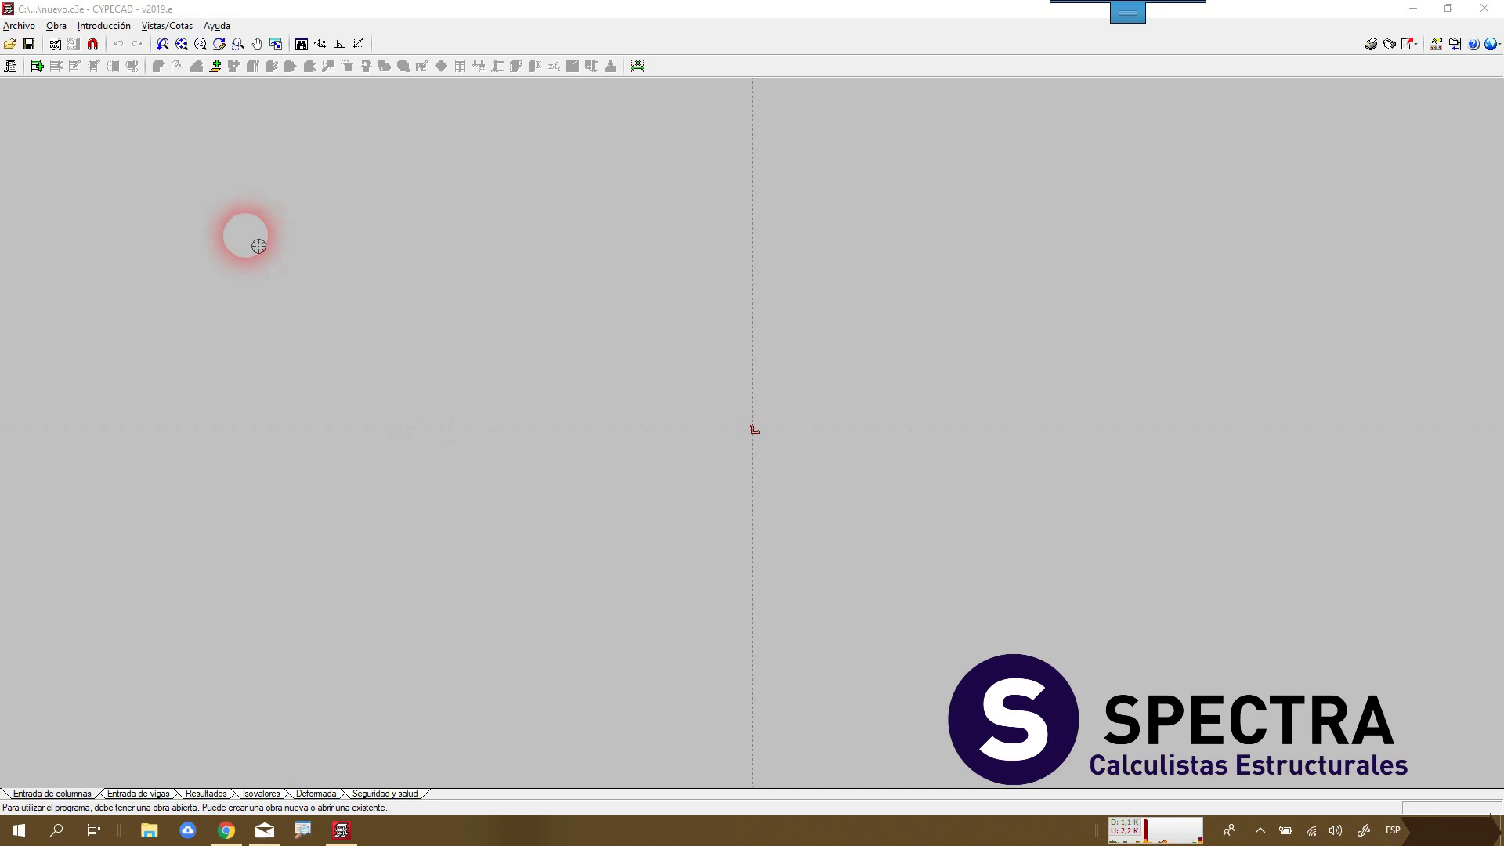
- Open the general data of the project
left_click(57, 25)
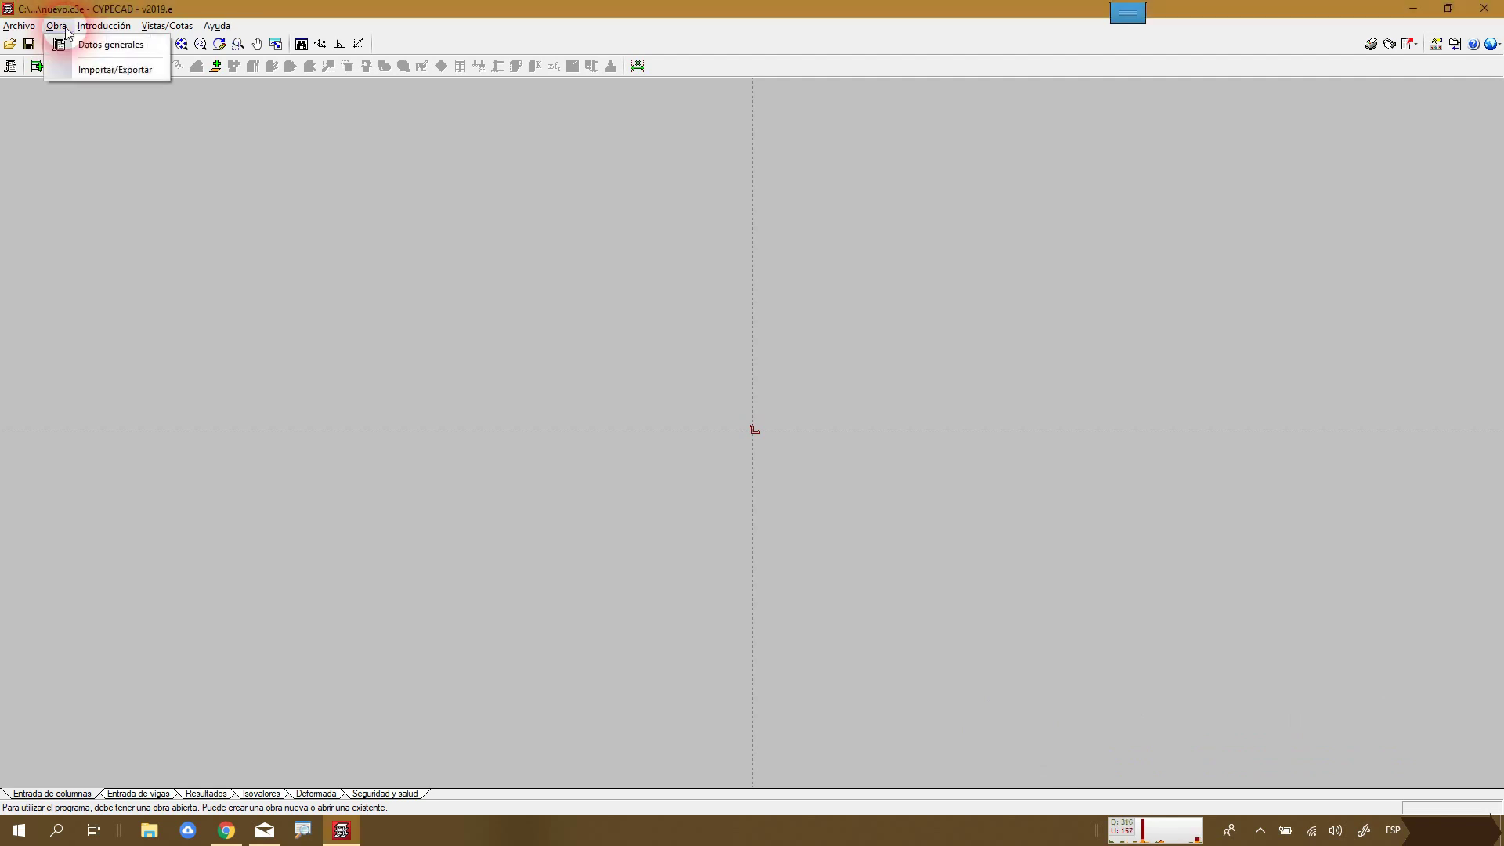
left_click(103, 42)
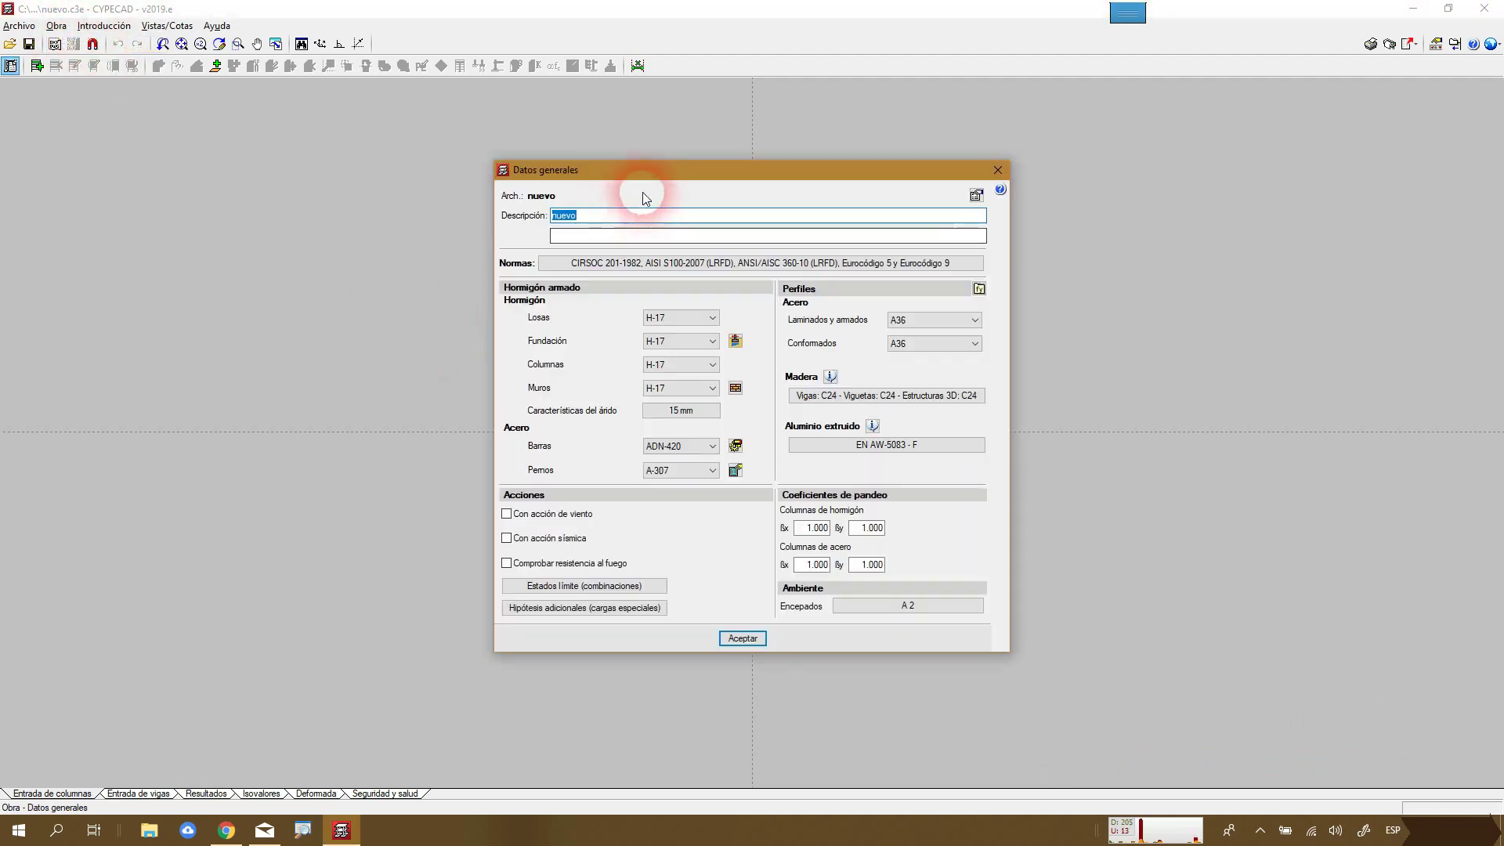
left_click_drag(662, 182, 539, 179)
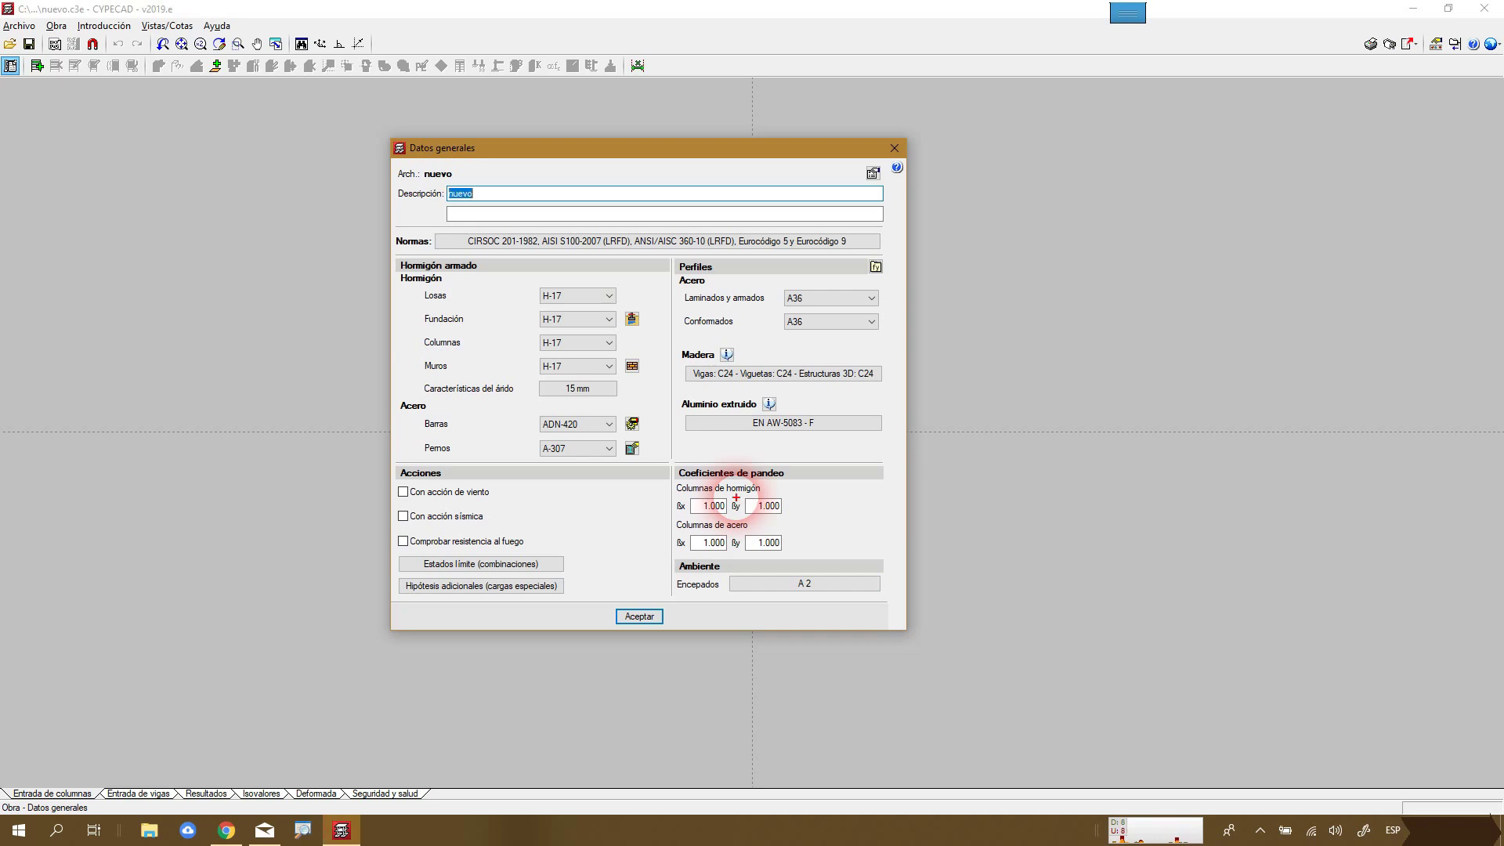
mouse_move(640, 401)
left_mouse_down()
mouse_move(615, 430)
mouse_move(647, 404)
left_mouse_up()
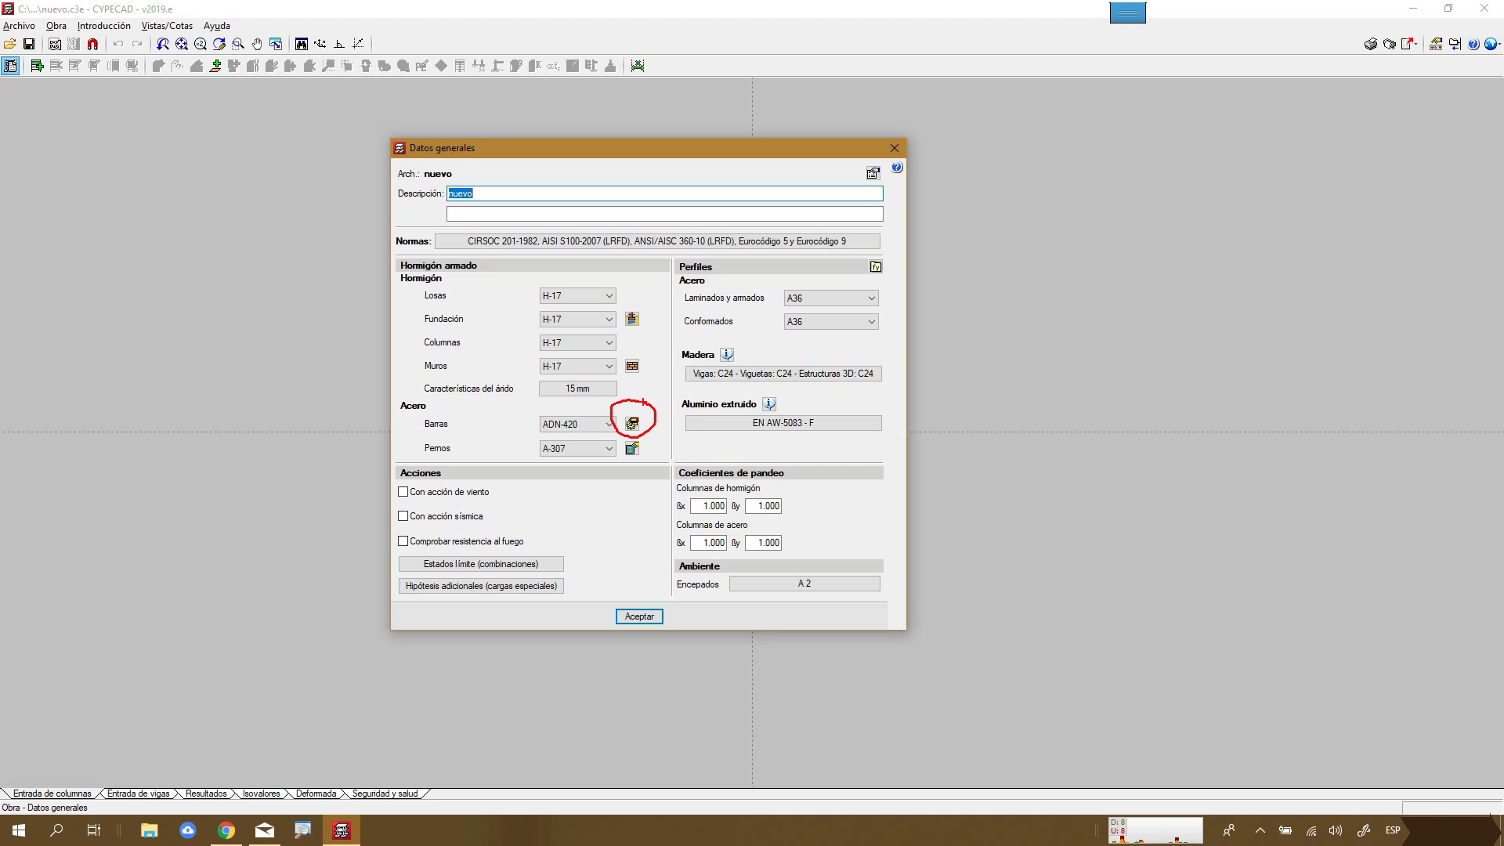
key("Escape")
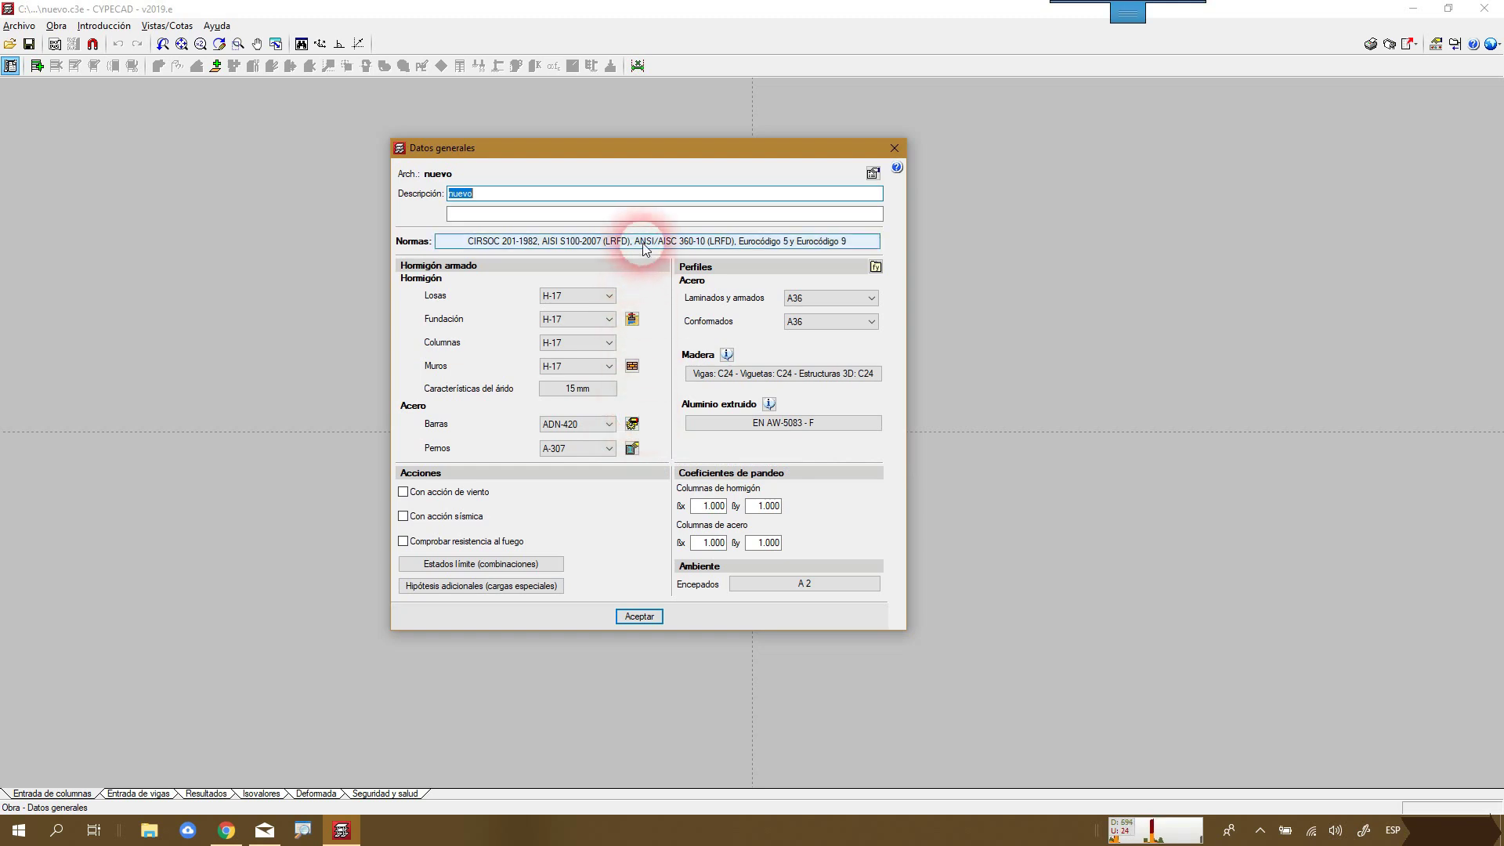
left_click(643, 214)
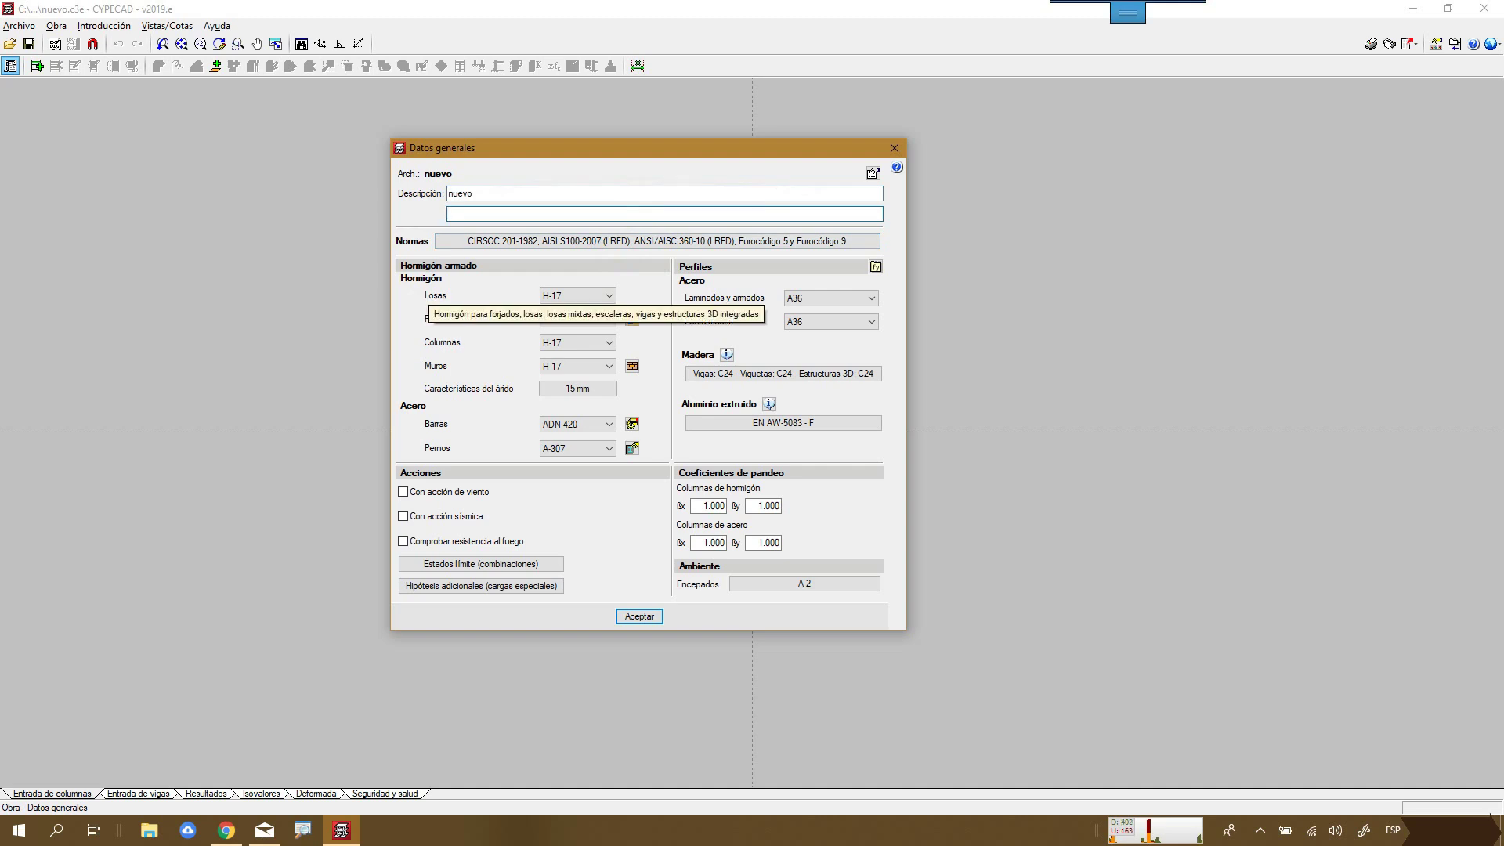
mouse_move(832, 210)
left_mouse_down()
mouse_move(564, 194)
mouse_move(695, 276)
mouse_move(862, 234)
mouse_move(799, 206)
left_mouse_up()
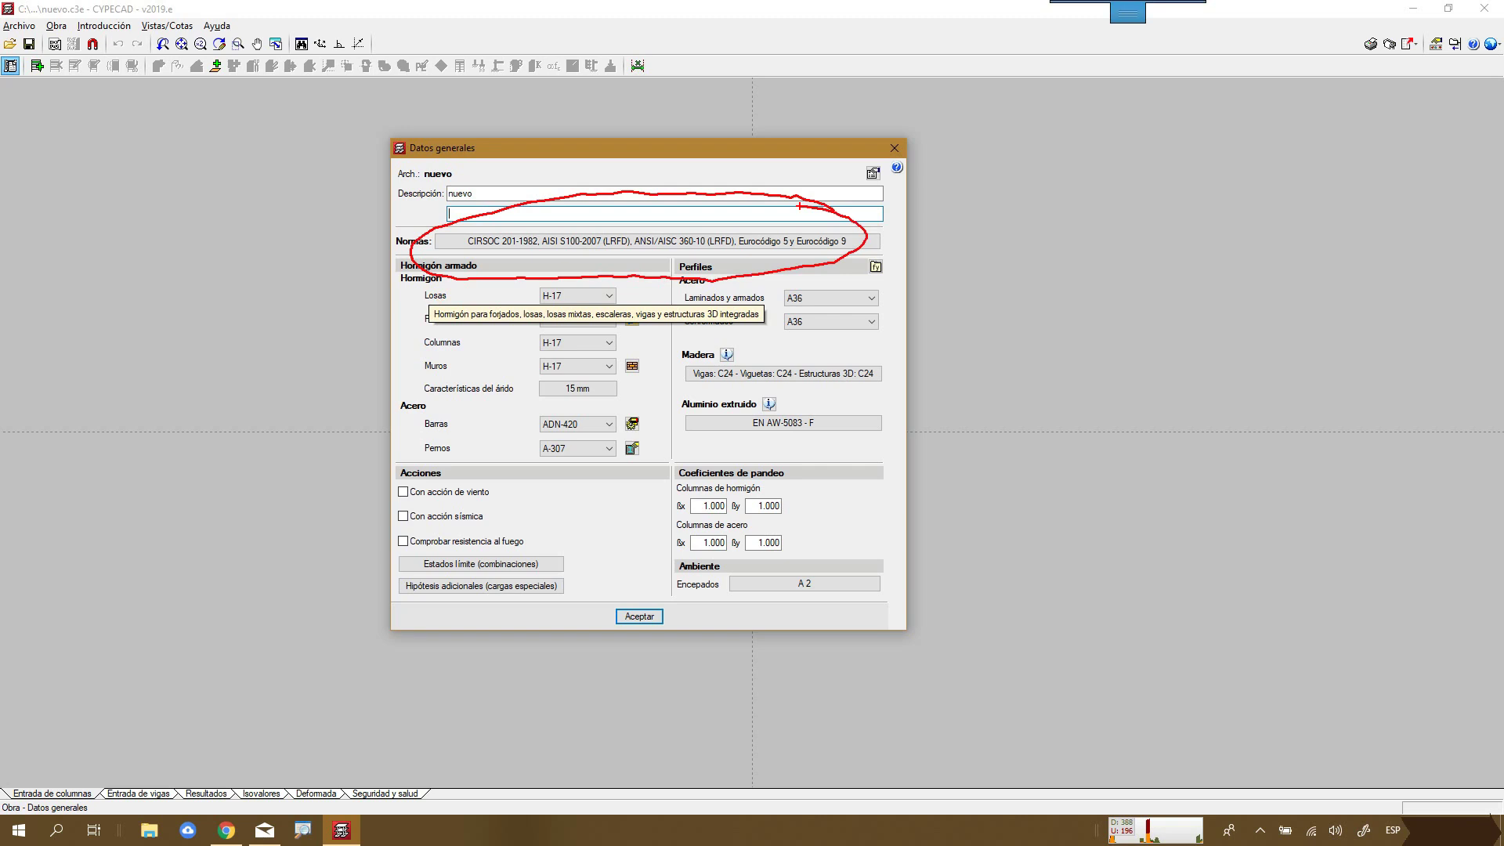
mouse_move(597, 393)
left_mouse_down()
mouse_move(581, 397)
mouse_move(605, 445)
mouse_move(598, 390)
left_mouse_up()
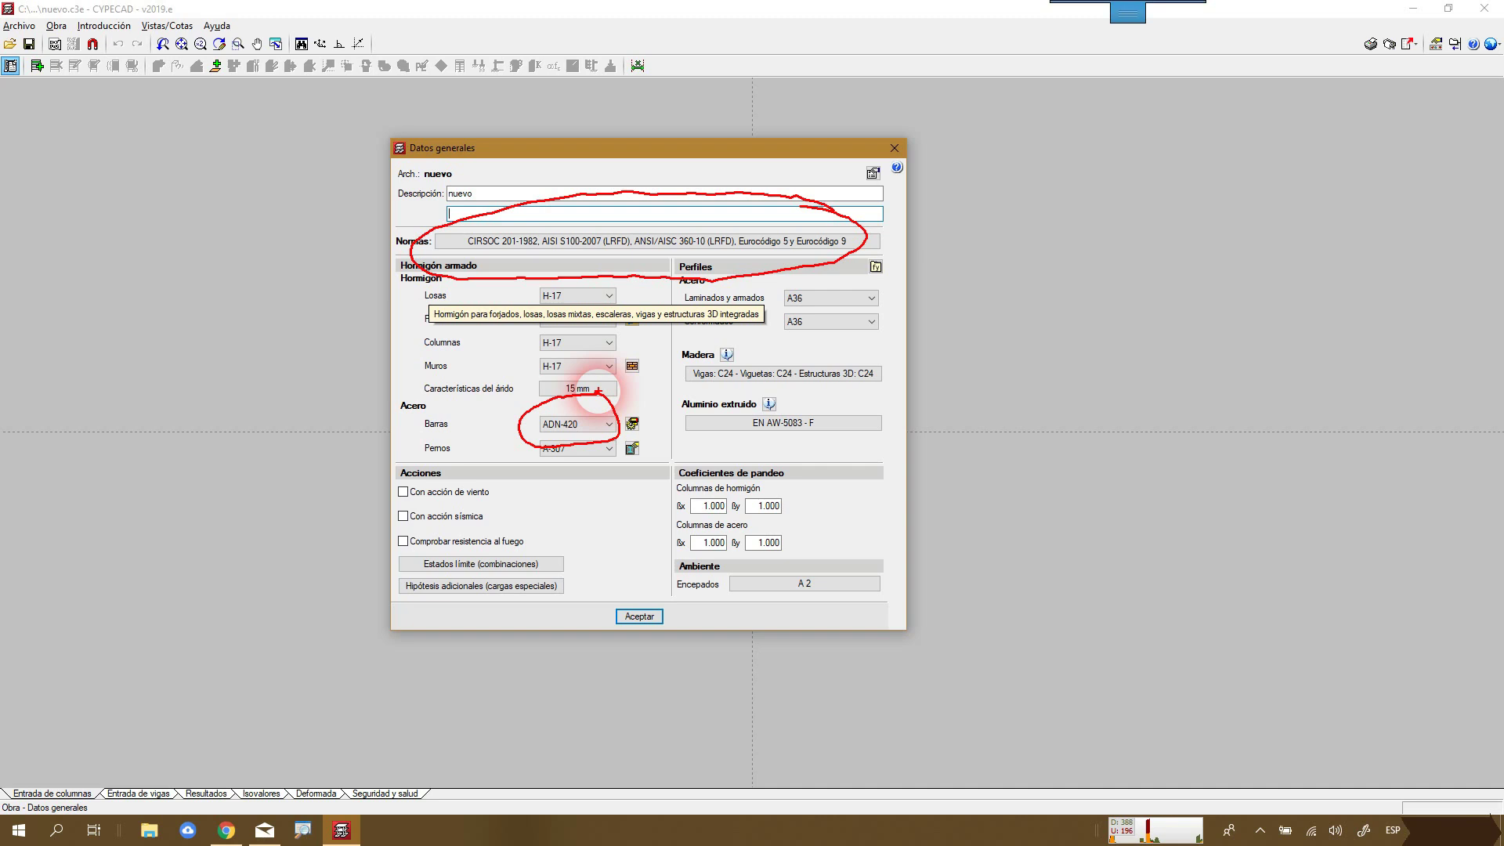
key("Escape")
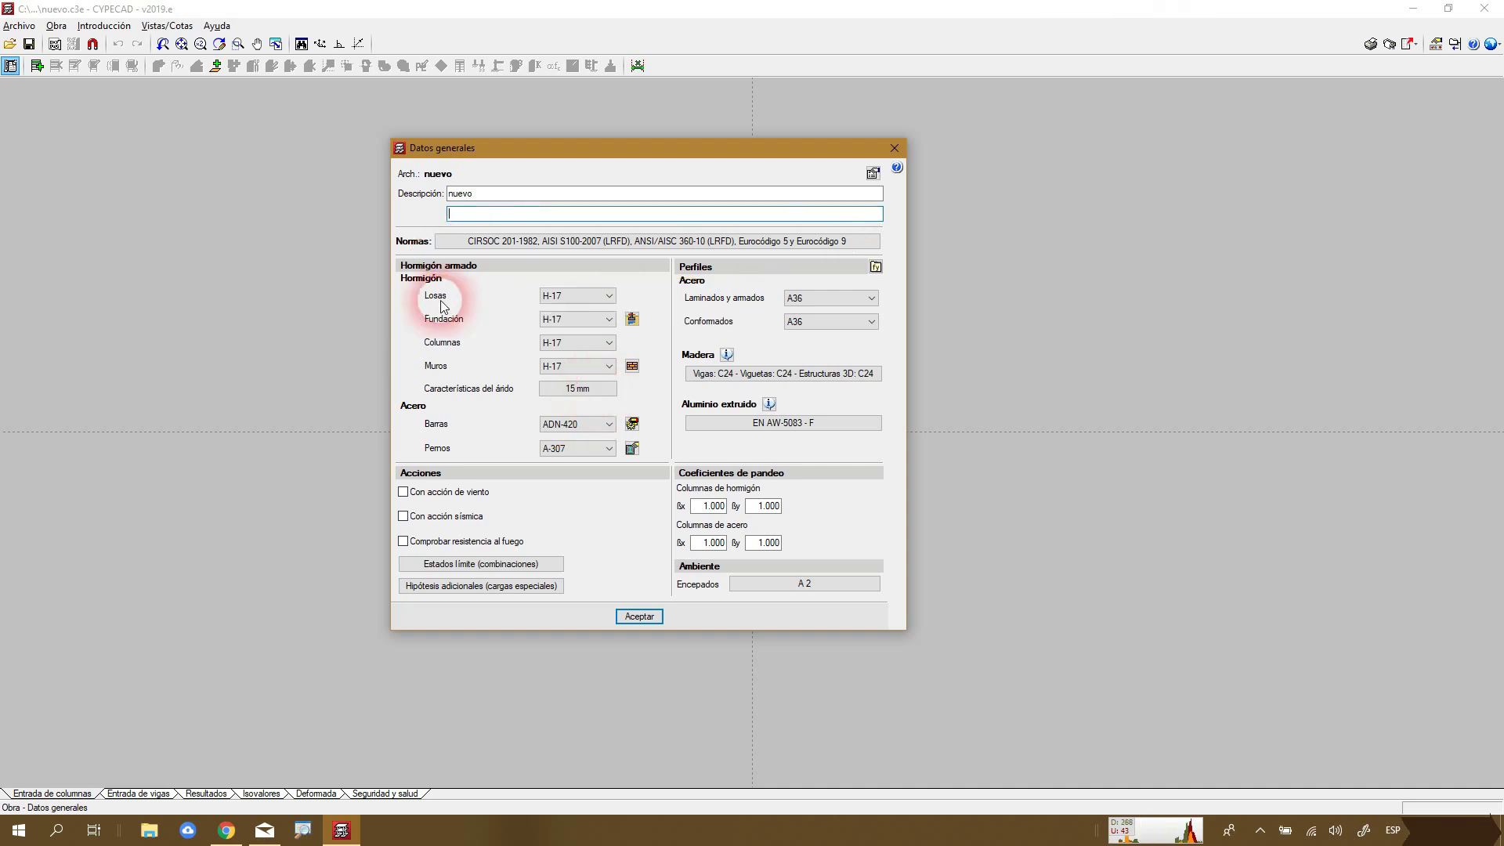
- Set the concrete design code to ACI 318M-11 (USA) and accept the change of code
left_click(530, 242)
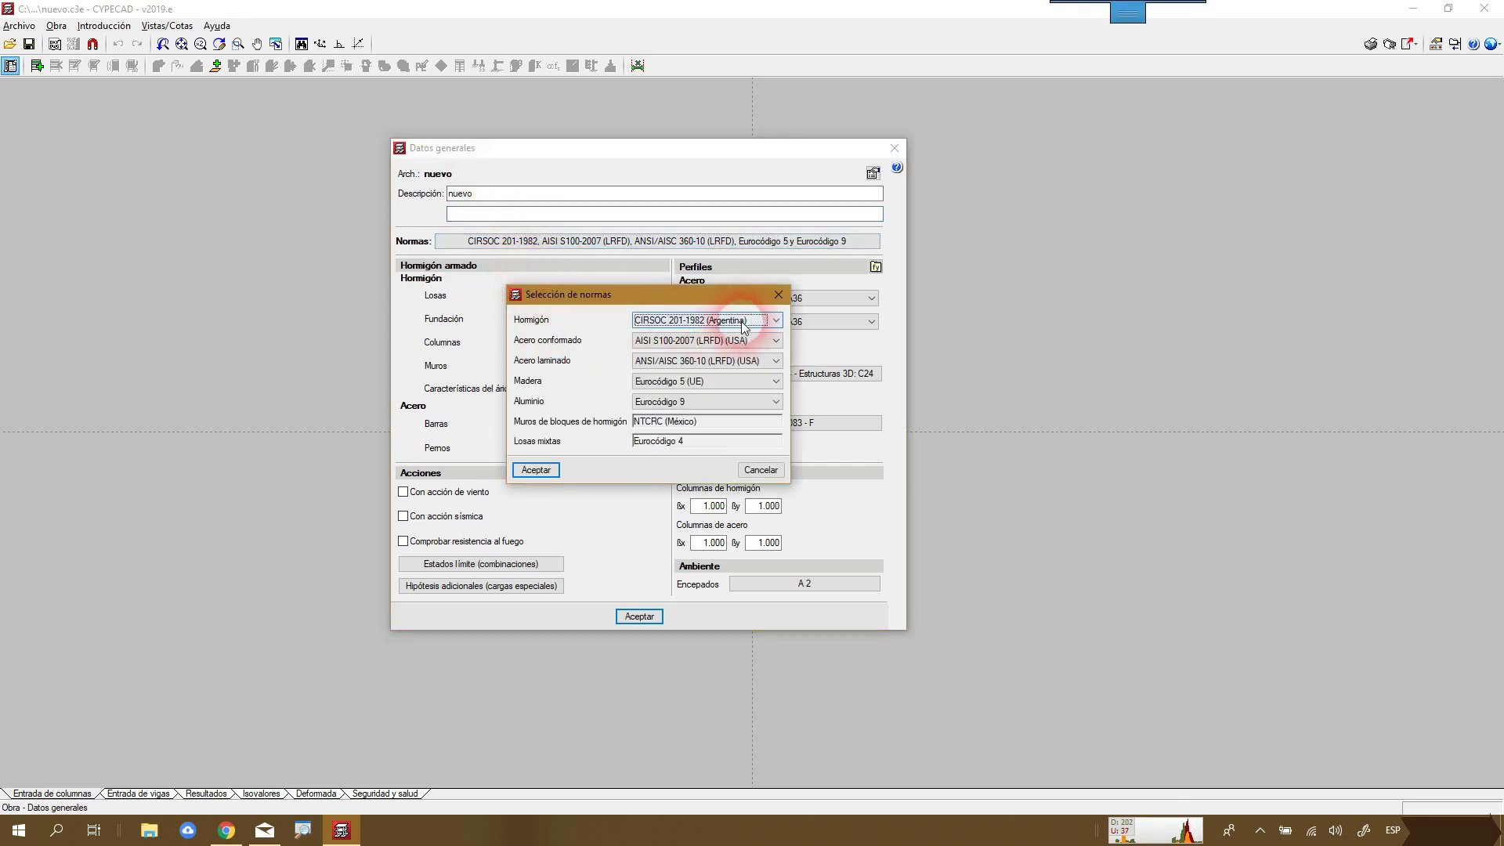
left_click(676, 321)
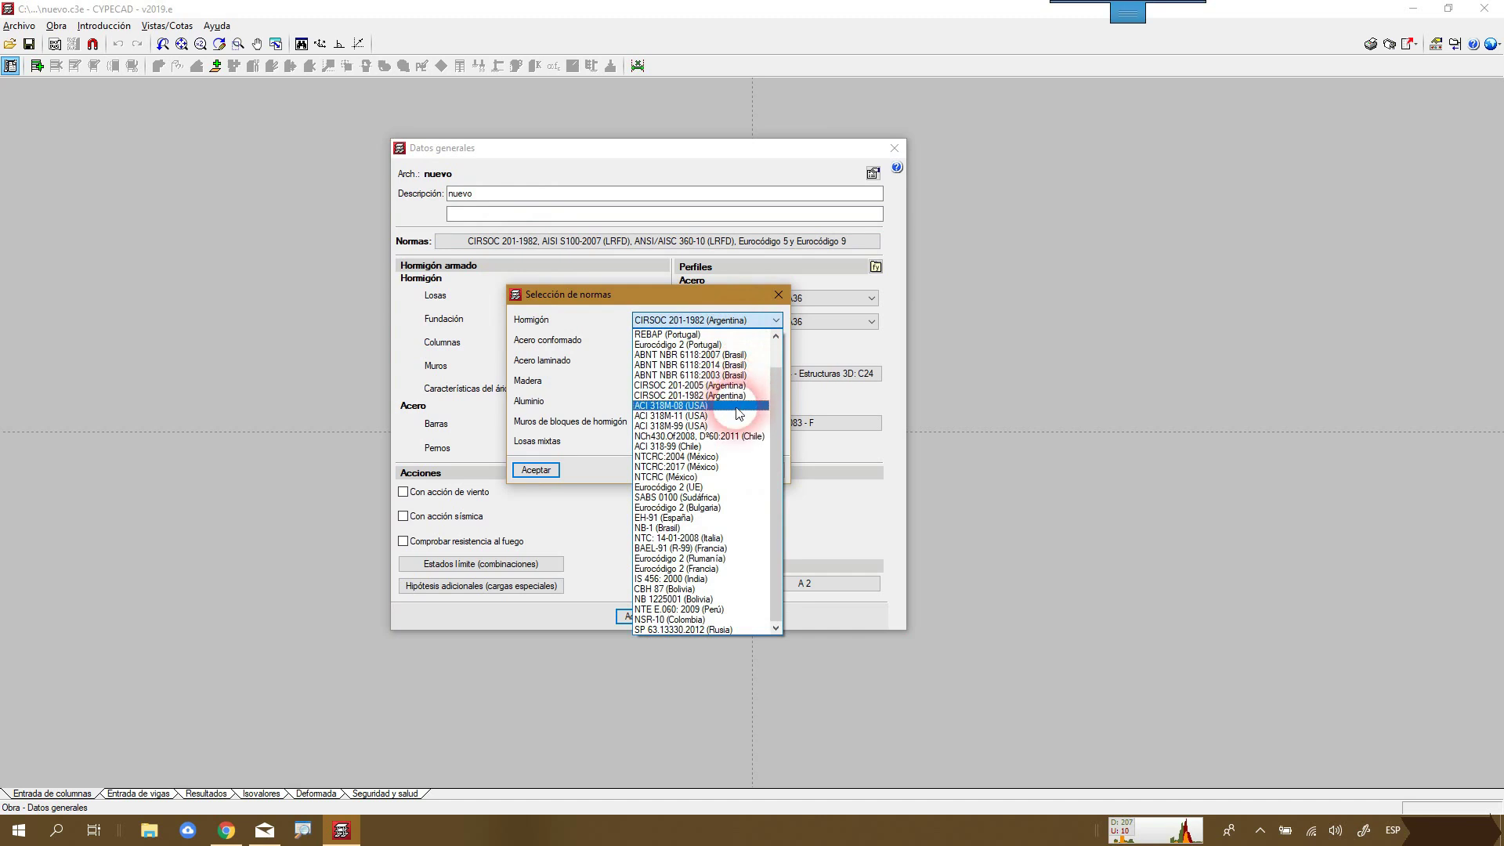
left_click(736, 415)
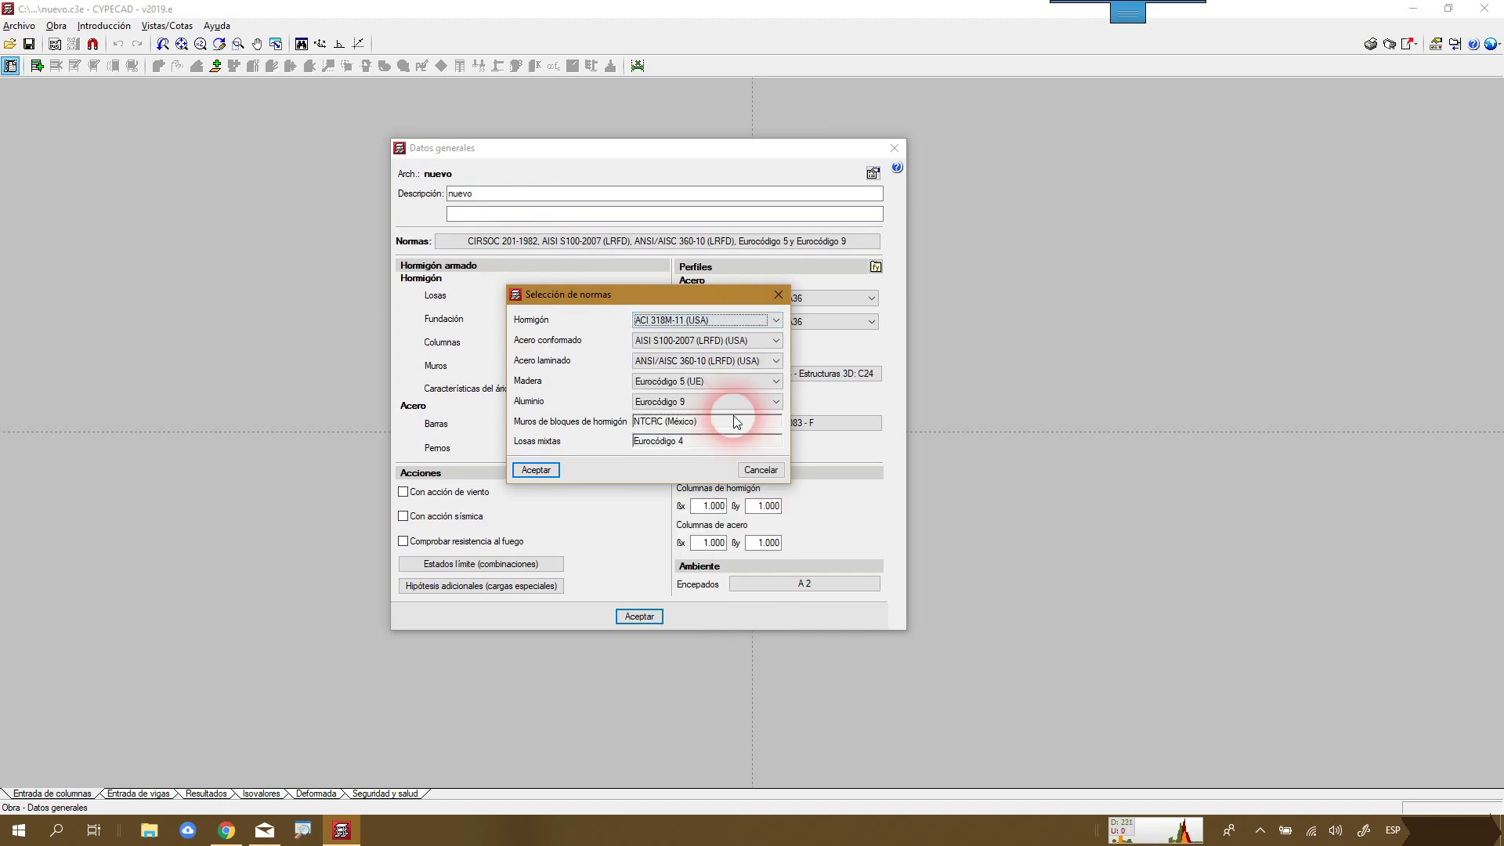
left_click(536, 470)
left_click(460, 427)
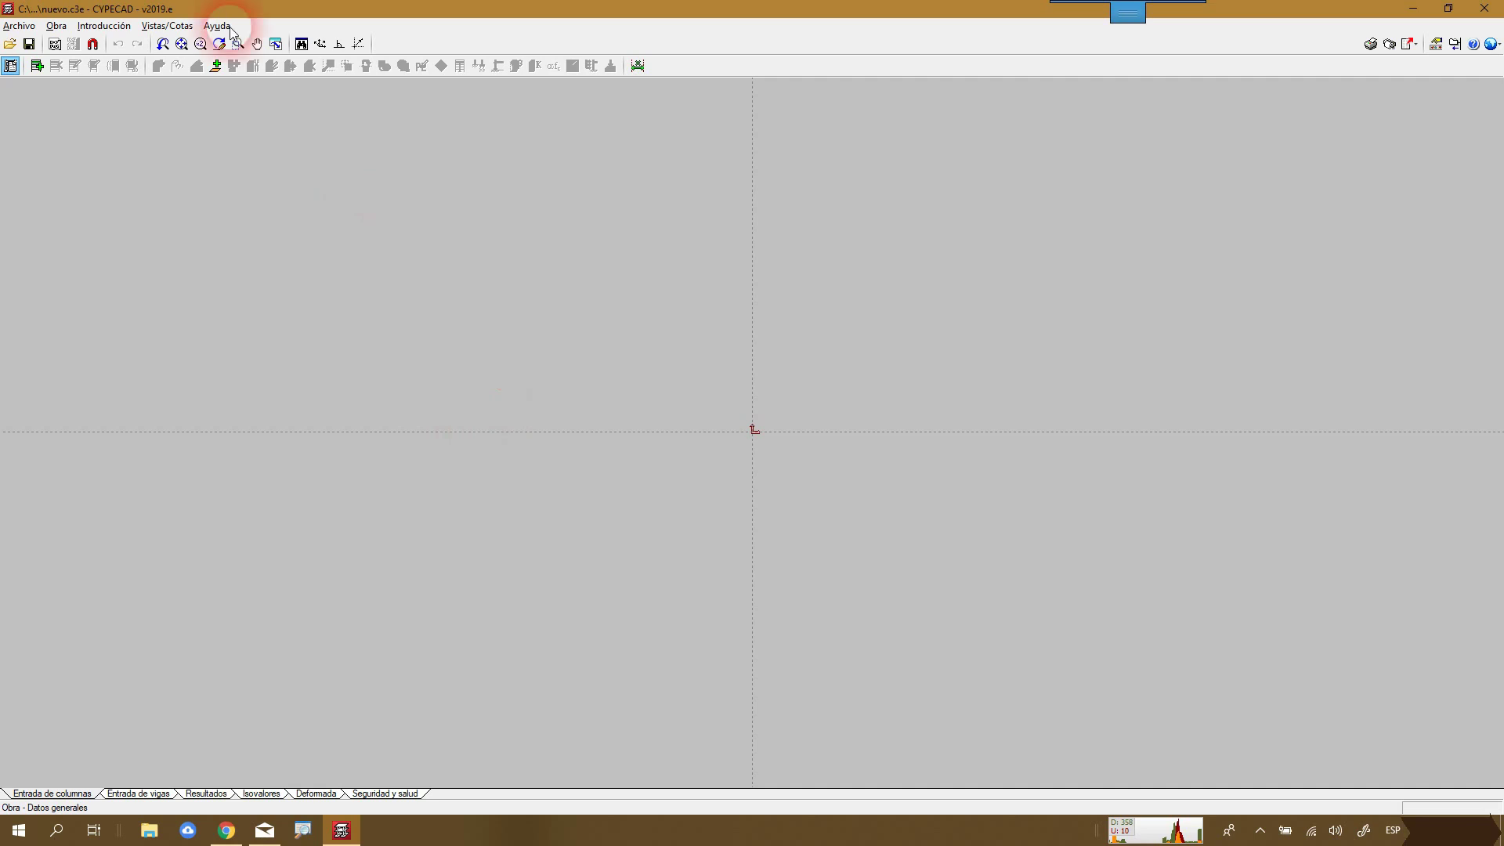
- Set the concrete design code to CIRSOC 201-2005 (Argentina) and accept assigning its default reinforcement tables and calculation options
left_click(53, 41)
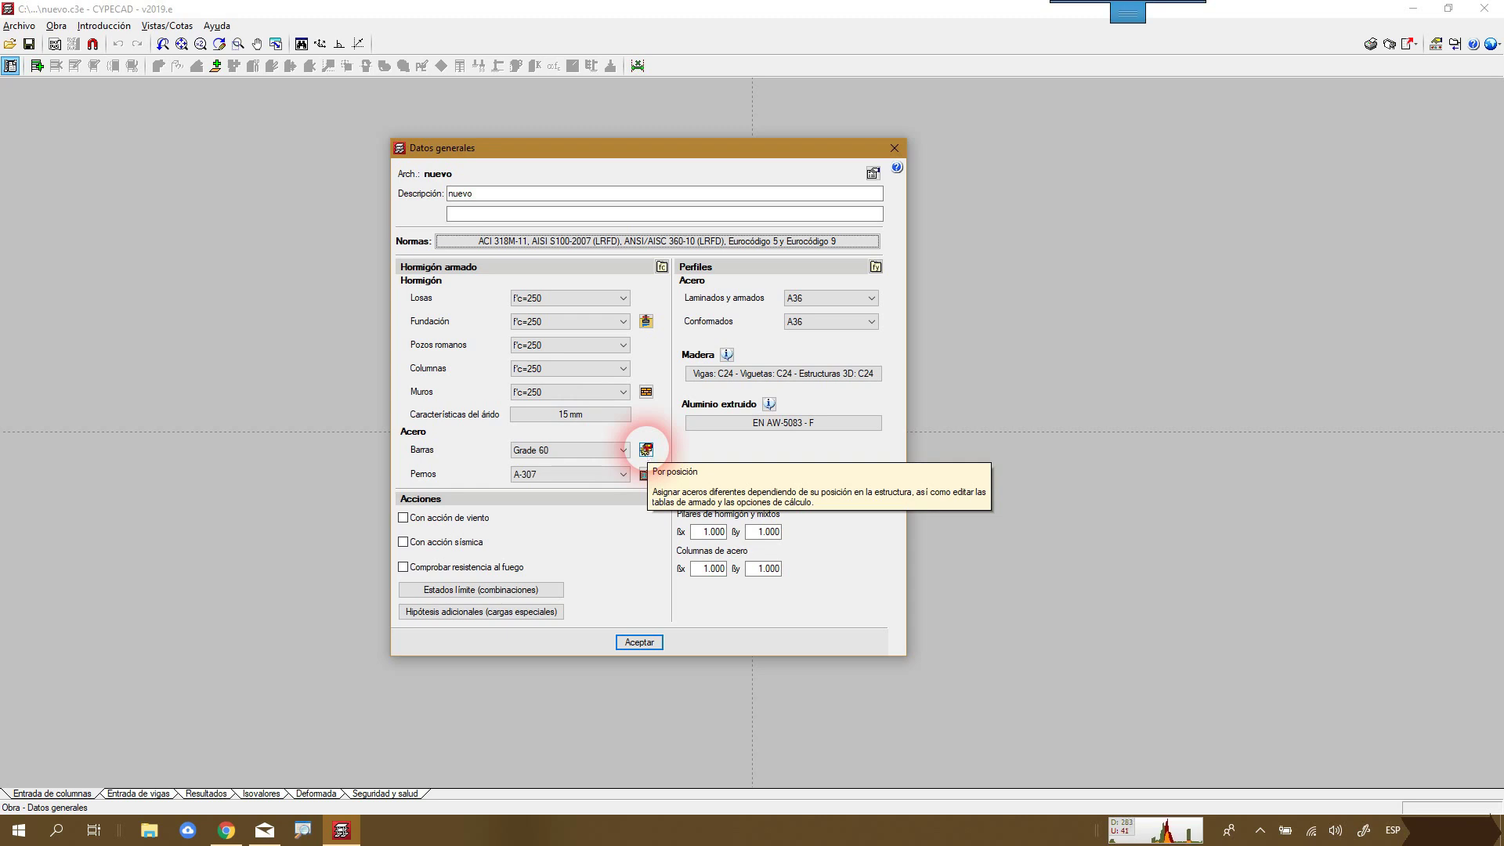
mouse_move(603, 408)
left_mouse_down()
mouse_move(620, 470)
mouse_move(600, 412)
left_mouse_up()
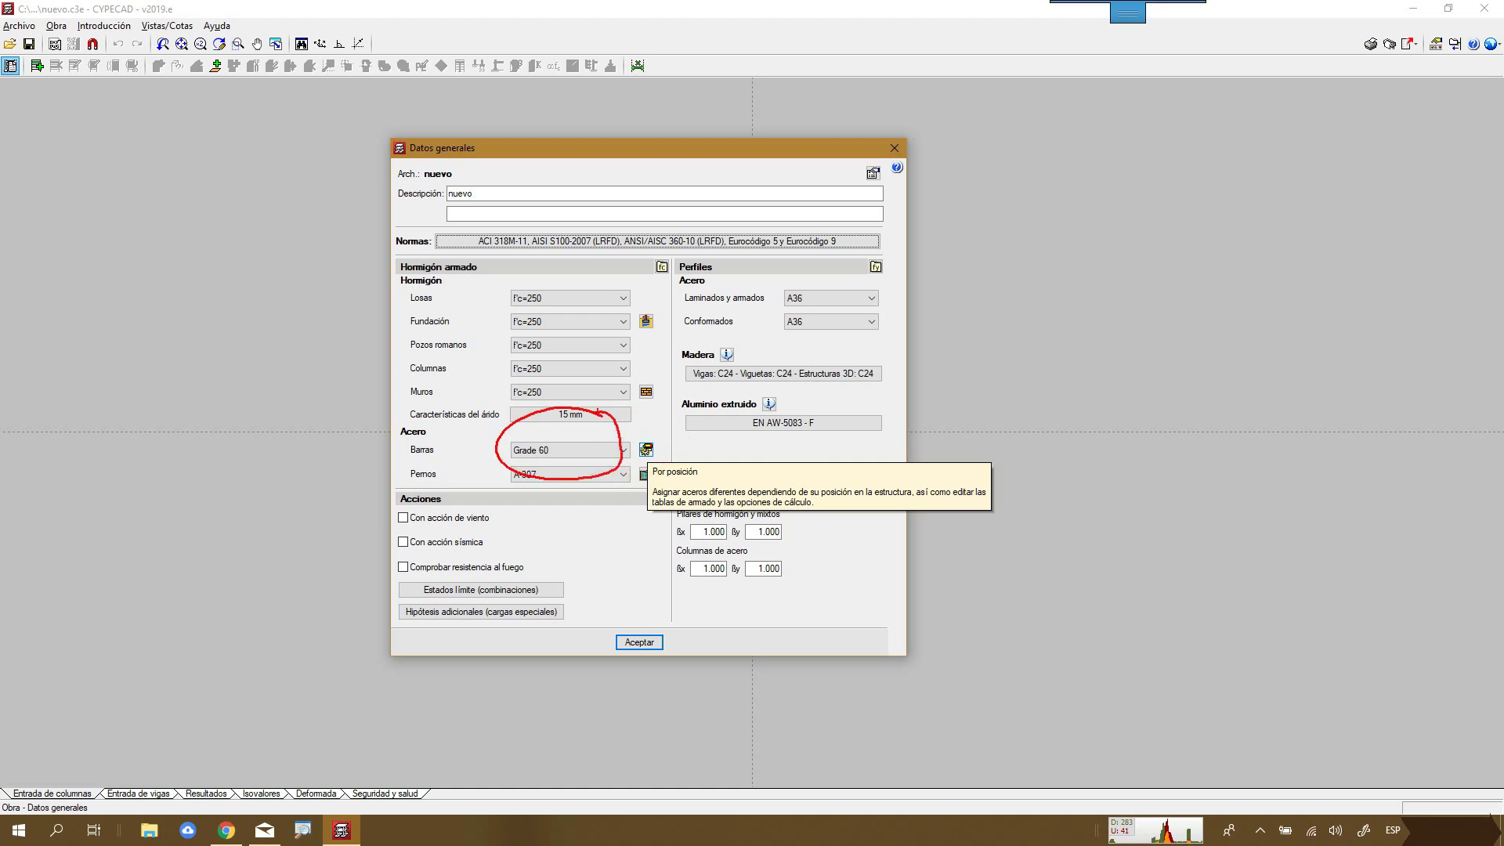
mouse_move(828, 205)
left_mouse_down()
mouse_move(430, 245)
mouse_move(858, 257)
mouse_move(790, 197)
left_mouse_up()
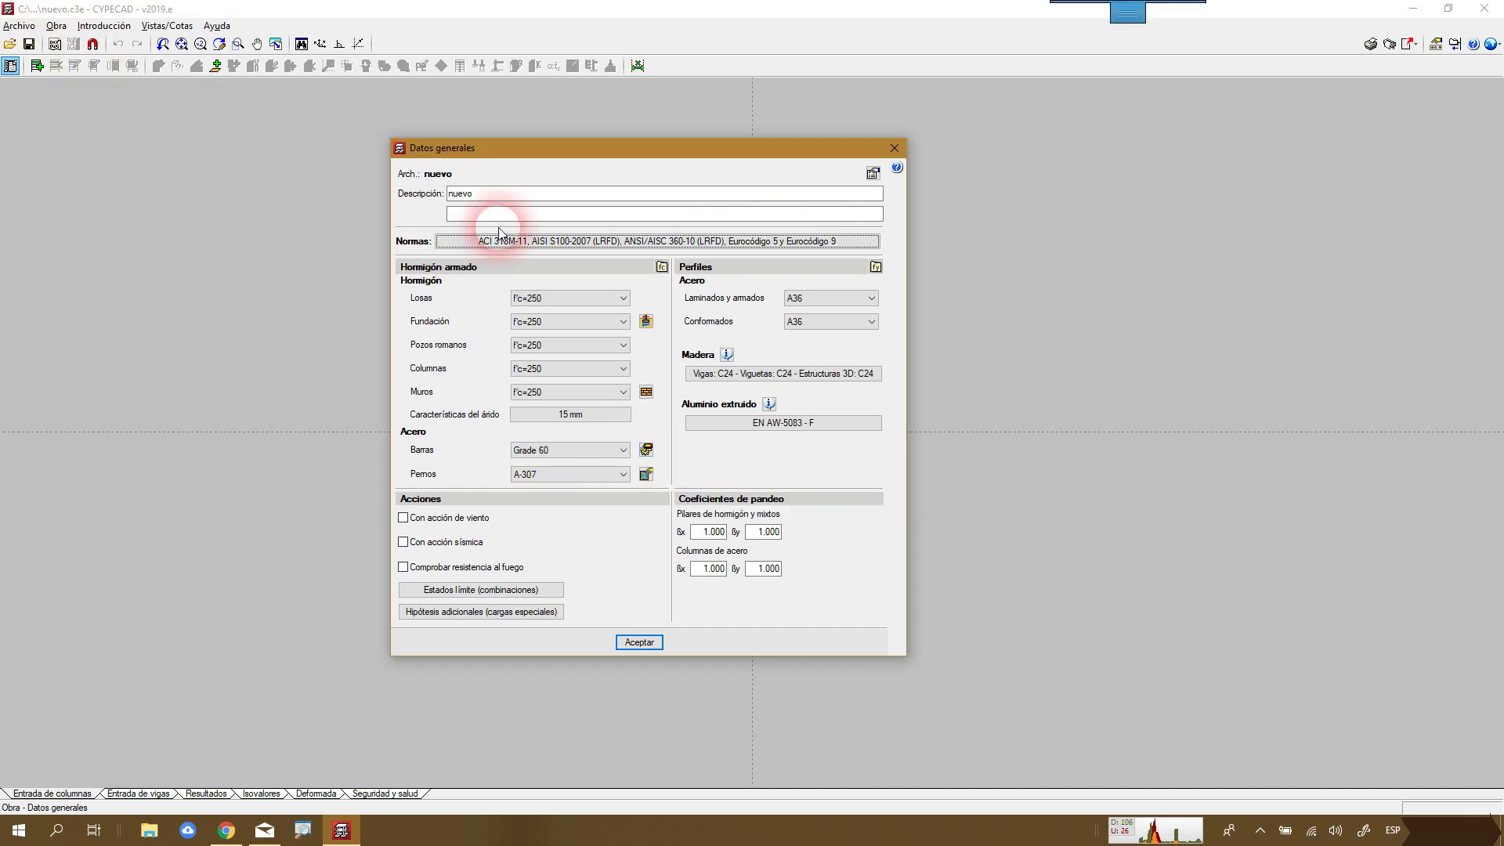
left_click(574, 242)
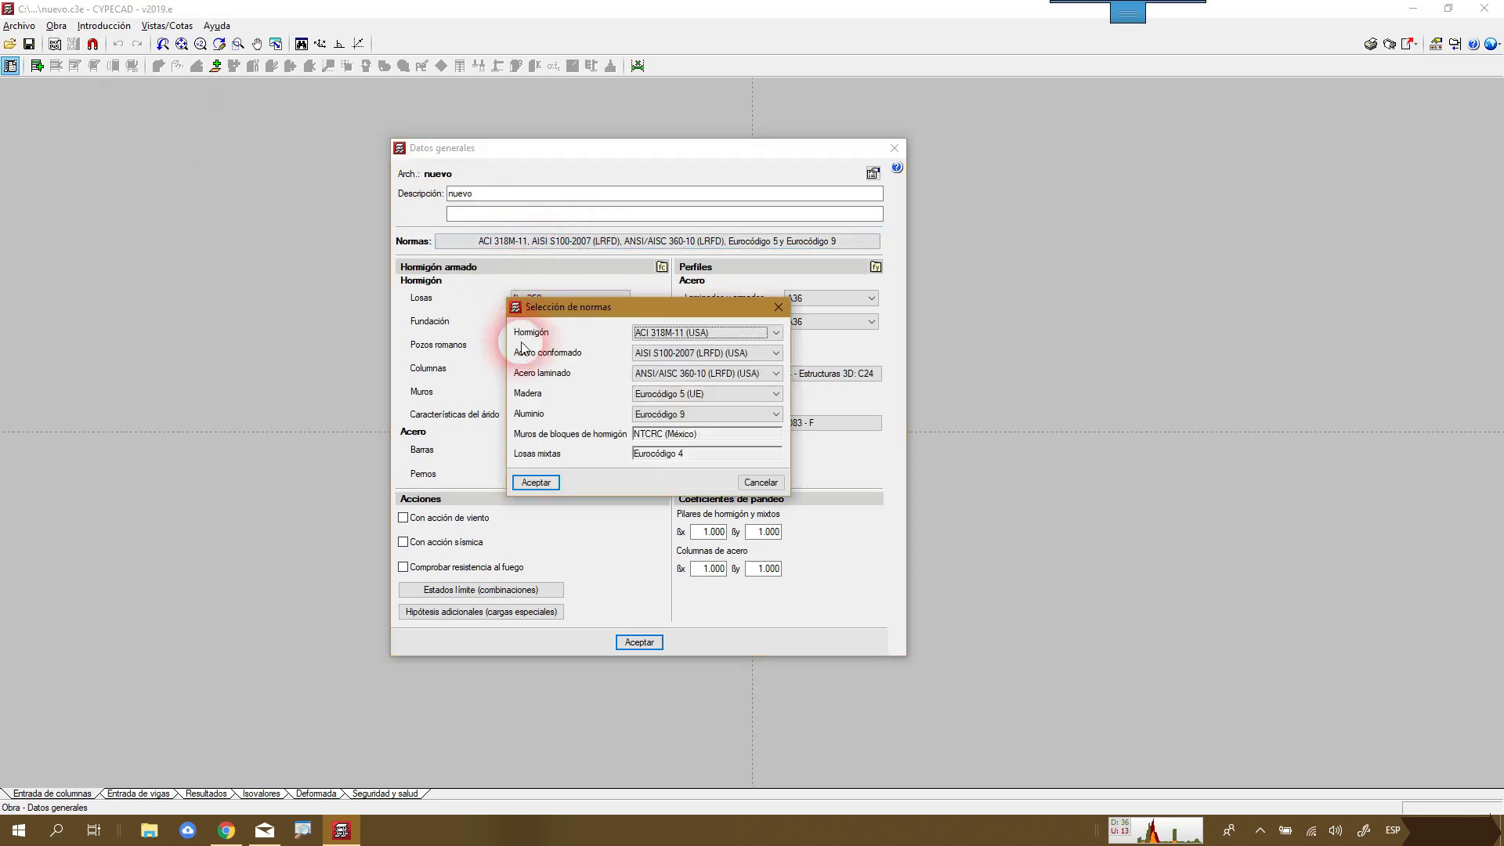
left_click(678, 332)
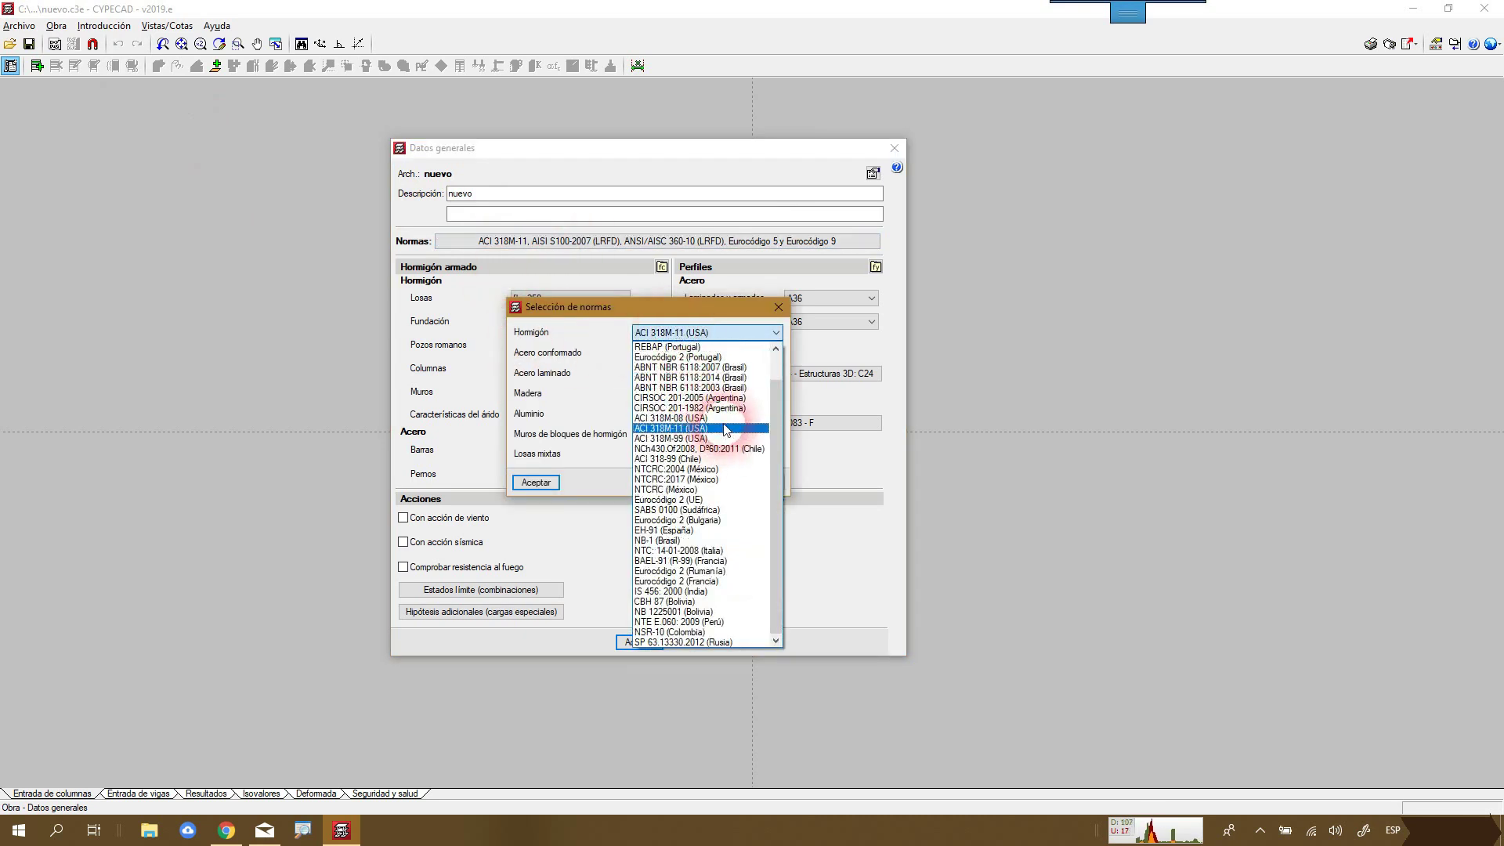
left_click(741, 400)
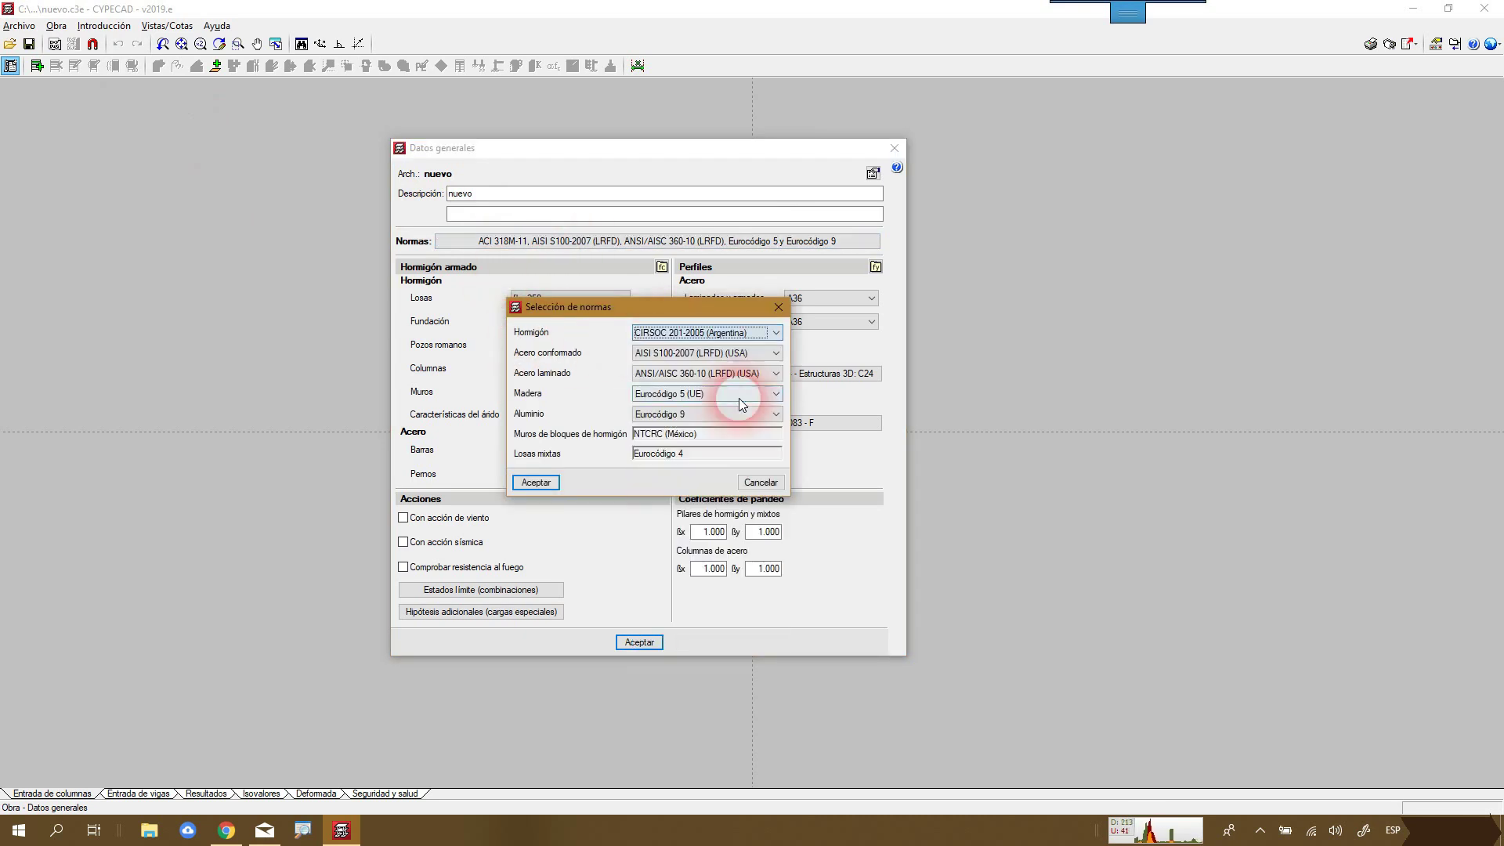
left_click(536, 483)
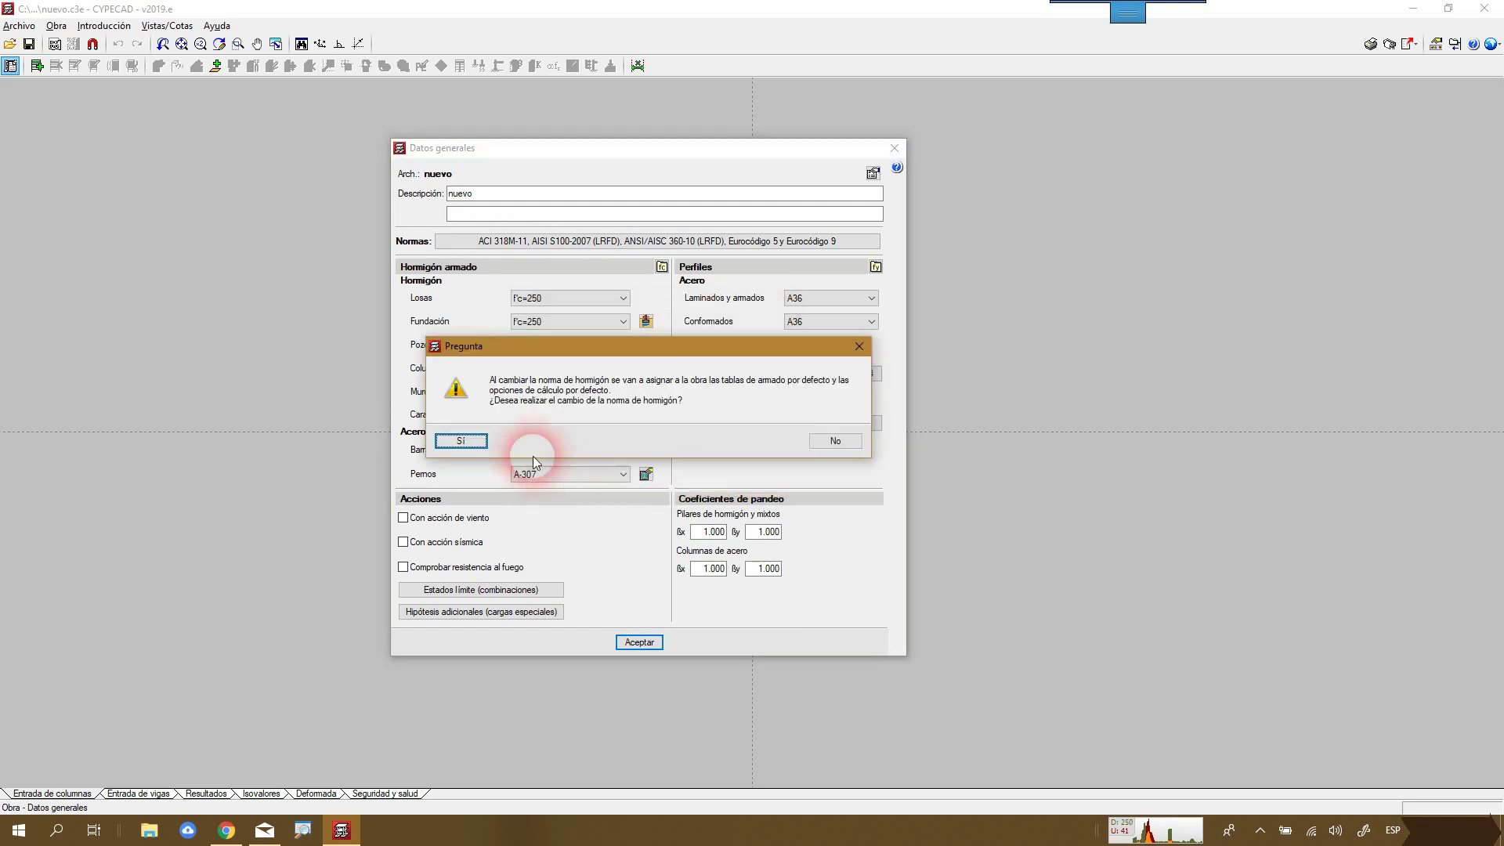
left_click(459, 440)
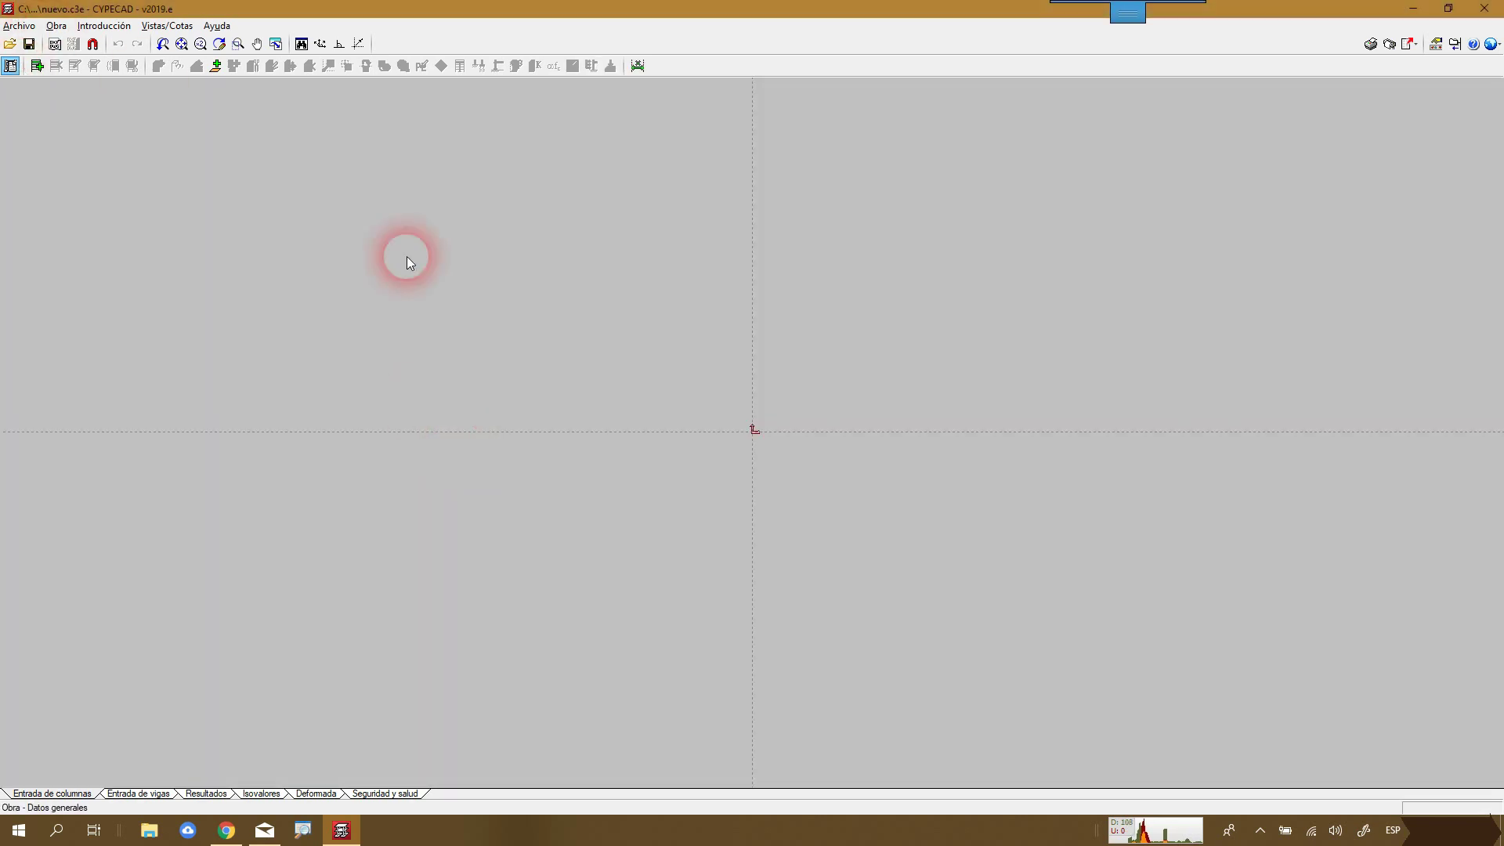
- Open the by-position settings for reinforcing bar steel types from the project's general data
left_click(66, 37)
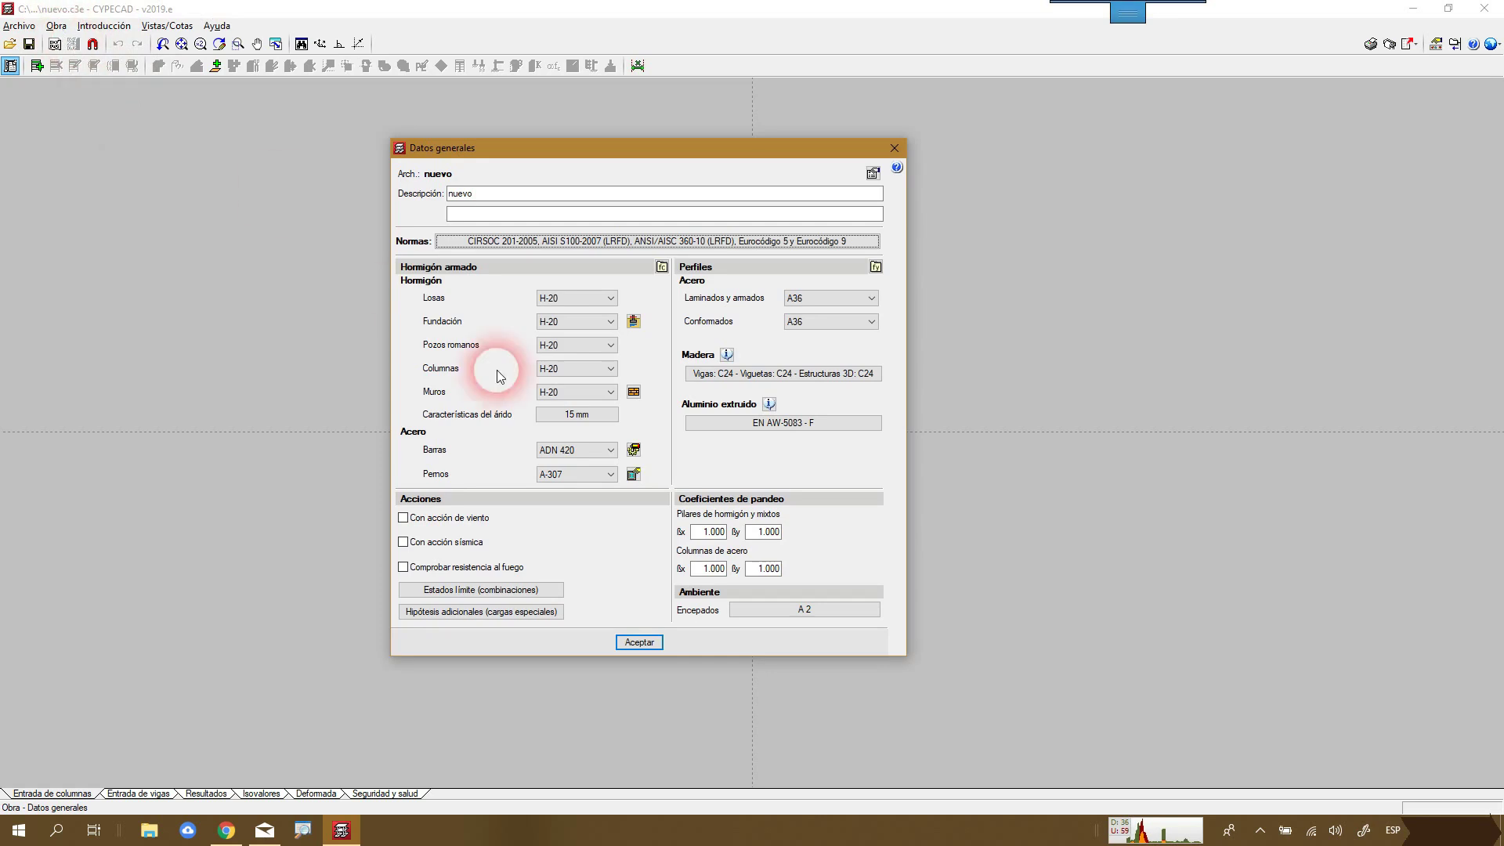
left_click(614, 448)
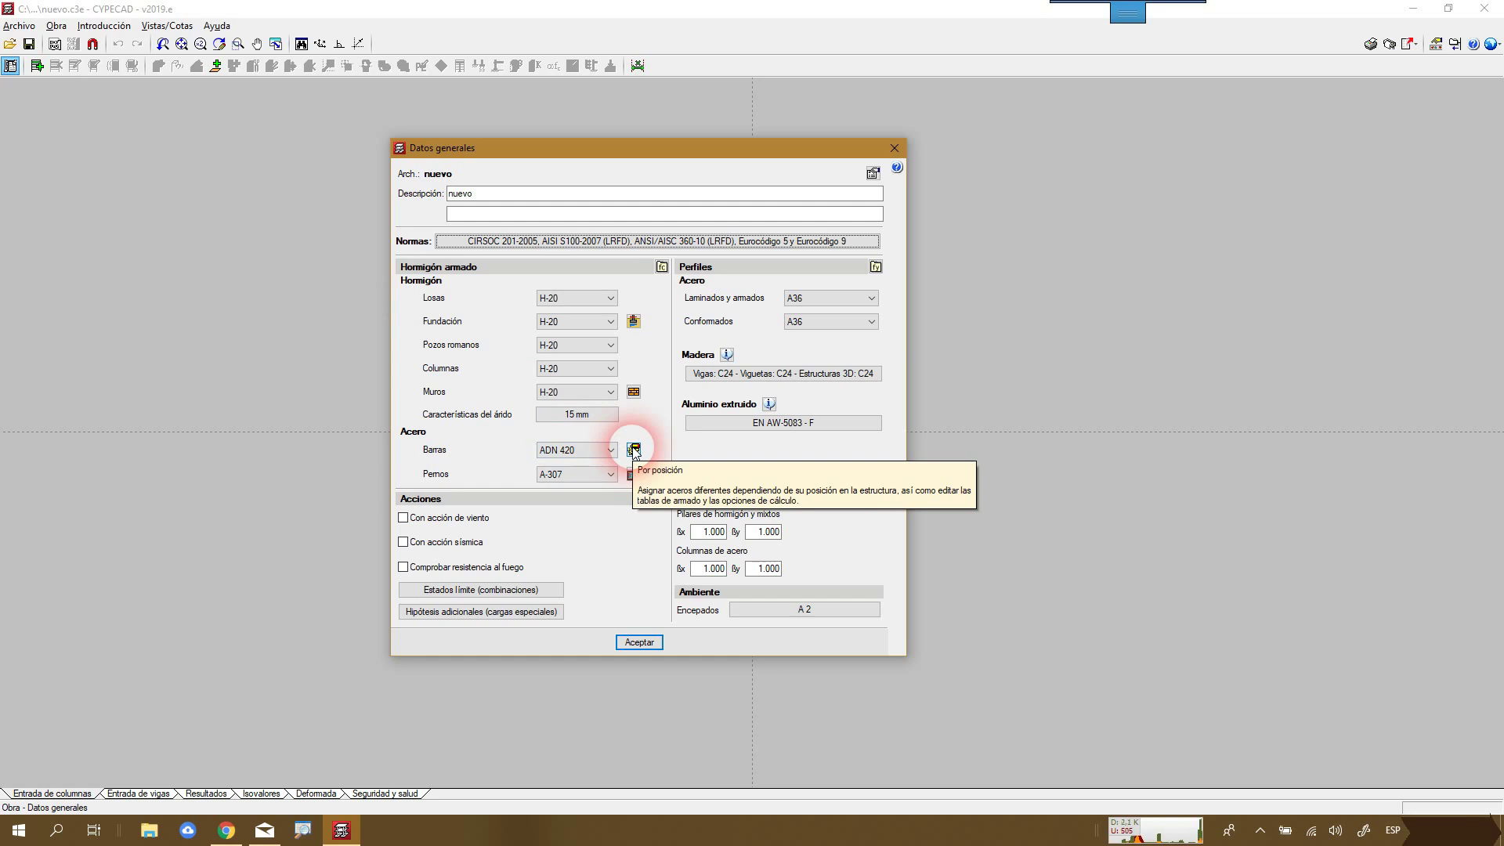
left_click(633, 449)
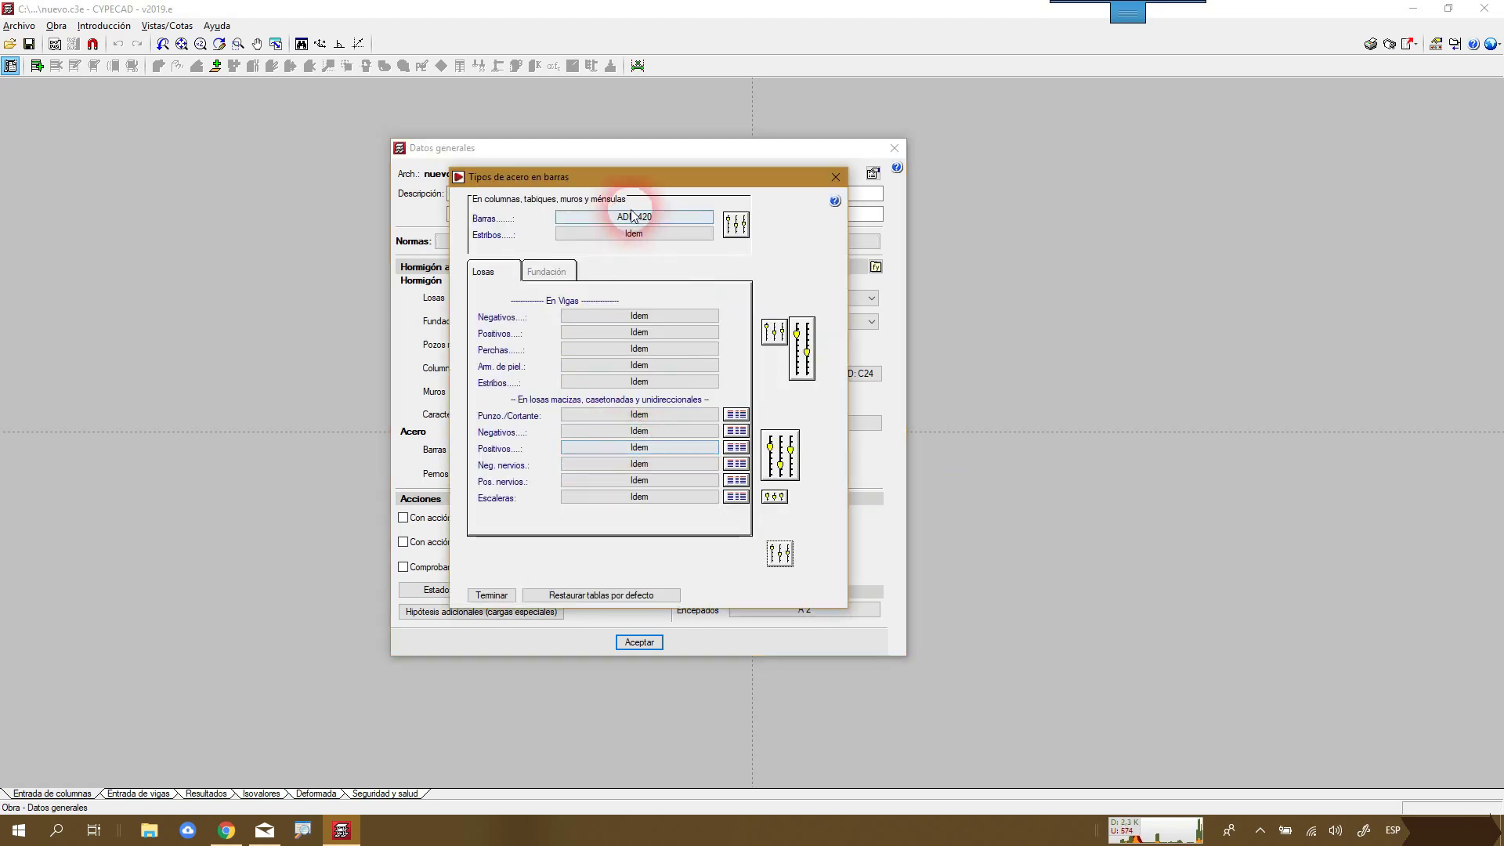
left_click_drag(640, 180, 557, 128)
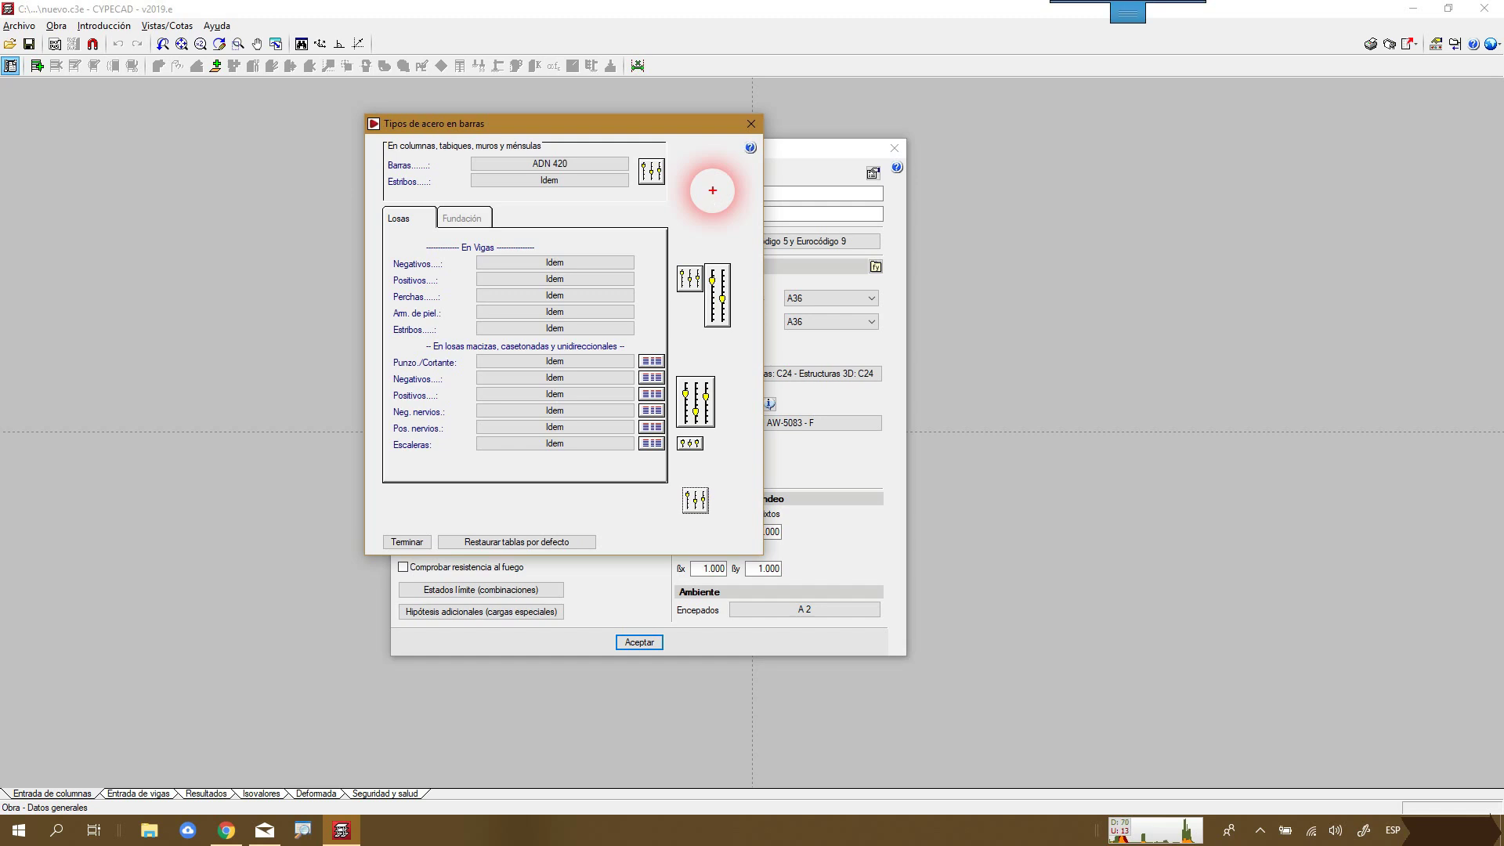
mouse_move(686, 146)
left_mouse_down()
mouse_move(384, 148)
mouse_move(543, 195)
mouse_move(683, 149)
left_mouse_up()
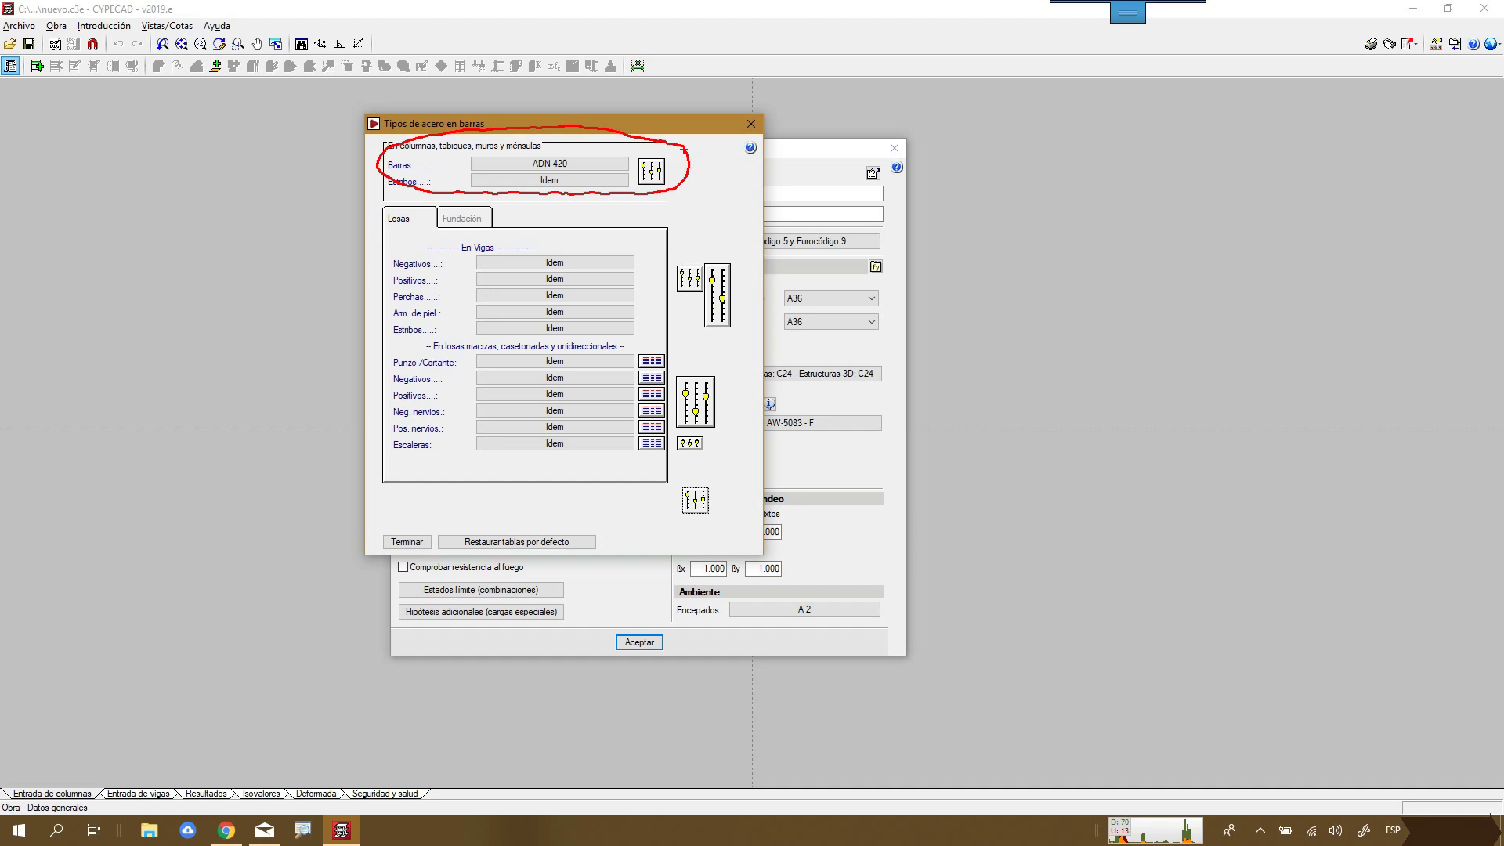
mouse_move(660, 211)
left_mouse_down()
mouse_move(411, 205)
mouse_move(473, 488)
mouse_move(679, 378)
mouse_move(639, 224)
left_mouse_up()
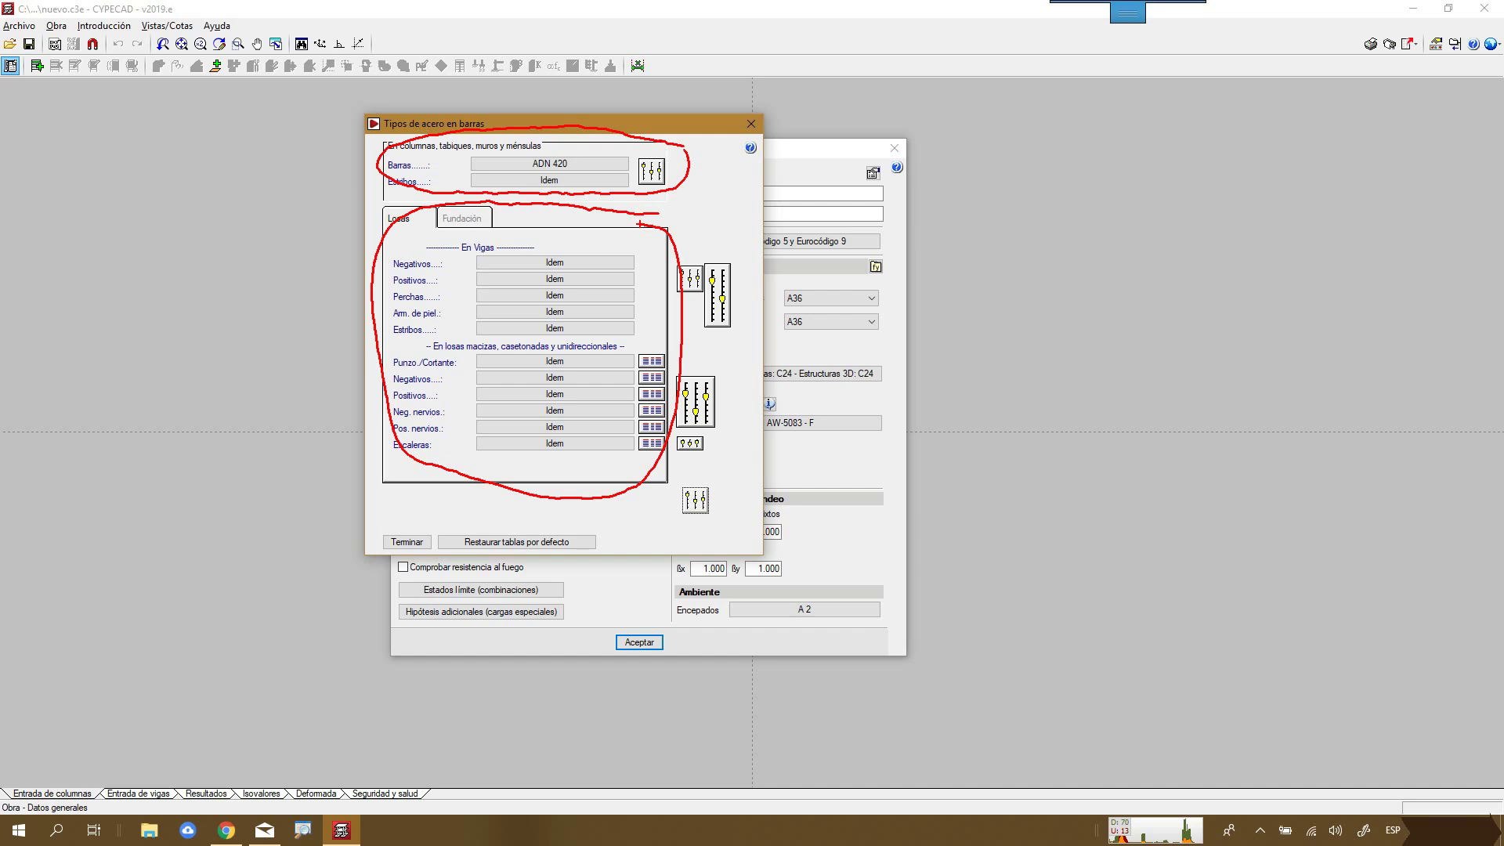
mouse_move(683, 133)
left_mouse_down()
mouse_move(619, 182)
mouse_move(693, 174)
mouse_move(692, 135)
left_mouse_up()
mouse_move(728, 249)
left_mouse_down()
mouse_move(691, 247)
mouse_move(710, 343)
mouse_move(723, 253)
left_mouse_up()
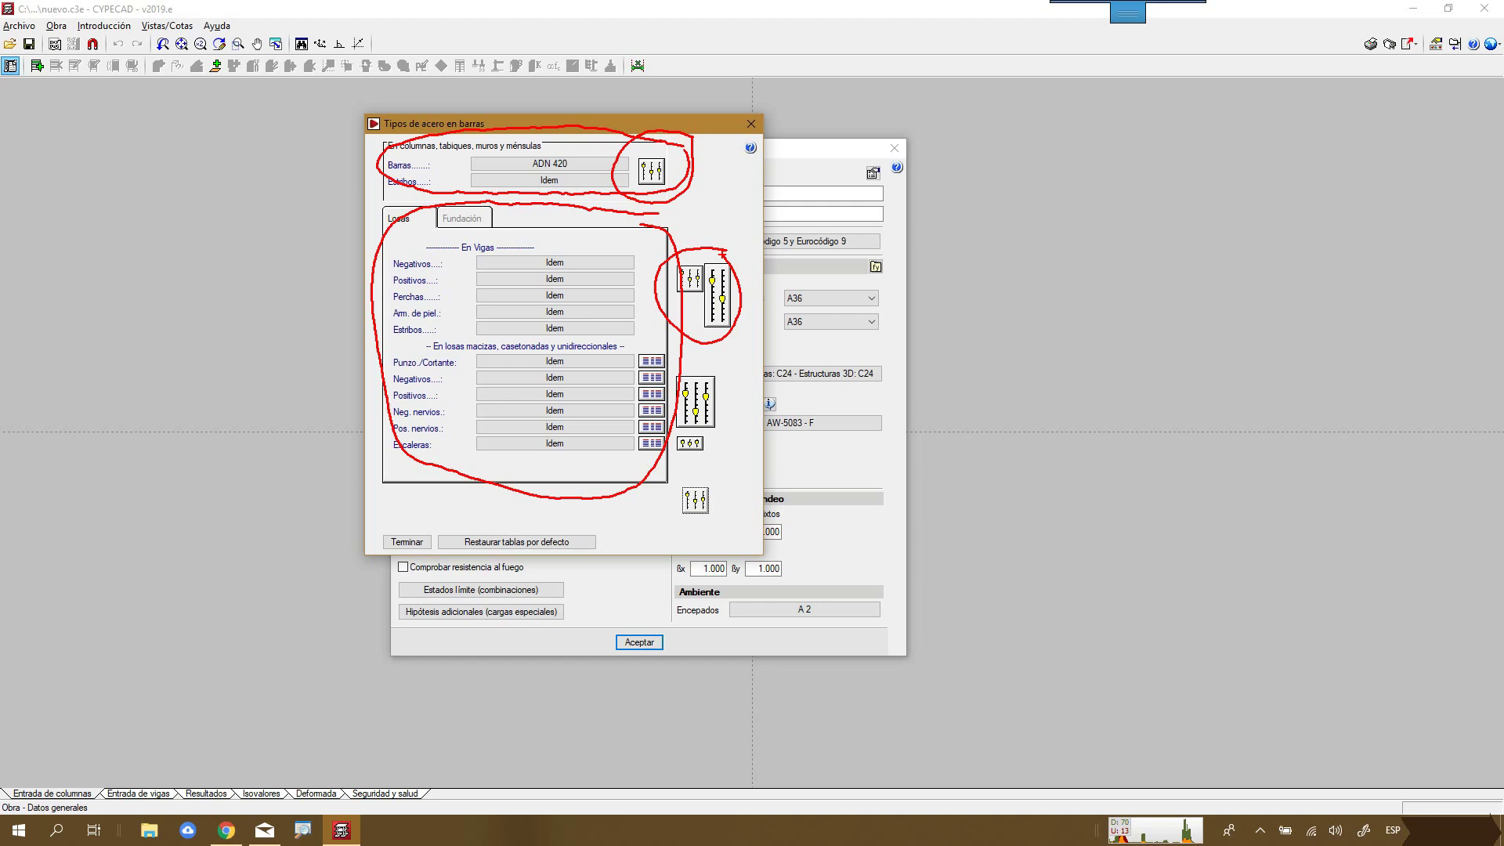
mouse_move(736, 373)
left_mouse_down()
mouse_move(697, 350)
mouse_move(615, 381)
mouse_move(624, 471)
mouse_move(736, 417)
mouse_move(732, 369)
left_mouse_up()
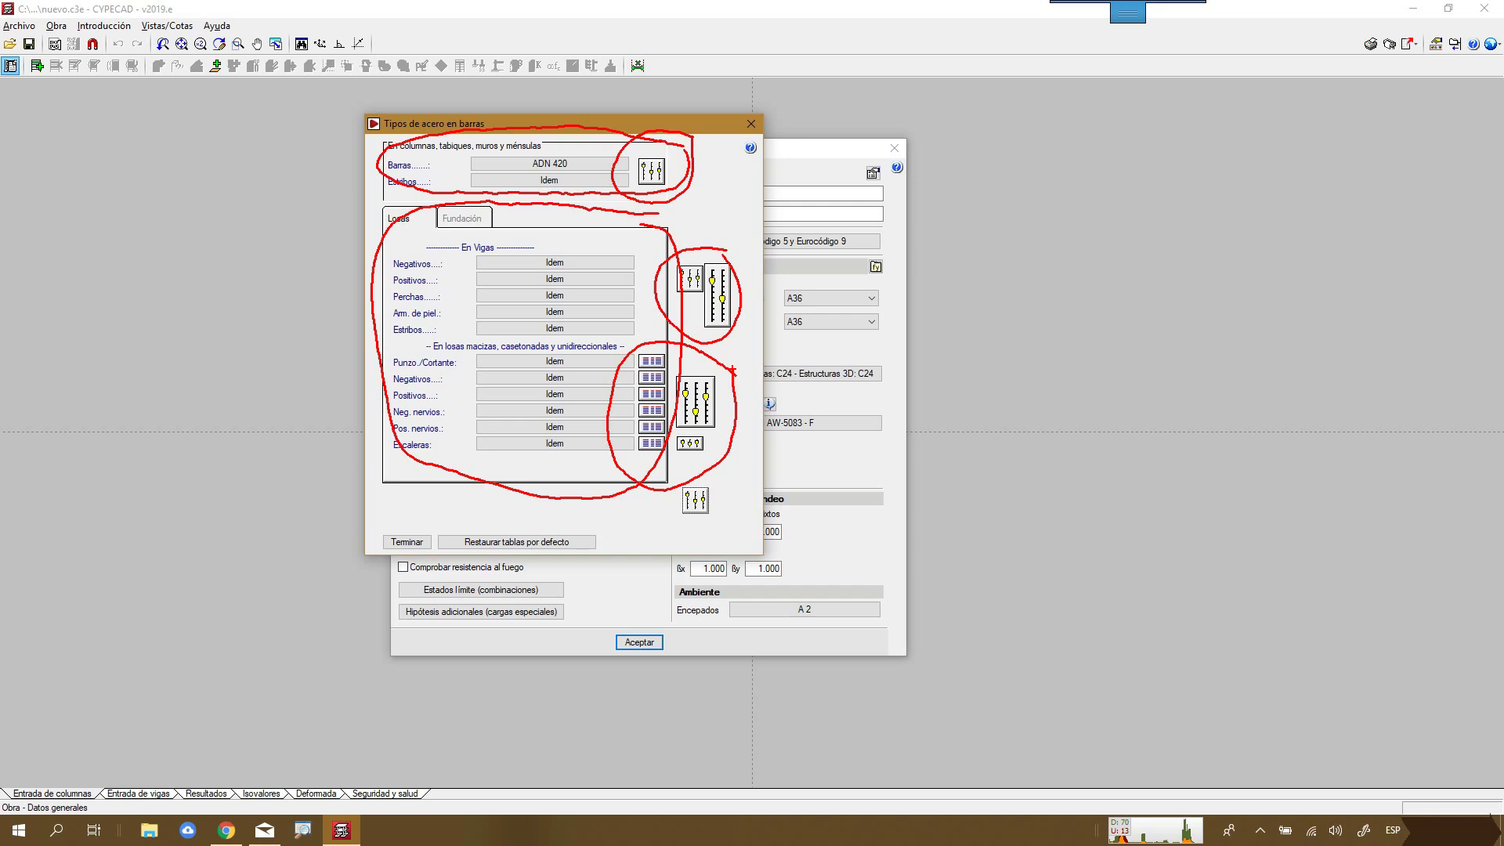
key("Escape")
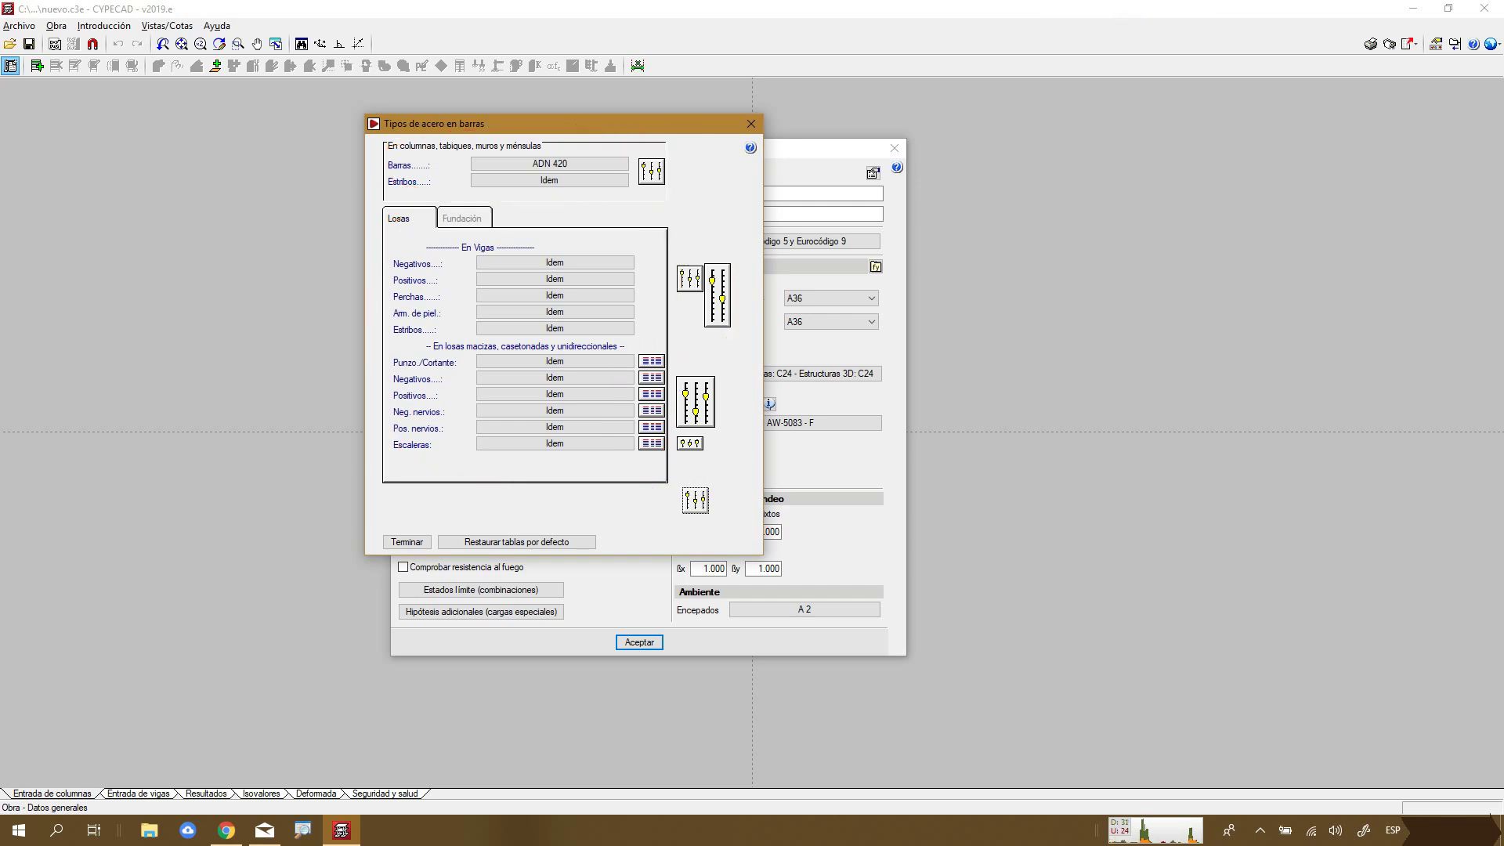
left_click_drag(627, 137, 637, 181)
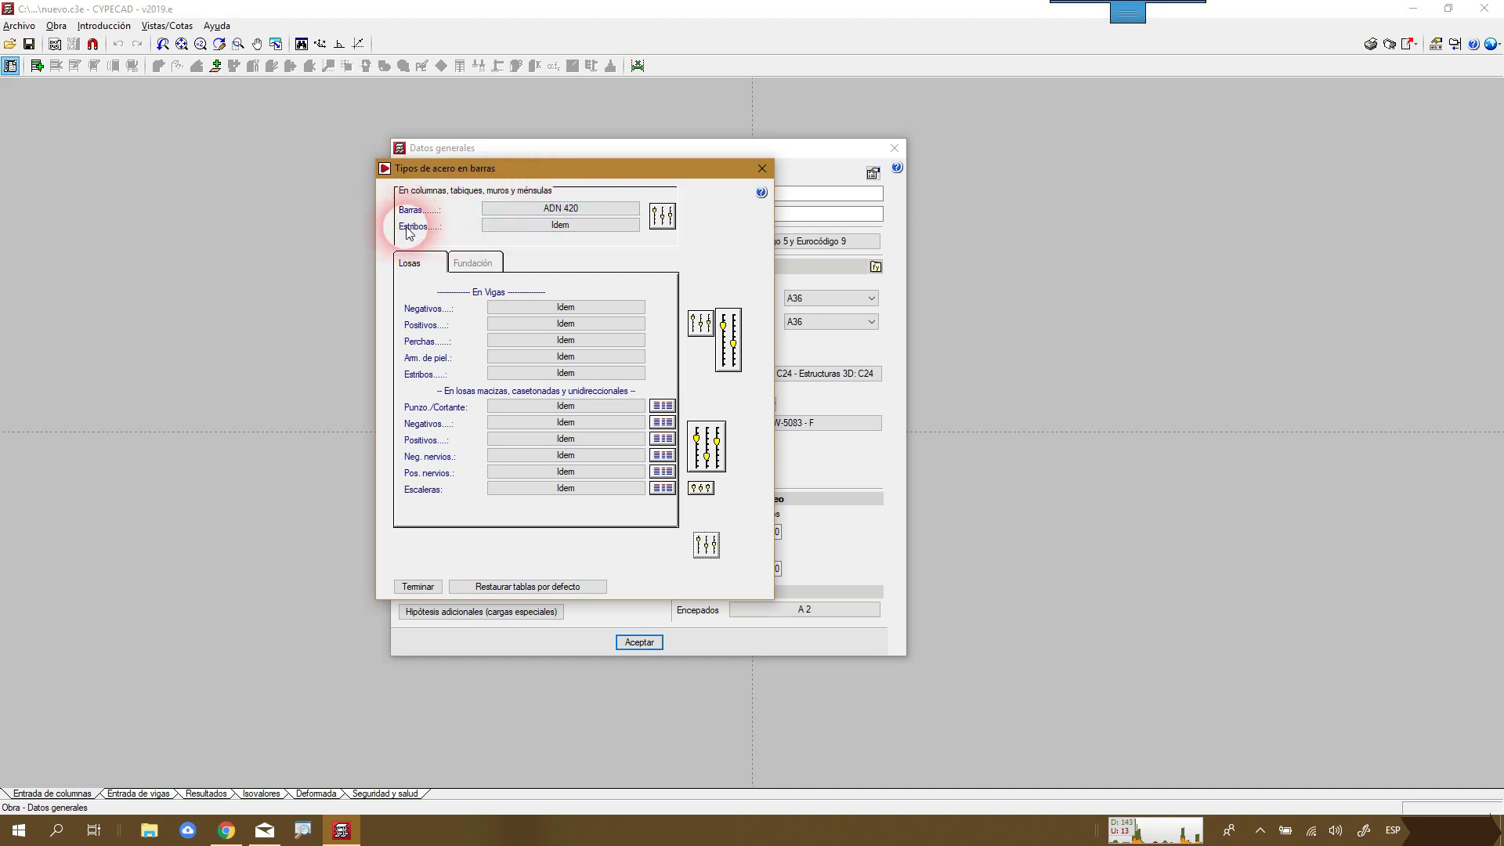
left_click(505, 208)
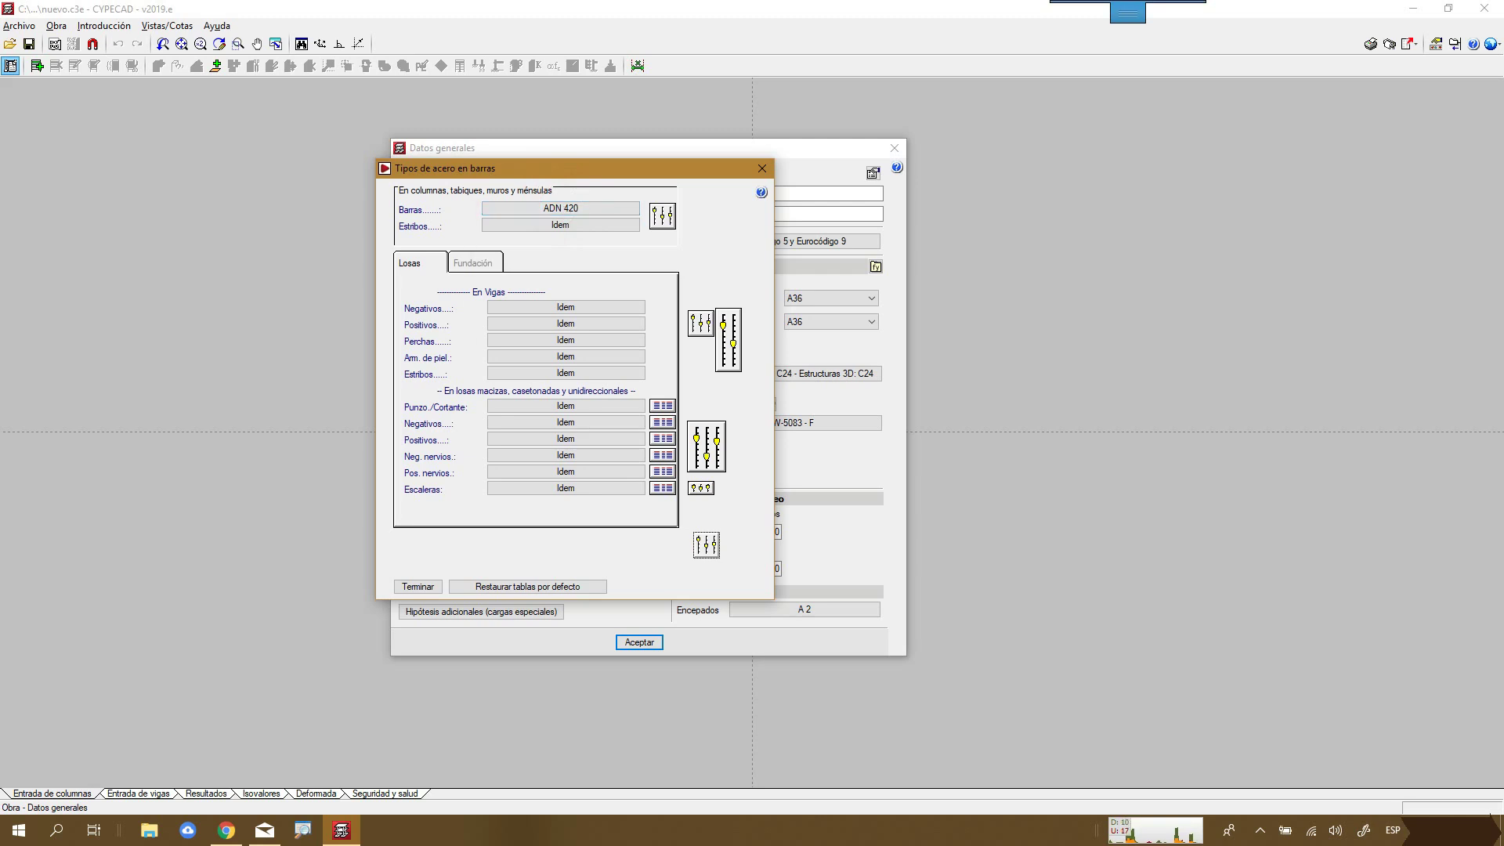
mouse_move(578, 176)
left_mouse_down()
mouse_move(481, 217)
mouse_move(517, 523)
mouse_move(646, 306)
mouse_move(533, 176)
left_mouse_up()
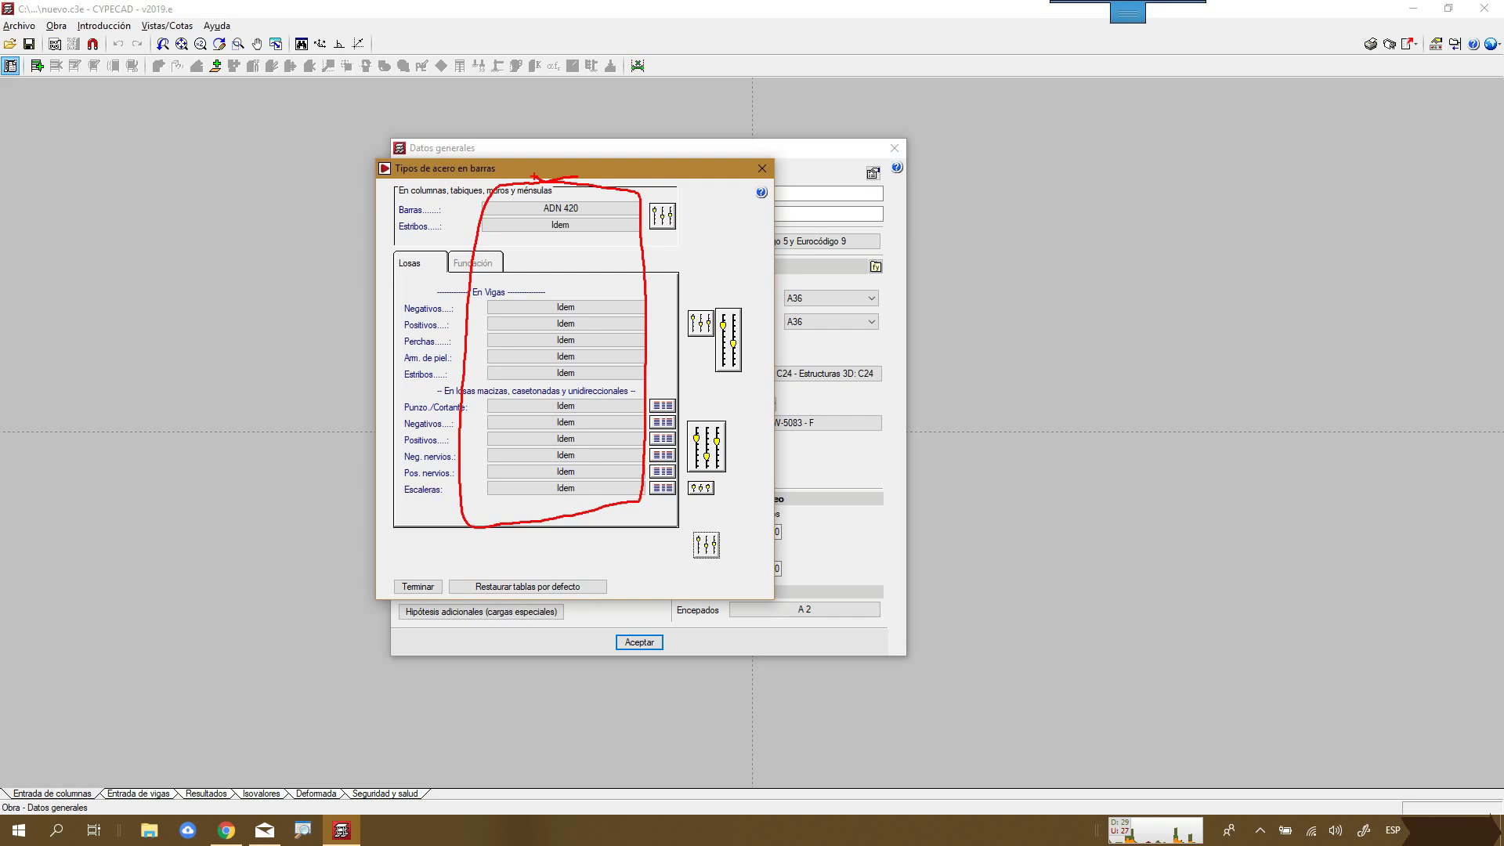
key("Escape")
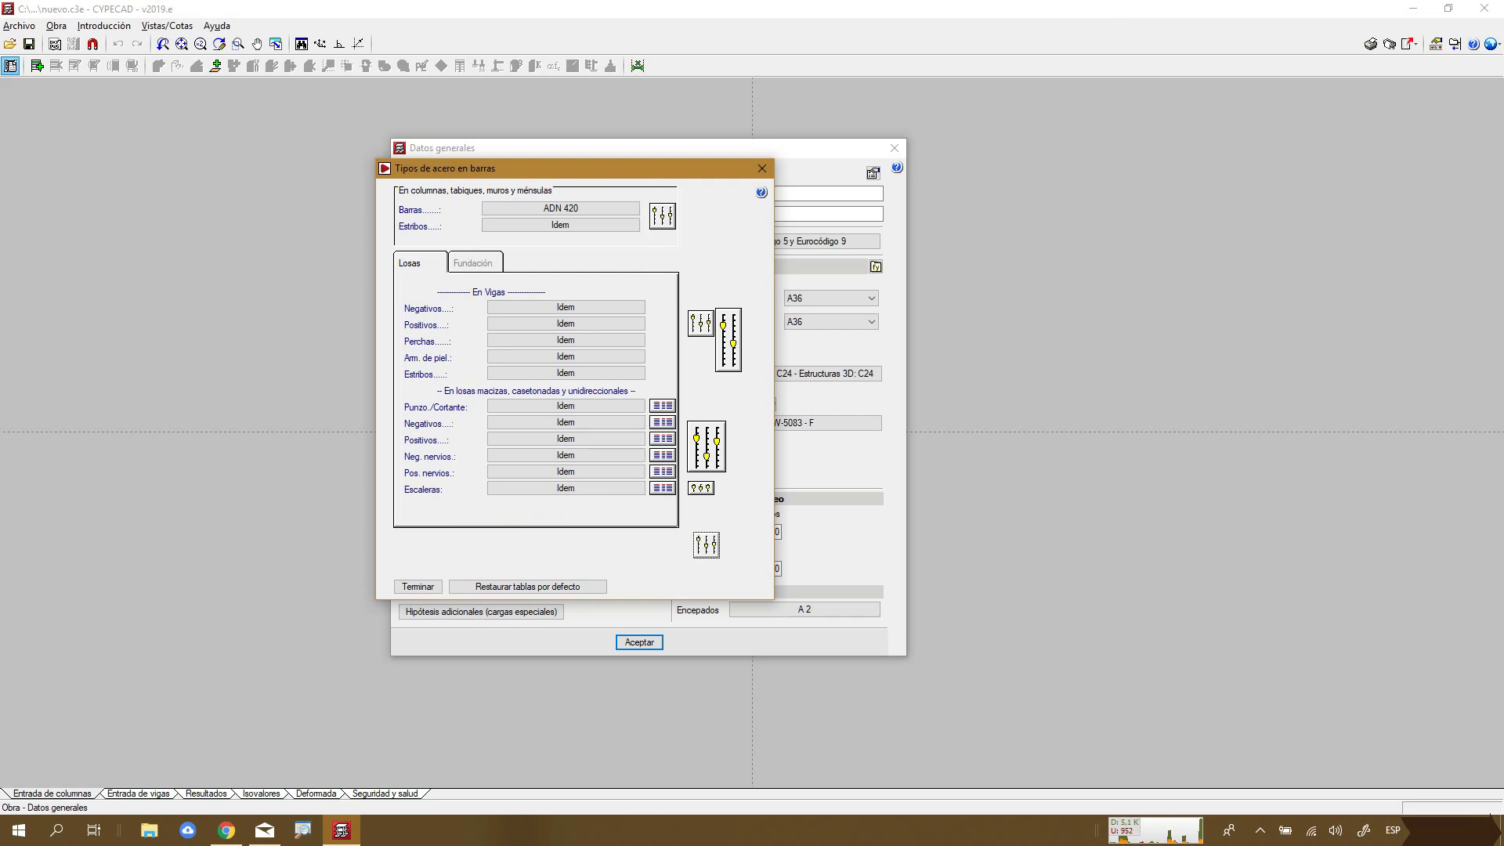
- Review the steel grades available for the bars and stirrups of columns, walls and corbels, keeping ADN 420 for the bars
left_click(569, 218)
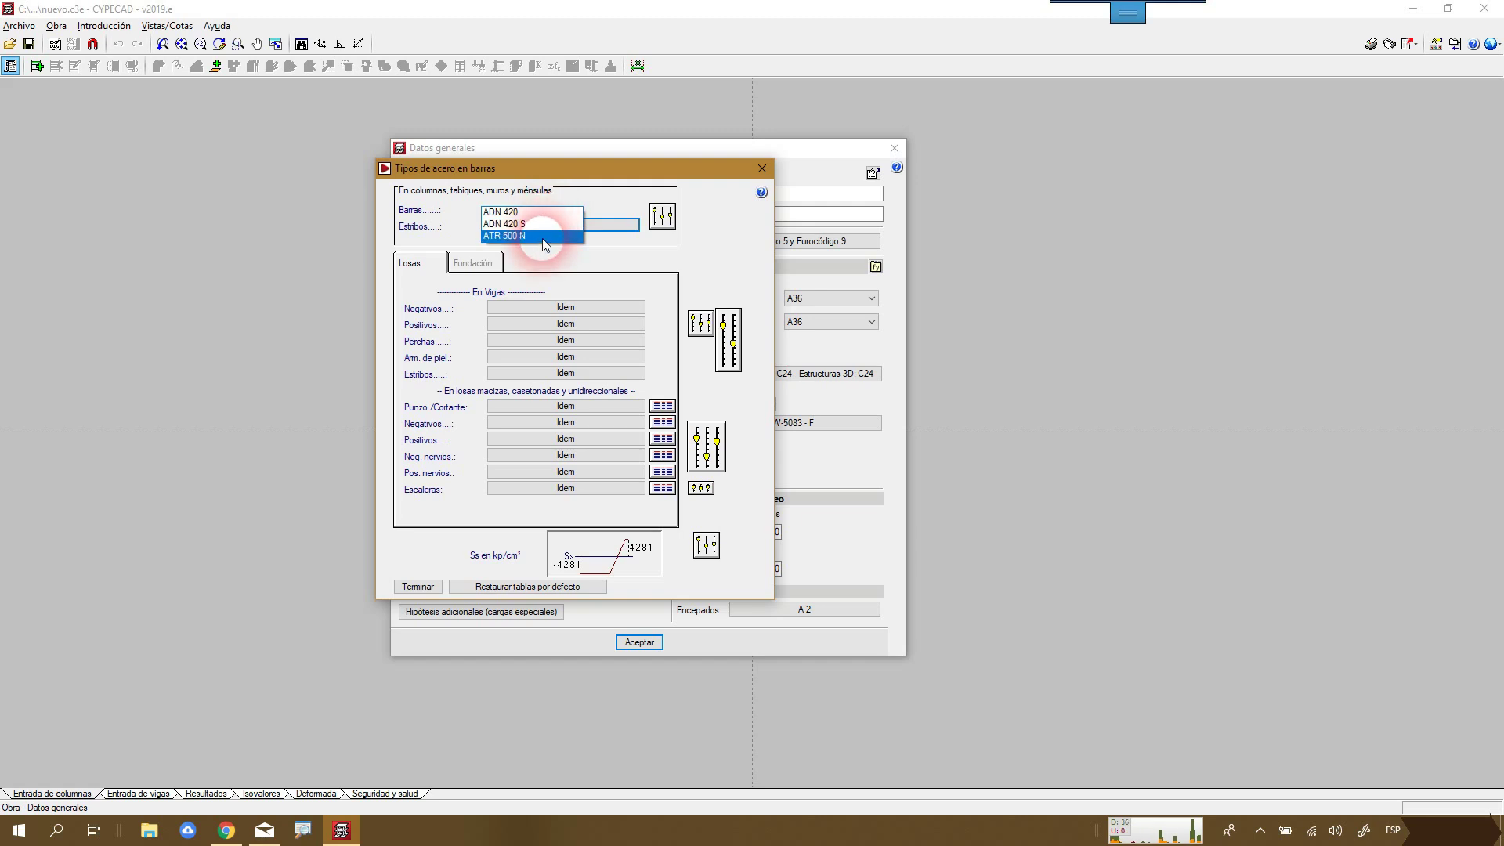
left_click(552, 213)
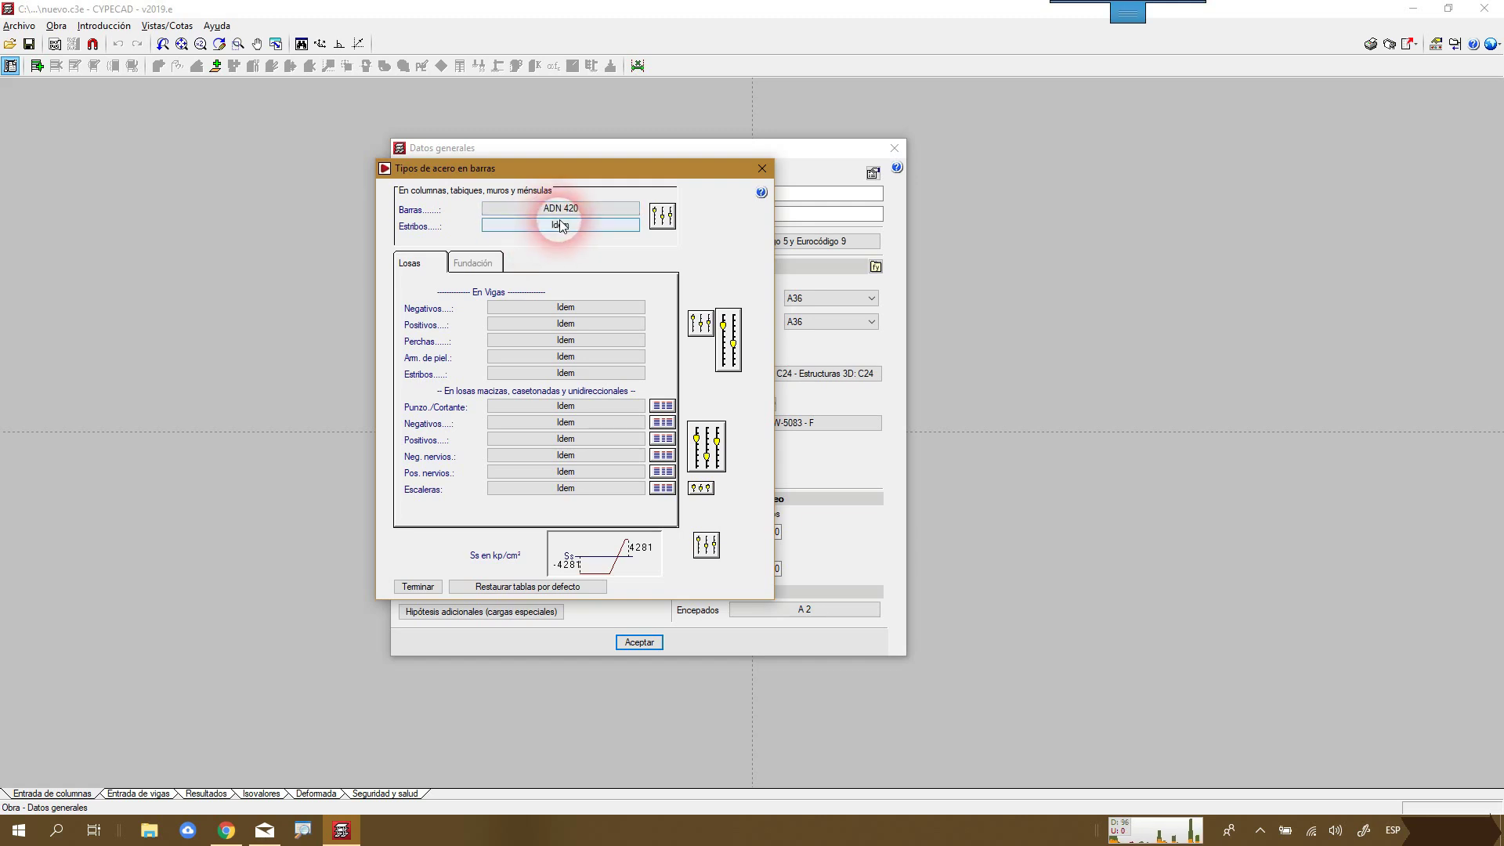
left_click(561, 226)
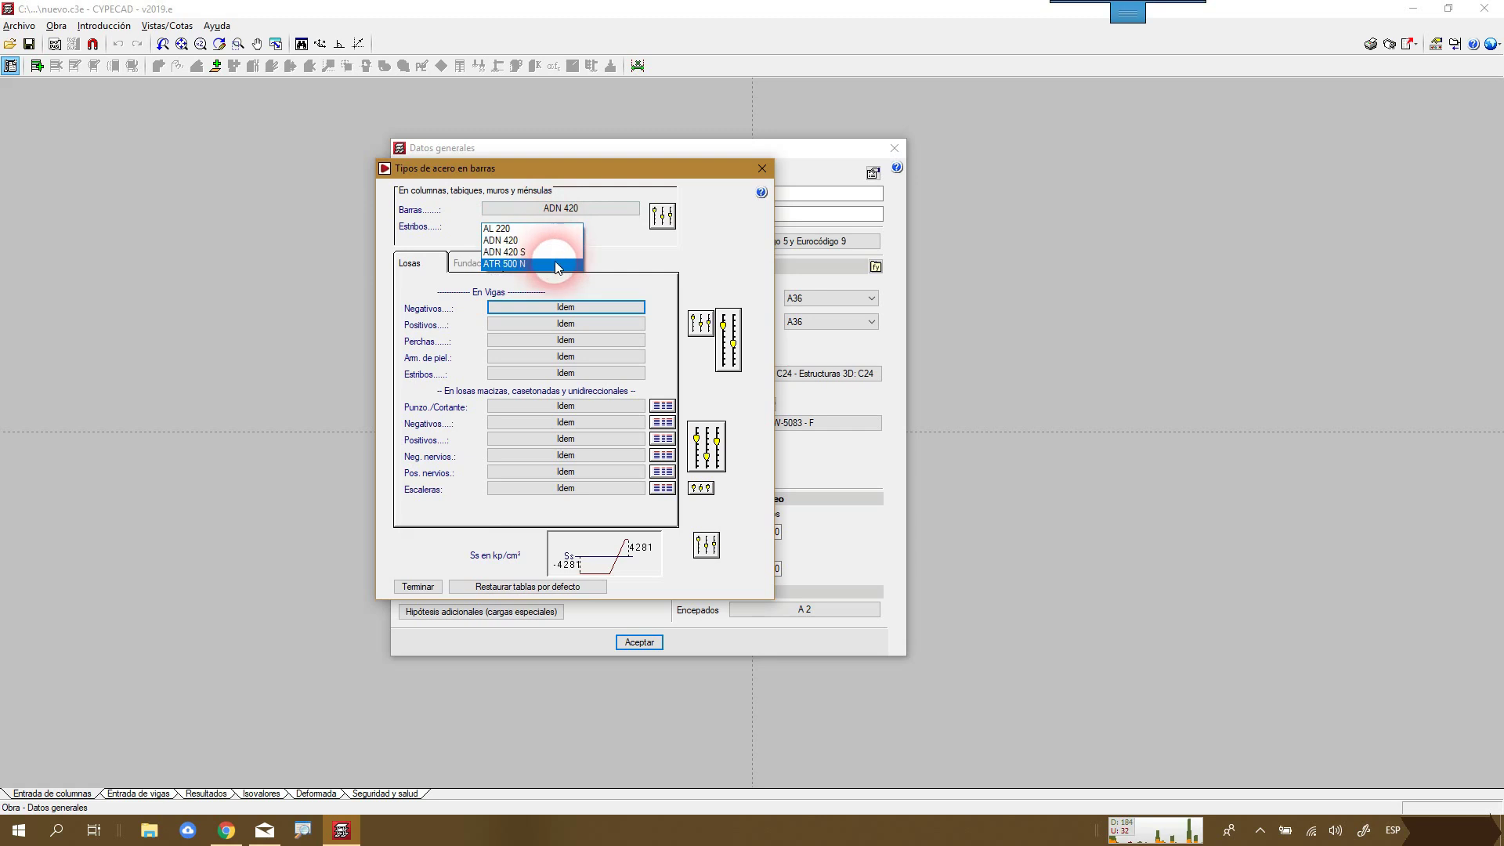
left_click(595, 234)
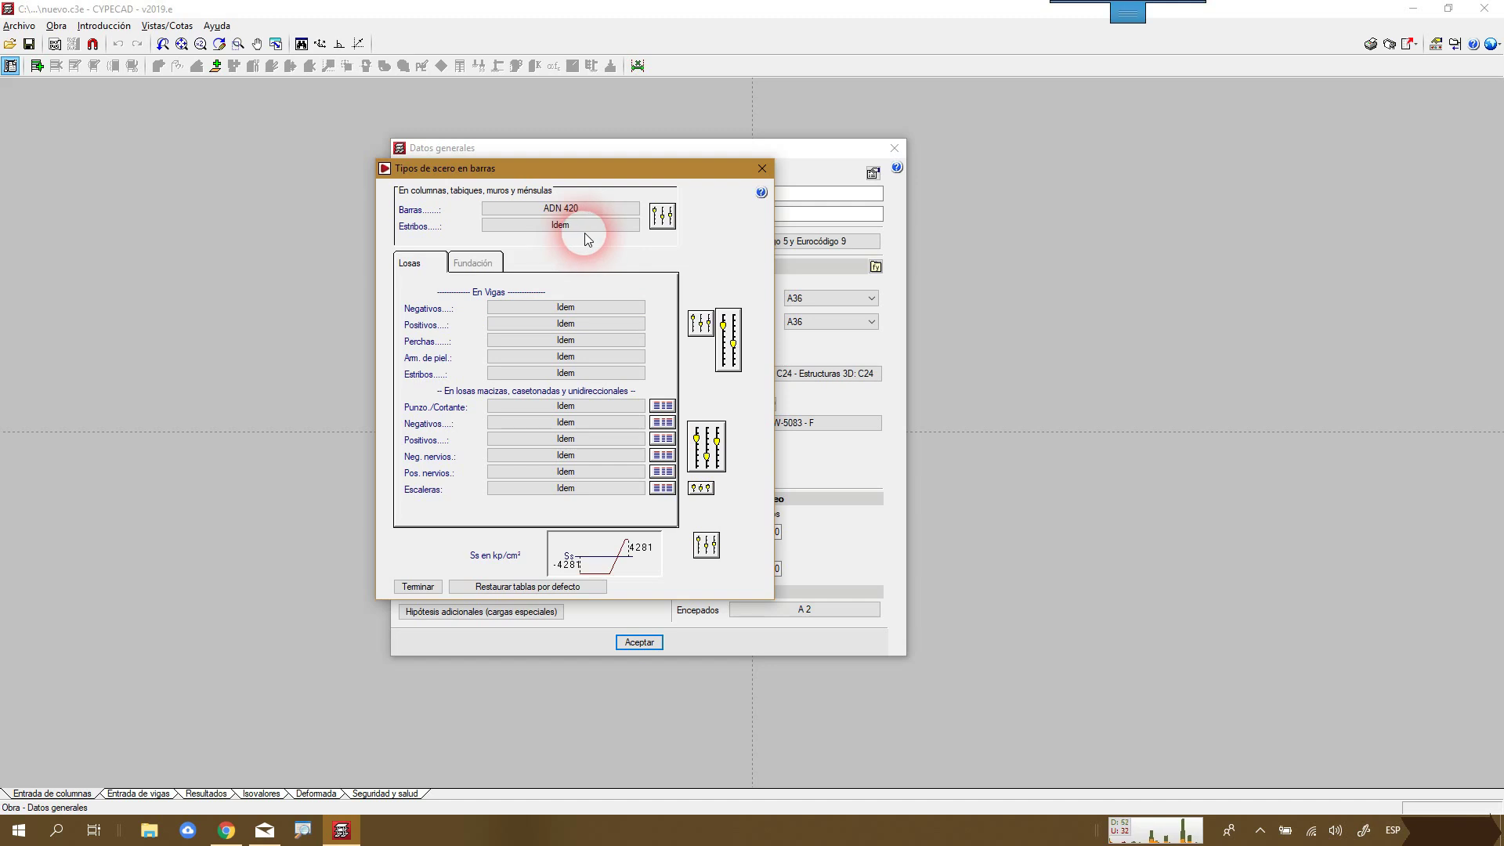
- Examine the column, wall and corbel options for reinforcement tables, design and checking, reinforcement layout, forces and drawings
left_click(662, 220)
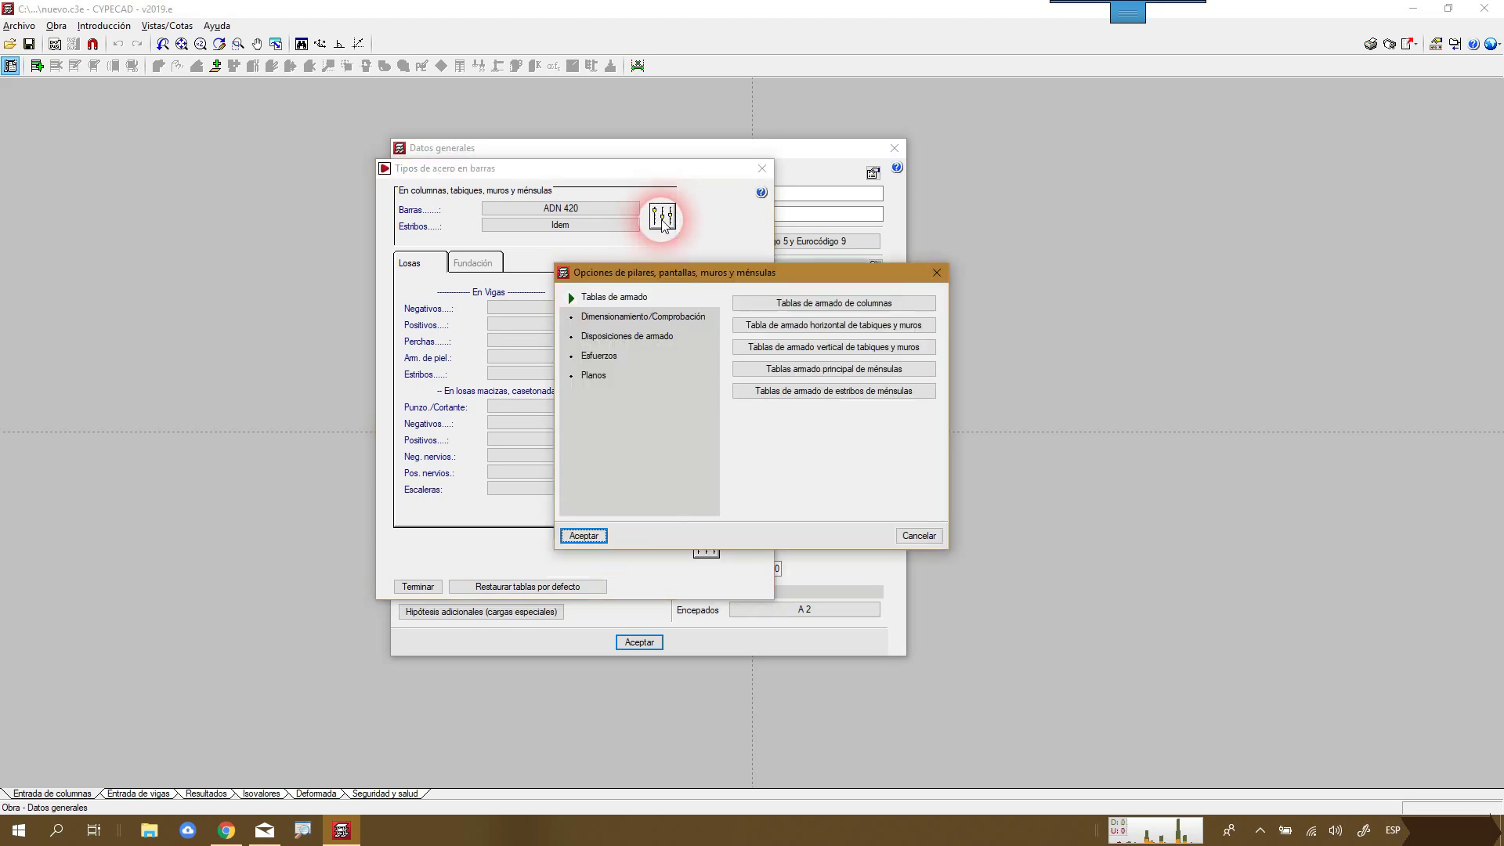
left_click_drag(686, 272, 486, 123)
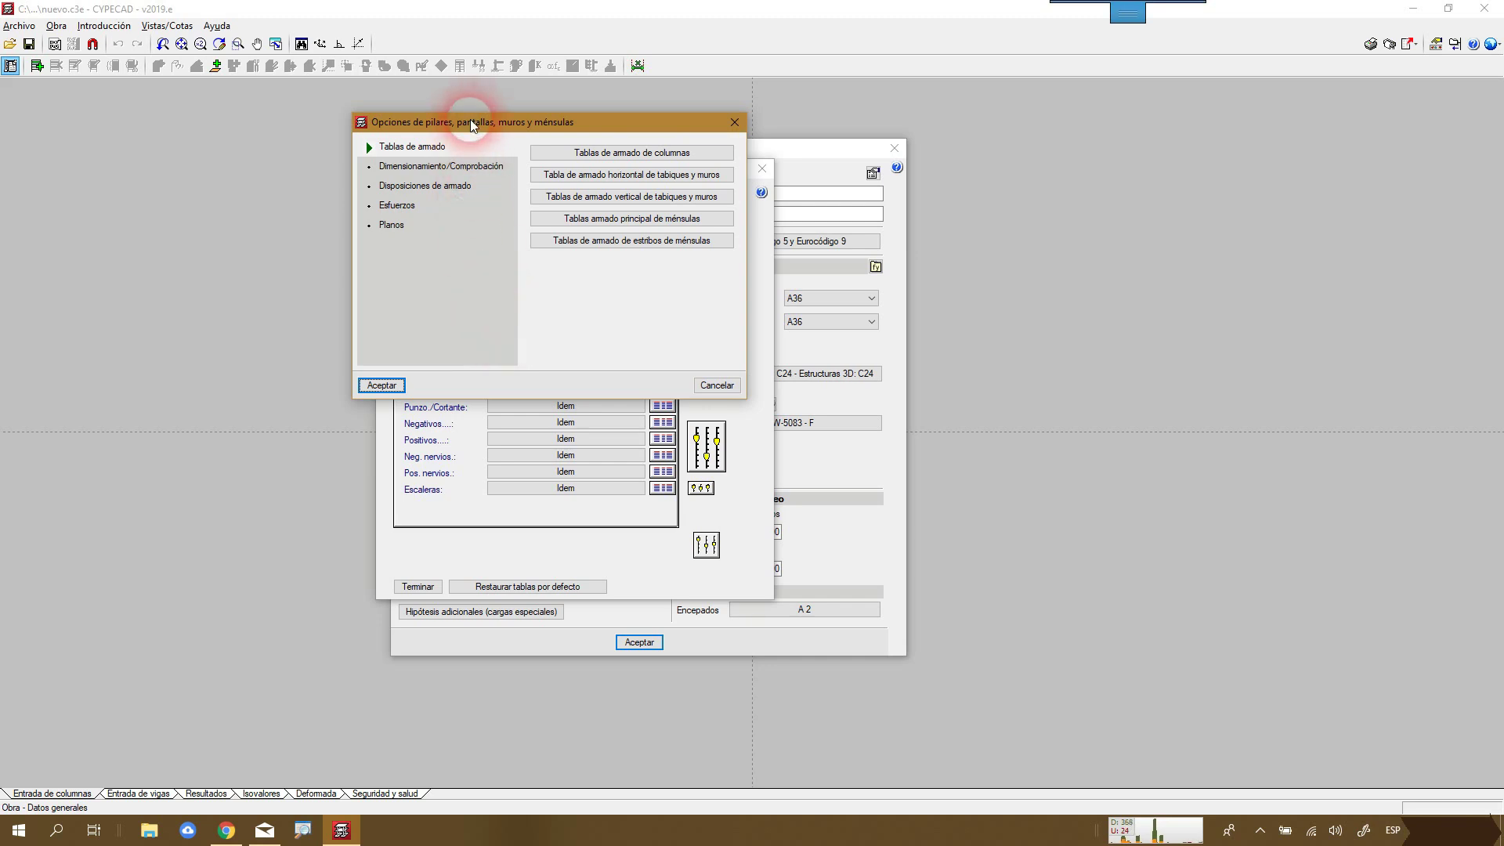
left_click(416, 168)
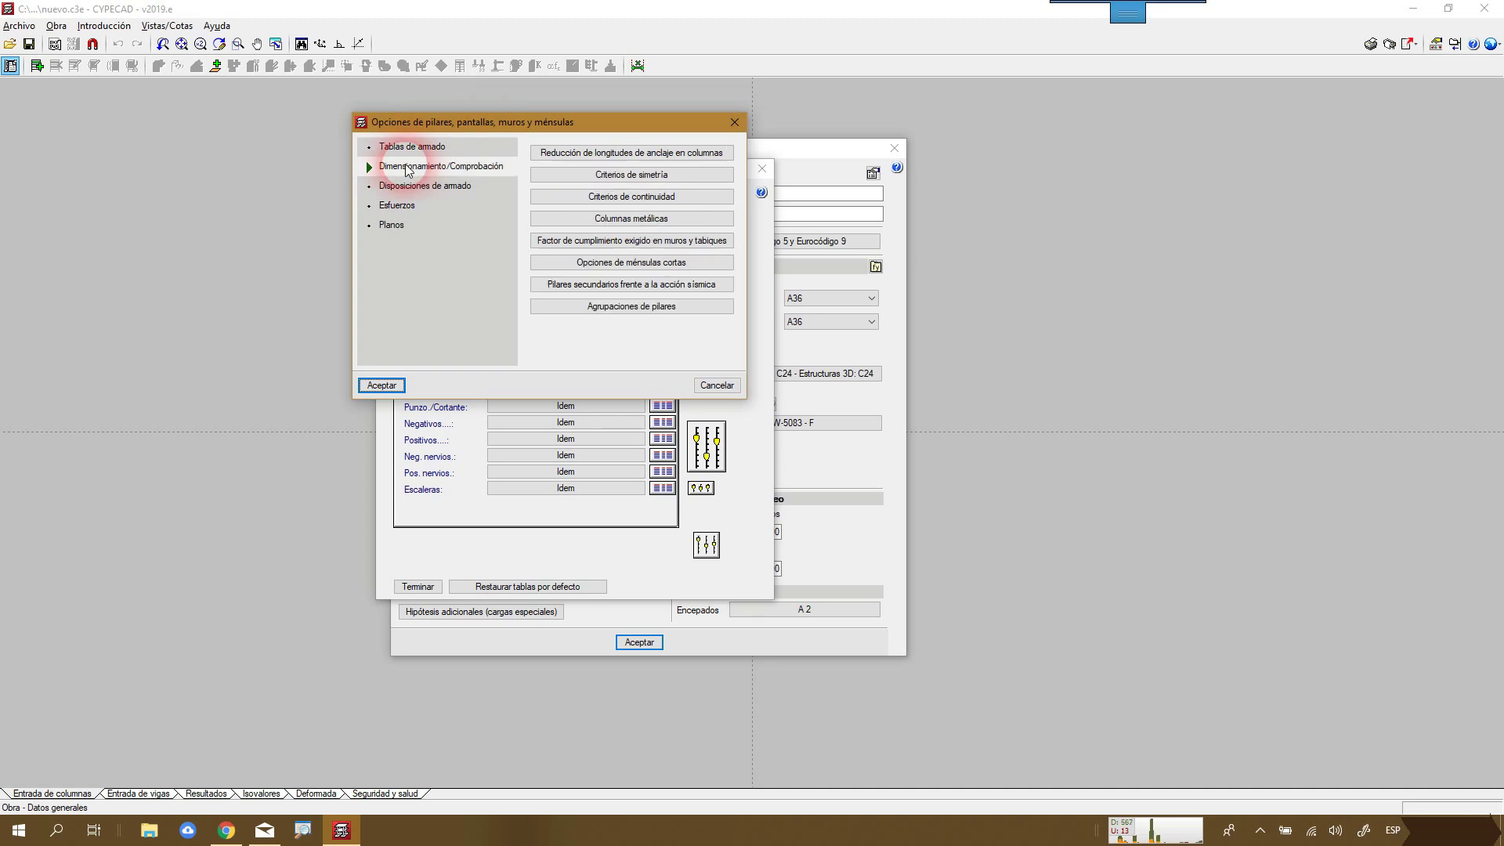
left_click(419, 152)
left_click(411, 164)
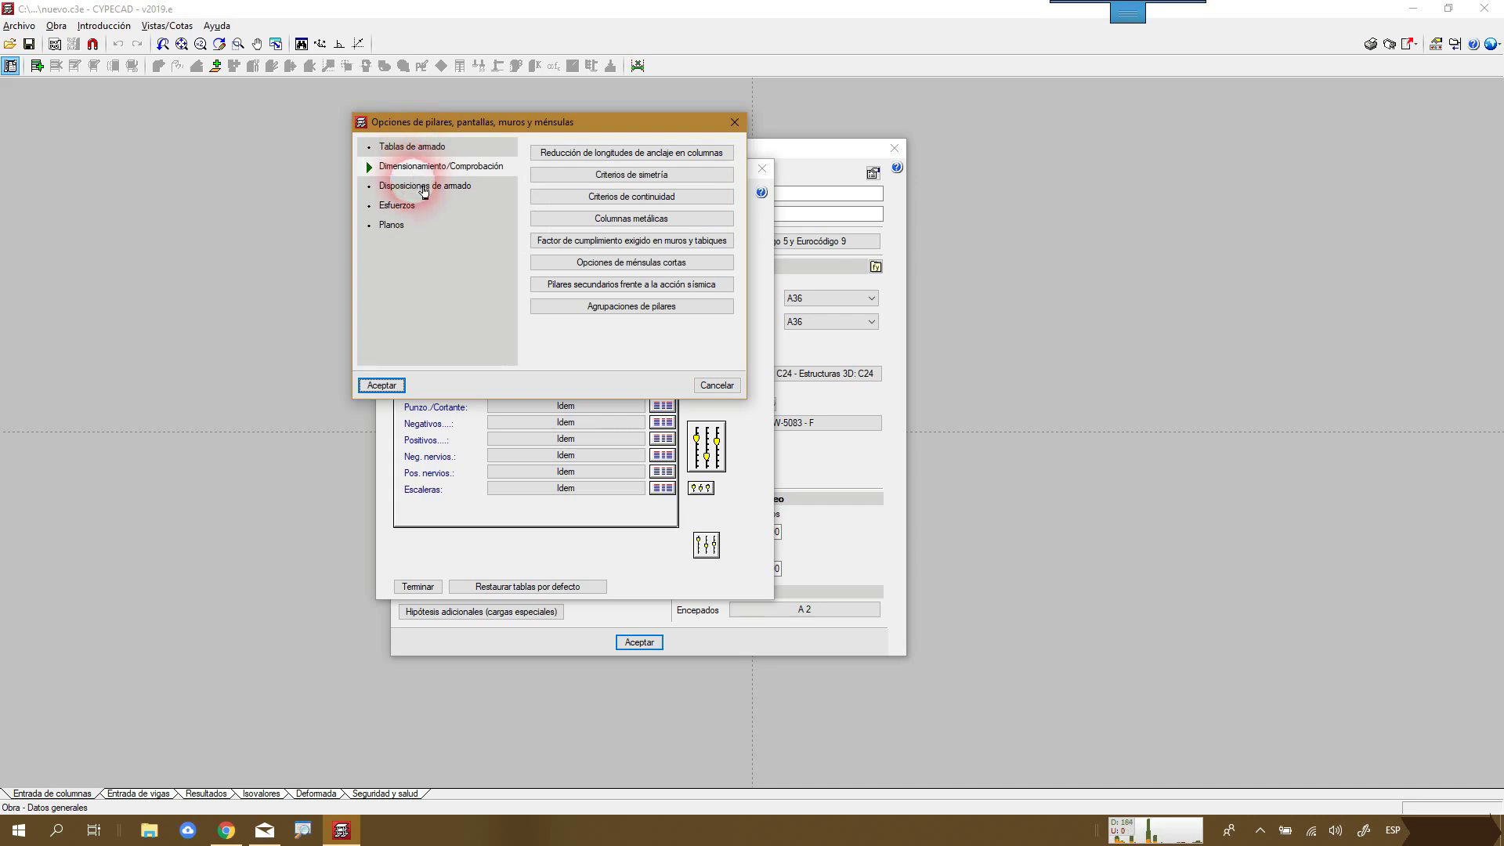
left_click(417, 191)
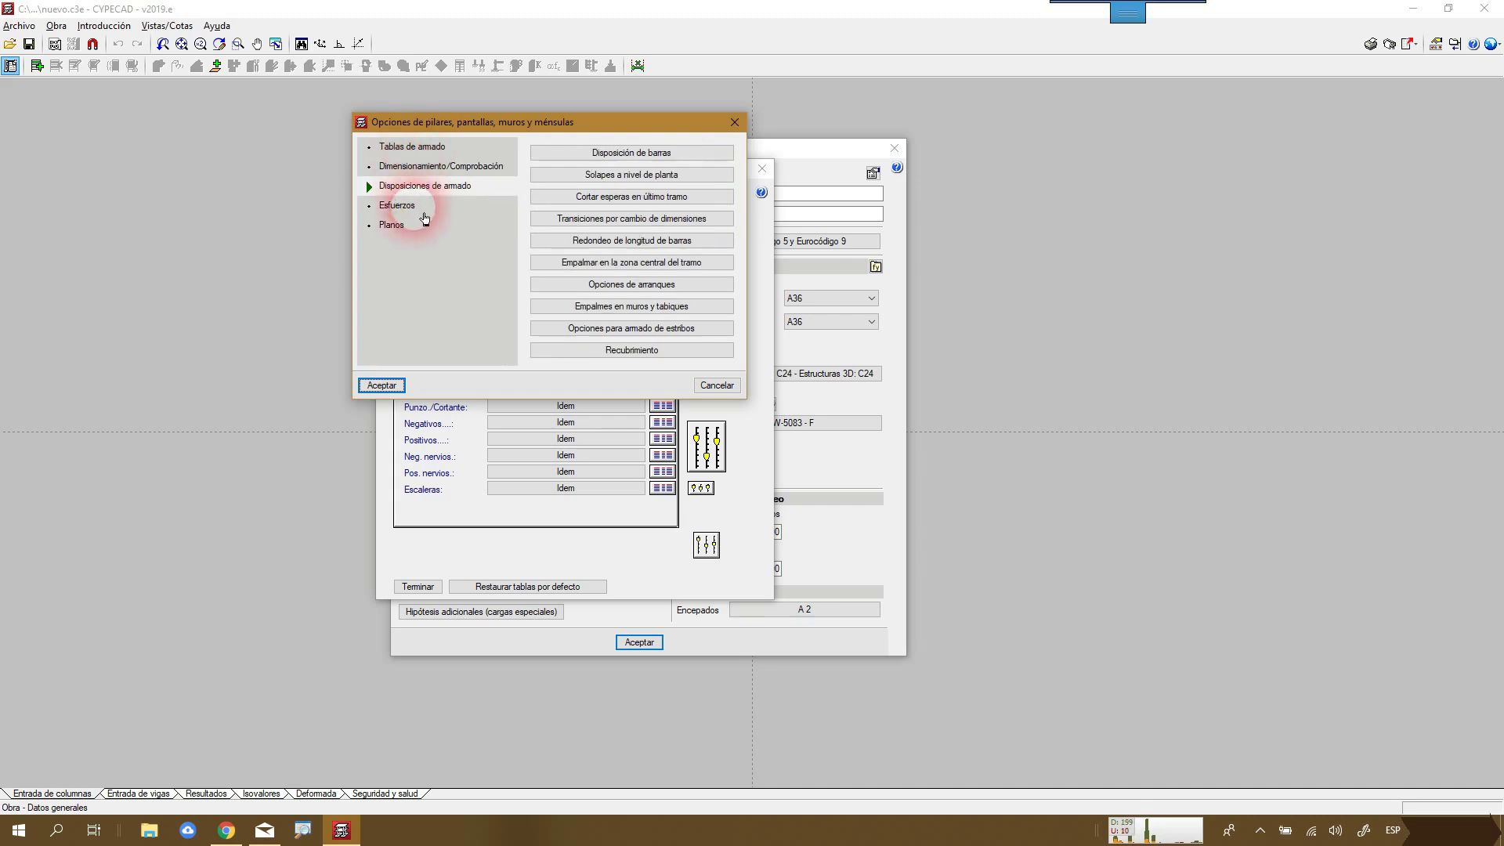
left_click(415, 210)
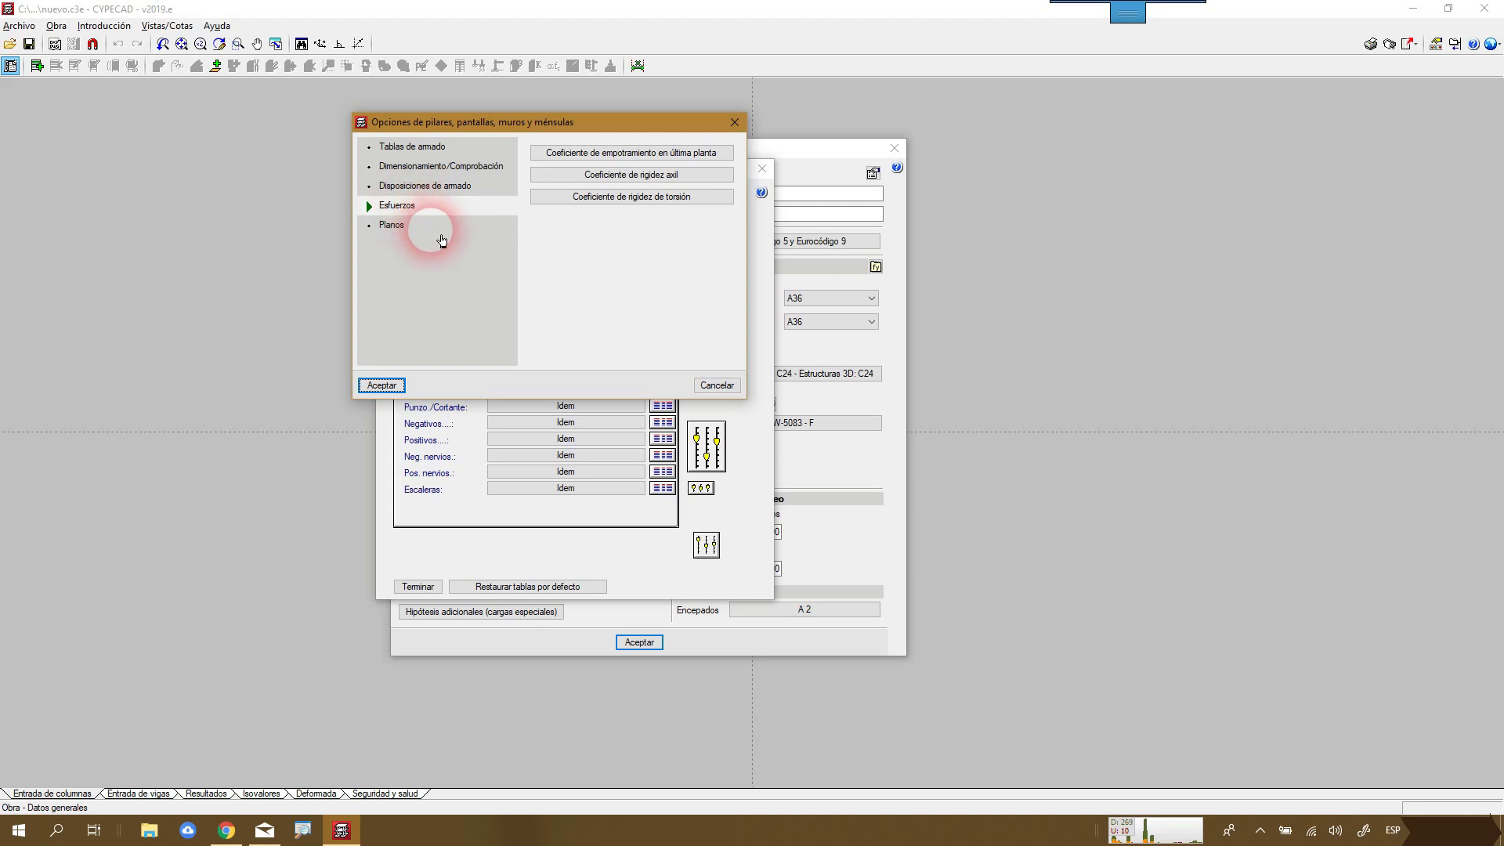
left_click(416, 227)
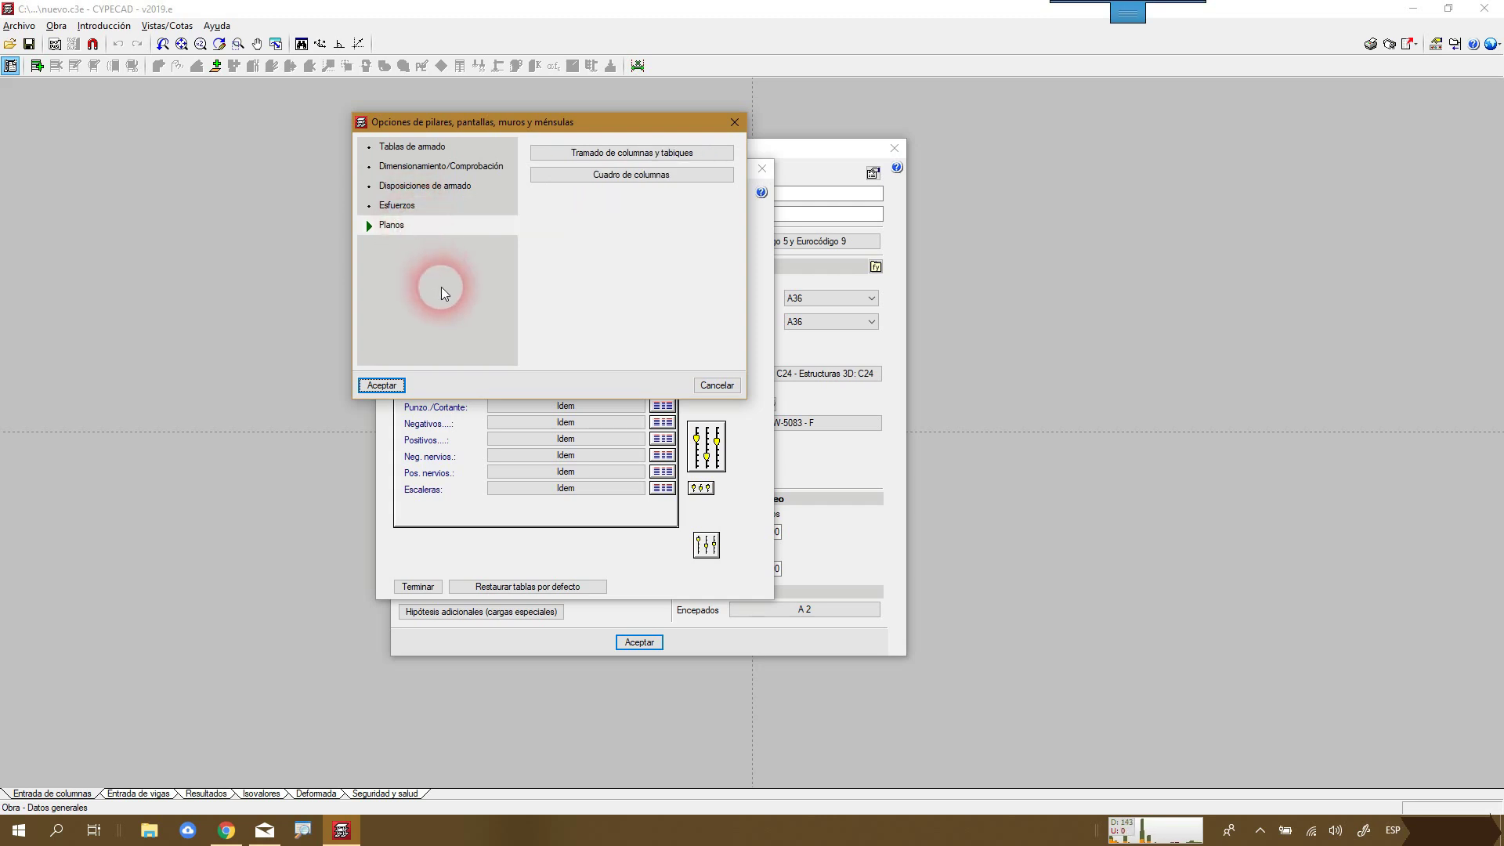
left_click(423, 147)
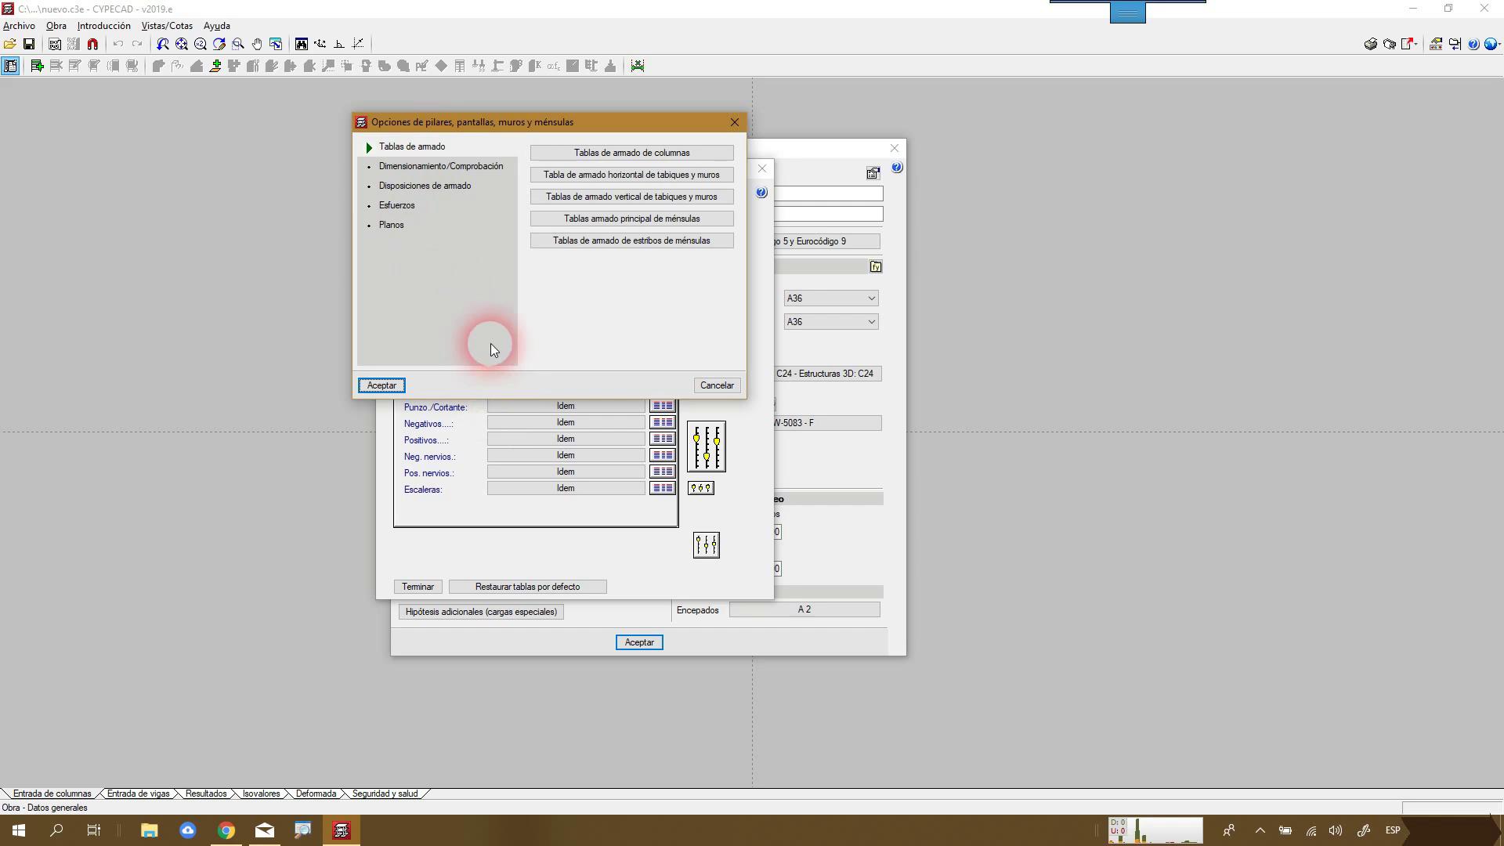
- Open the column reinforcement tables and the settings for the usable bar diameters
left_click_drag(560, 129, 652, 252)
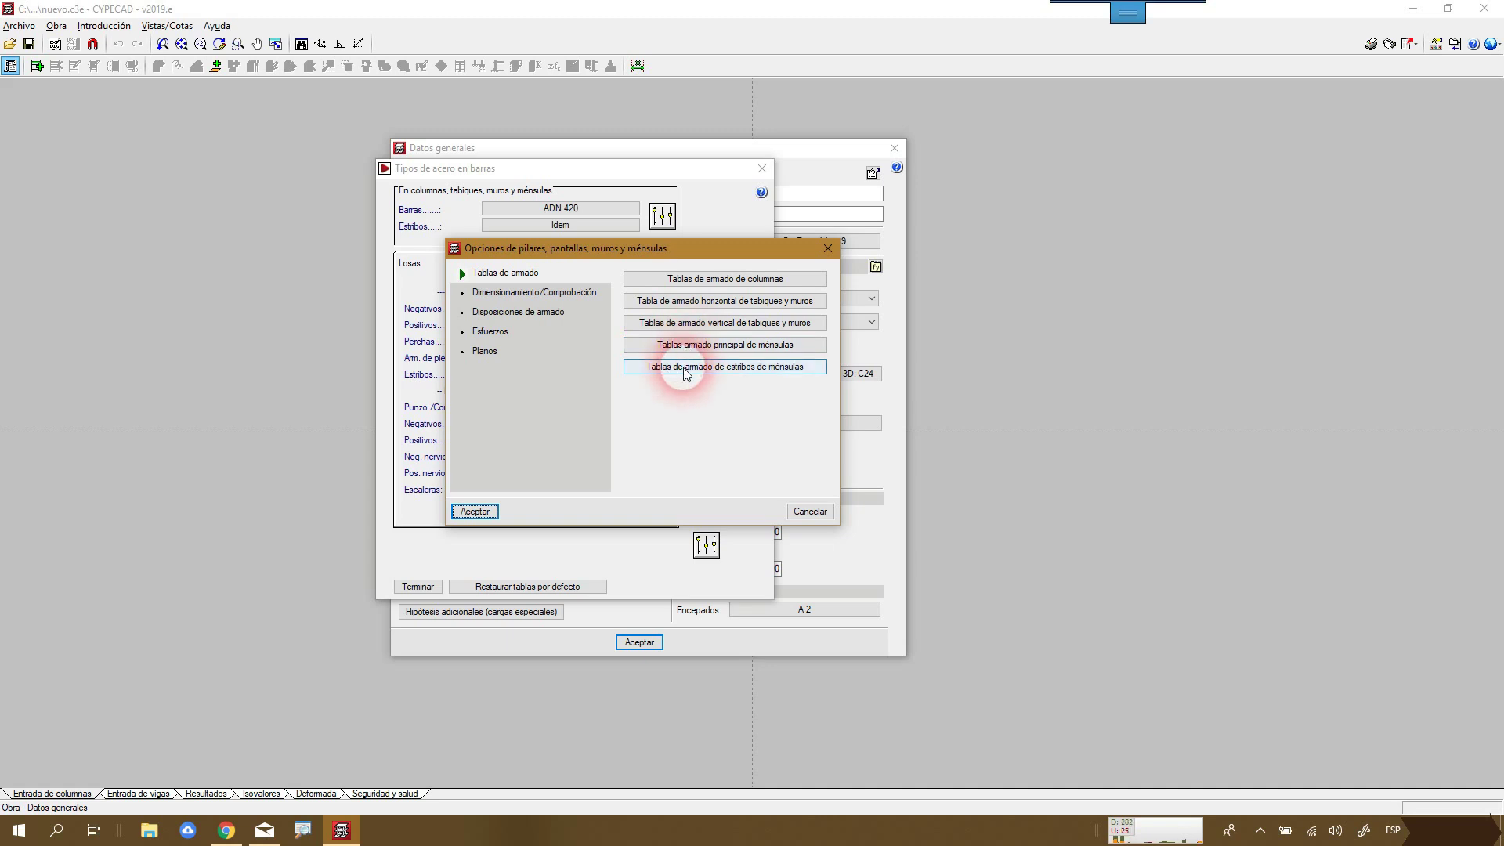
left_click(700, 282)
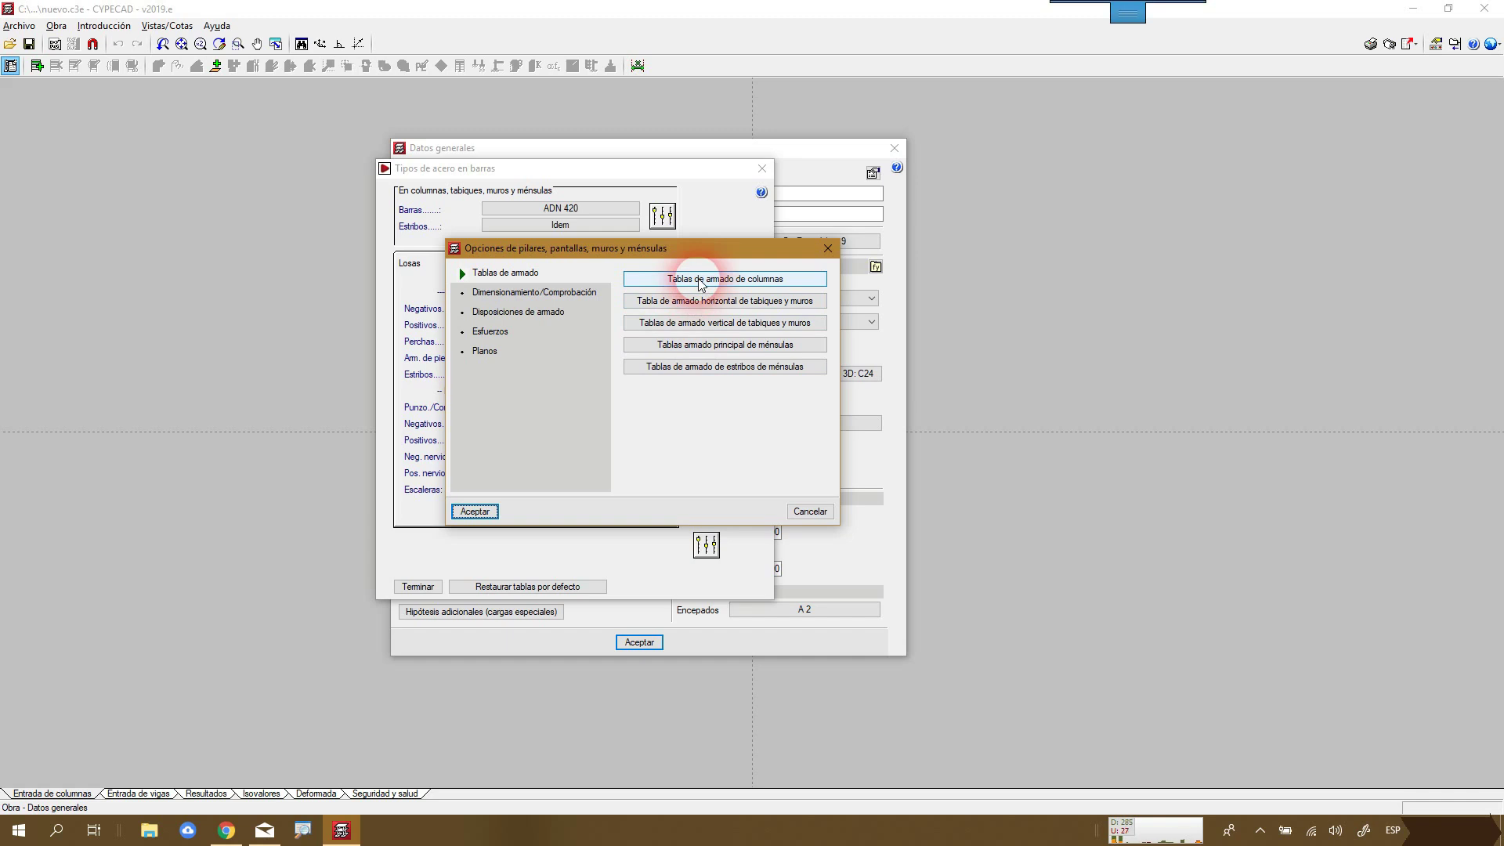
left_click(700, 282)
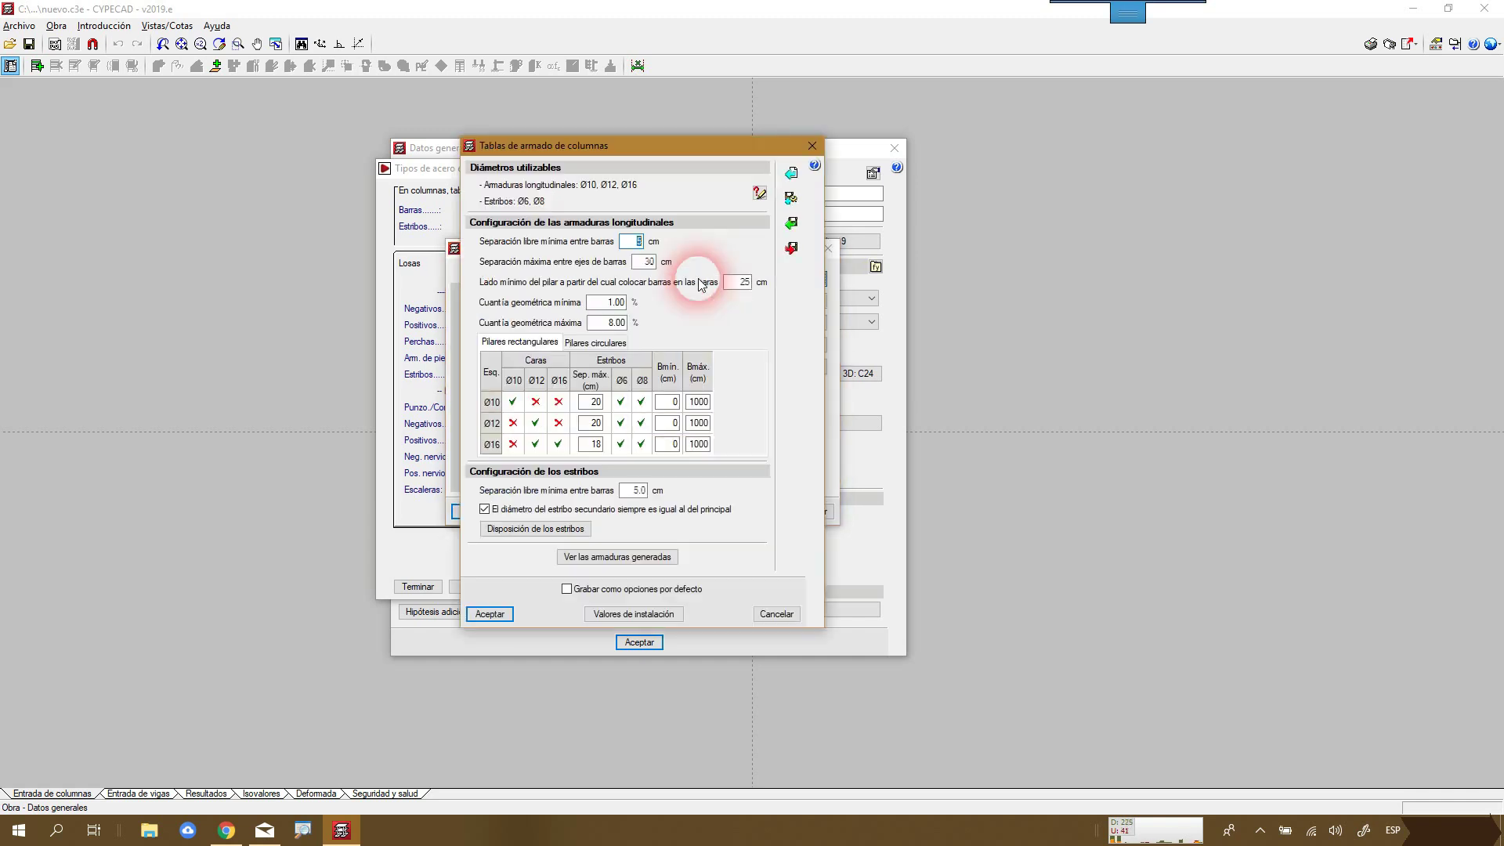
left_click_drag(637, 144, 1106, 173)
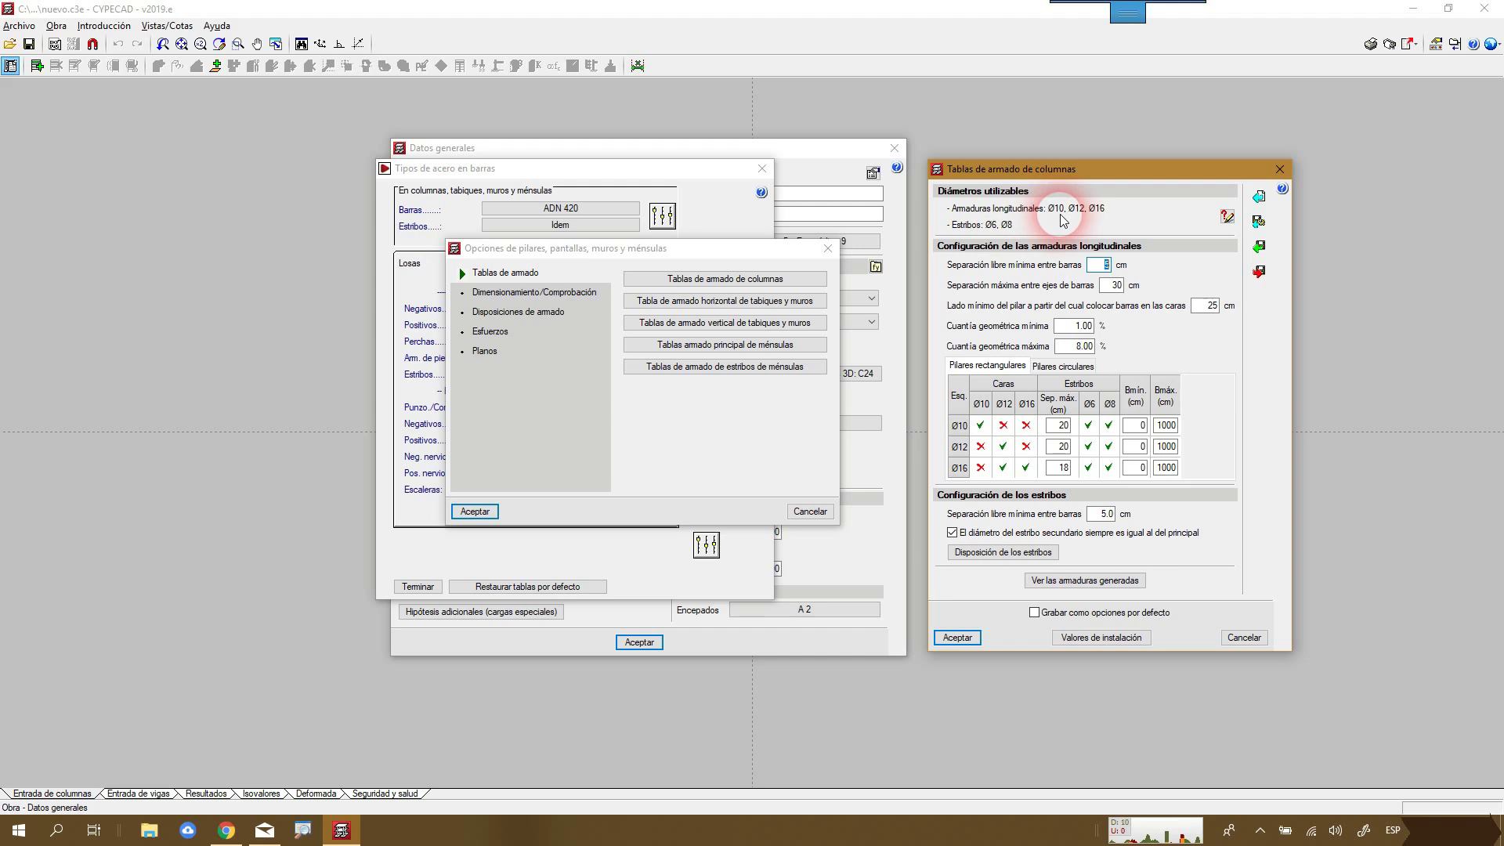
left_click(1227, 217)
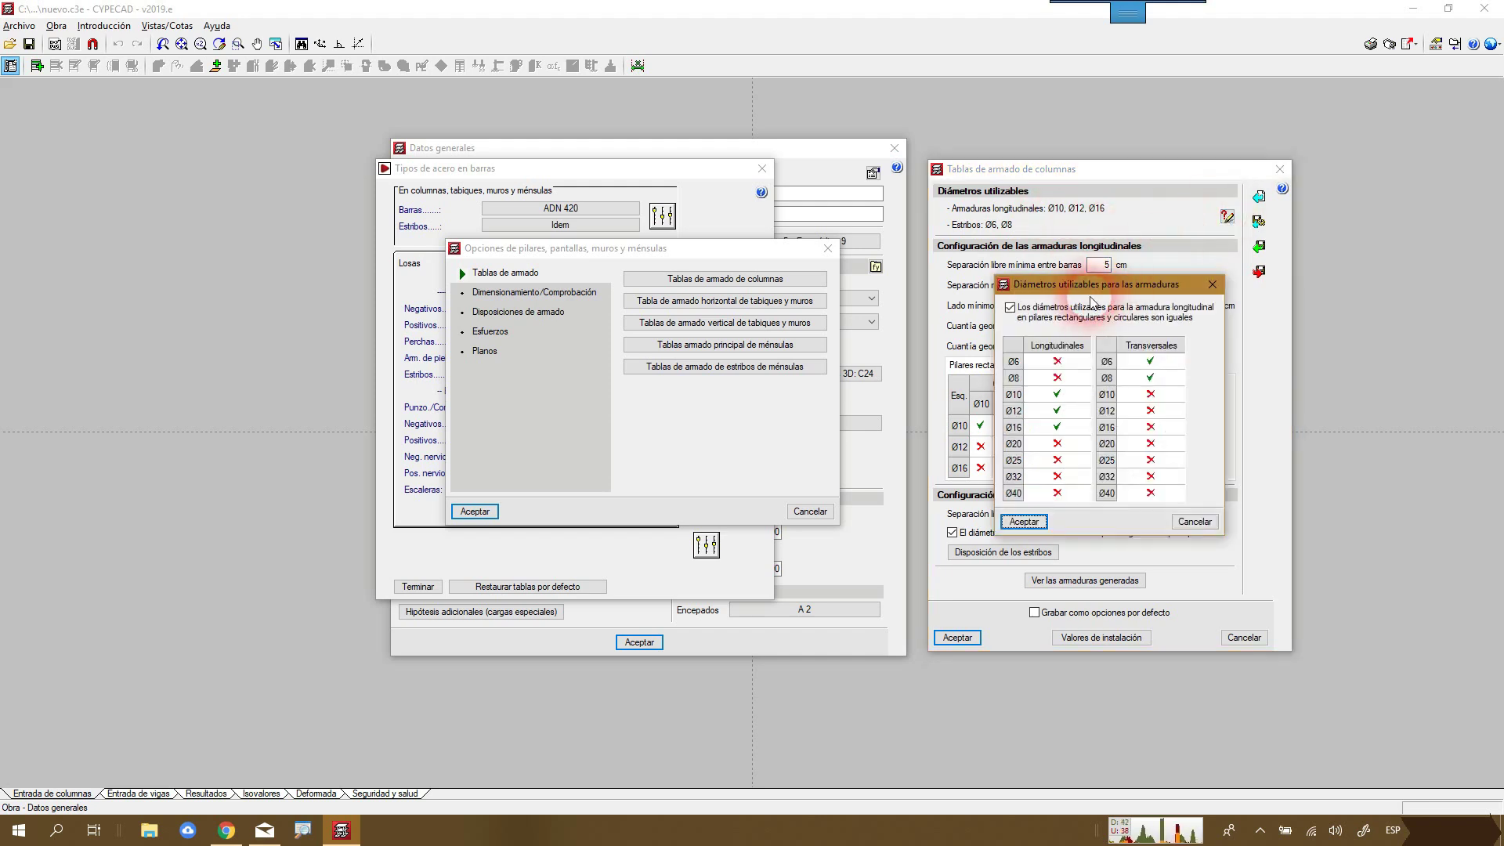
left_click_drag(1089, 288, 783, 131)
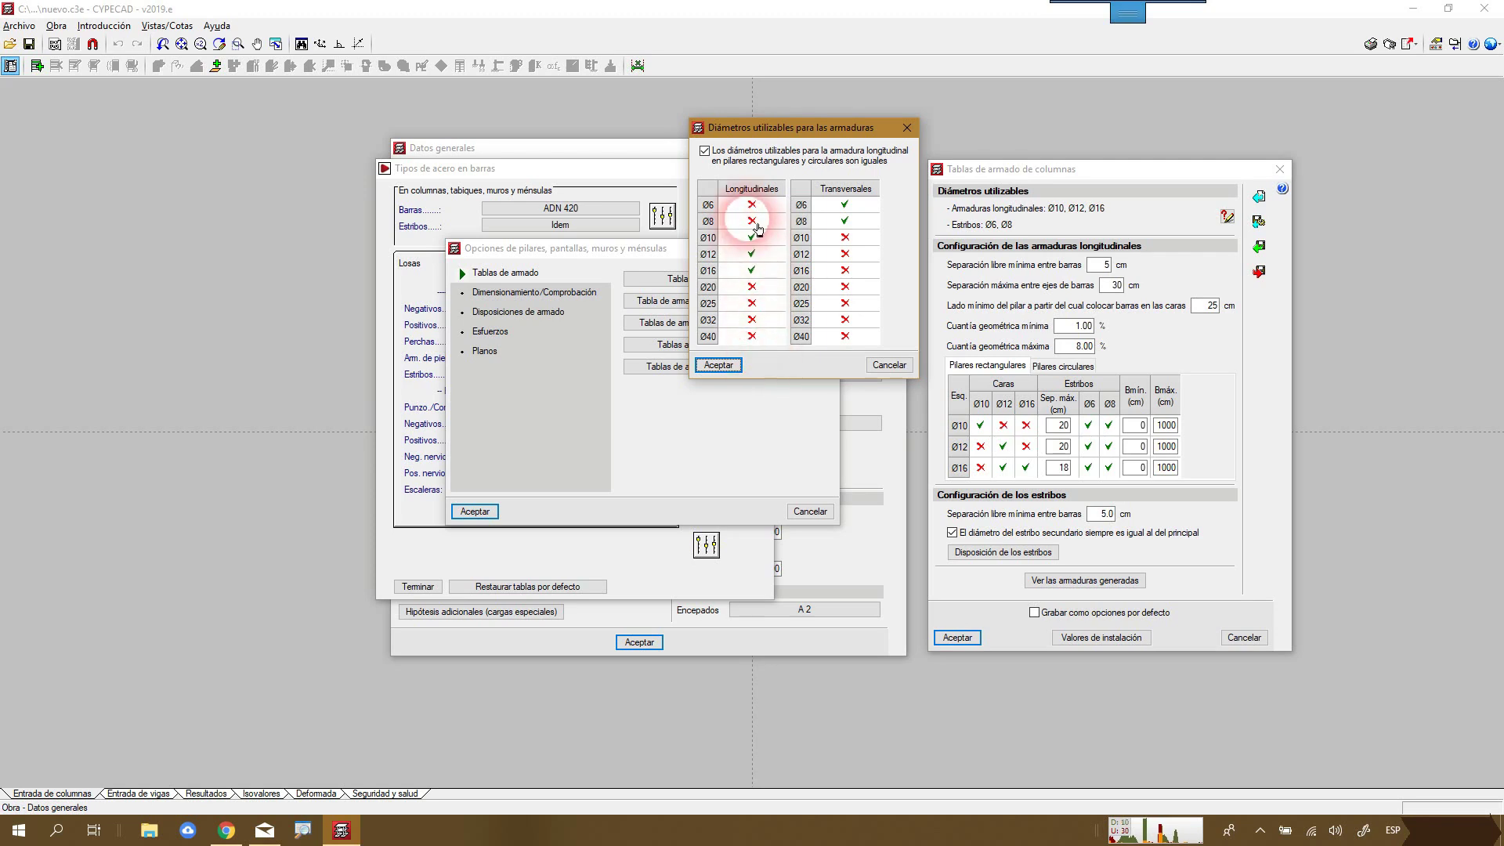
- Try enabling Ø20 and Ø25 as longitudinal bar diameters for columns and disable them again
left_click(757, 287)
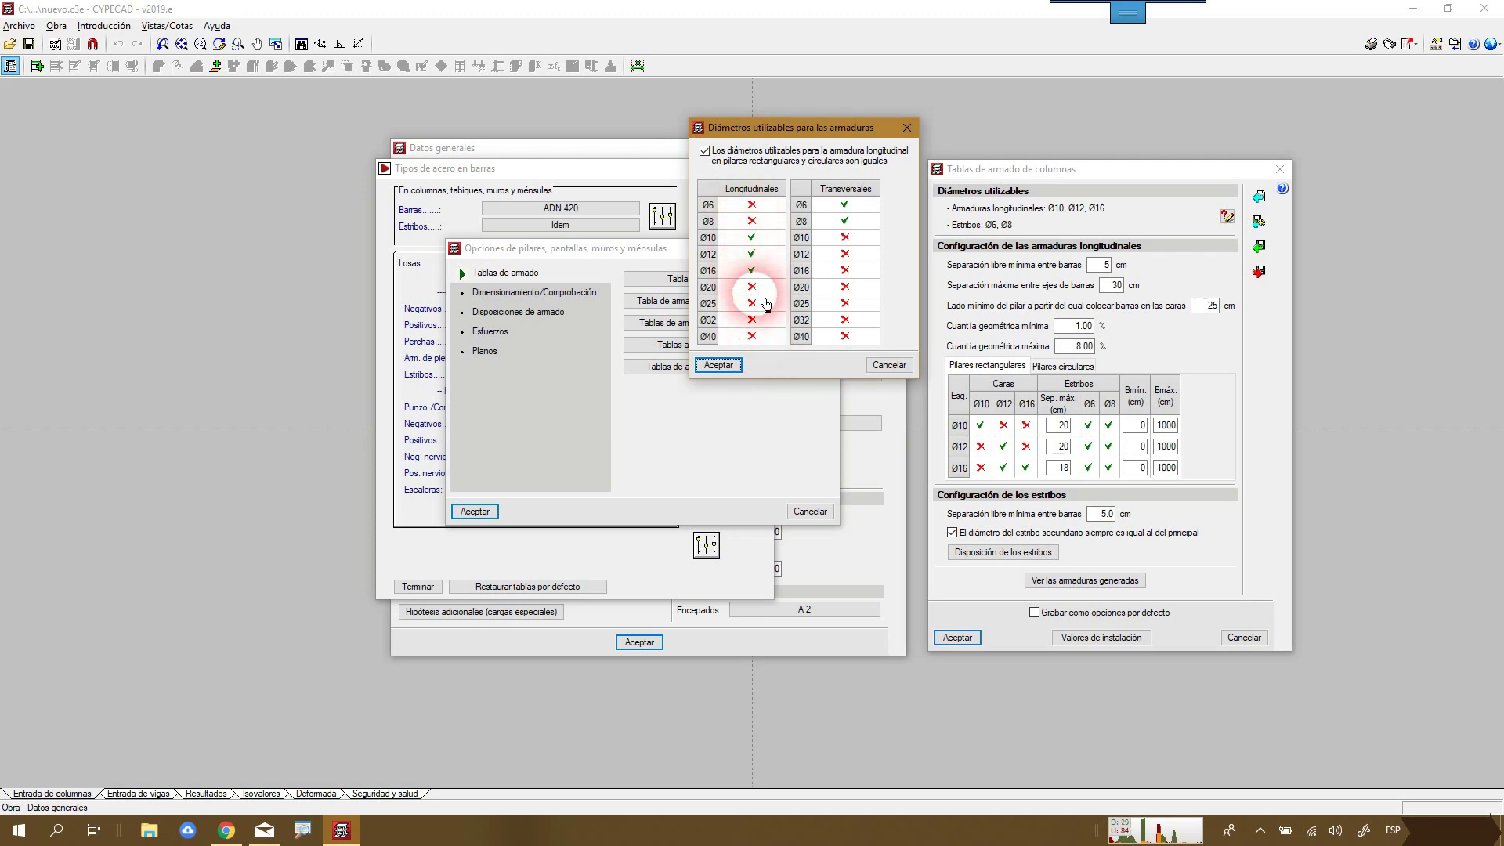
left_click(765, 302)
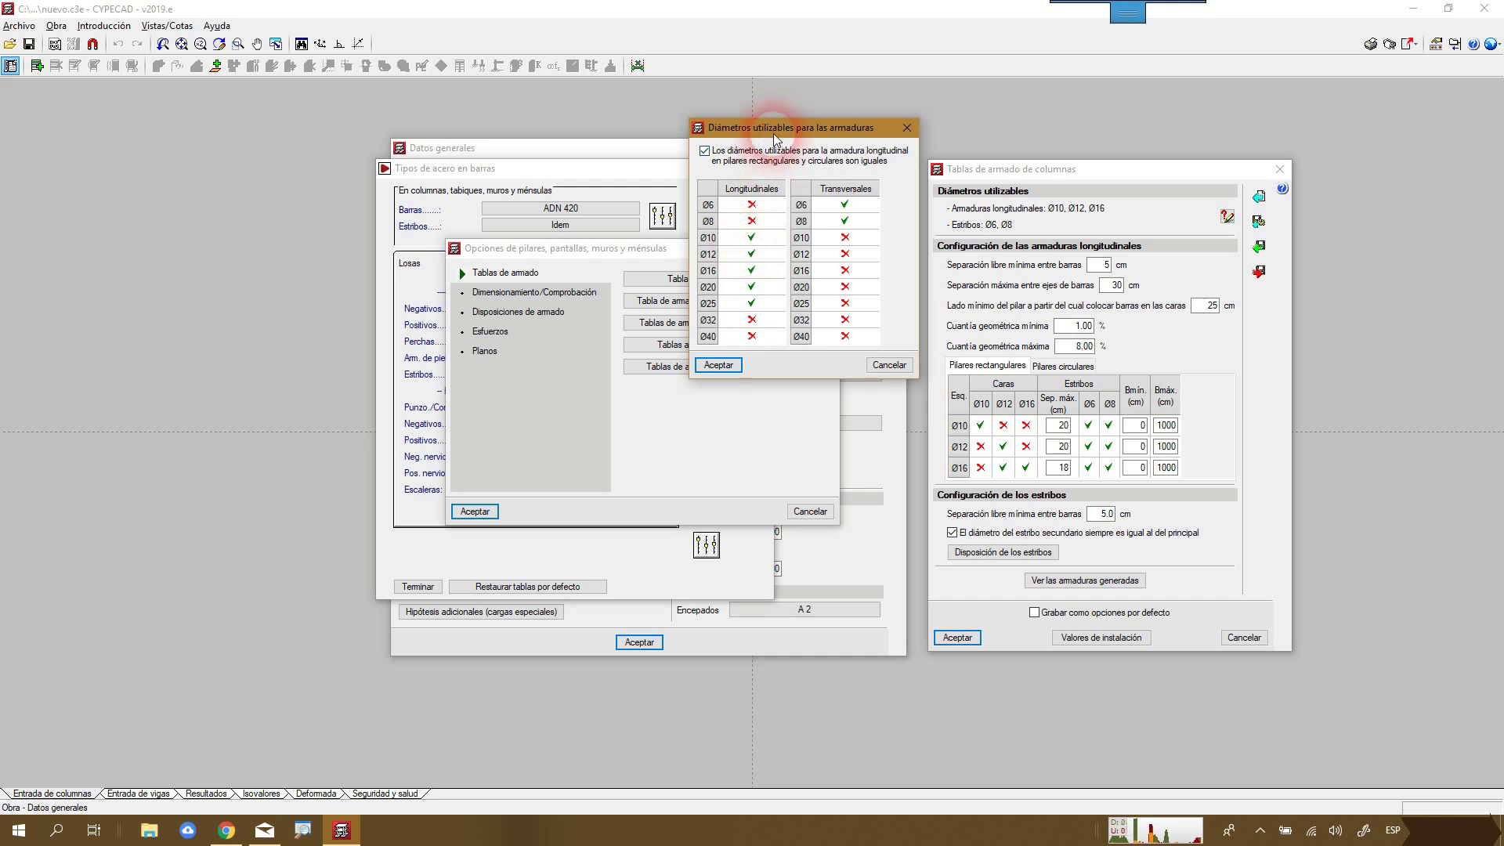
left_click_drag(774, 134, 731, 130)
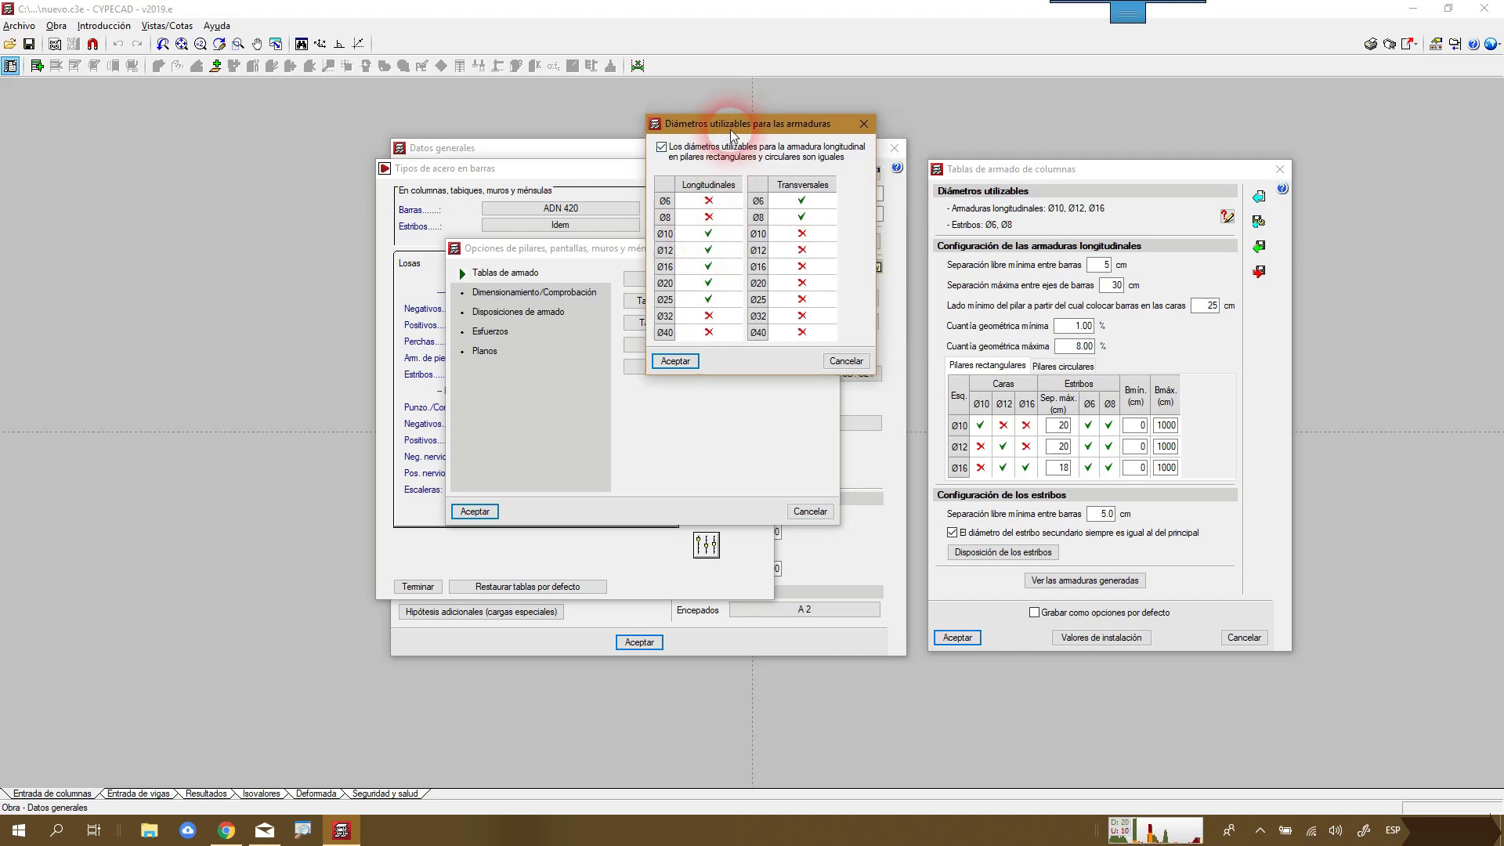
left_click(719, 286)
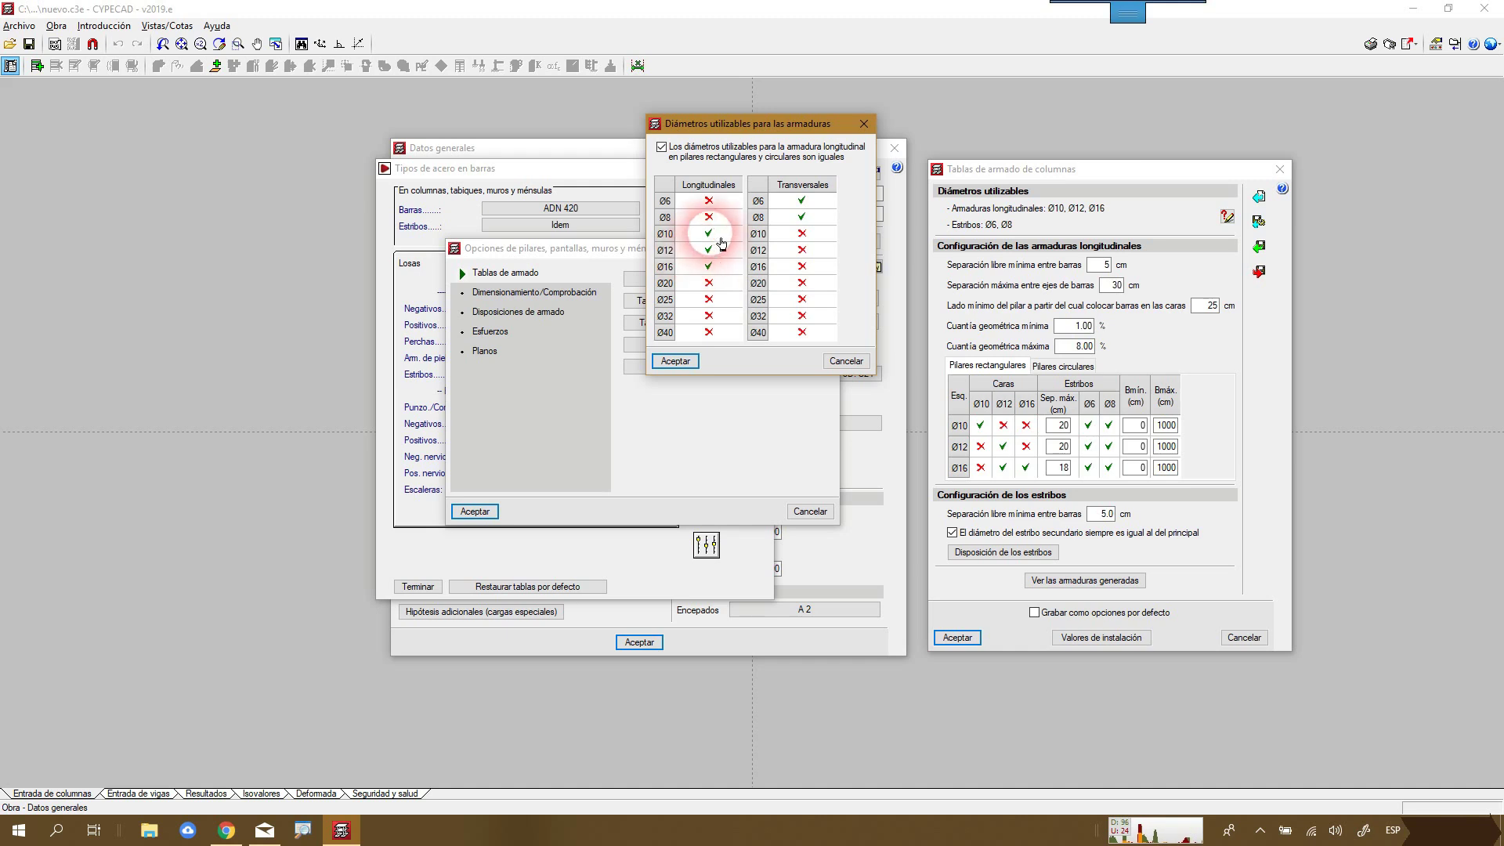
left_click(713, 267)
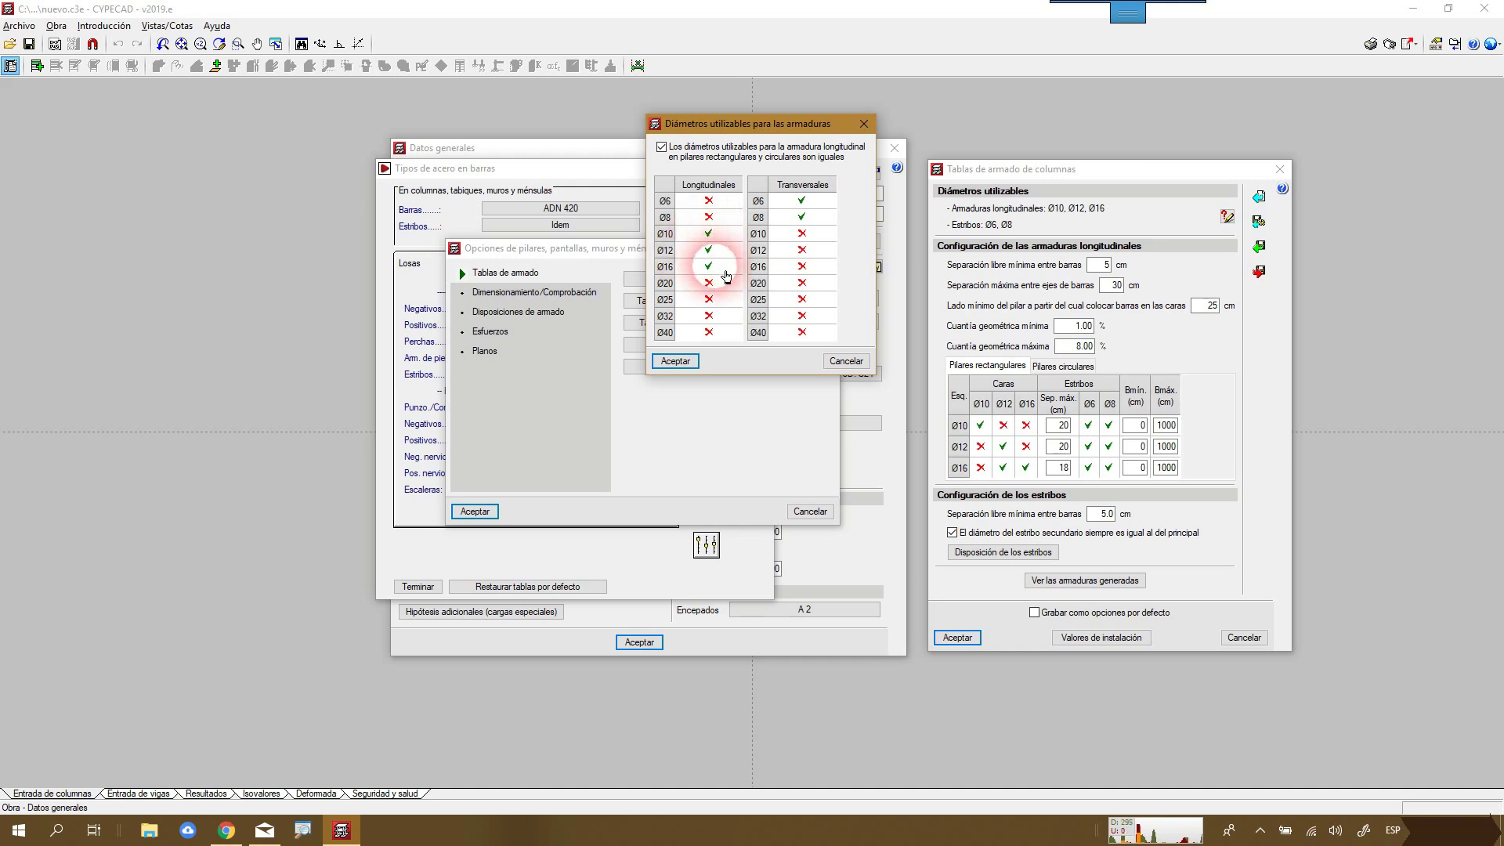
- Try enabling Ø6 and Ø8 as longitudinal bar diameters for columns and disable them again
left_click_drag(743, 121, 684, 91)
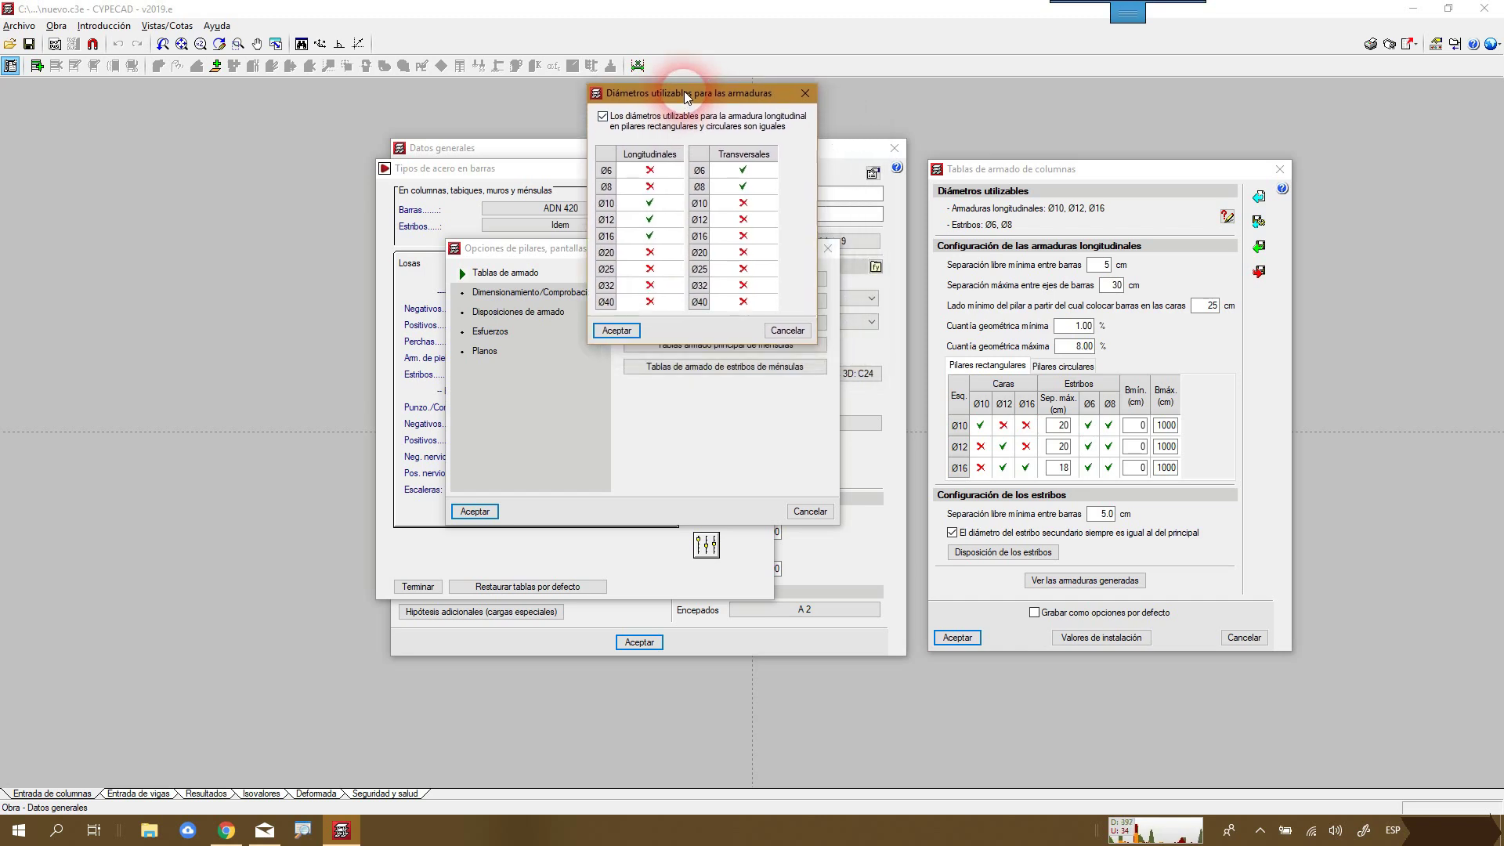
left_click(663, 174)
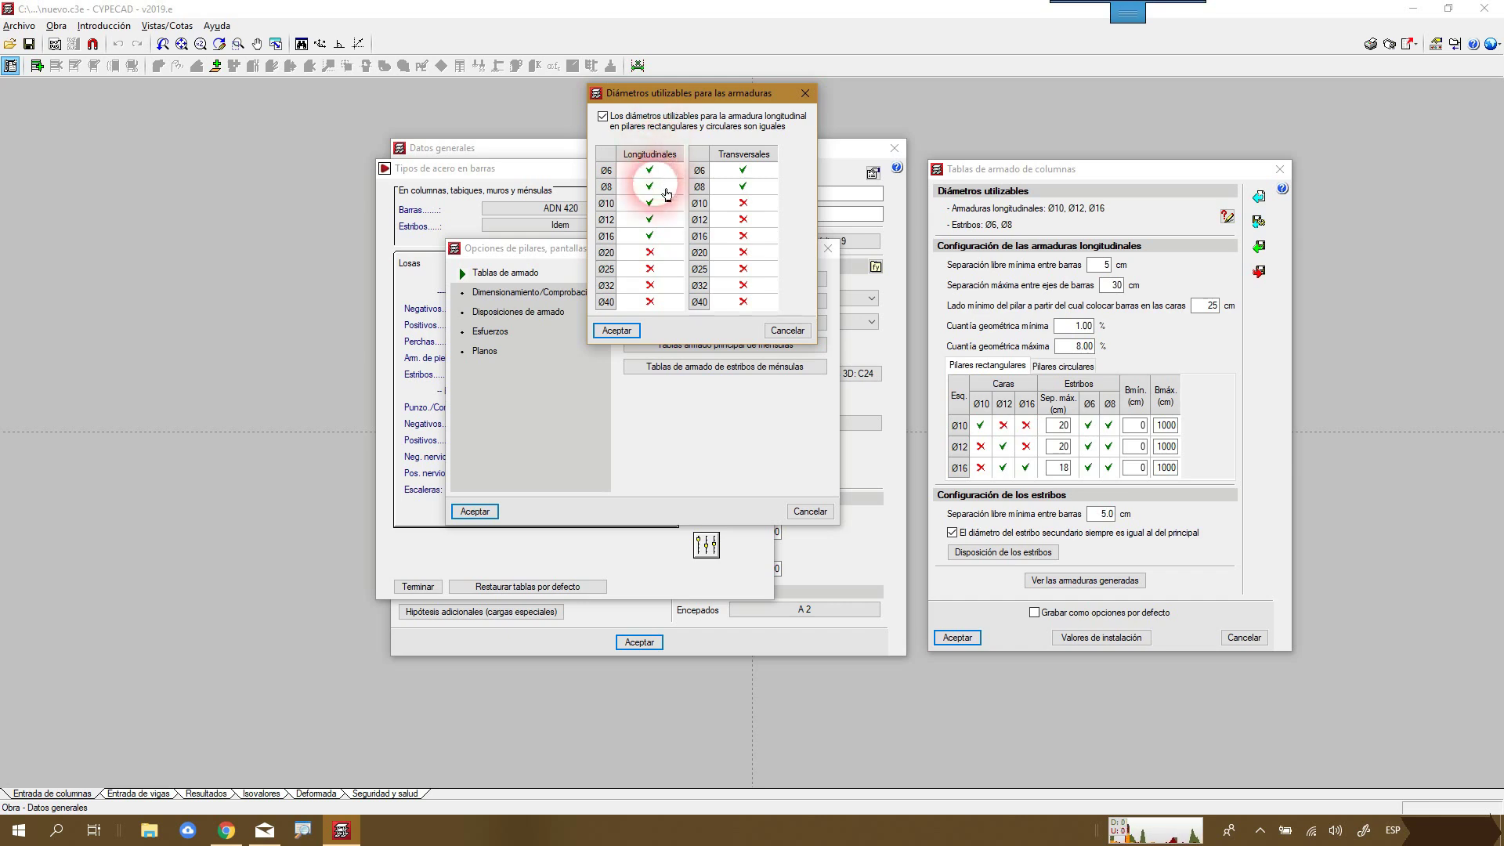
left_click(665, 188)
left_click(663, 173)
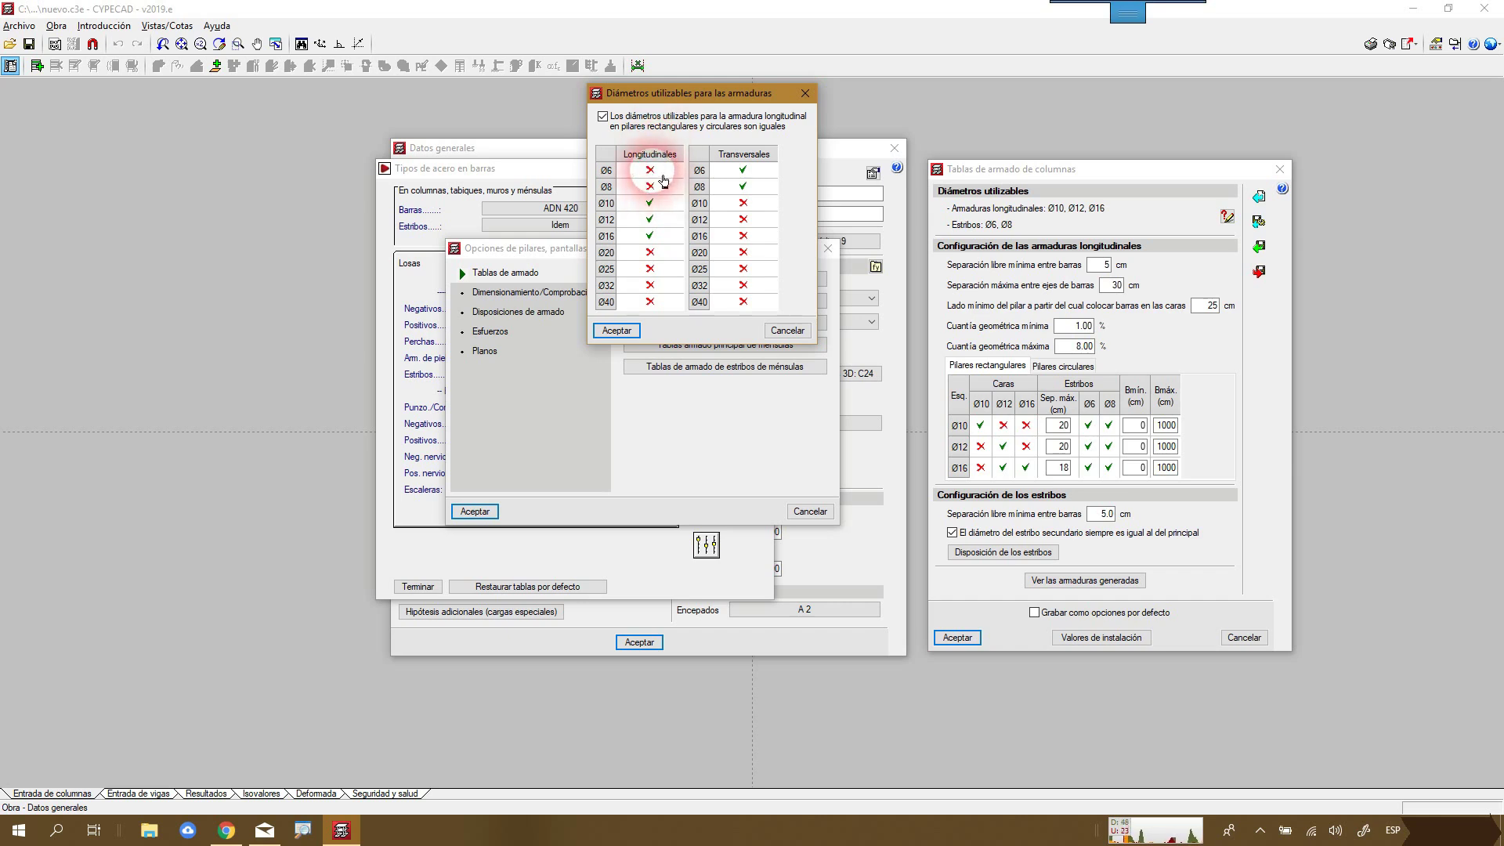
left_click(661, 209)
left_click(662, 210)
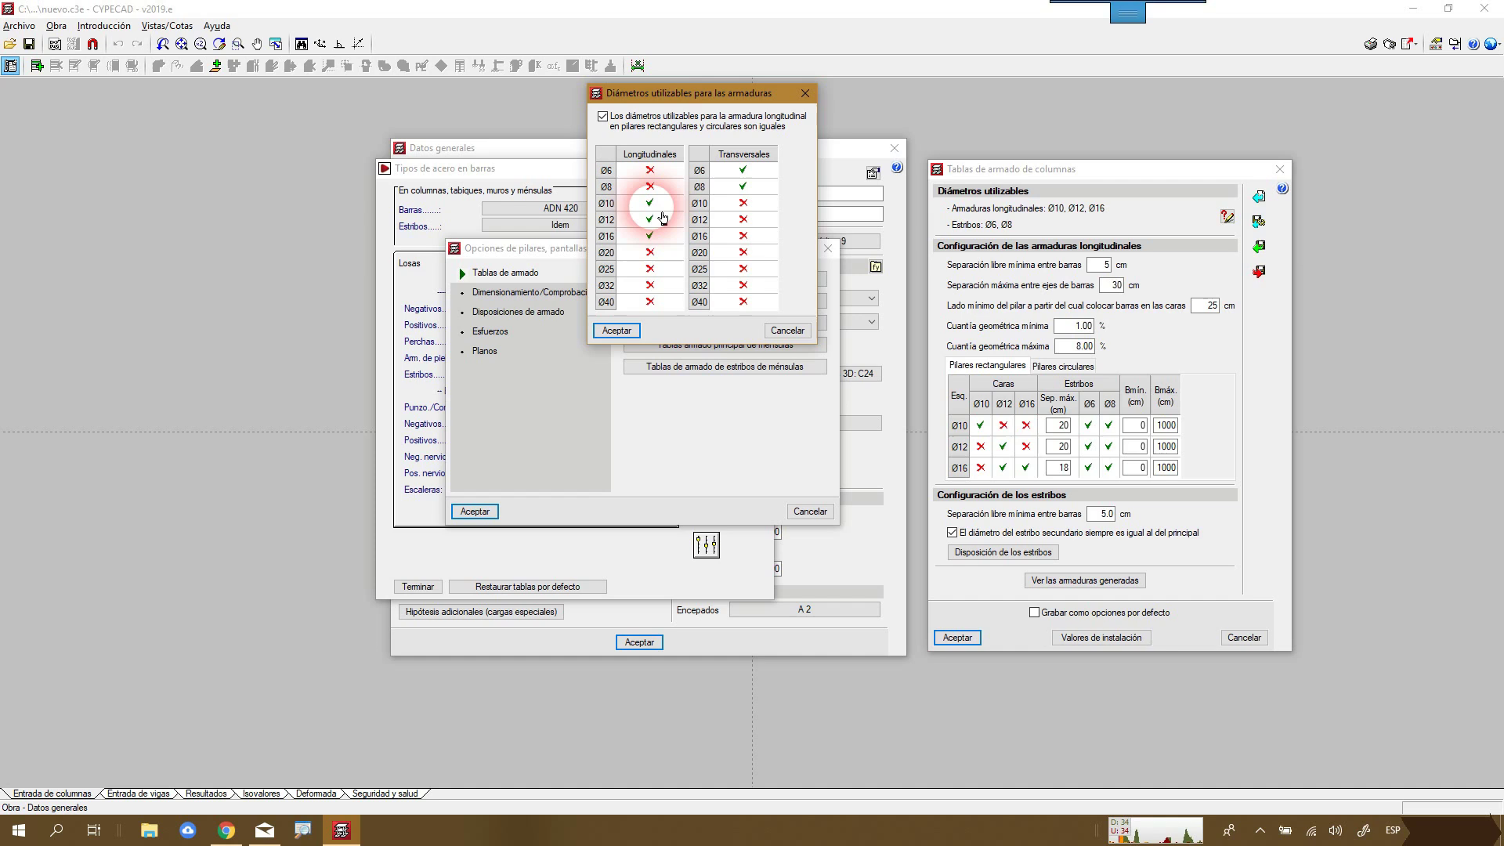
- Enable Ø8 for the columns' longitudinal reinforcement, and Ø10 and Ø12 for their transverse reinforcement
left_click_drag(662, 100, 652, 142)
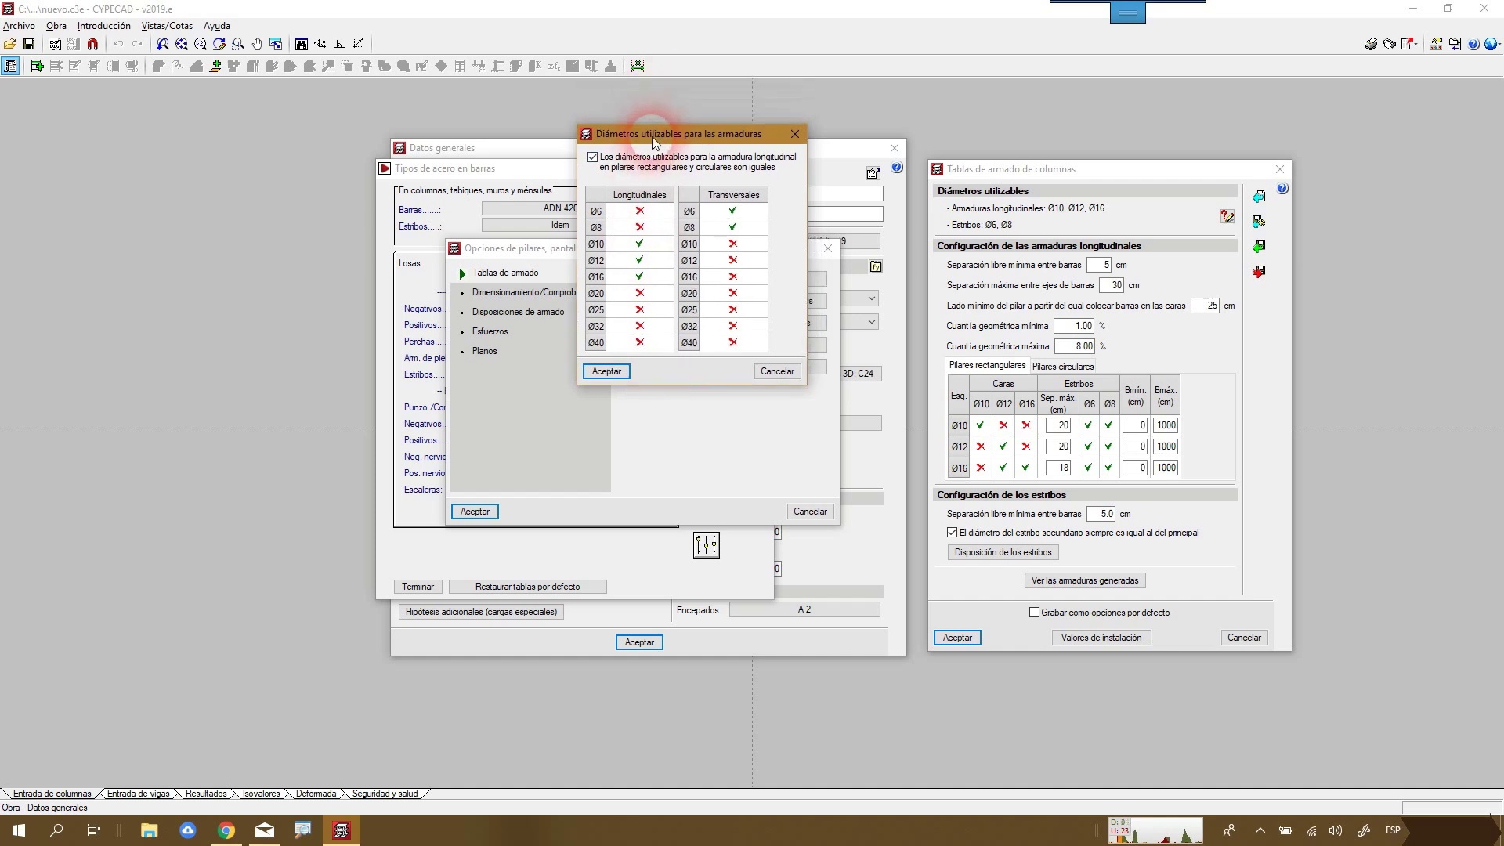
left_click(644, 230)
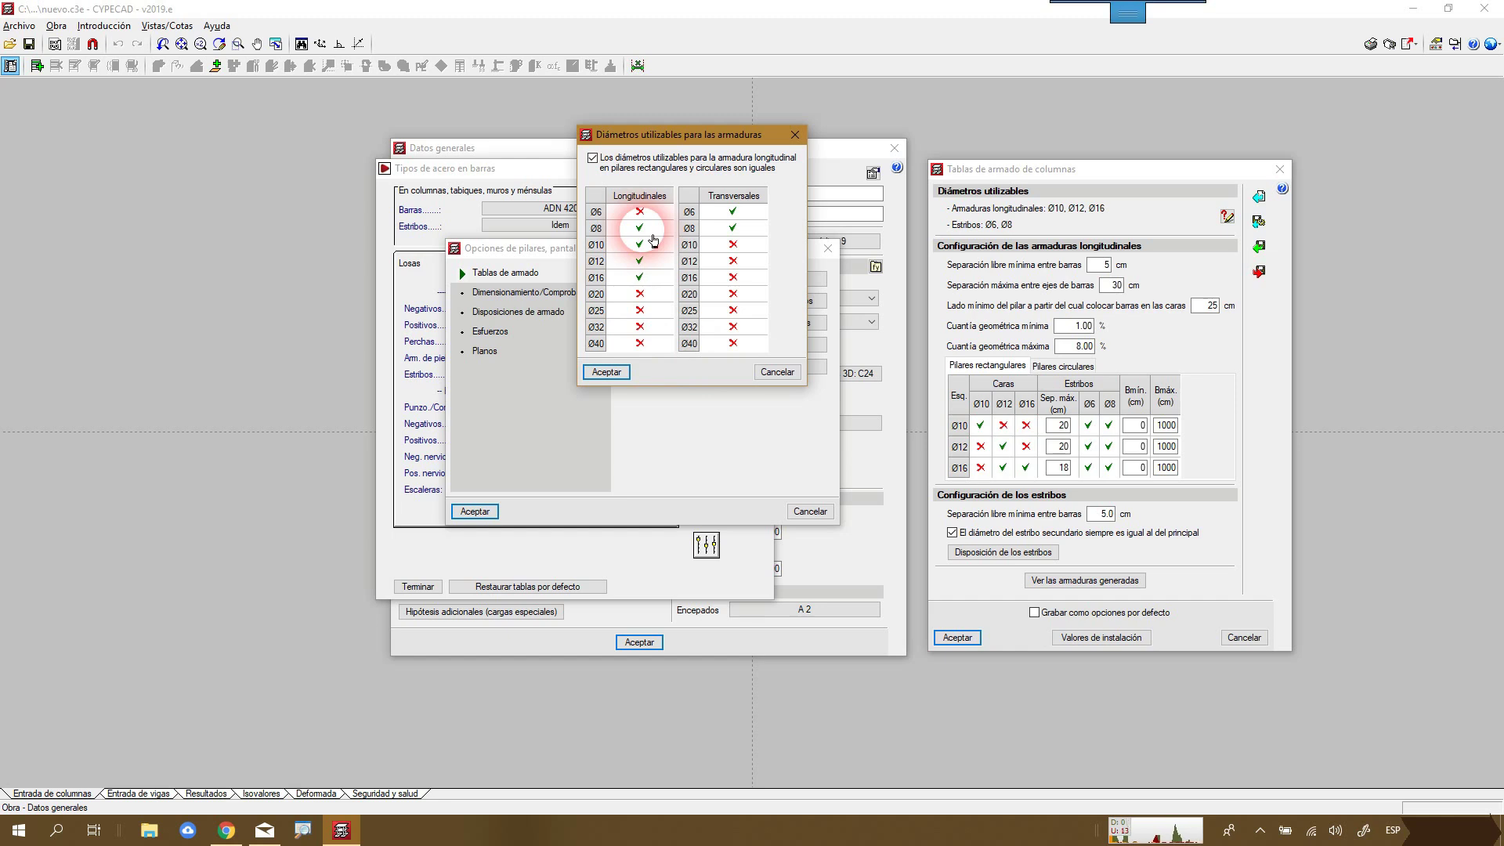
left_click_drag(674, 139, 581, 156)
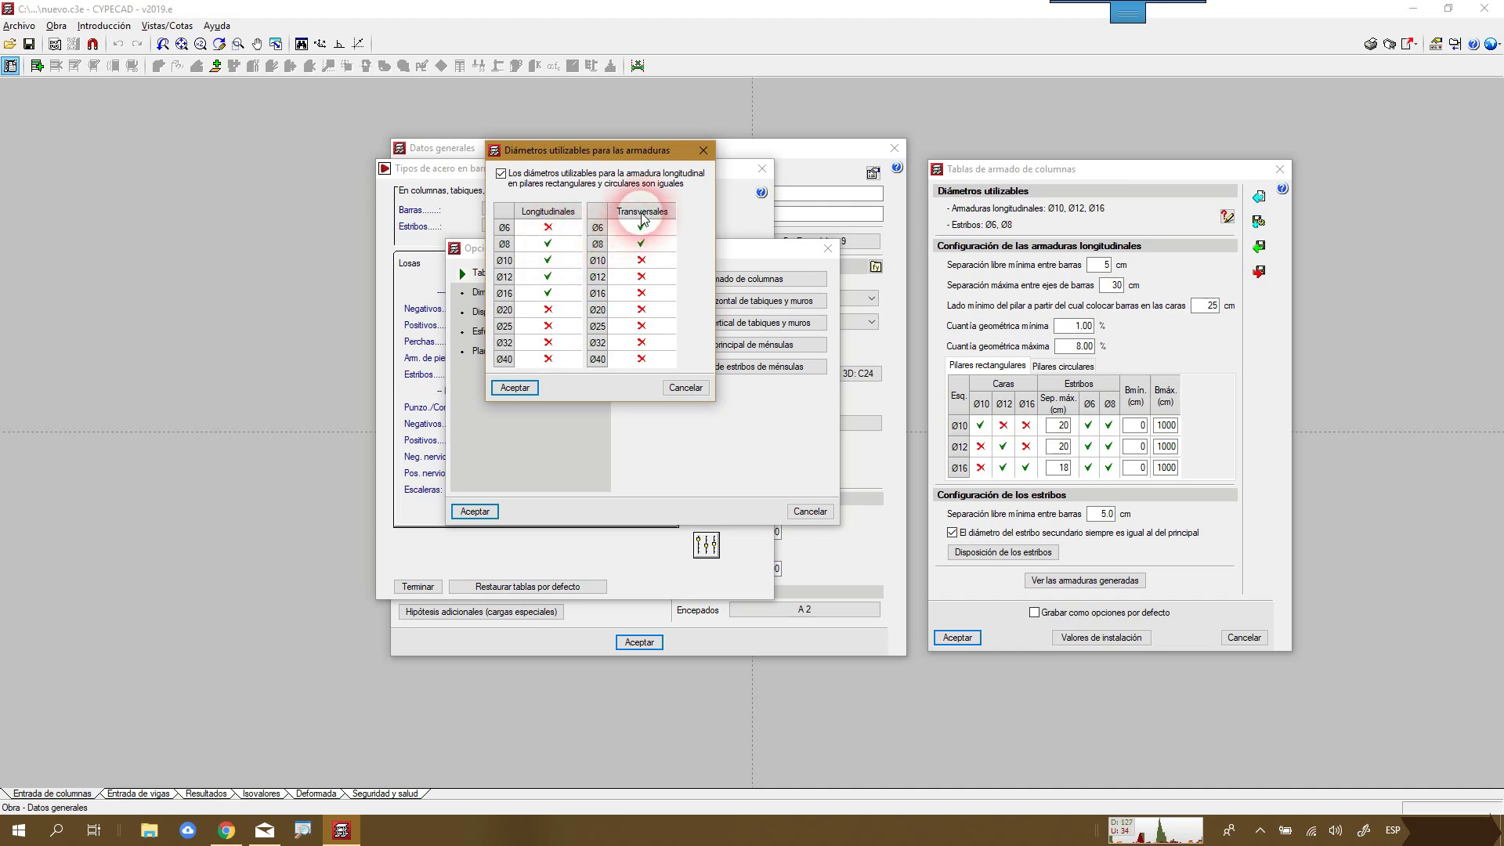
left_click(657, 267)
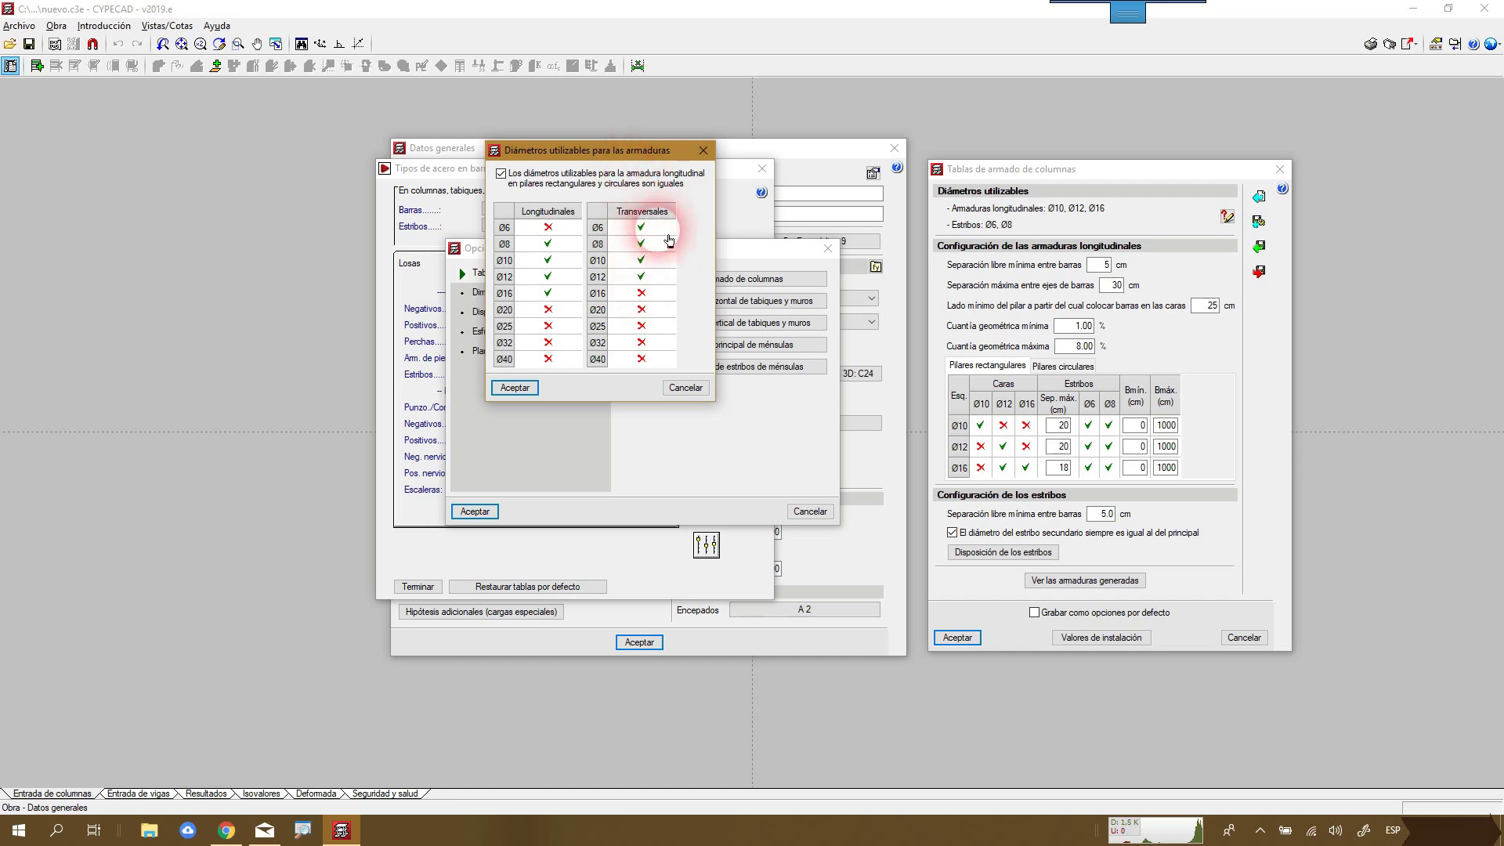
- Disable Ø12 as a usable transverse bar diameter for the columns
left_click(657, 297)
left_click(657, 303)
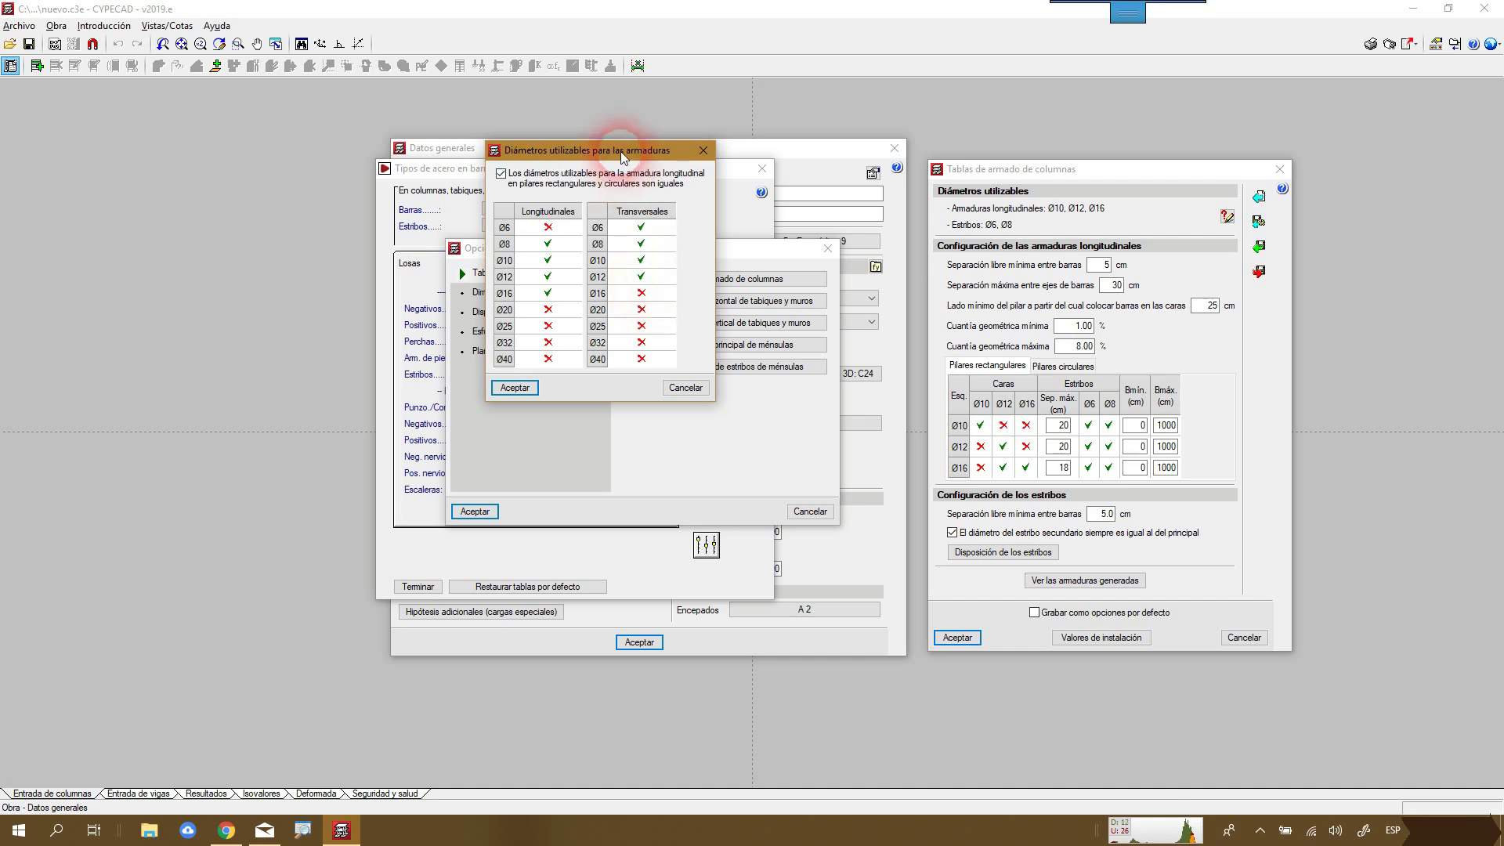
left_click_drag(620, 152, 632, 162)
left_click(654, 287)
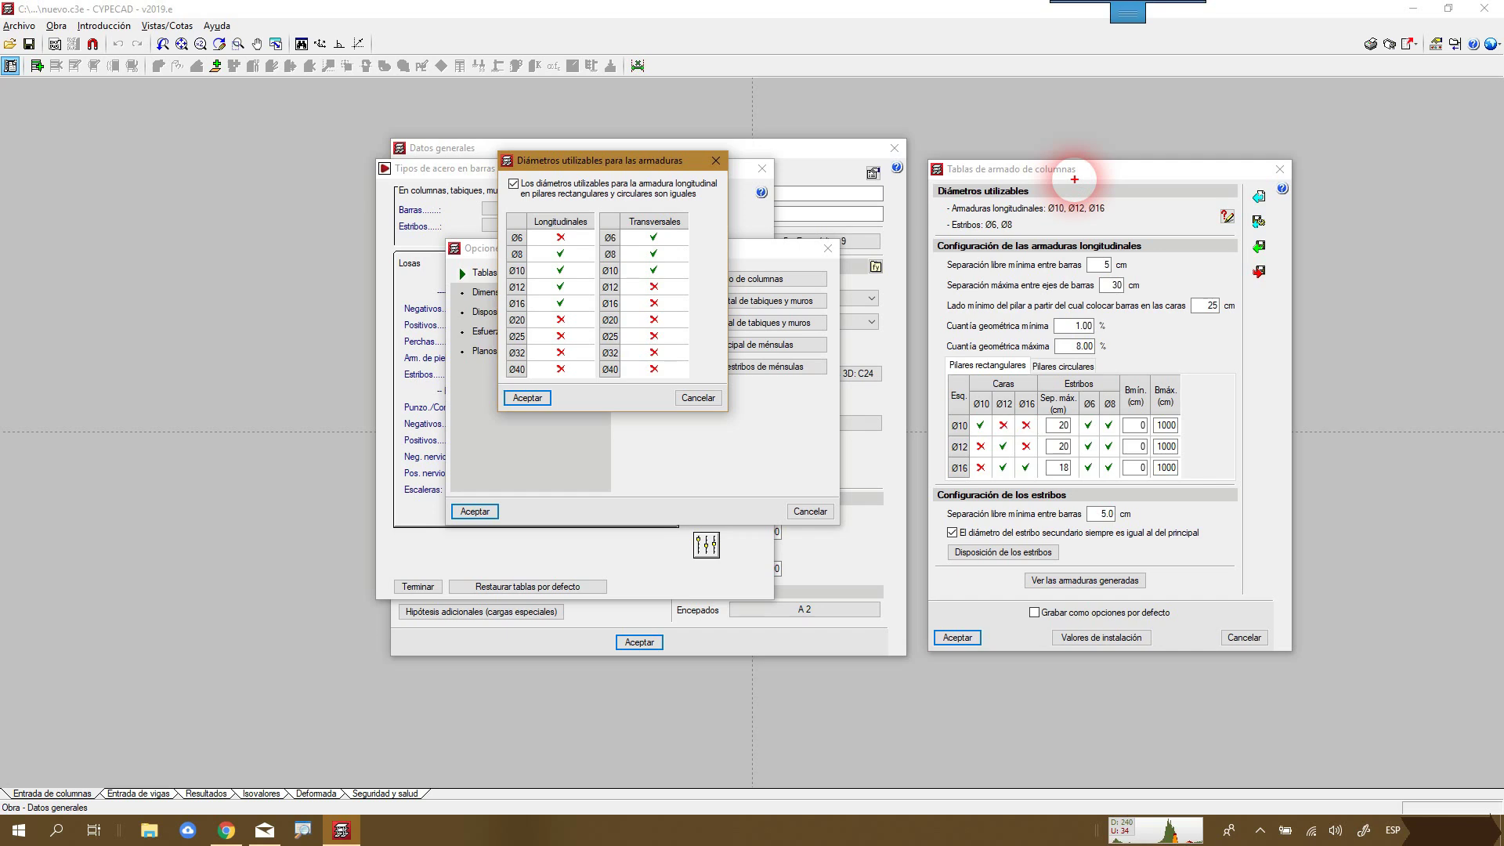
mouse_move(1054, 403)
left_mouse_down()
mouse_move(1032, 391)
mouse_move(993, 484)
mouse_move(1047, 411)
left_mouse_up()
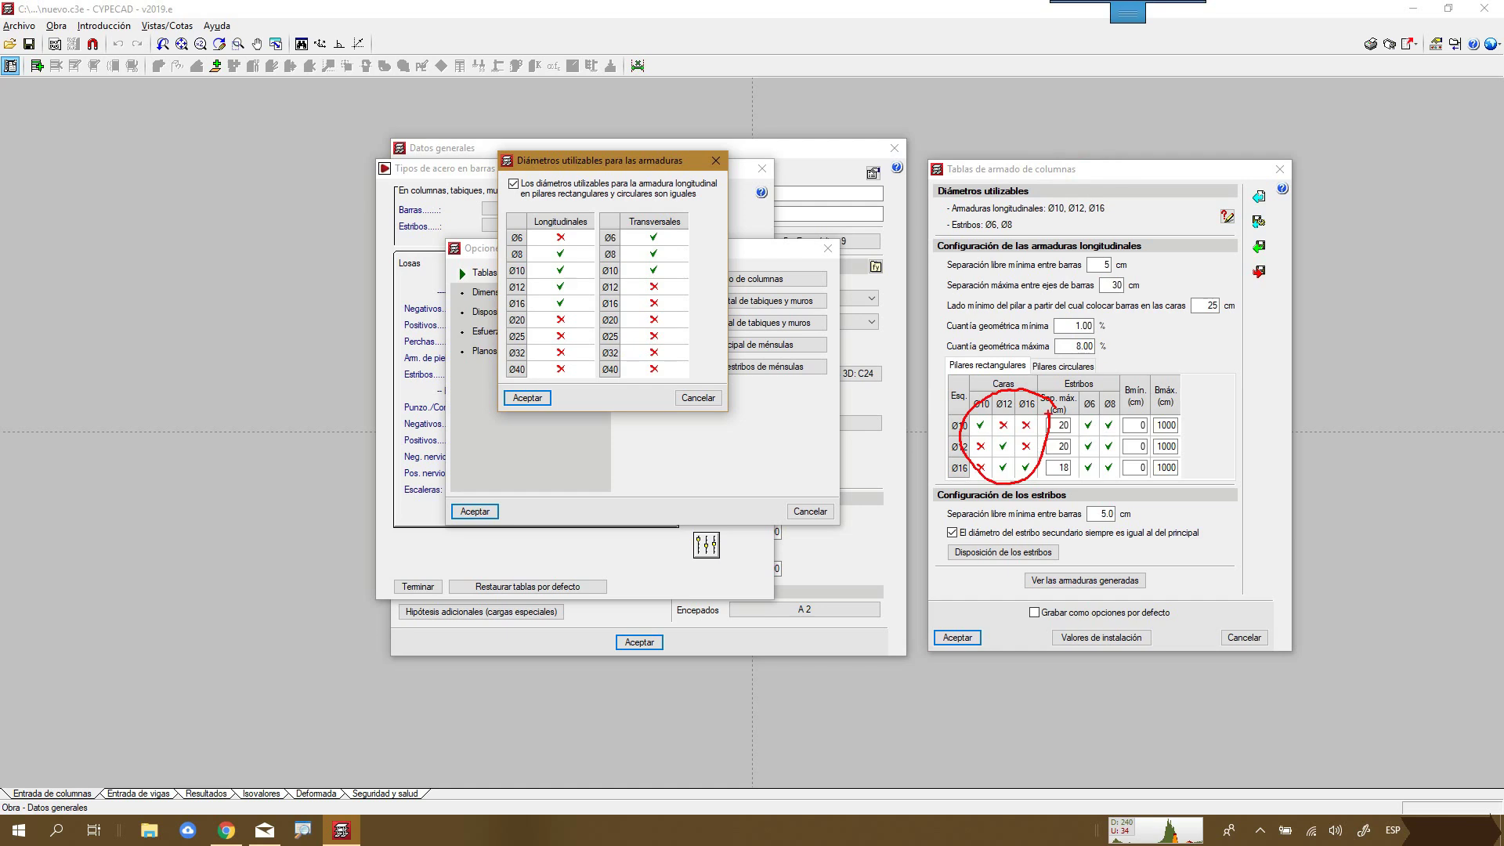
left_click_drag(1087, 483, 1126, 423)
mouse_move(580, 229)
left_mouse_down()
mouse_move(539, 326)
mouse_move(580, 245)
left_mouse_up()
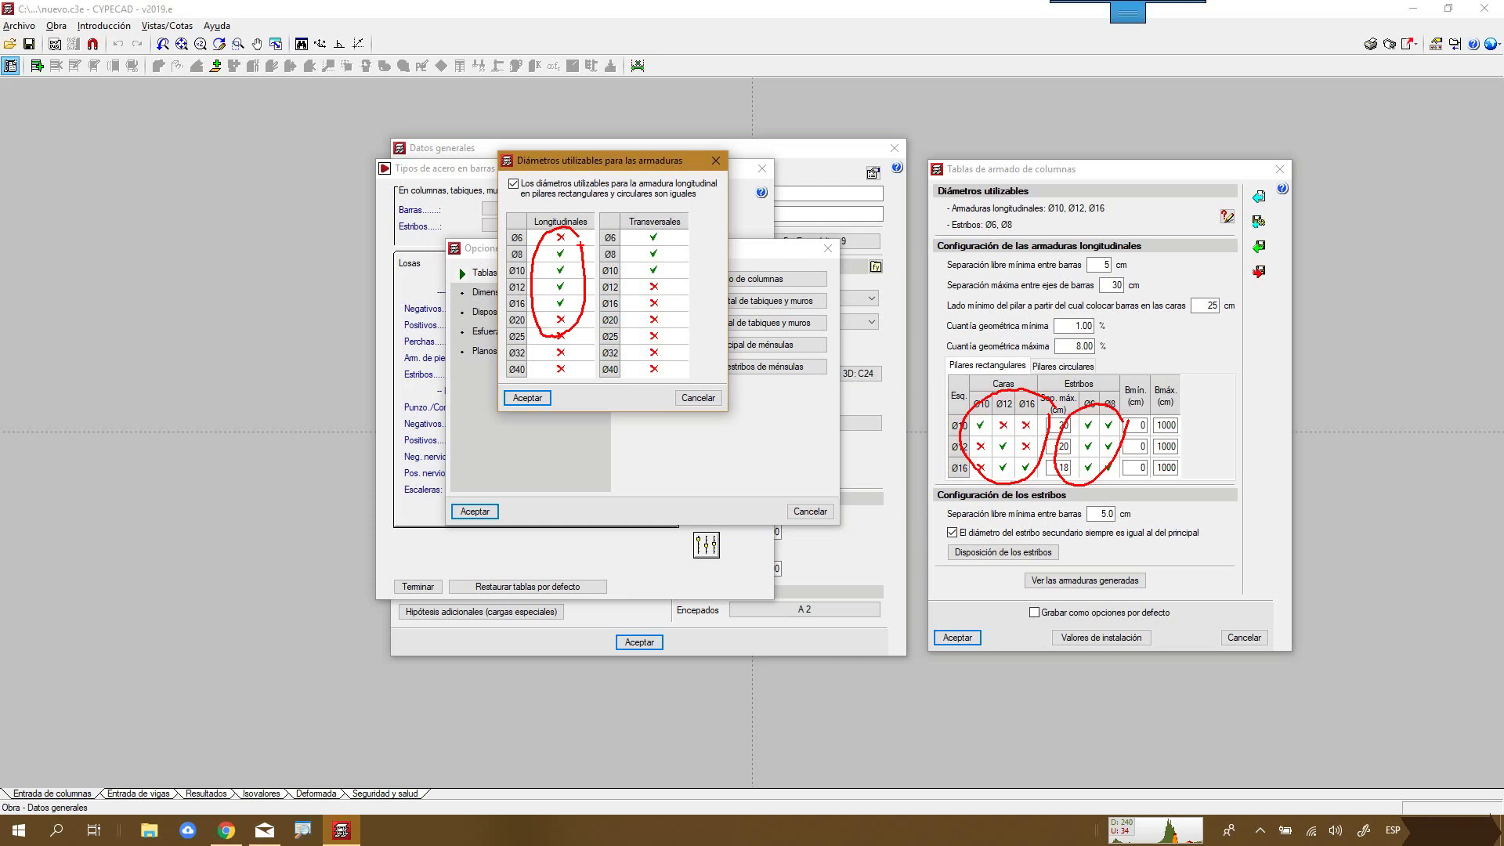
mouse_move(691, 212)
left_mouse_down()
mouse_move(649, 217)
mouse_move(678, 299)
mouse_move(681, 213)
left_mouse_up()
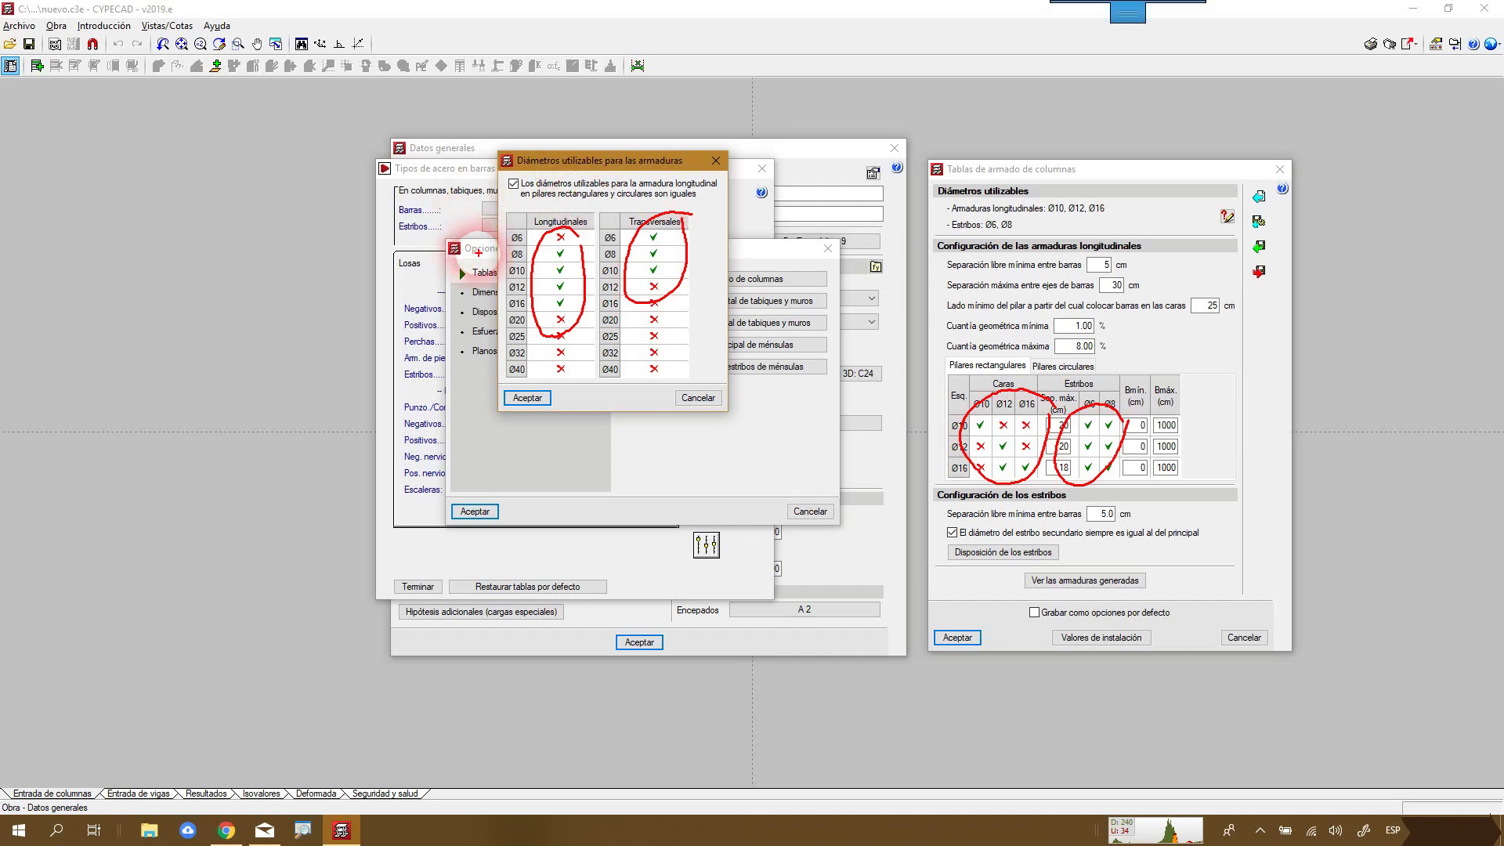
key("Escape")
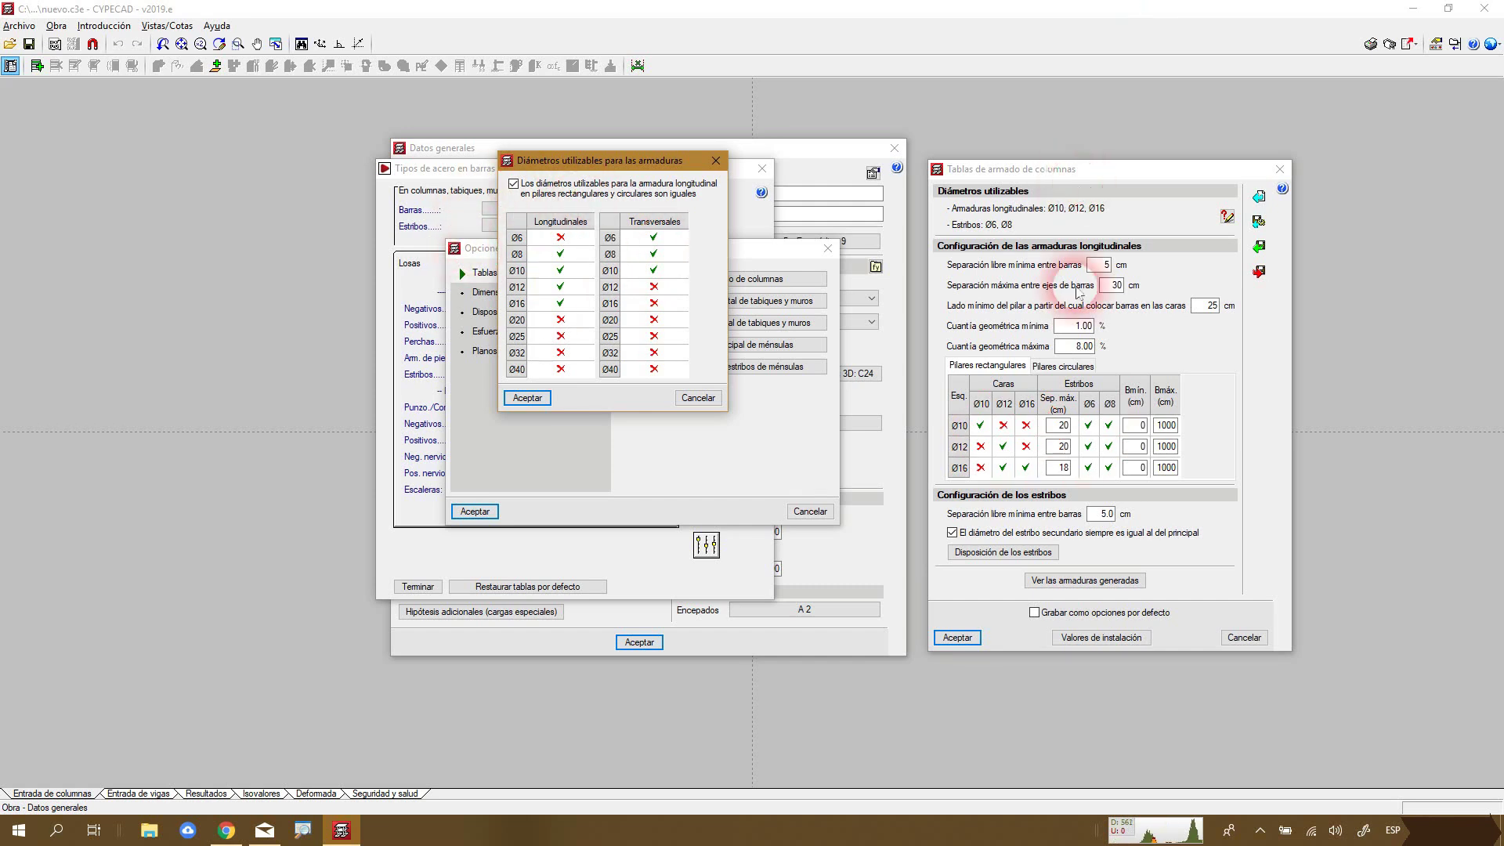
- Accept the selection of usable bar diameters for the column reinforcement
left_click(540, 401)
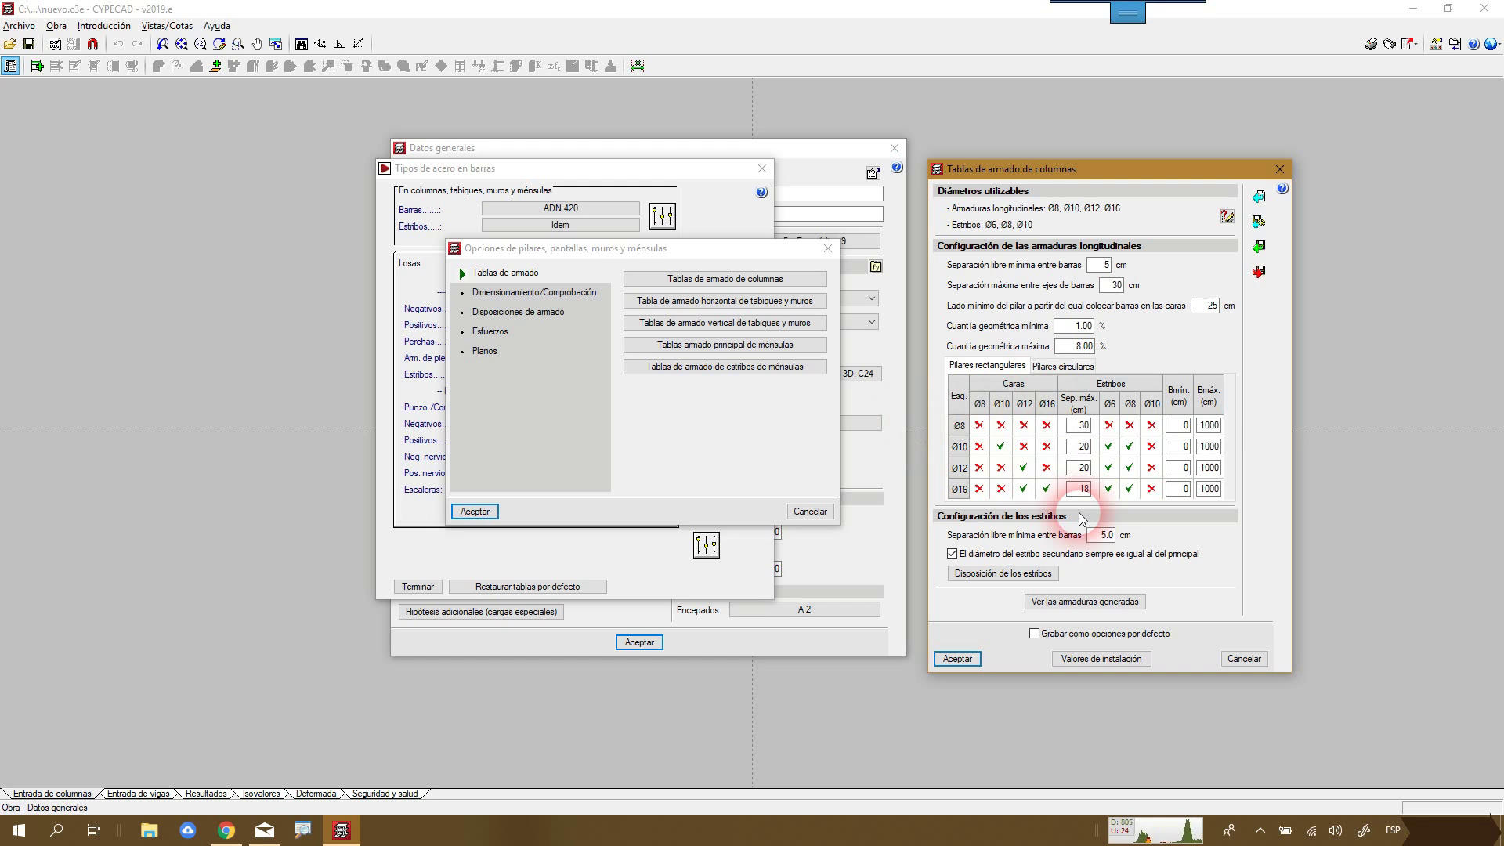
mouse_move(1059, 362)
left_mouse_down()
mouse_move(951, 474)
mouse_move(1047, 383)
left_mouse_up()
mouse_move(1151, 379)
left_mouse_down()
mouse_move(1095, 495)
mouse_move(1162, 383)
left_mouse_up()
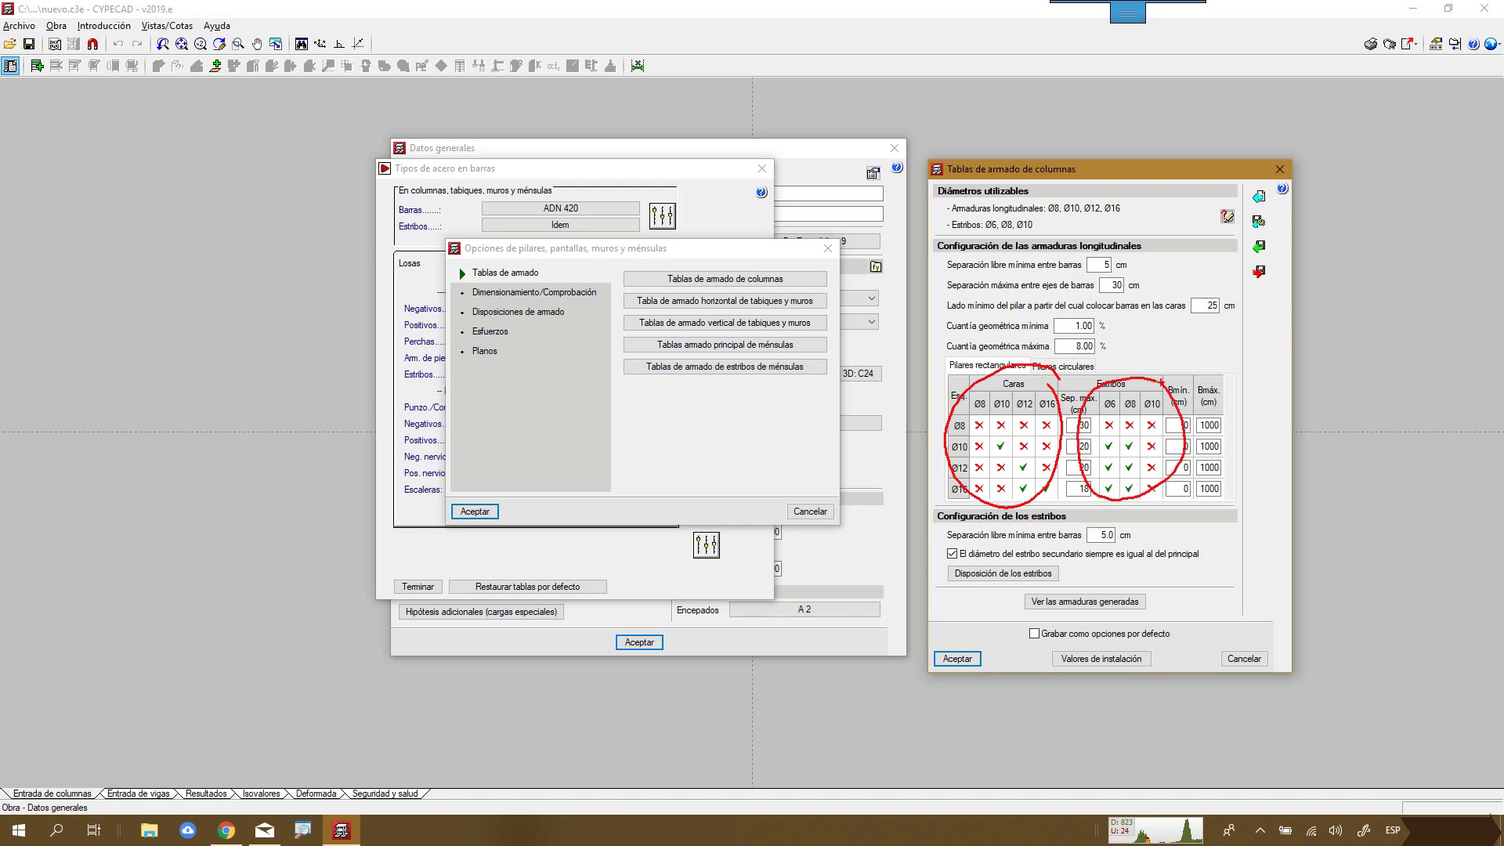
key("Escape")
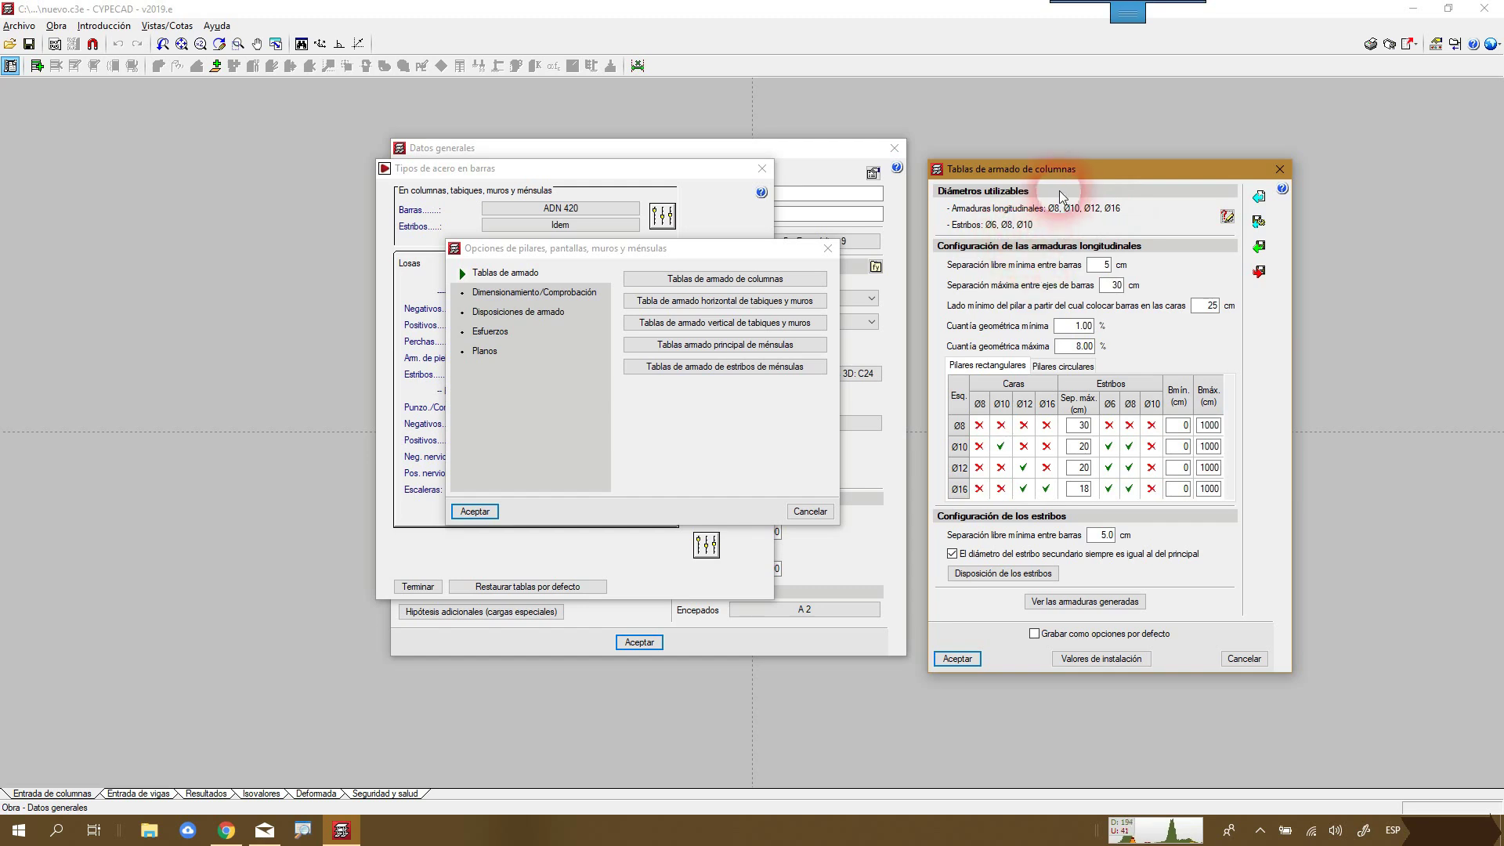
left_click_drag(1062, 174, 1056, 150)
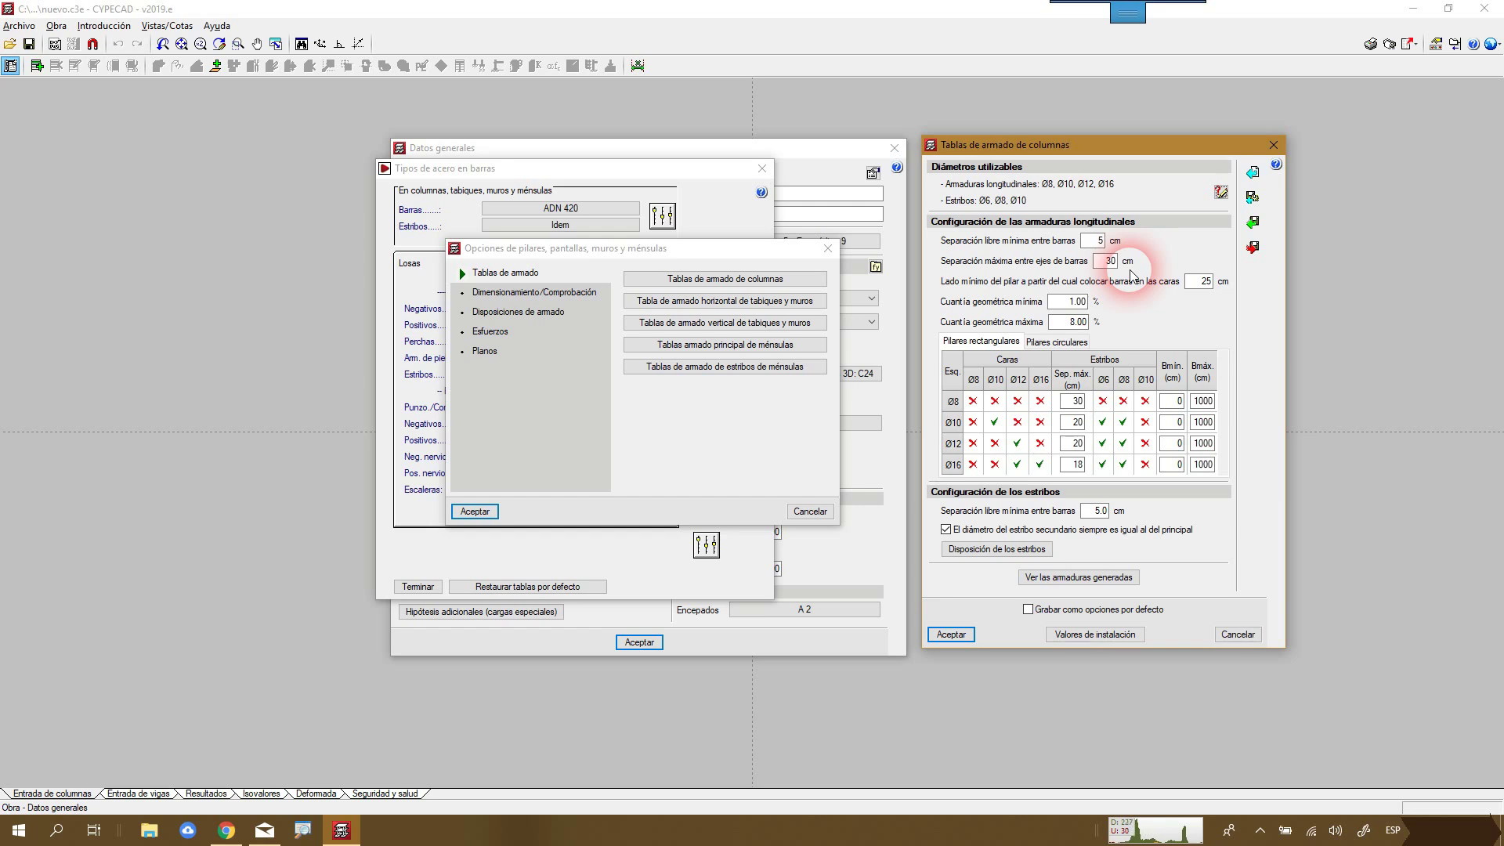
left_click(1105, 262)
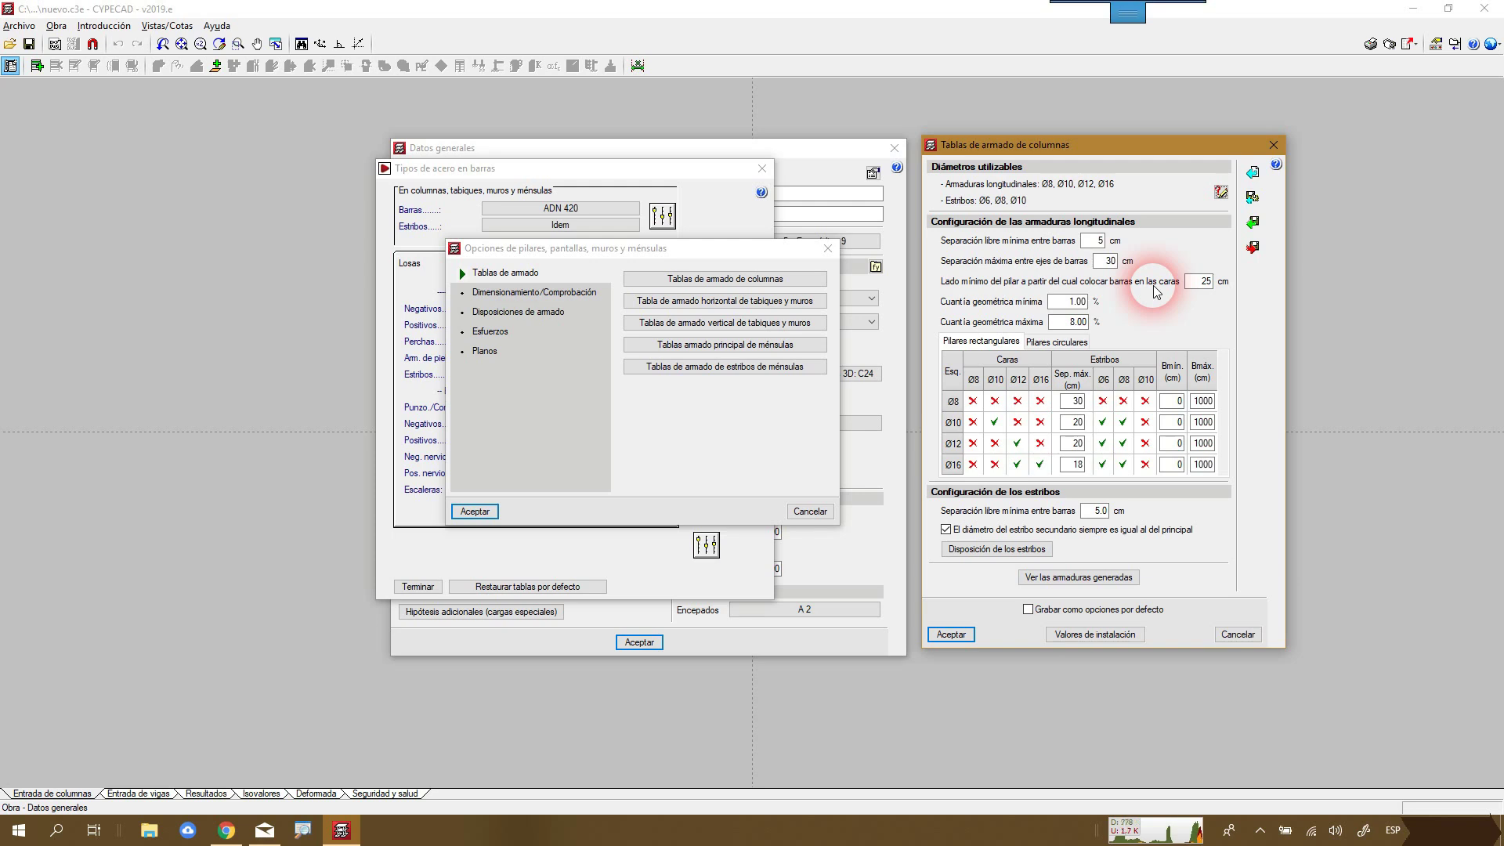
mouse_move(287, 262)
left_mouse_down()
mouse_move(123, 250)
mouse_move(102, 502)
mouse_move(348, 423)
mouse_move(338, 268)
mouse_move(285, 262)
left_mouse_up()
left_click_drag(103, 274, 112, 270)
mouse_move(312, 280)
left_mouse_down()
mouse_move(315, 293)
mouse_move(308, 277)
left_mouse_up()
left_click_drag(114, 482, 115, 499)
mouse_move(309, 501)
left_mouse_down()
mouse_move(323, 492)
mouse_move(309, 478)
left_mouse_up()
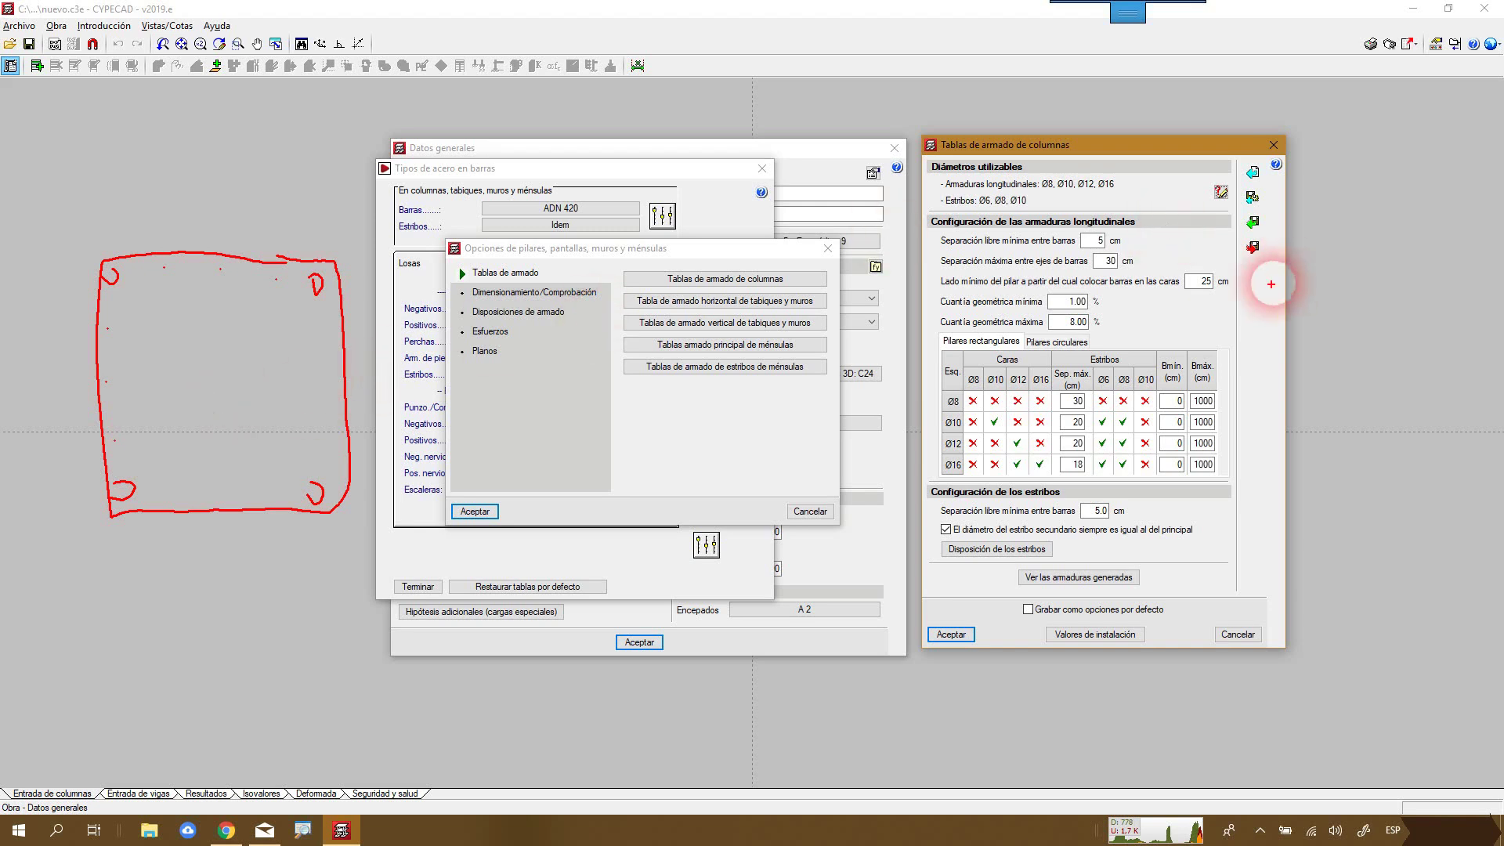
- Try 19 and 15 cm as the minimum column side for placing face bars, and restore 25 cm
double_click(1208, 283)
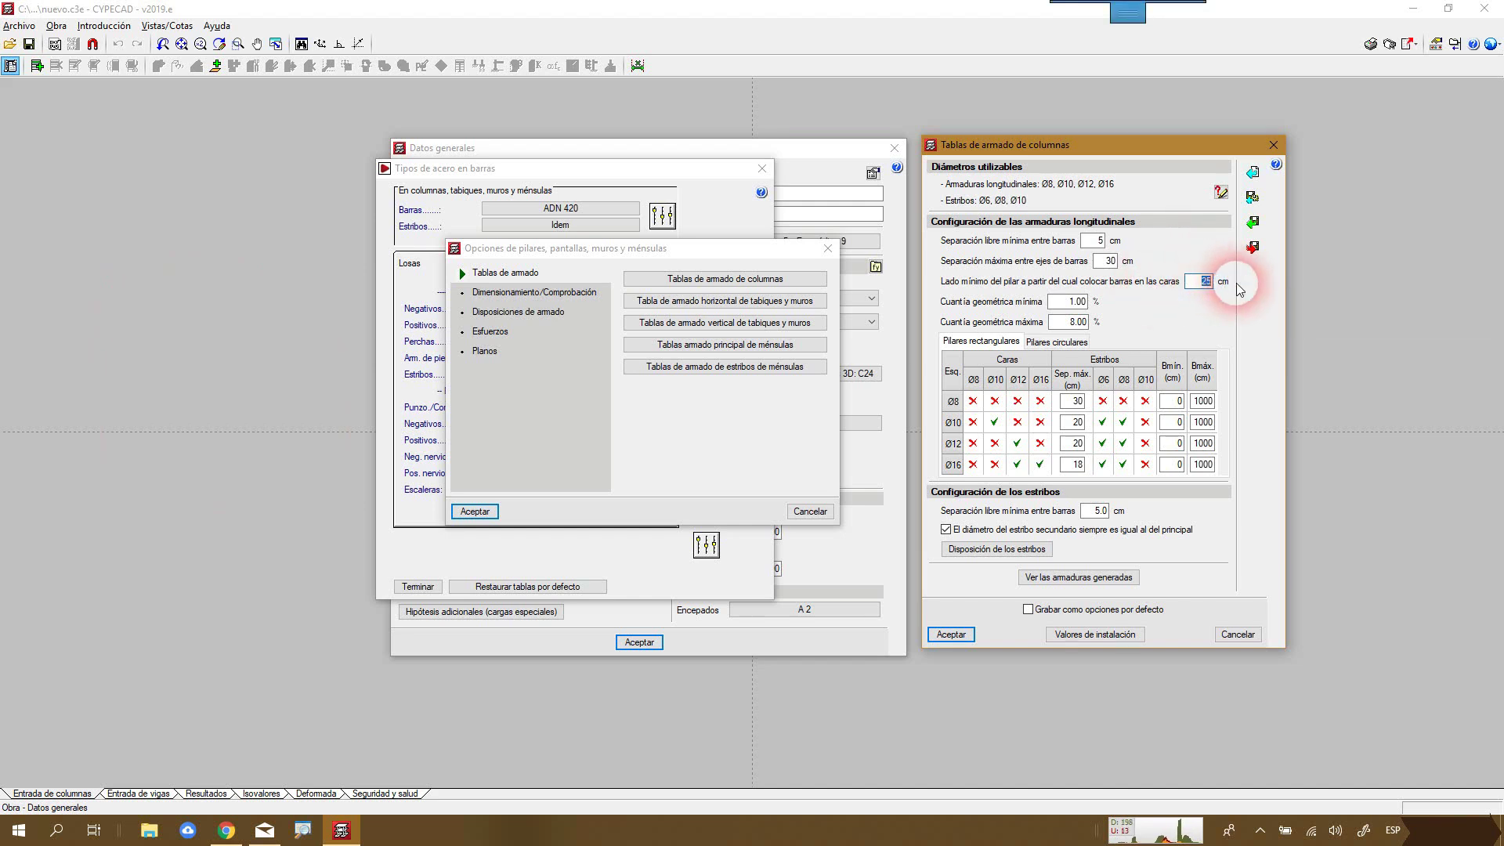
type("1")
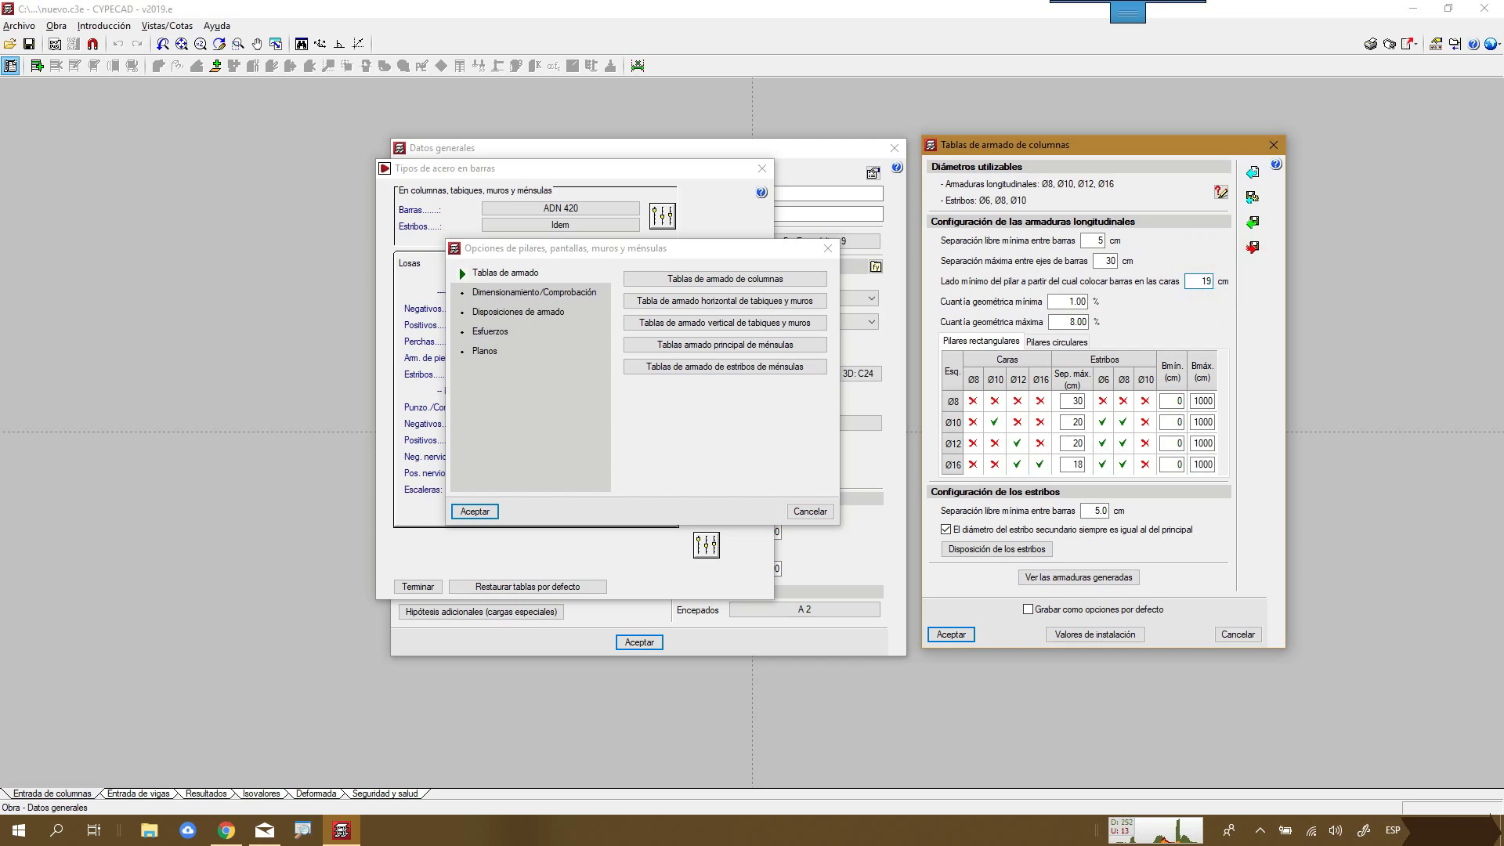
type("9")
key("BackSpace")
type("5")
key("BackSpace")
key("BackSpace")
left_click(1188, 310)
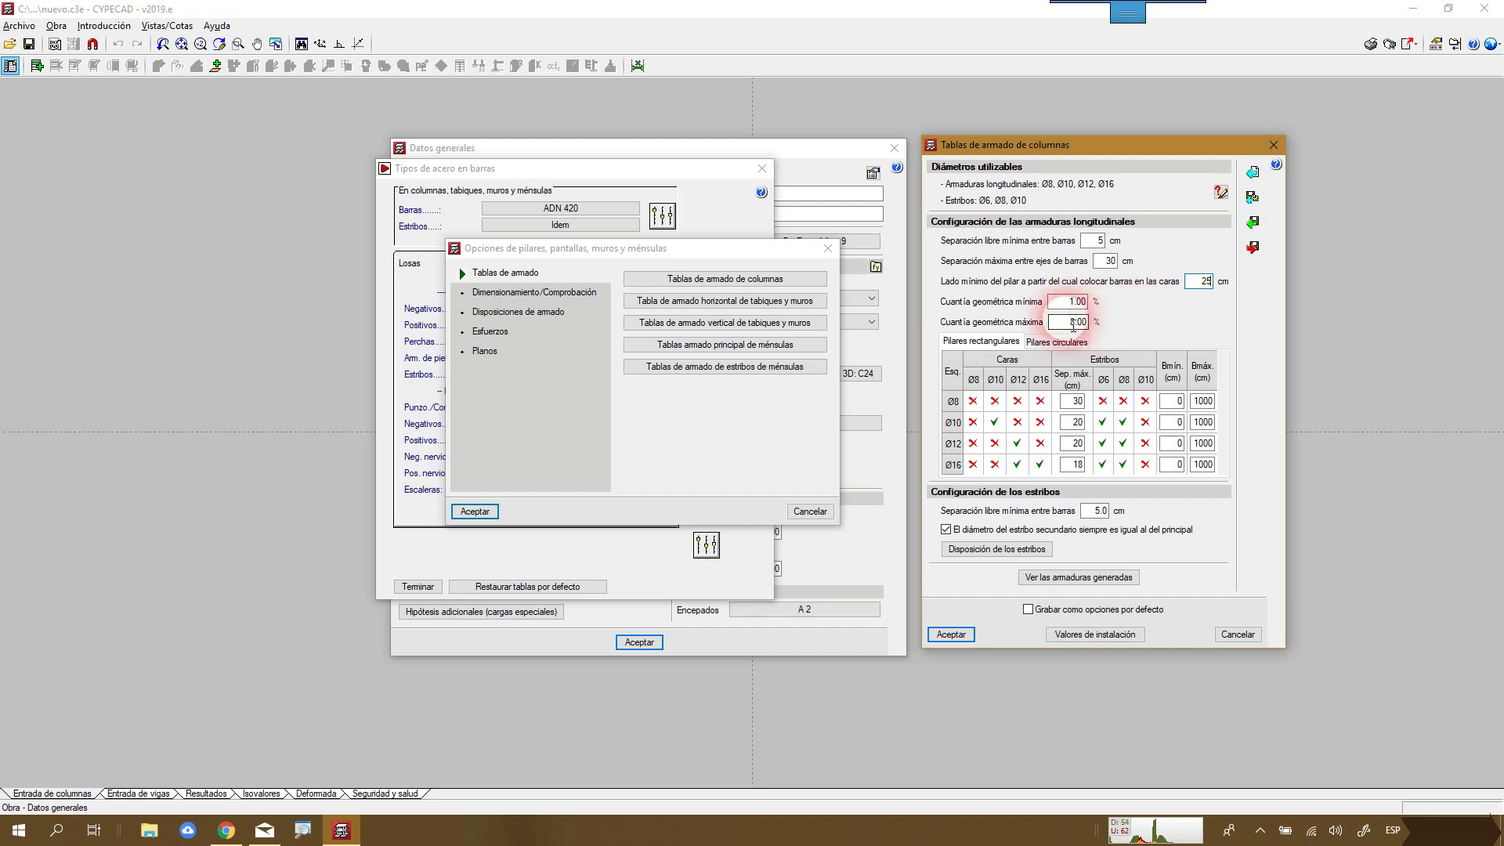
- Set the maximum geometric reinforcement ratio for the columns' longitudinal bars to 3%
mouse_move(1073, 326)
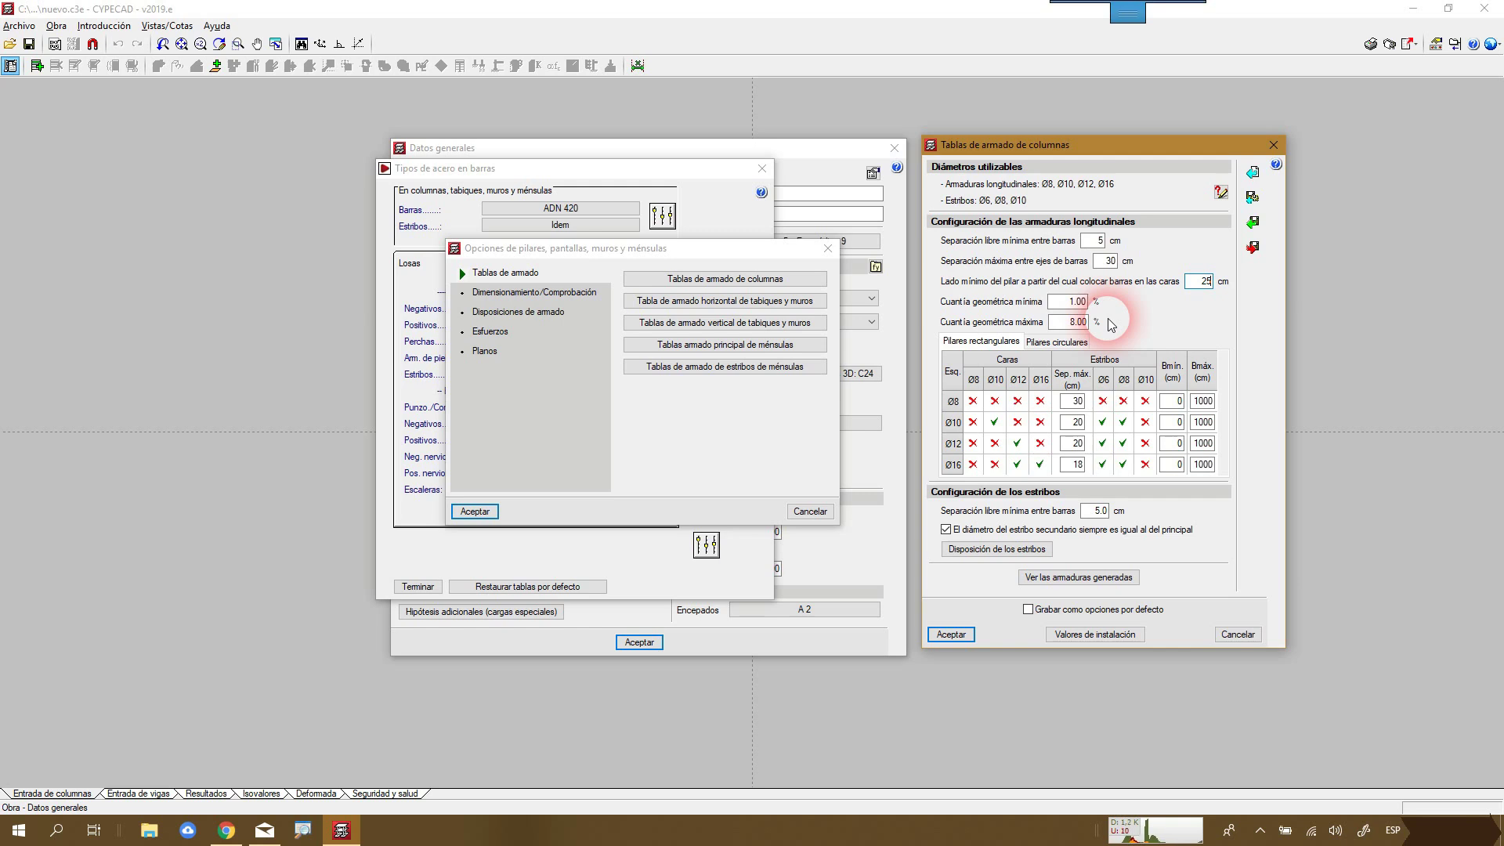
double_click(1071, 322)
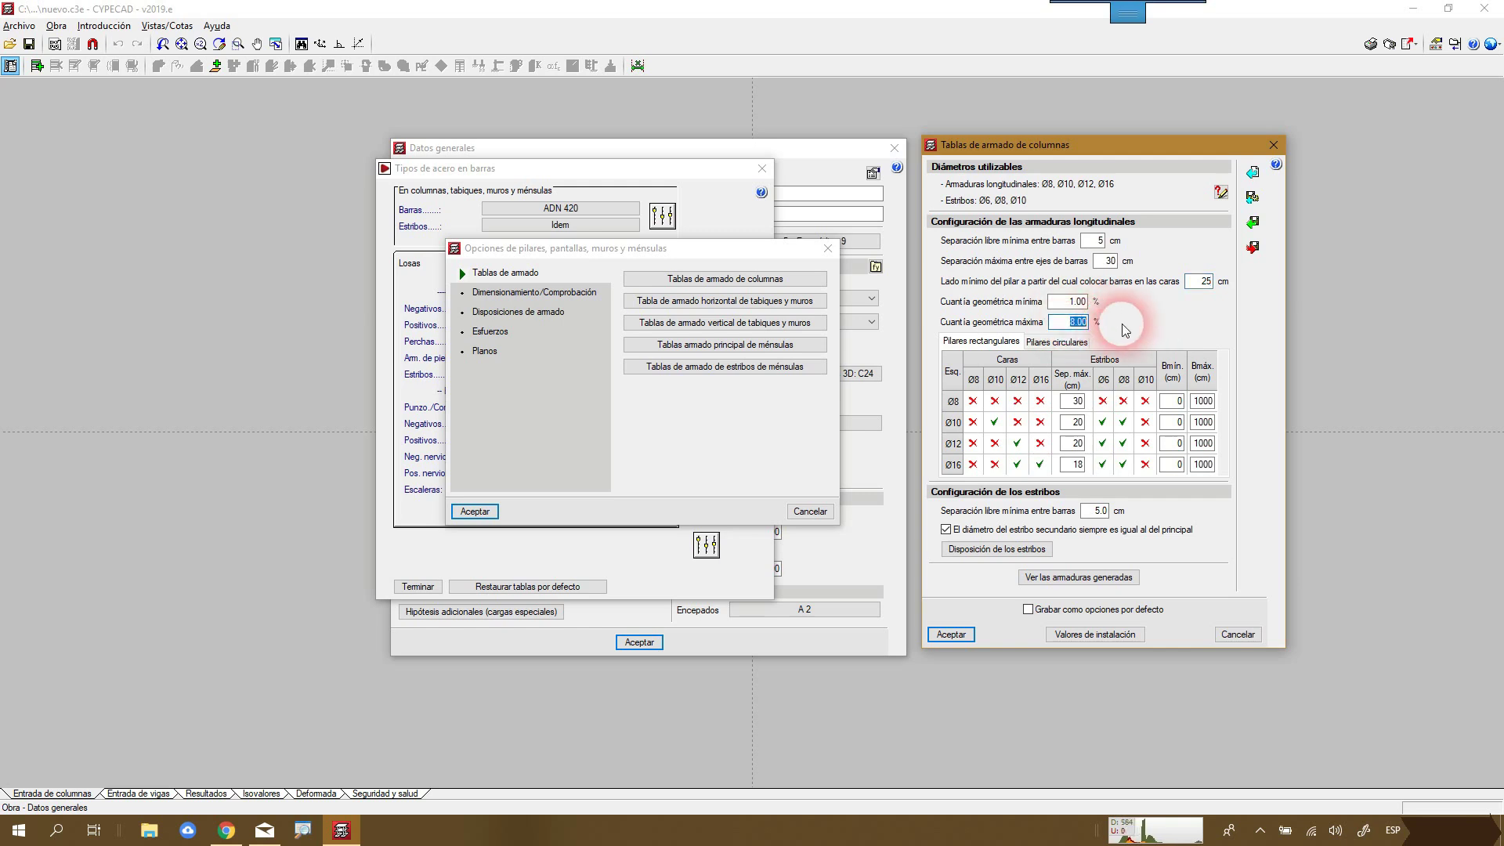
type("3")
key("Tab")
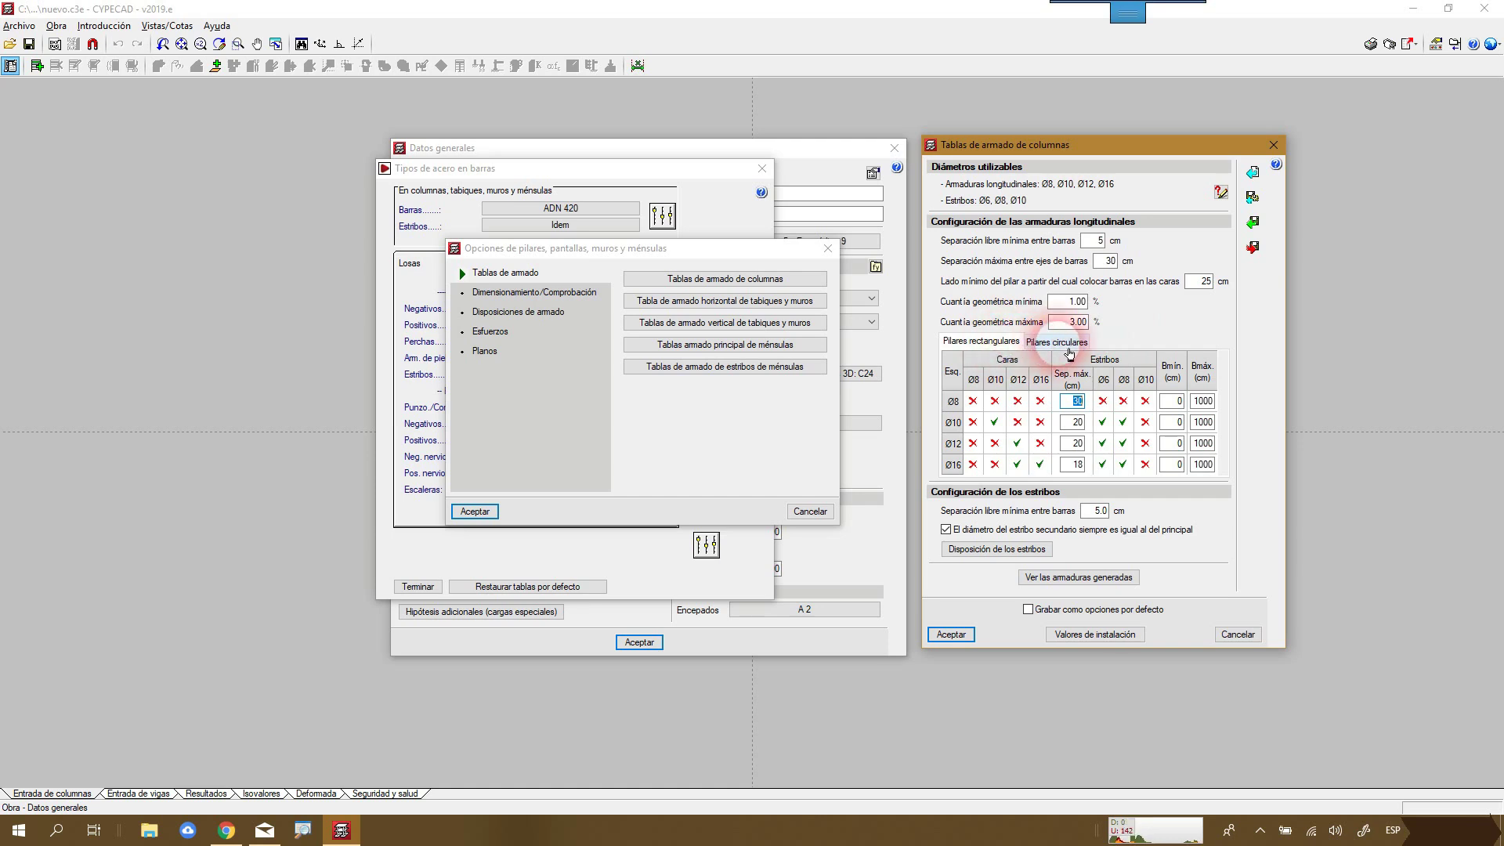
- Compare the reinforcement tables for rectangular and circular columns
left_click(1013, 349)
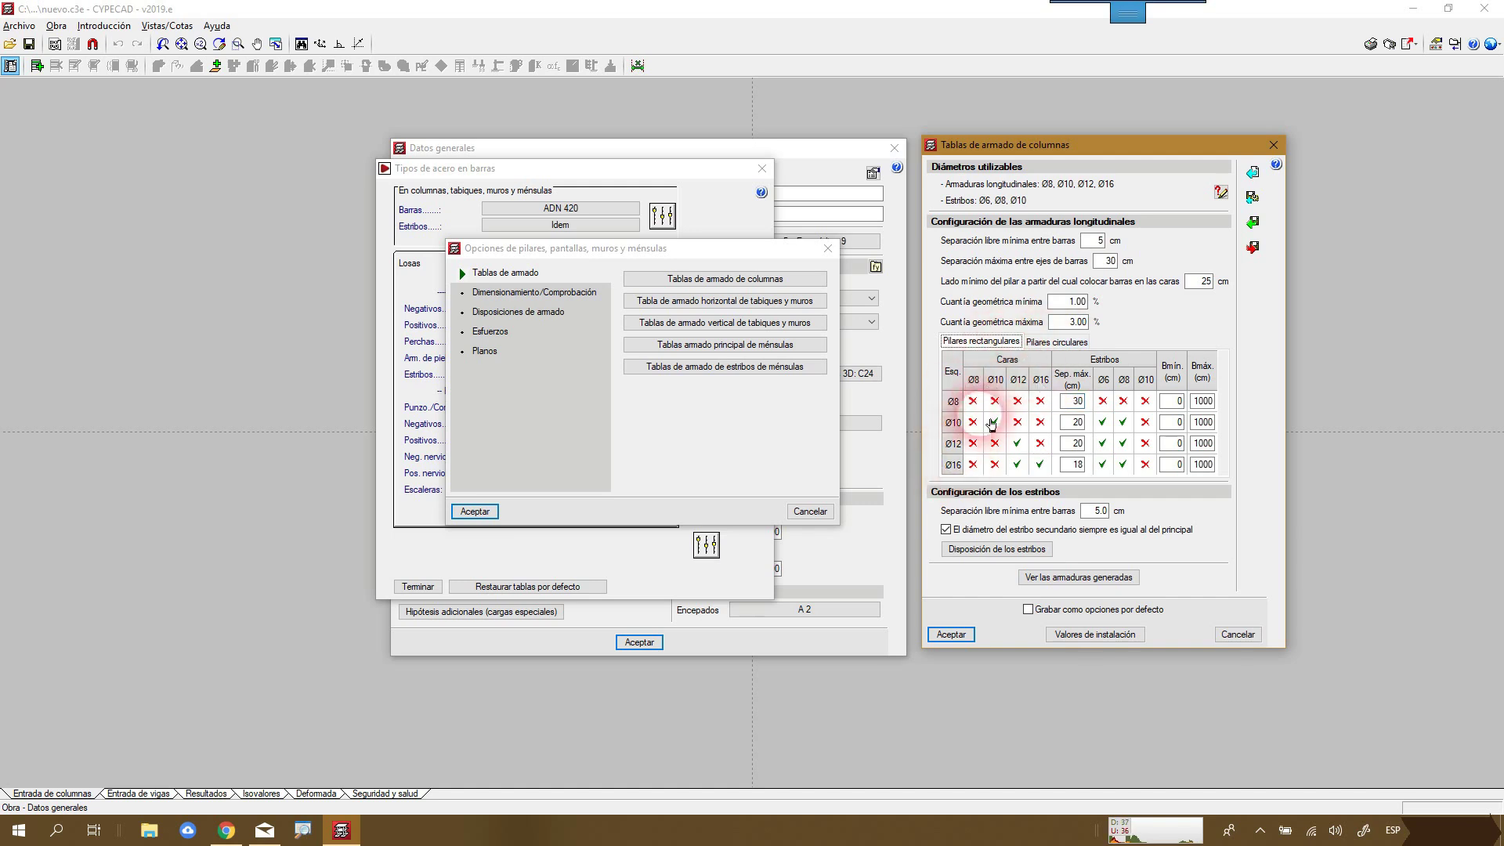
left_click(1059, 345)
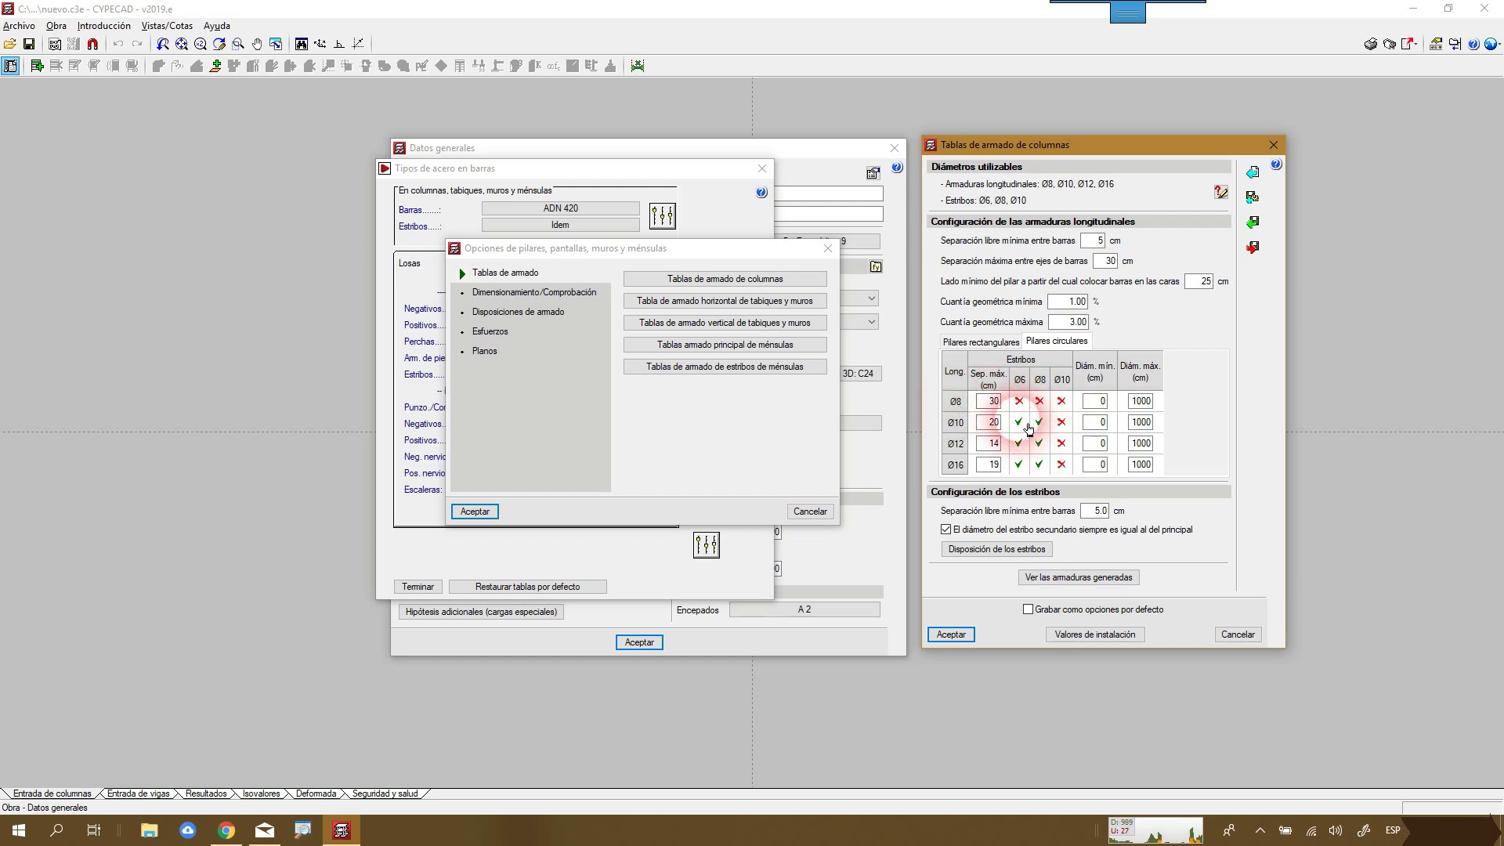
left_click(996, 349)
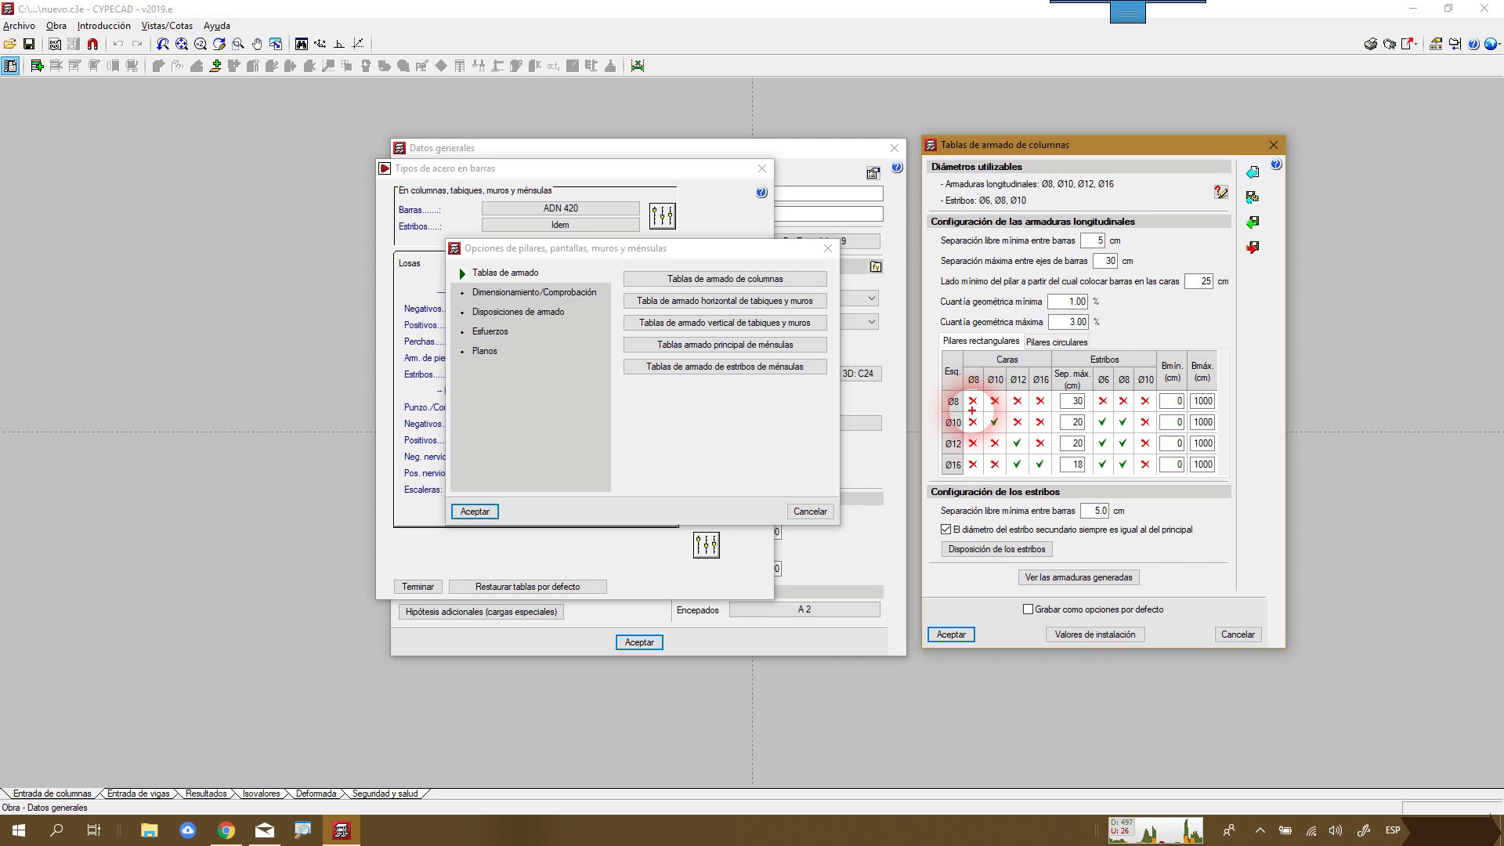
mouse_move(960, 359)
left_mouse_down()
mouse_move(934, 467)
mouse_move(976, 454)
mouse_move(971, 356)
mouse_move(1011, 362)
mouse_move(948, 363)
mouse_move(1049, 401)
mouse_move(1061, 363)
left_mouse_up()
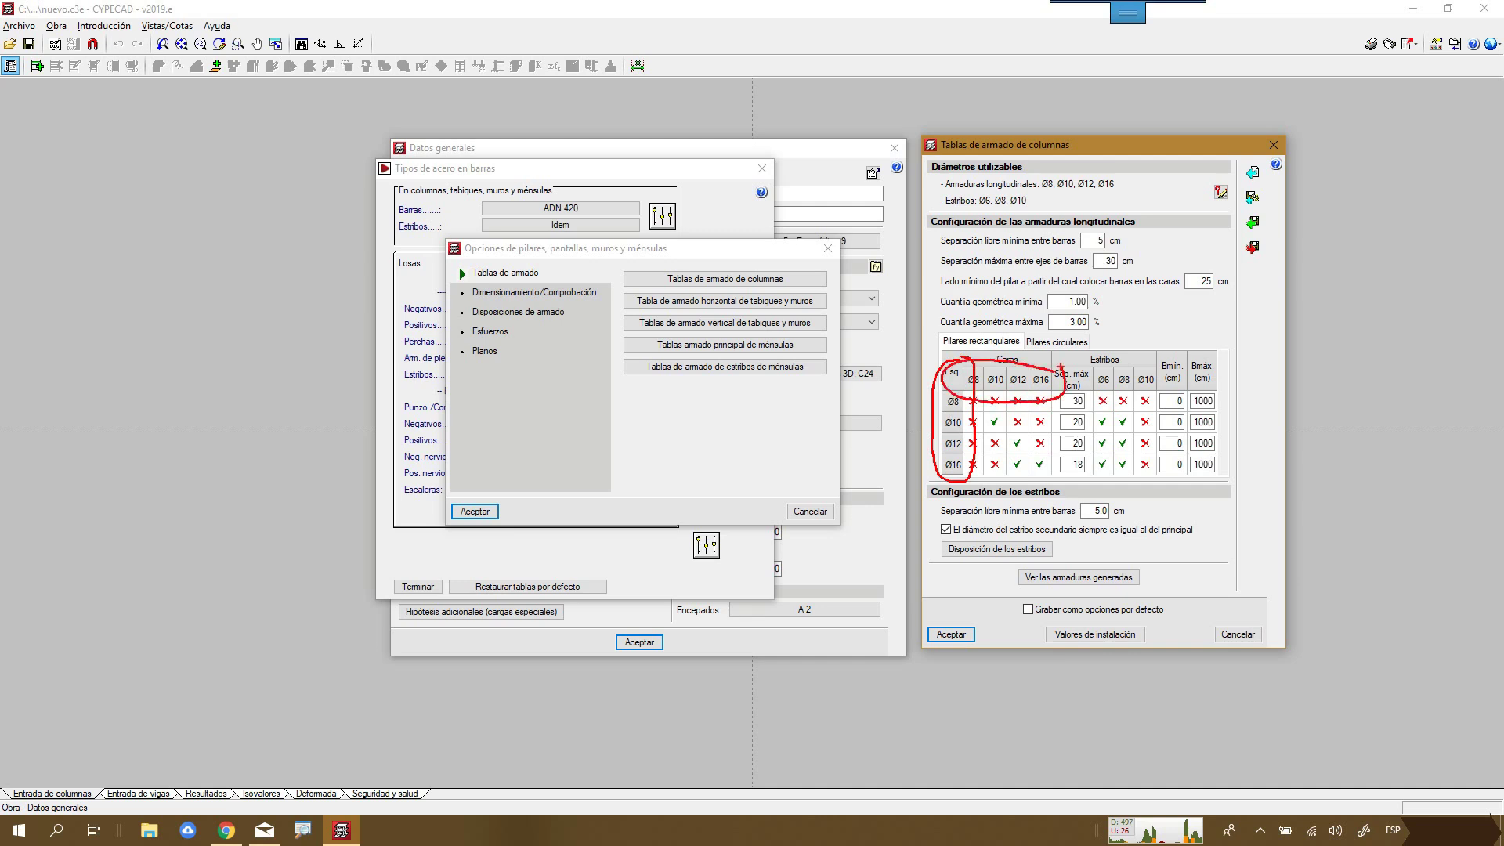
key("Escape")
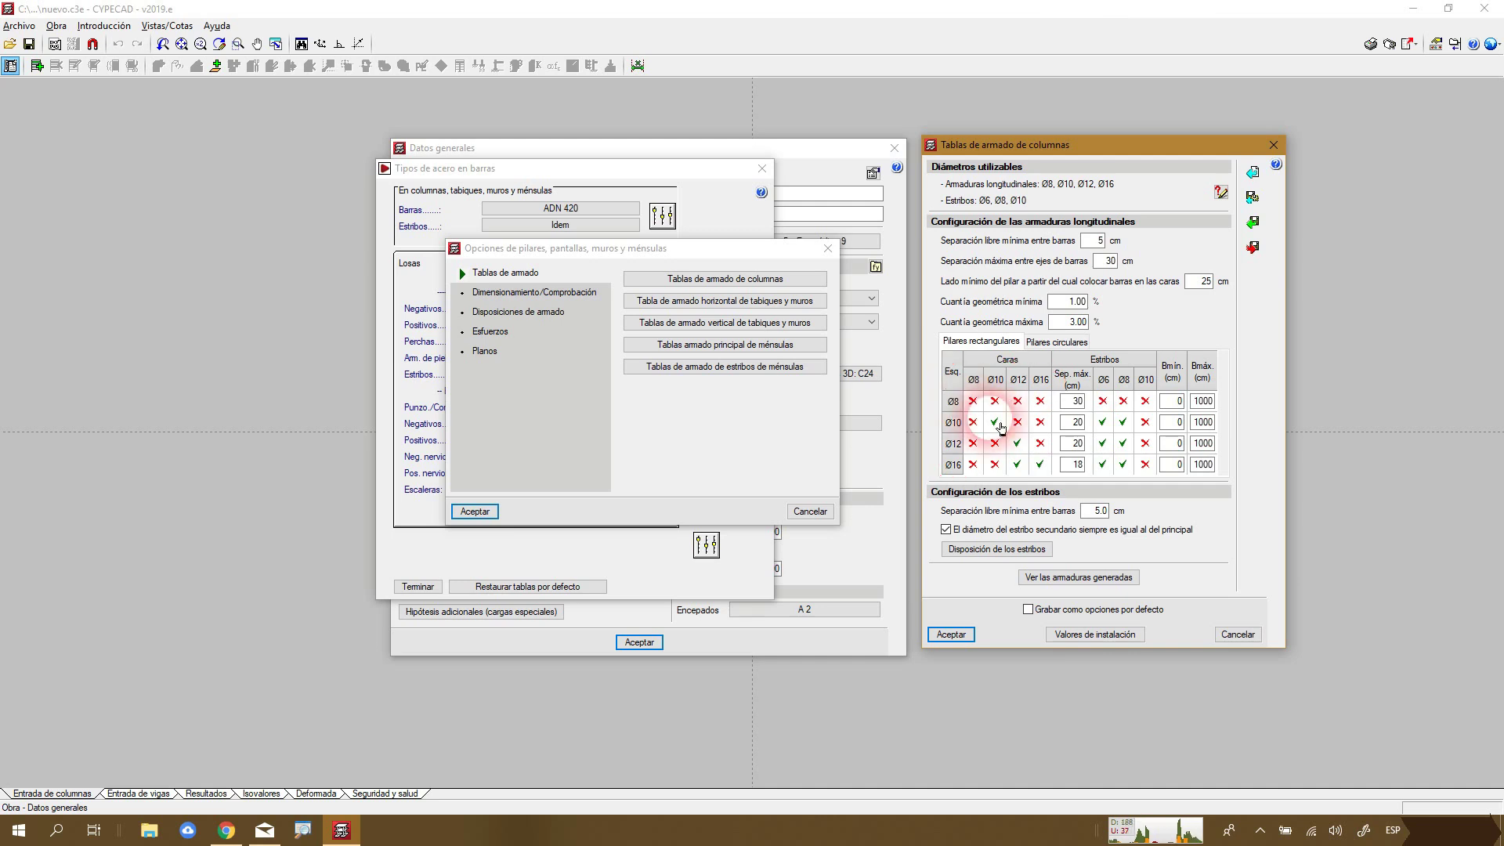
- For rectangular columns, enable Ø8 face bars for Ø8 and Ø10 corner bars, and Ø8 and Ø10 face bars for Ø12 and Ø16 corners
left_click(977, 405)
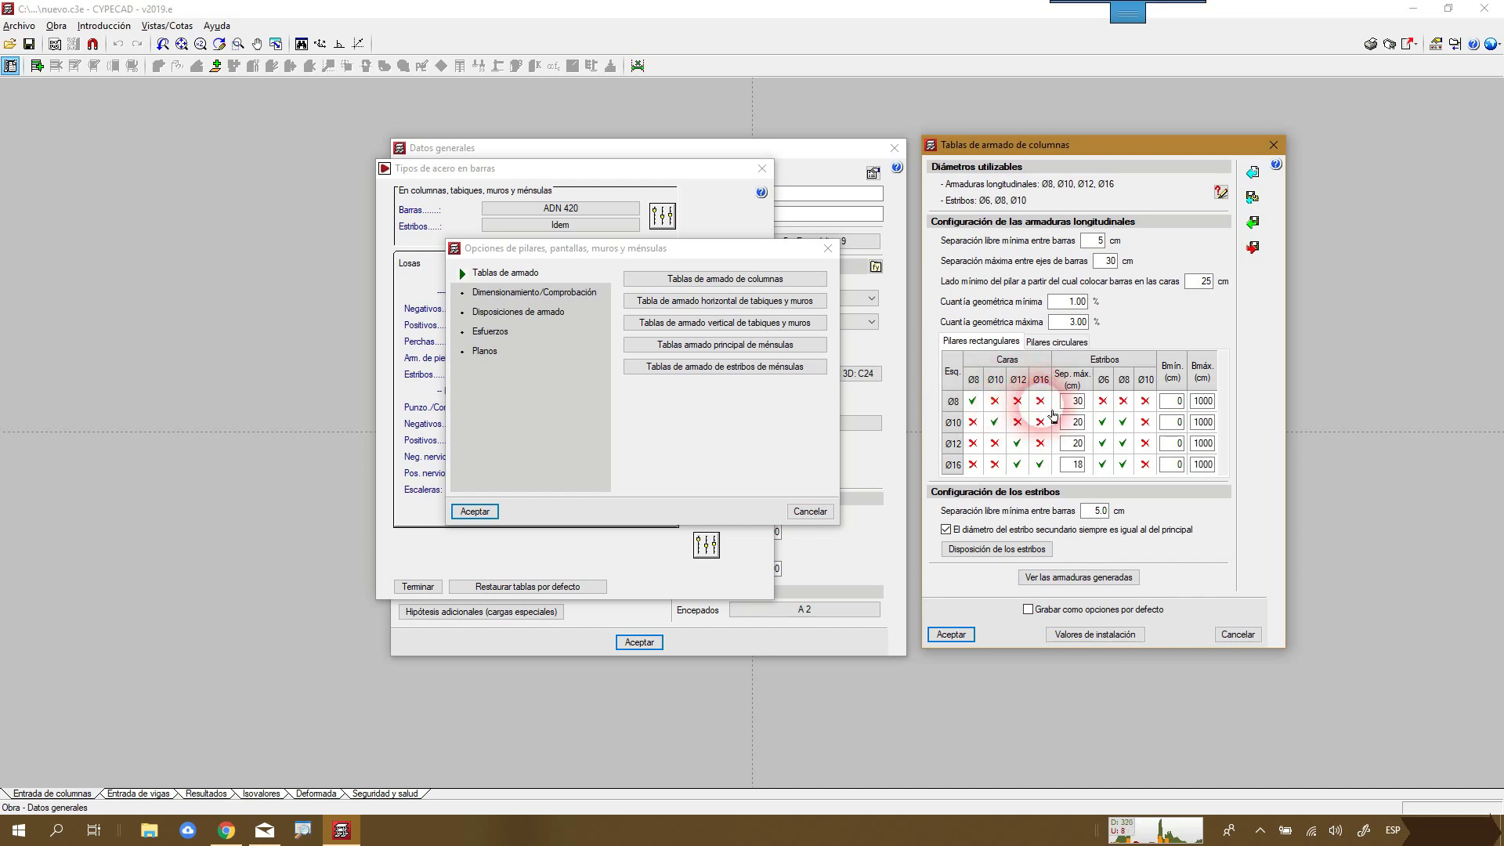
left_click(972, 422)
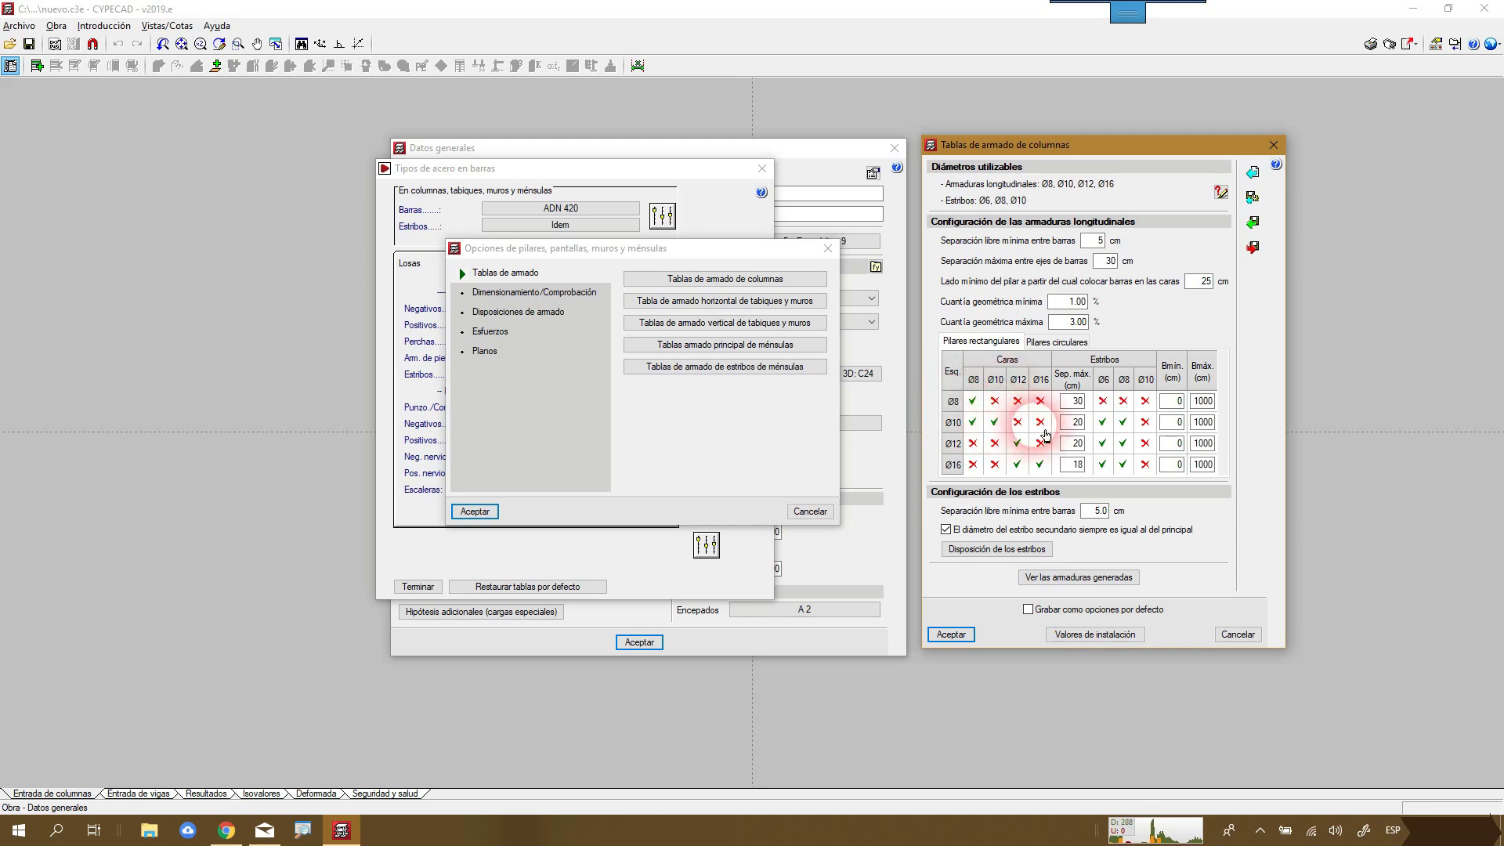
left_click(979, 444)
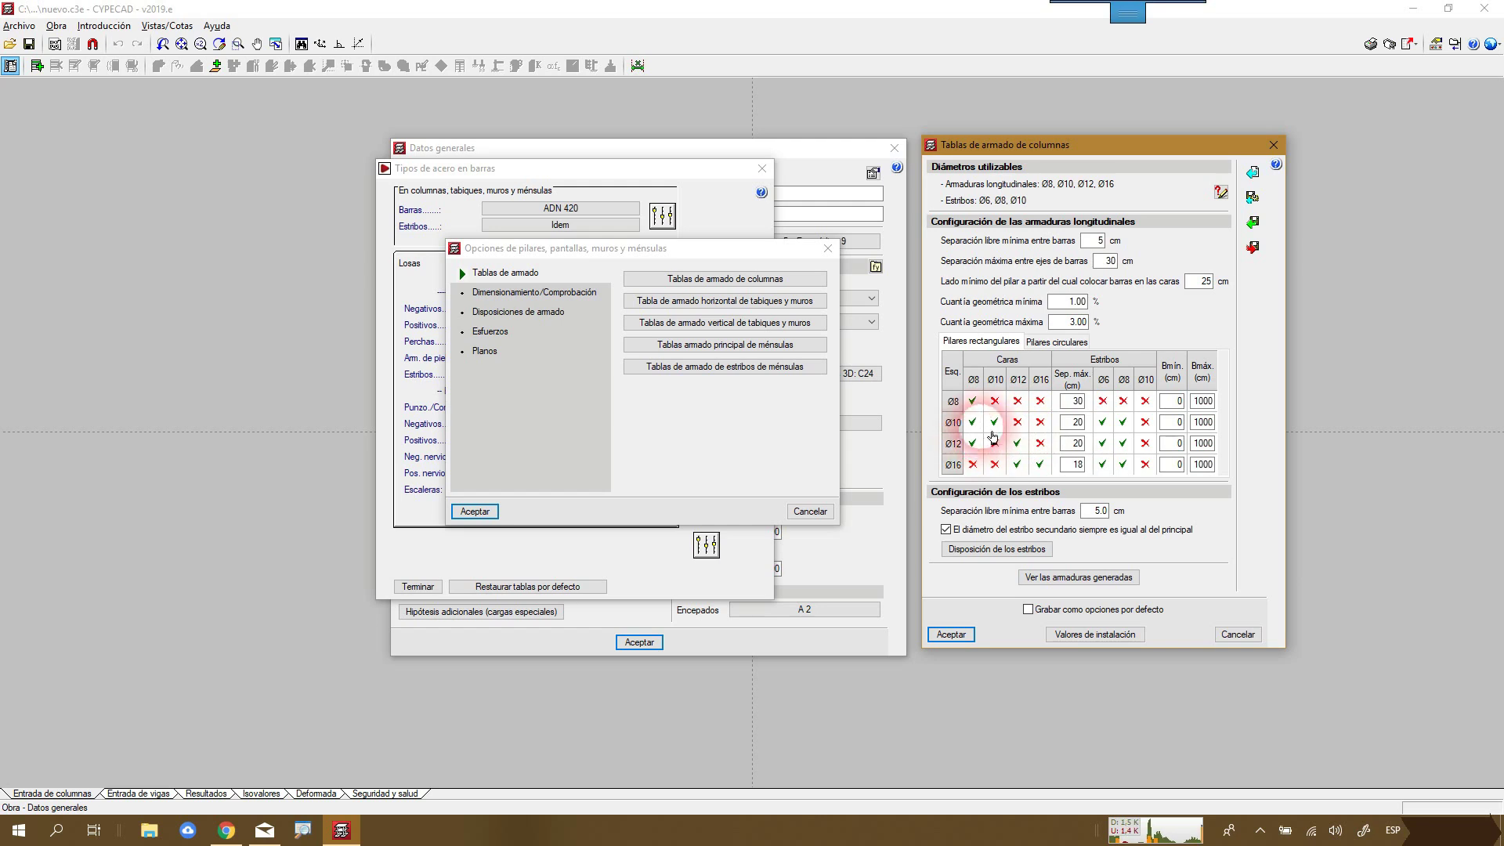
left_click(996, 443)
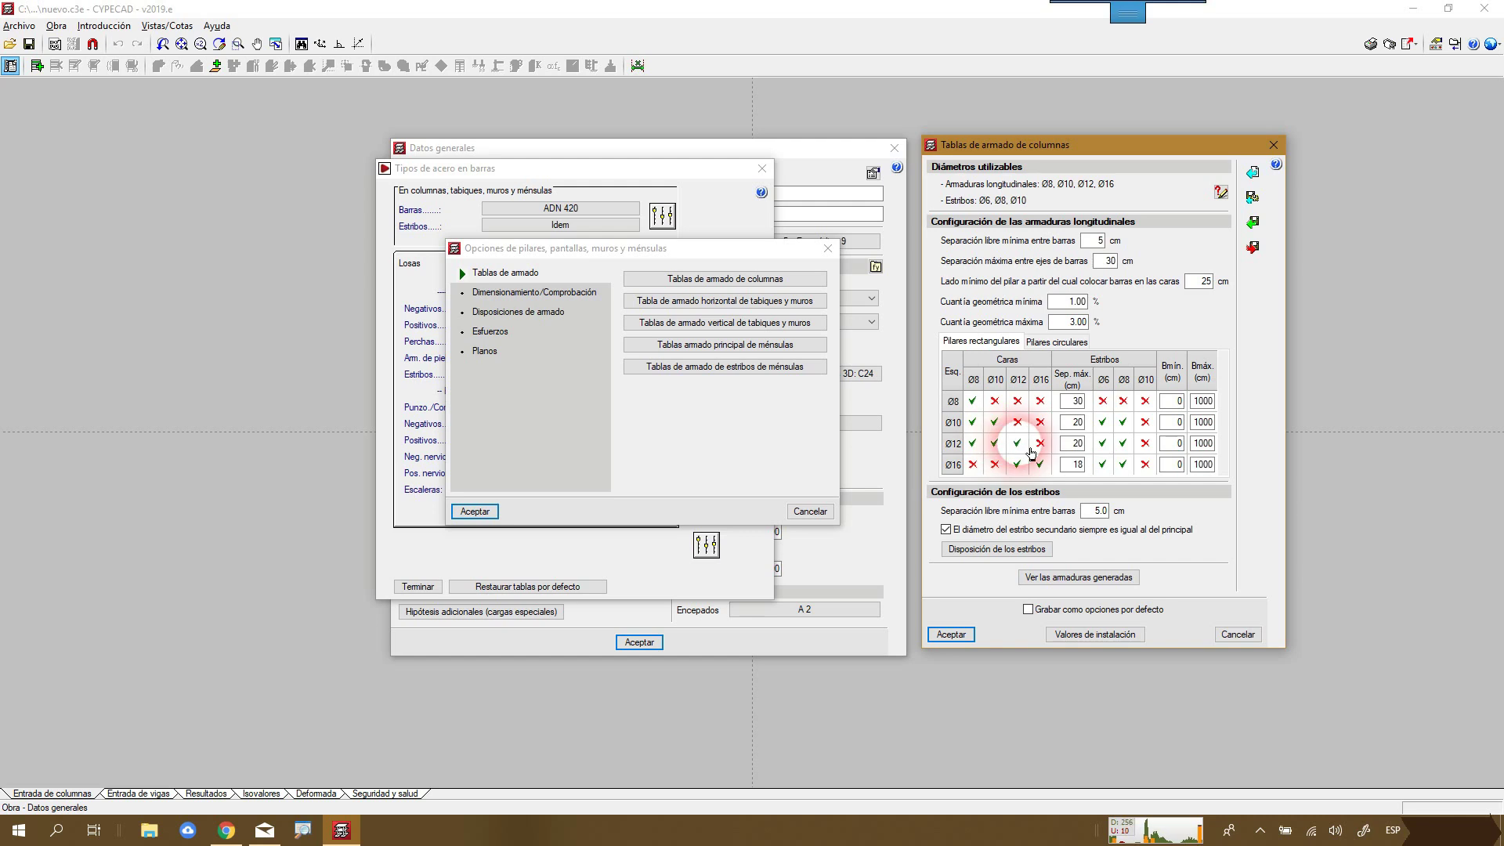
left_click(972, 464)
left_click(994, 464)
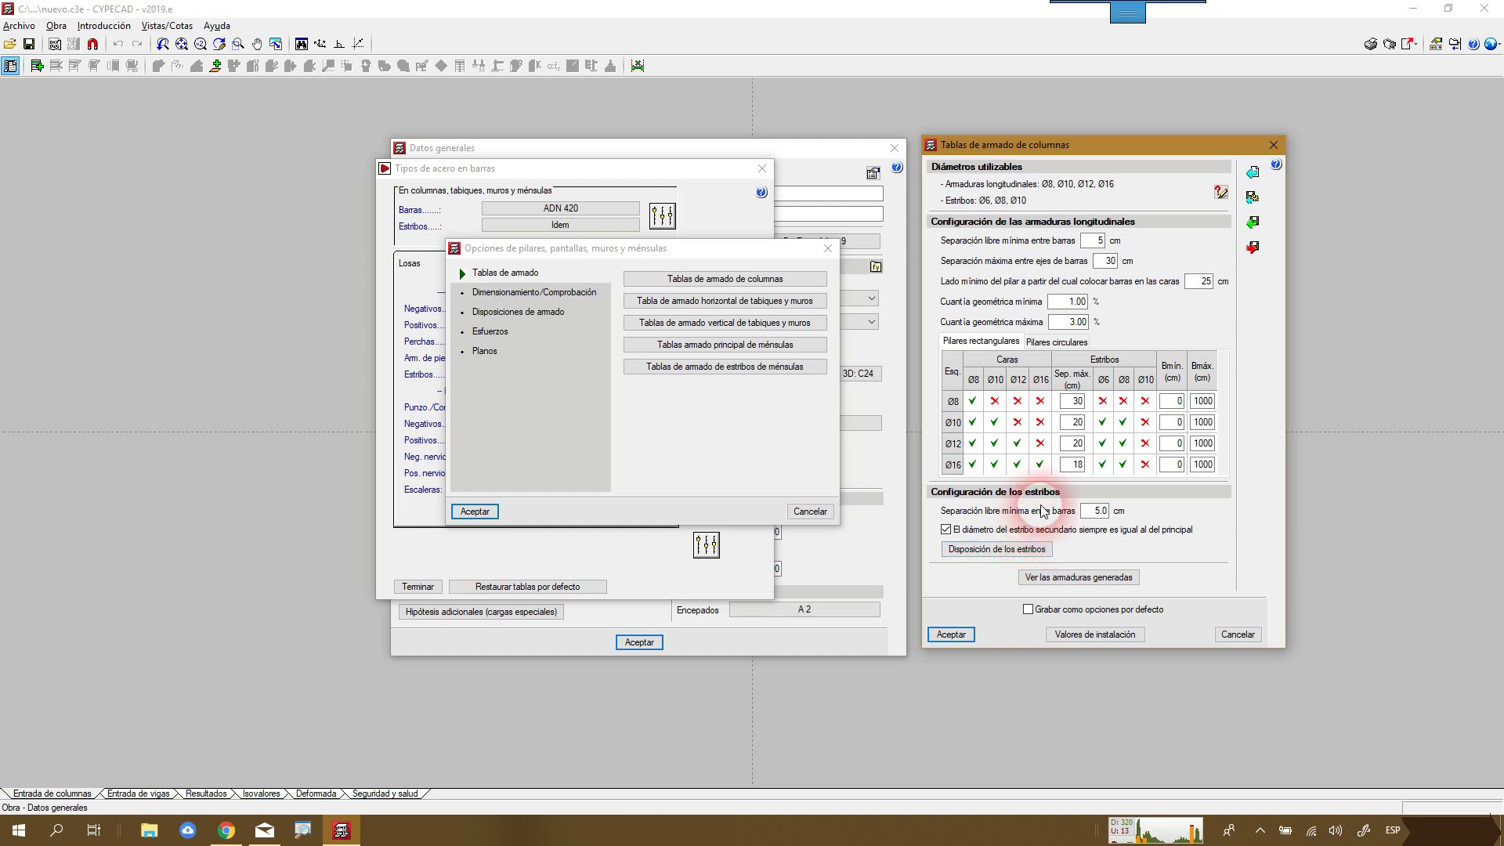
- Enable Ø6 stirrups for Ø8 corner bars and Ø10 stirrups for Ø12 and Ø16 corner bars in rectangular columns
left_click(1103, 402)
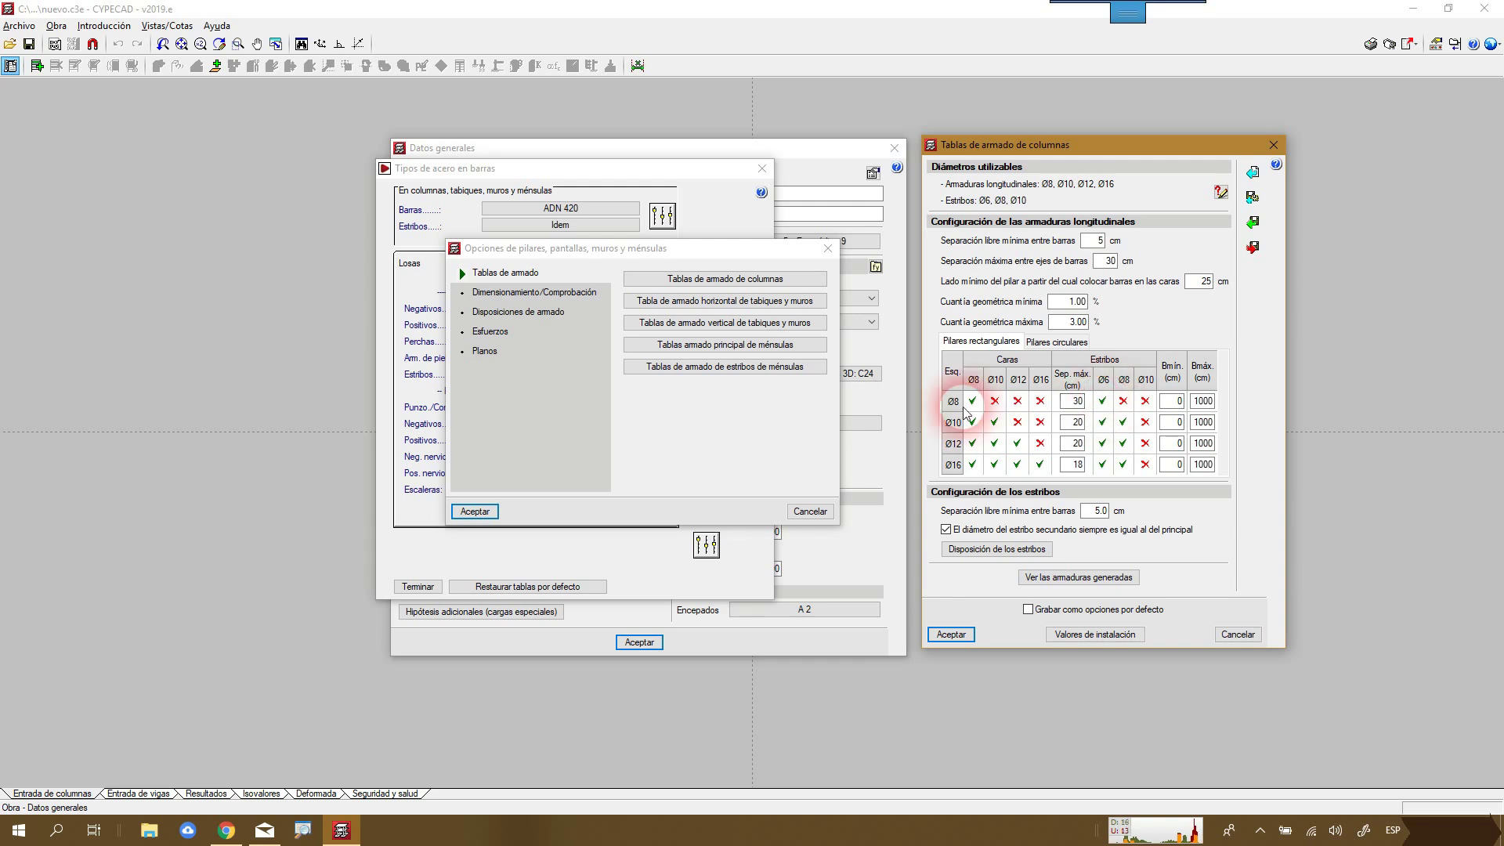
left_click(1073, 422)
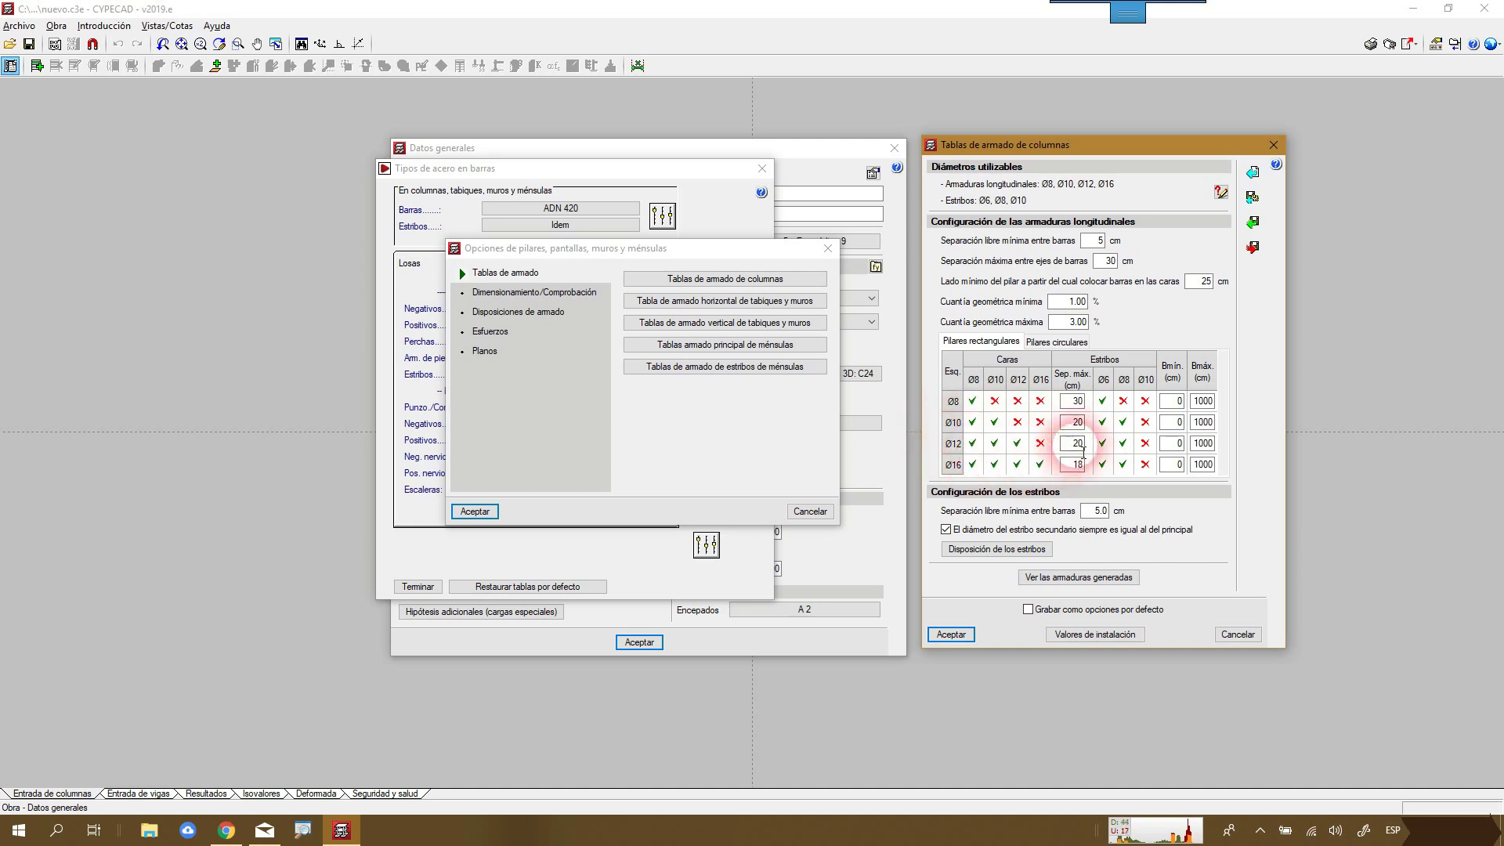
left_click(1124, 400)
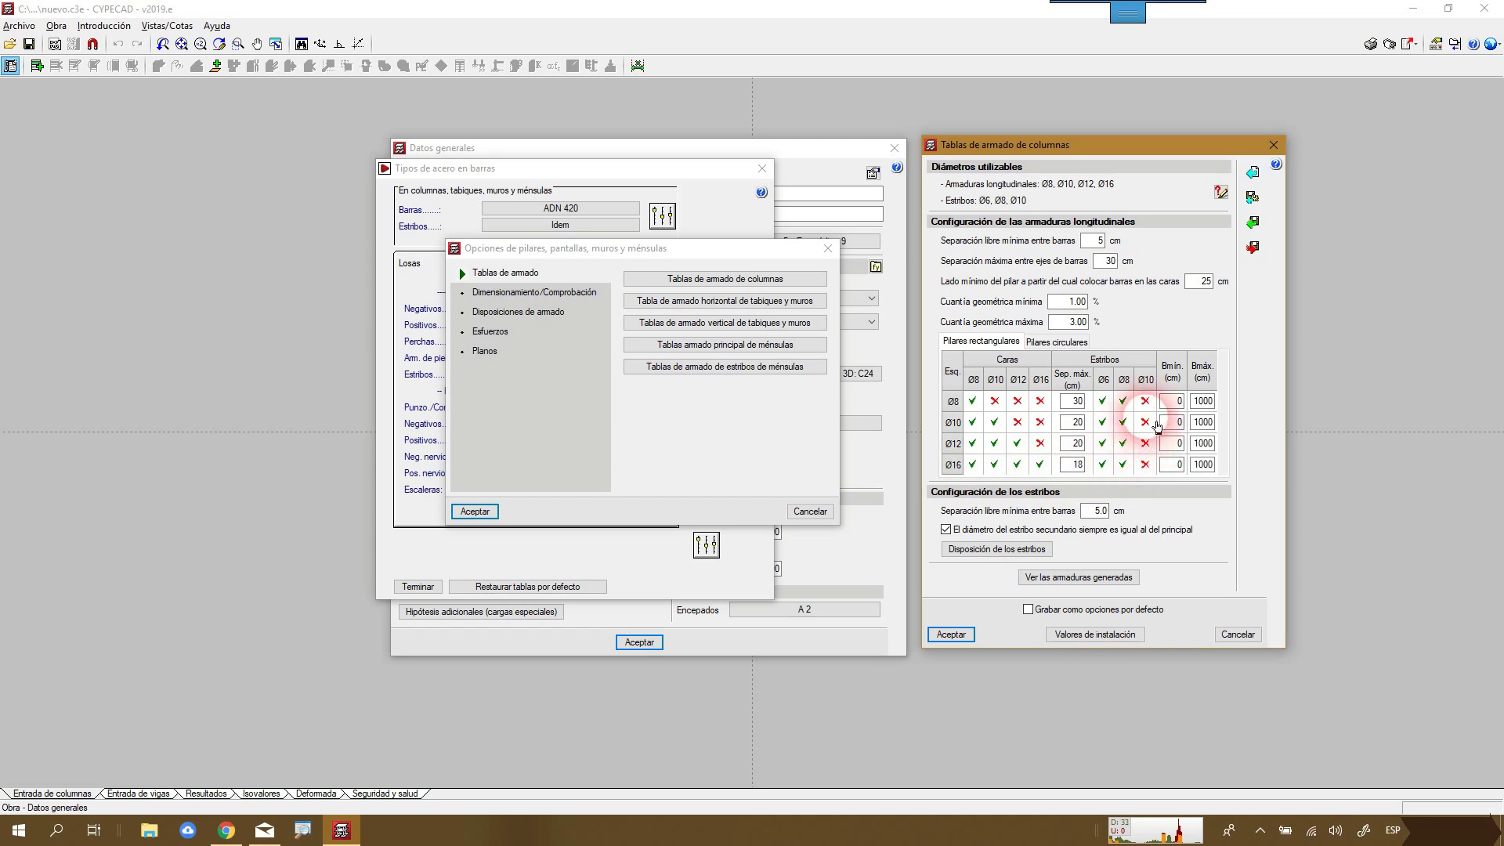
left_click(1127, 403)
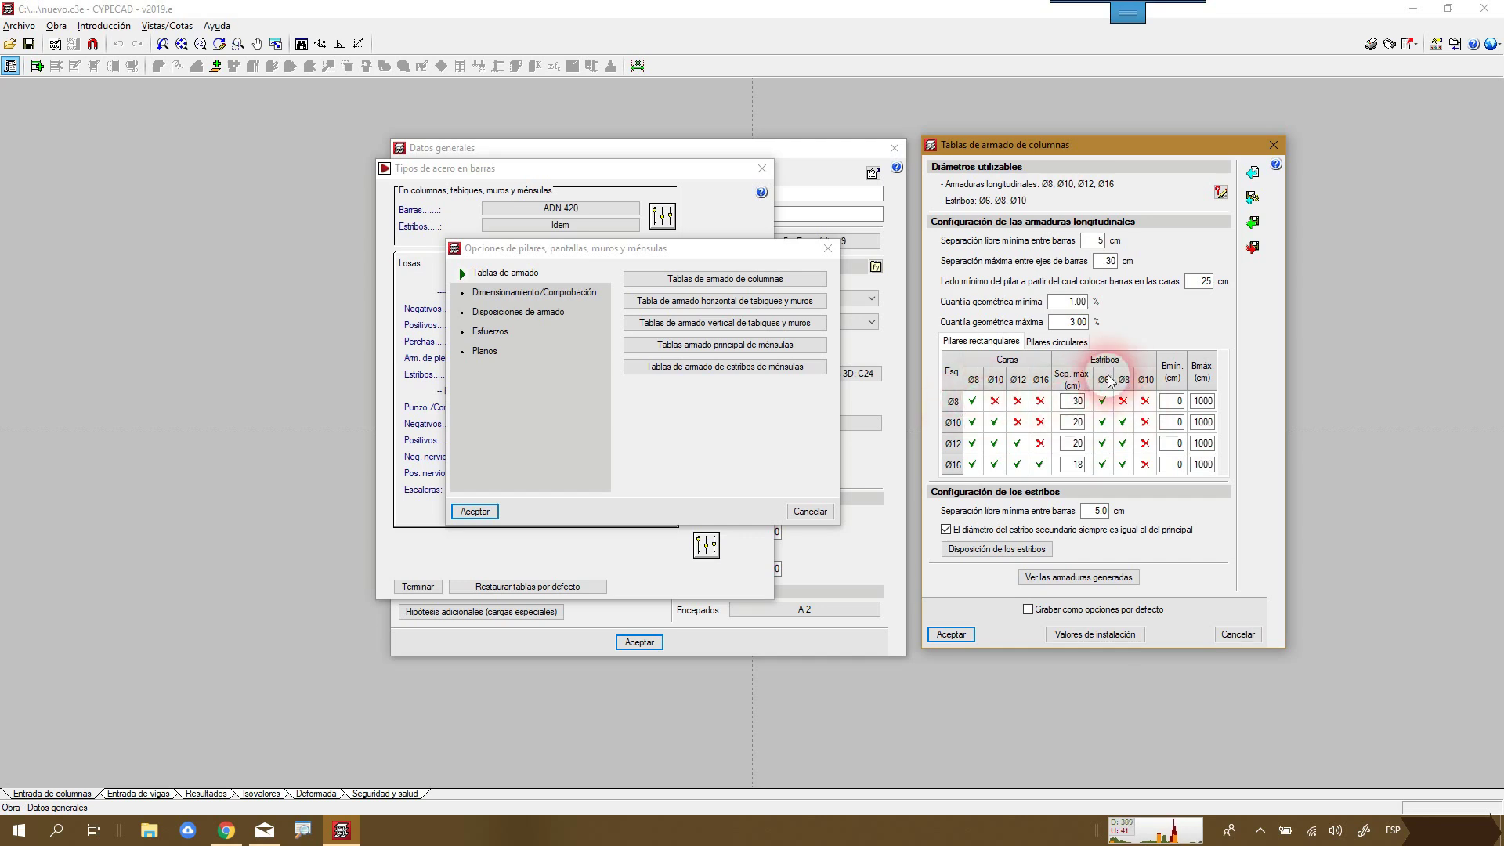
left_click(1150, 445)
left_click(1150, 465)
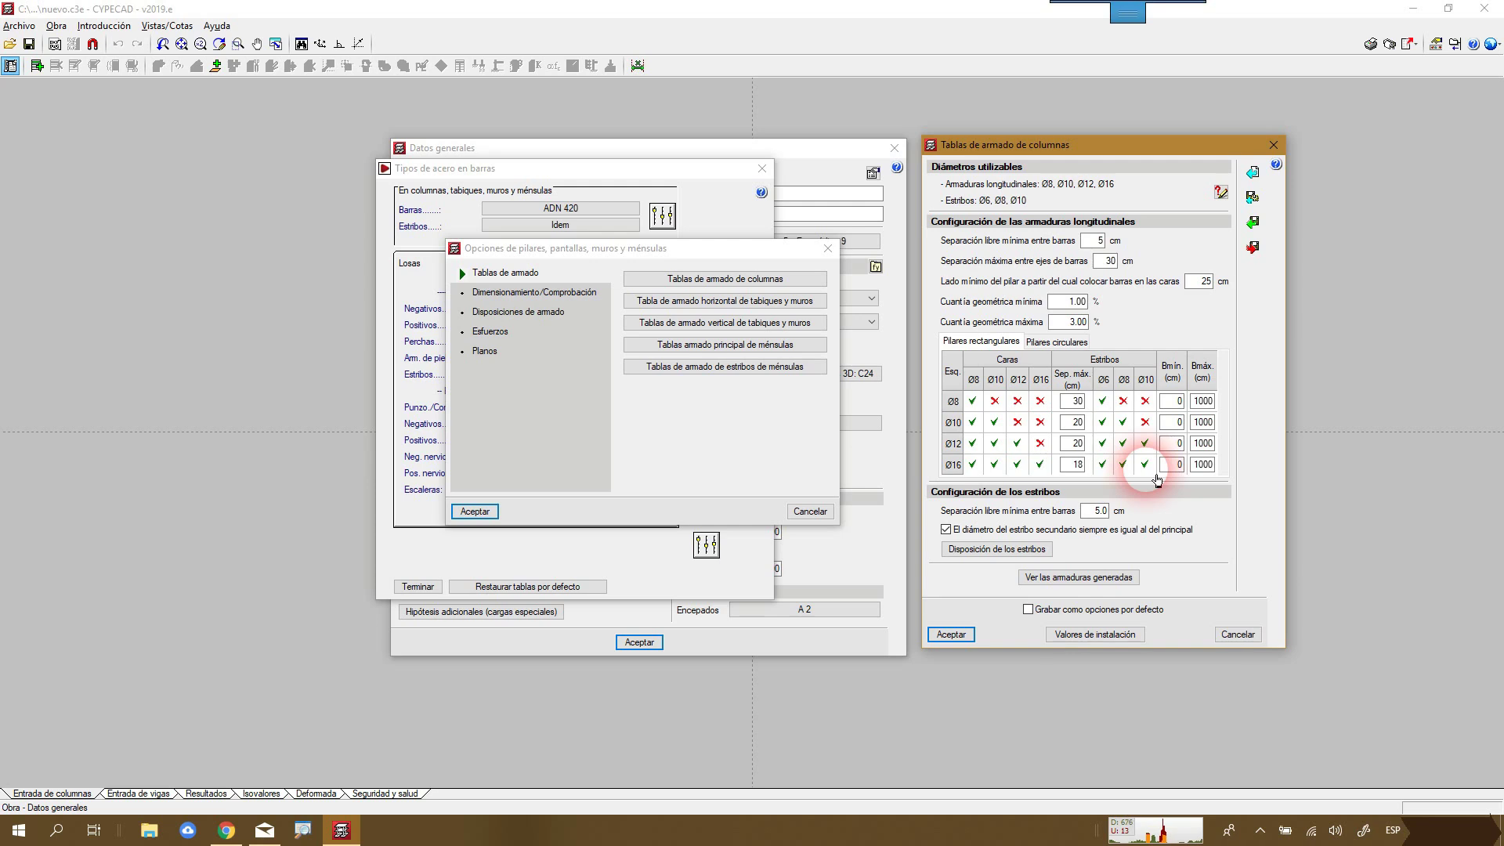
left_click(1124, 399)
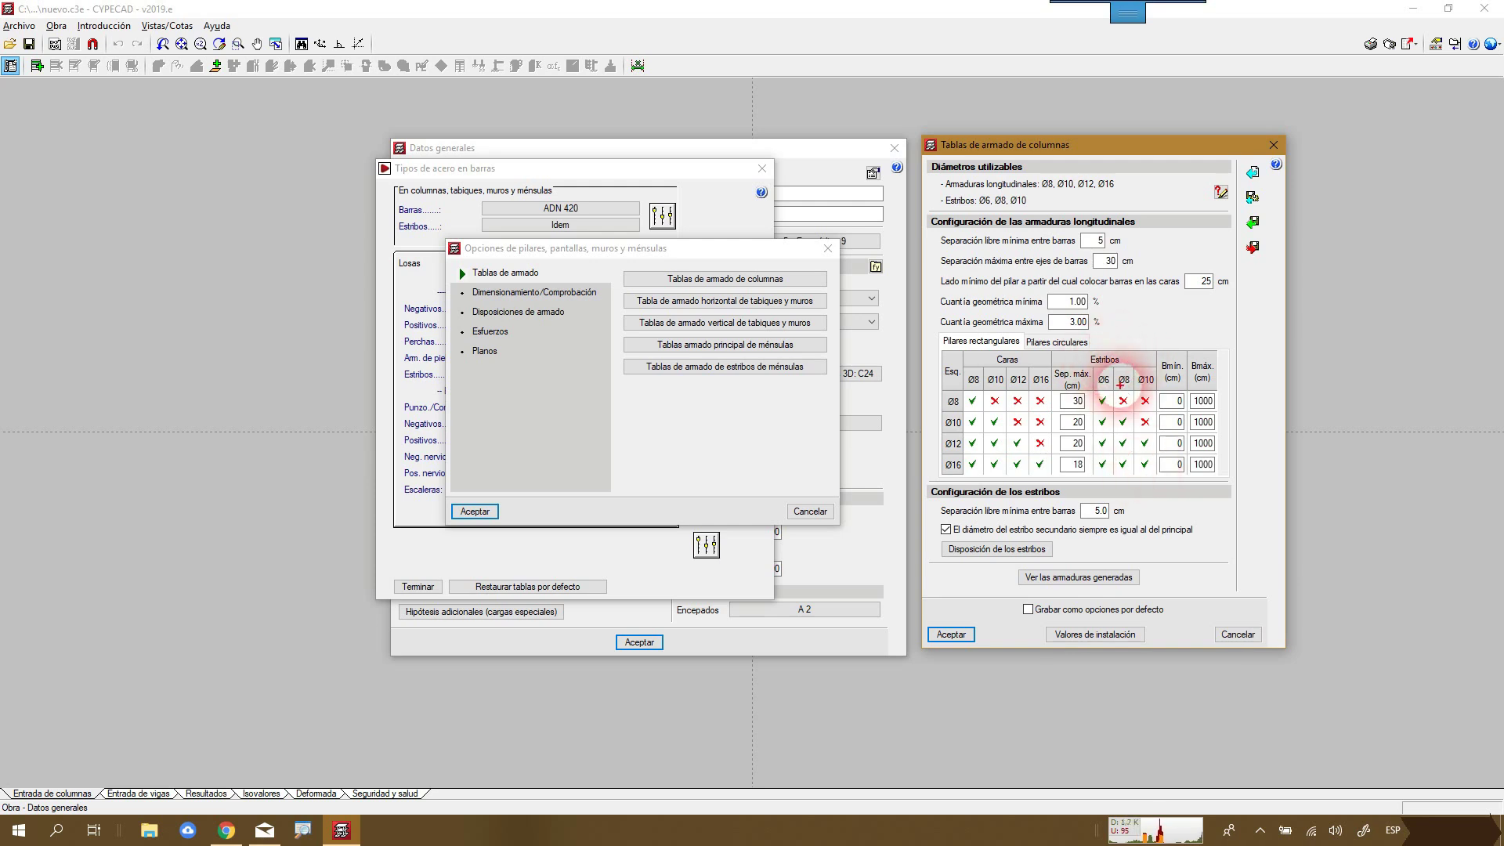
mouse_move(1137, 353)
left_mouse_down()
mouse_move(1121, 347)
mouse_move(1046, 407)
mouse_move(1144, 466)
mouse_move(1150, 363)
mouse_move(1087, 401)
mouse_move(1095, 478)
left_mouse_up()
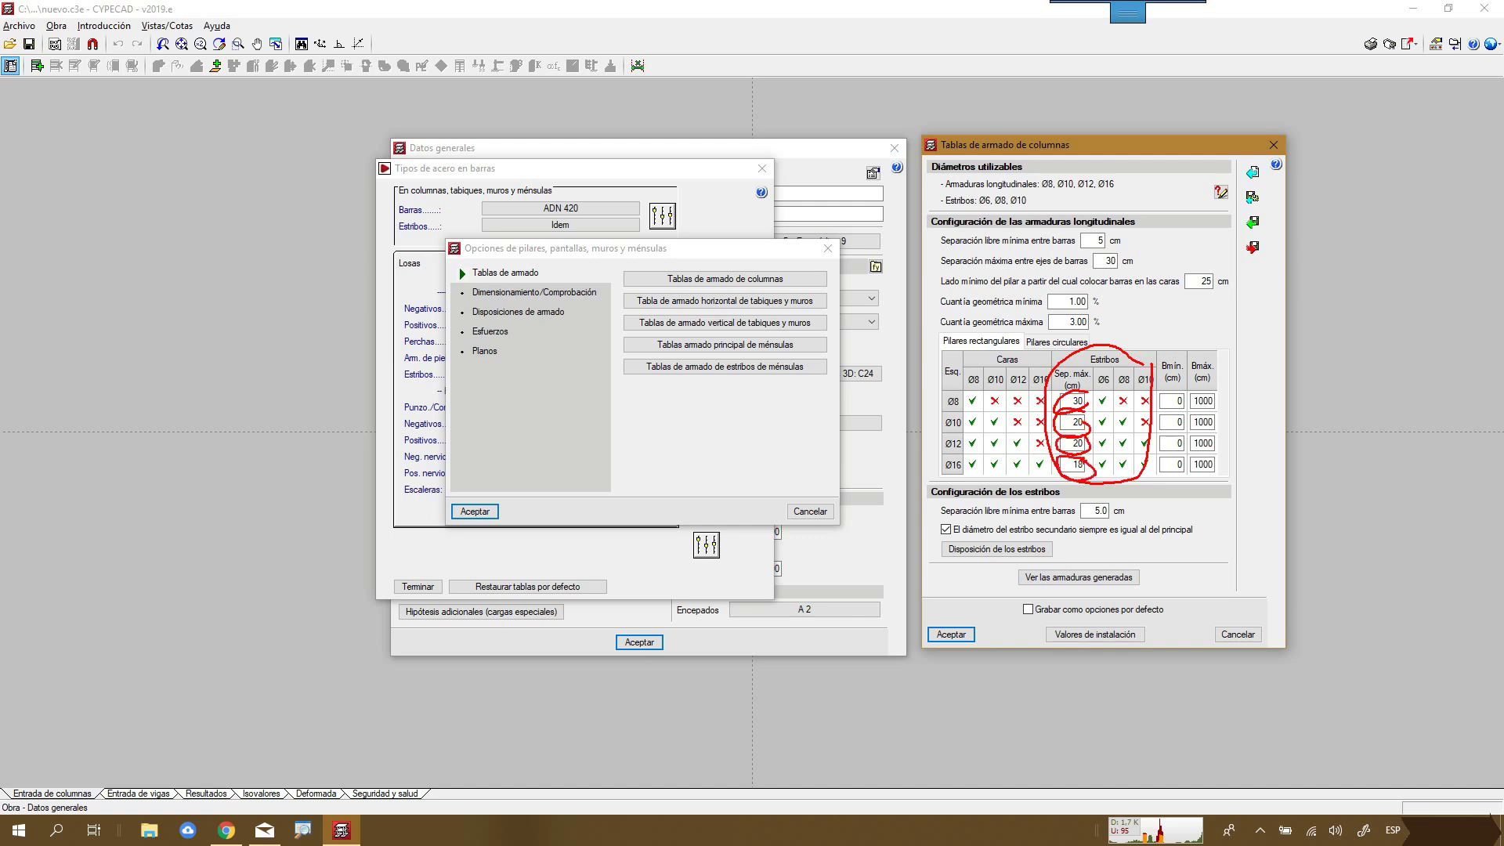
- Set the maximum stirrup spacing to 20 cm for Ø8 and Ø16 corner bars in rectangular columns
key("Escape")
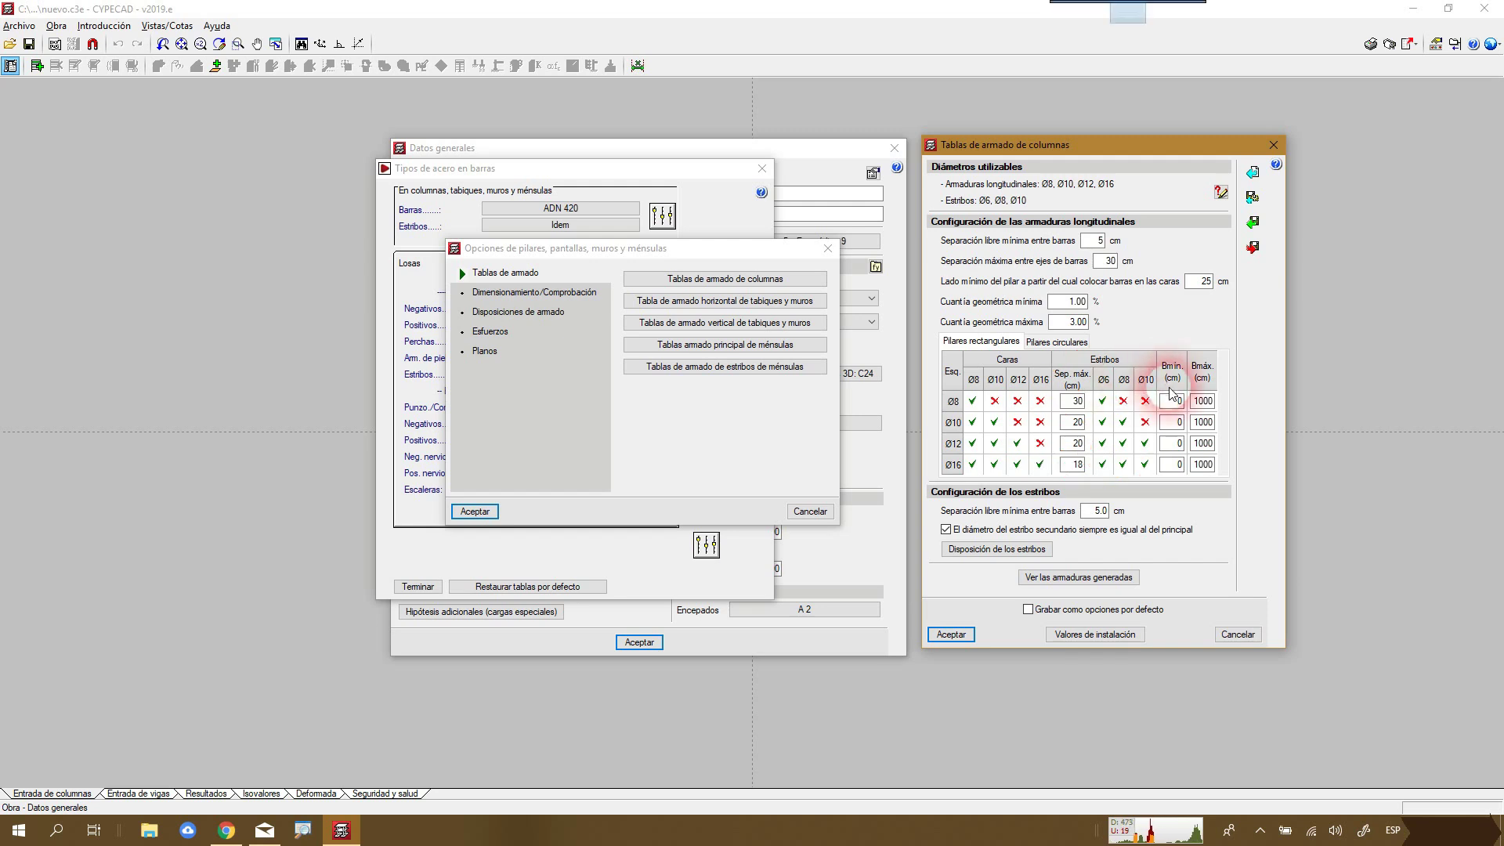
double_click(1081, 402)
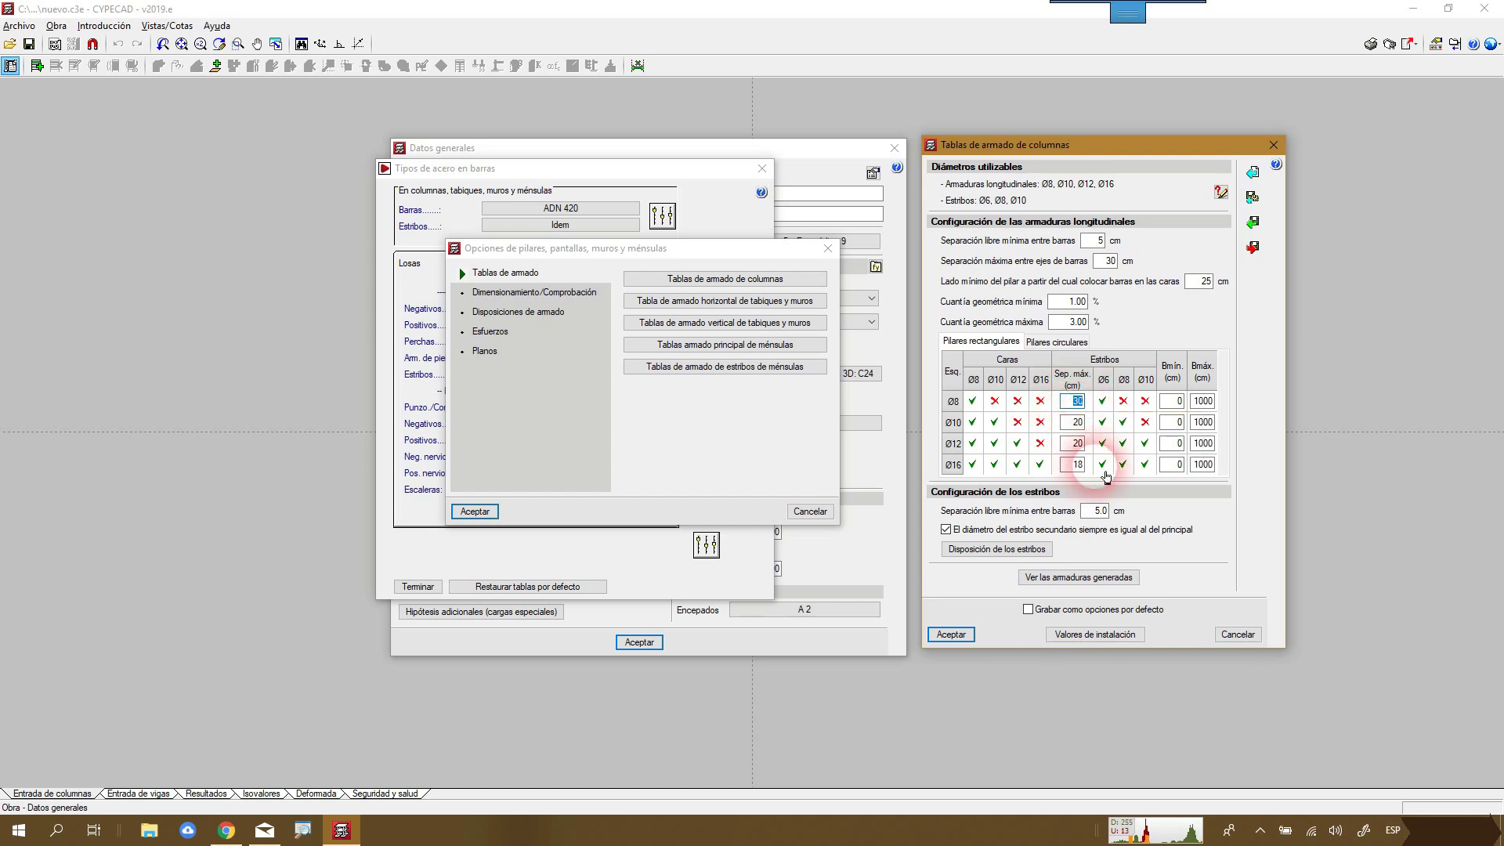
type("20")
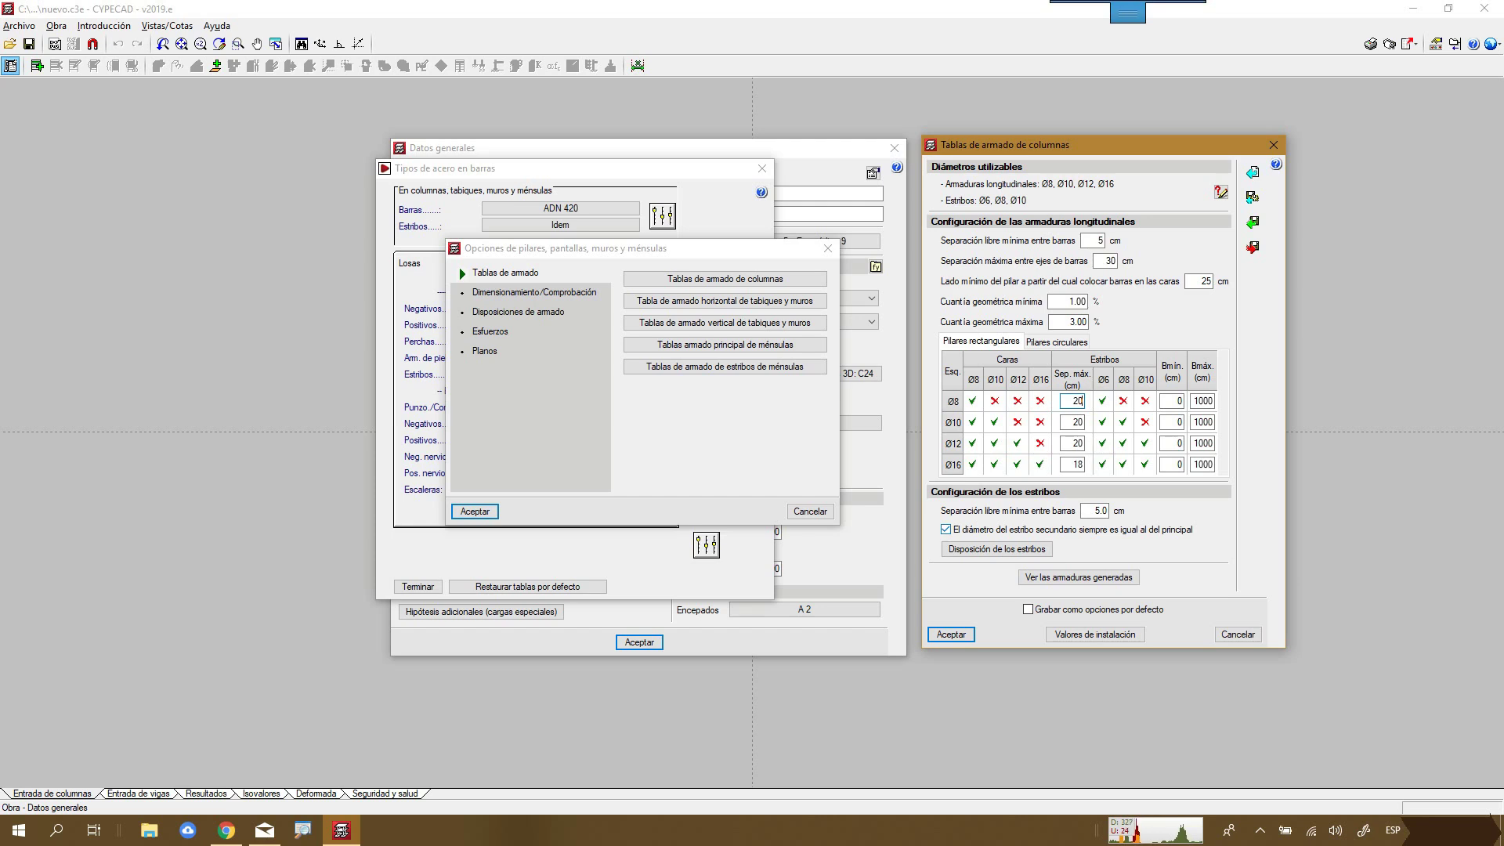
left_click(1084, 469)
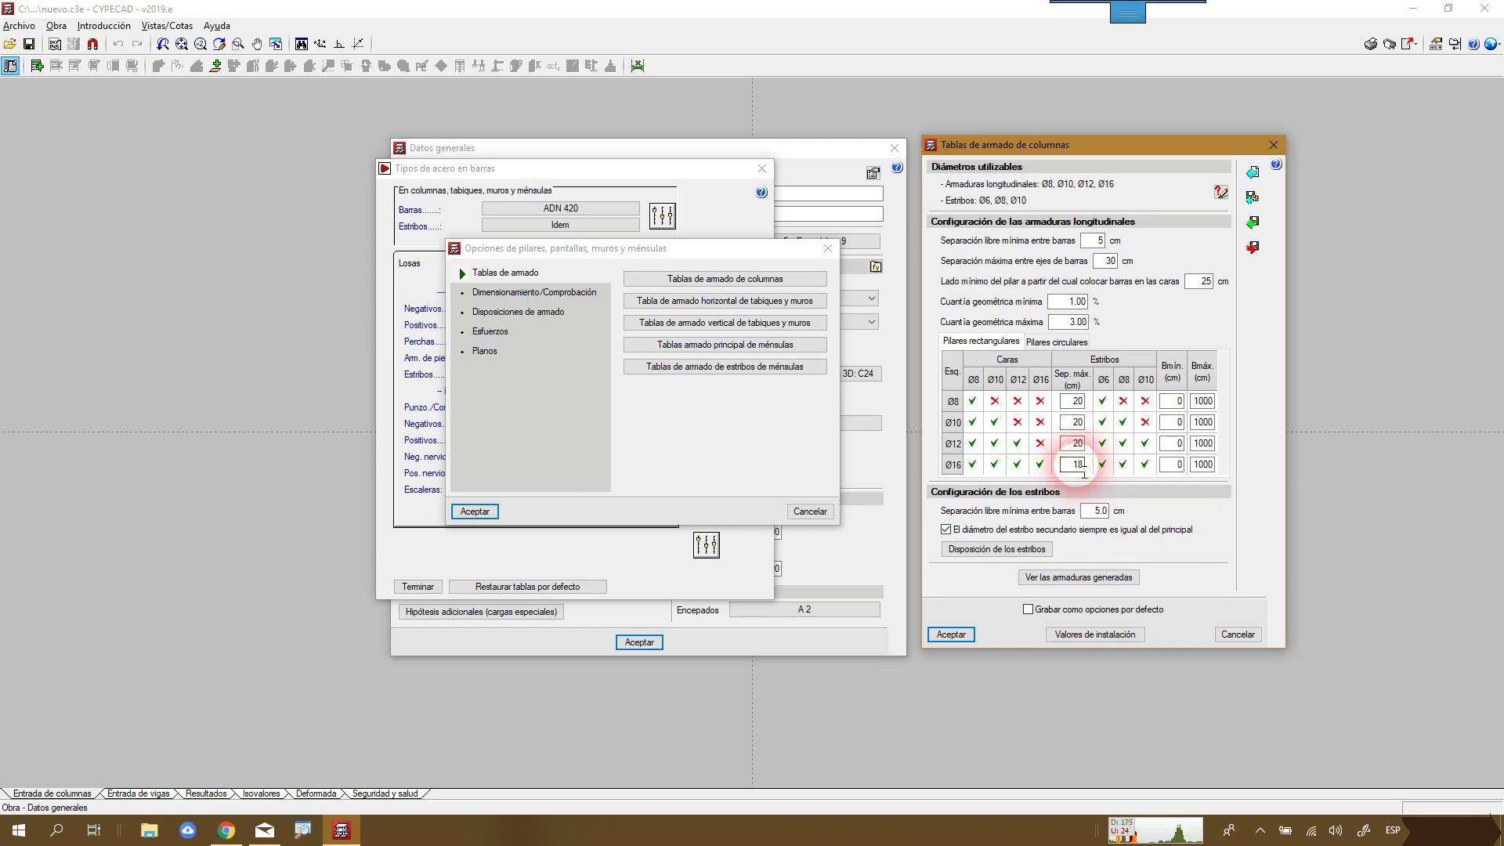
double_click(1084, 467)
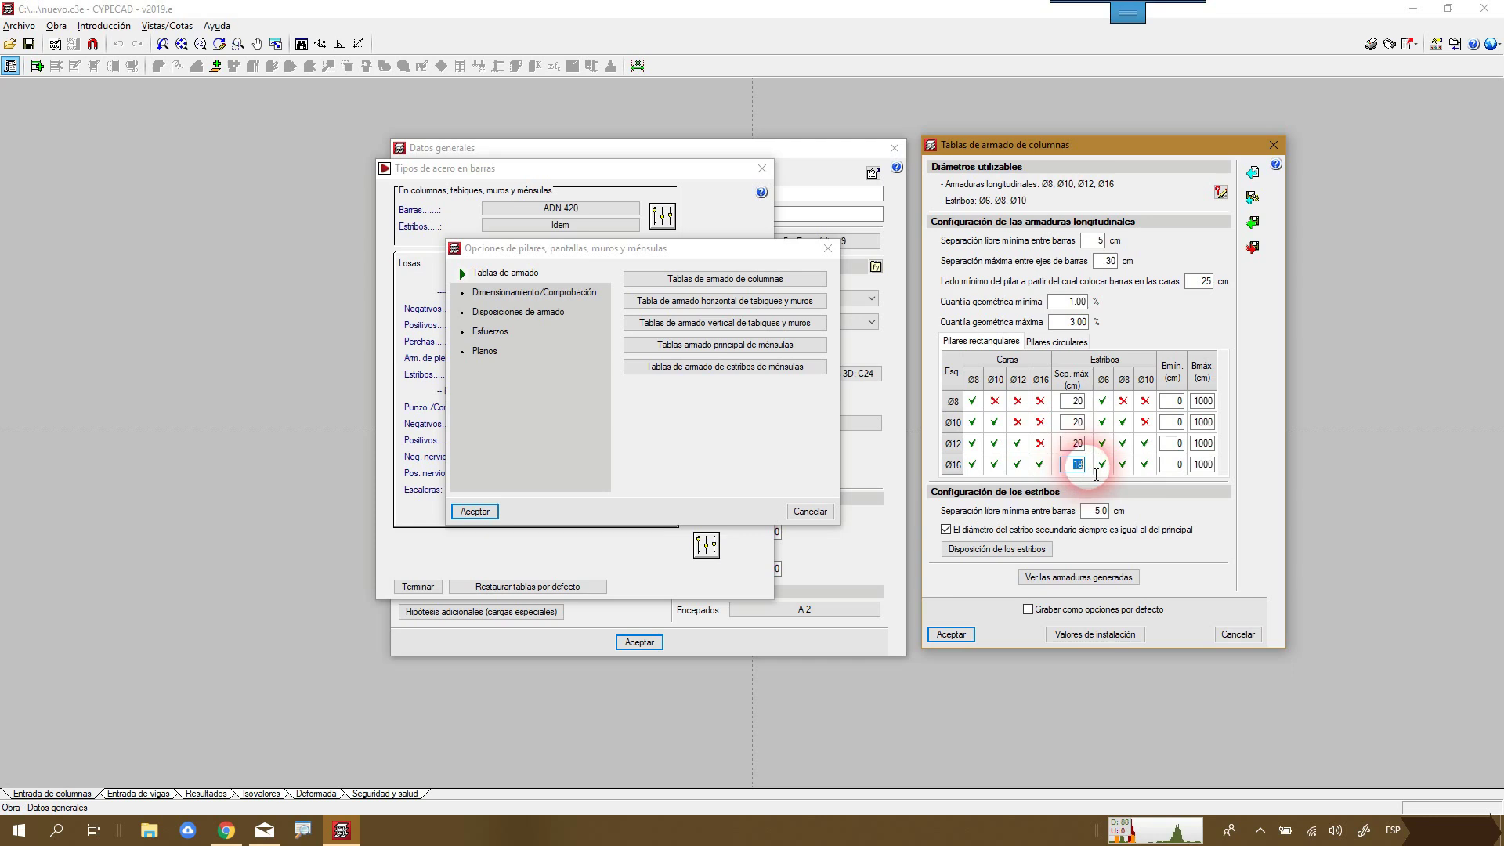
type("20")
key("Tab")
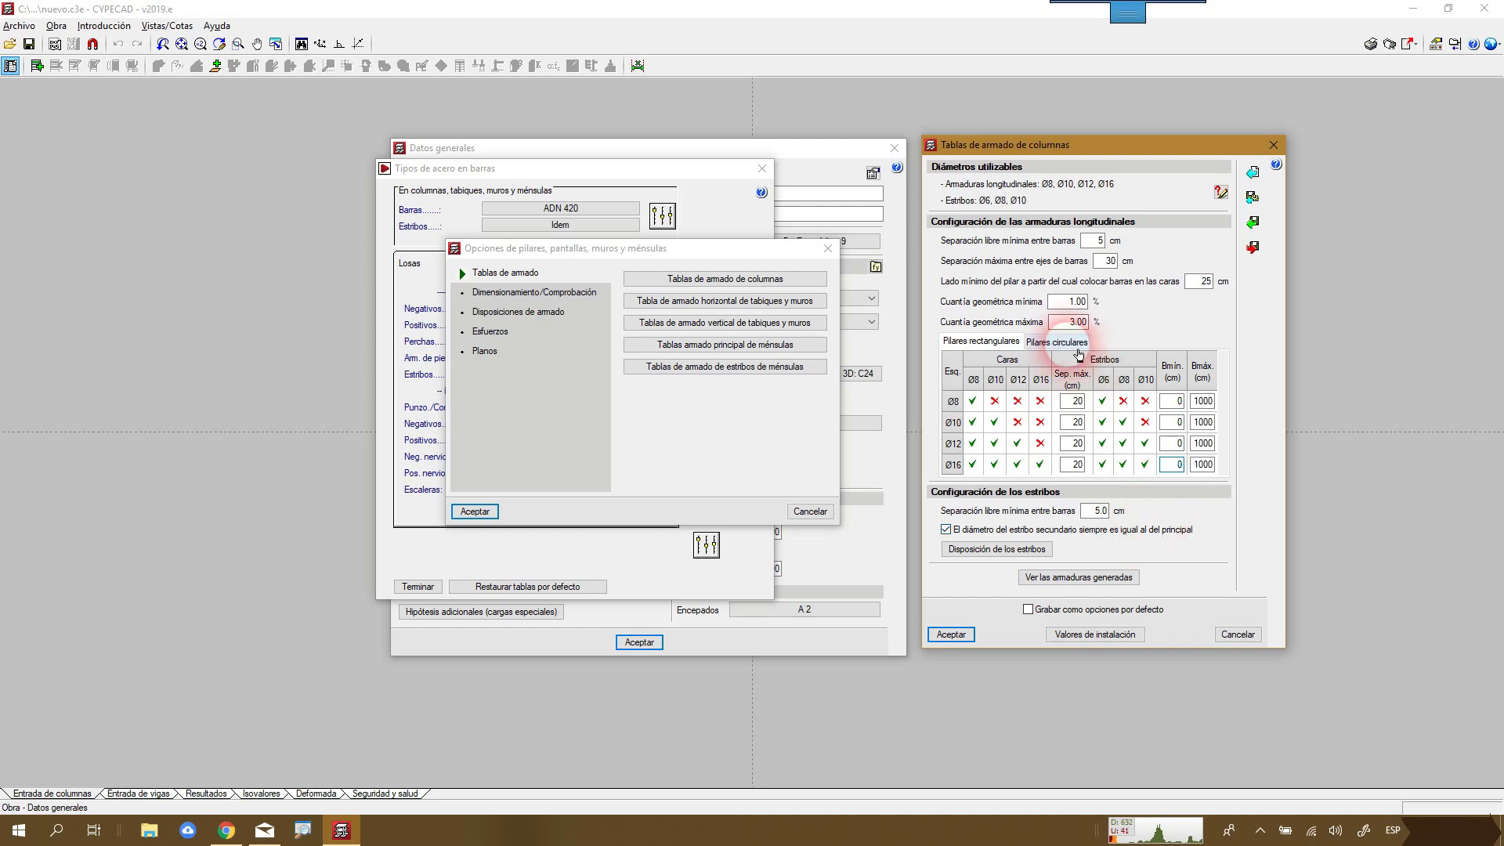
- For circular columns, set the maximum stirrup spacing to 20 cm for Ø8, Ø12 and Ø16 longitudinal bars
left_click(1079, 352)
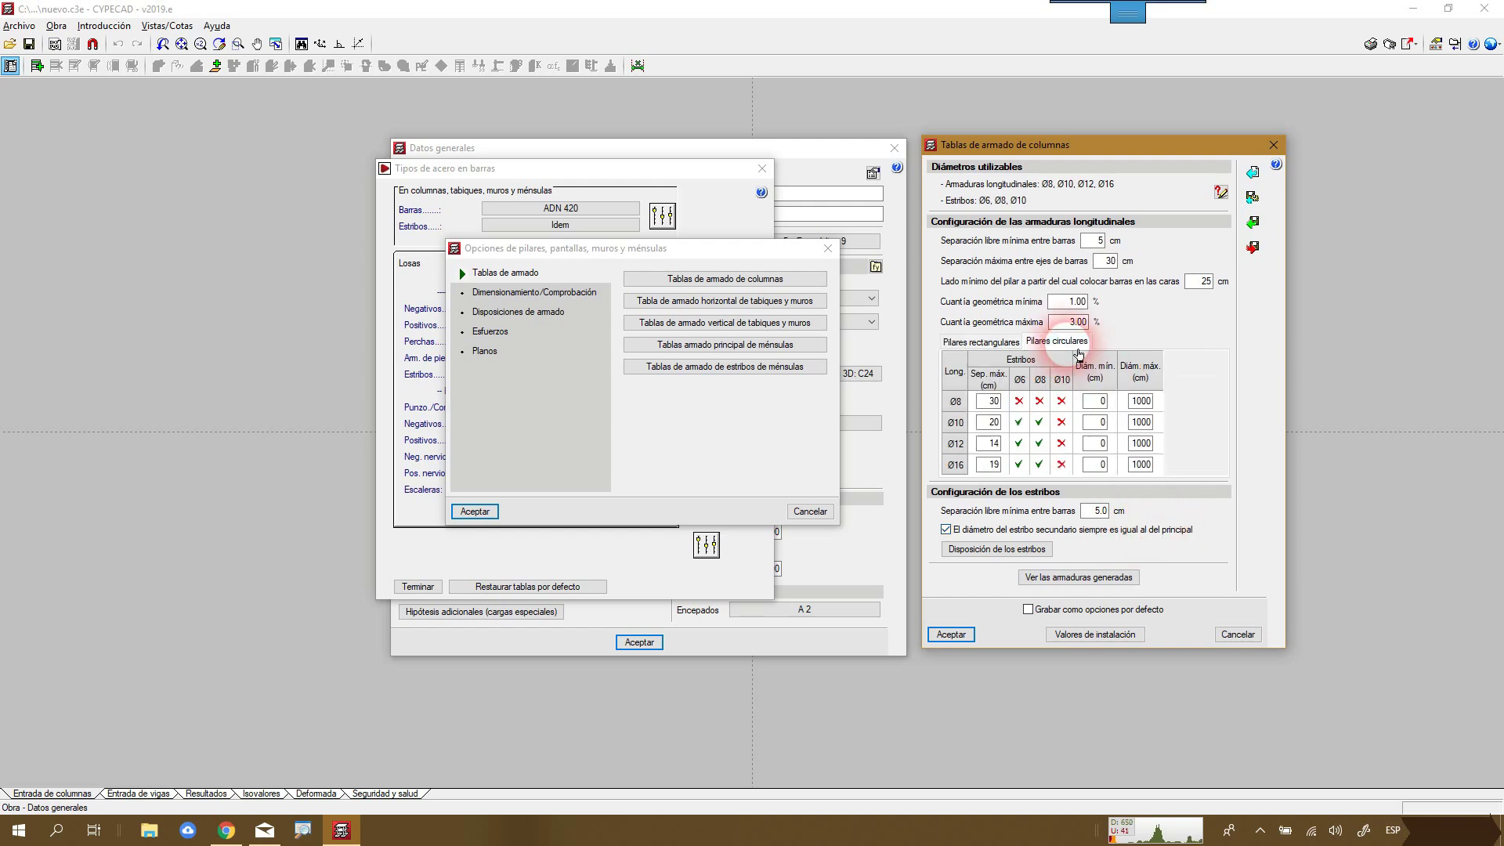
double_click(990, 401)
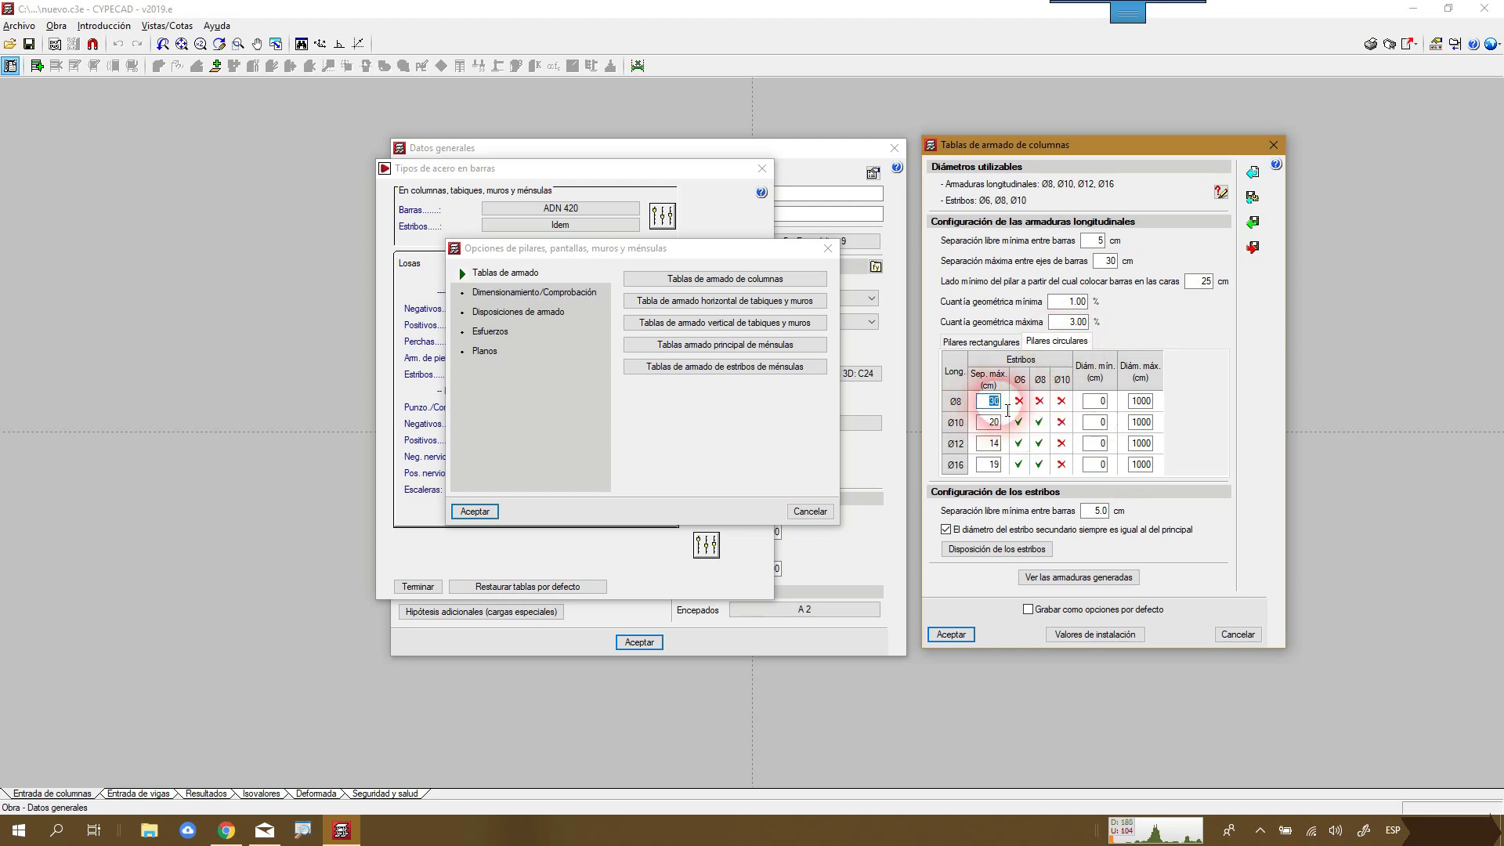
type("20")
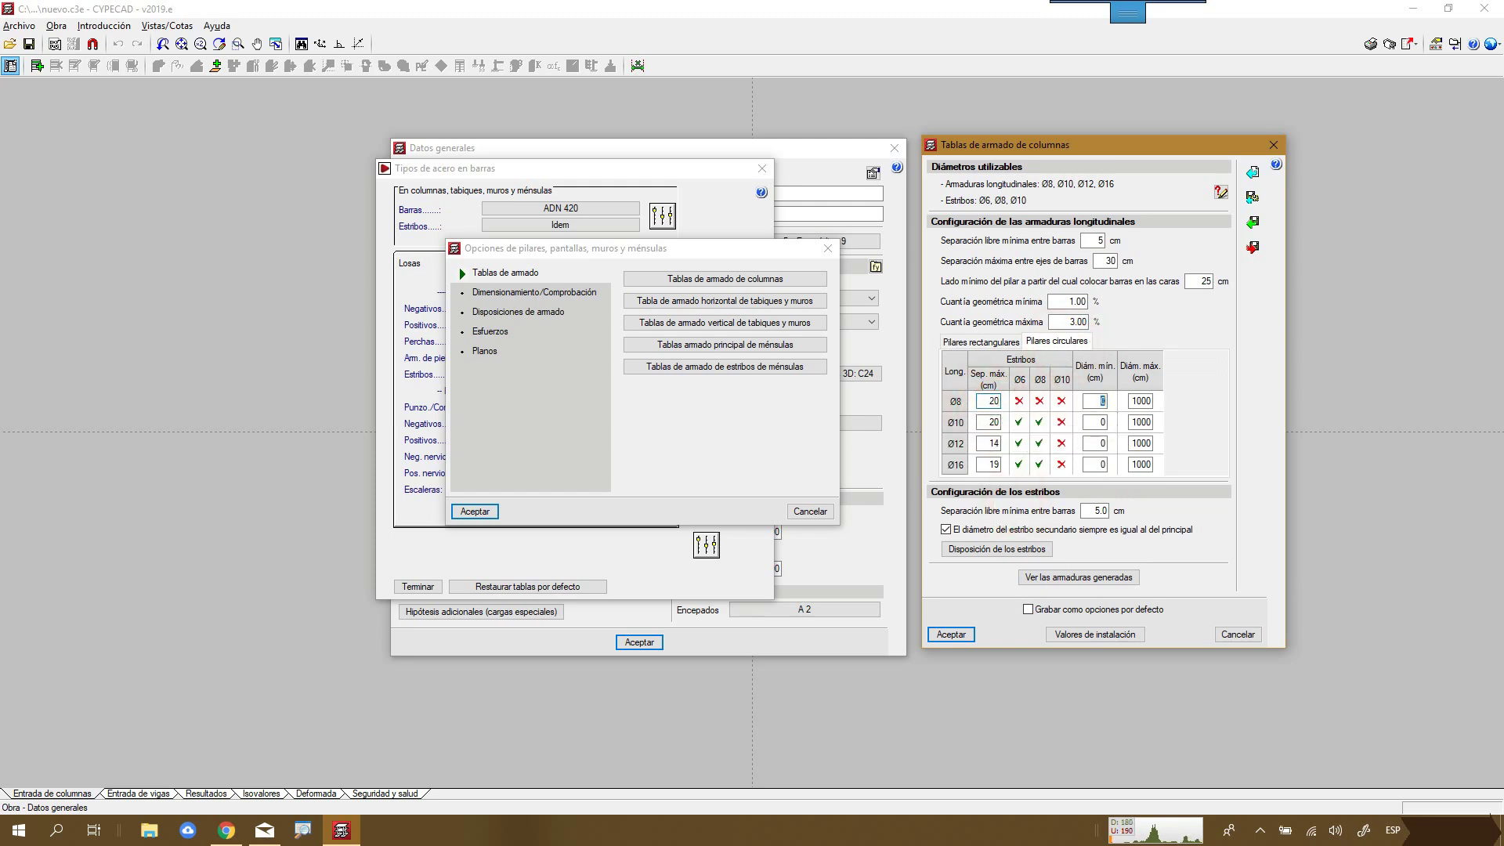
double_click(993, 444)
type("20")
left_click(992, 464)
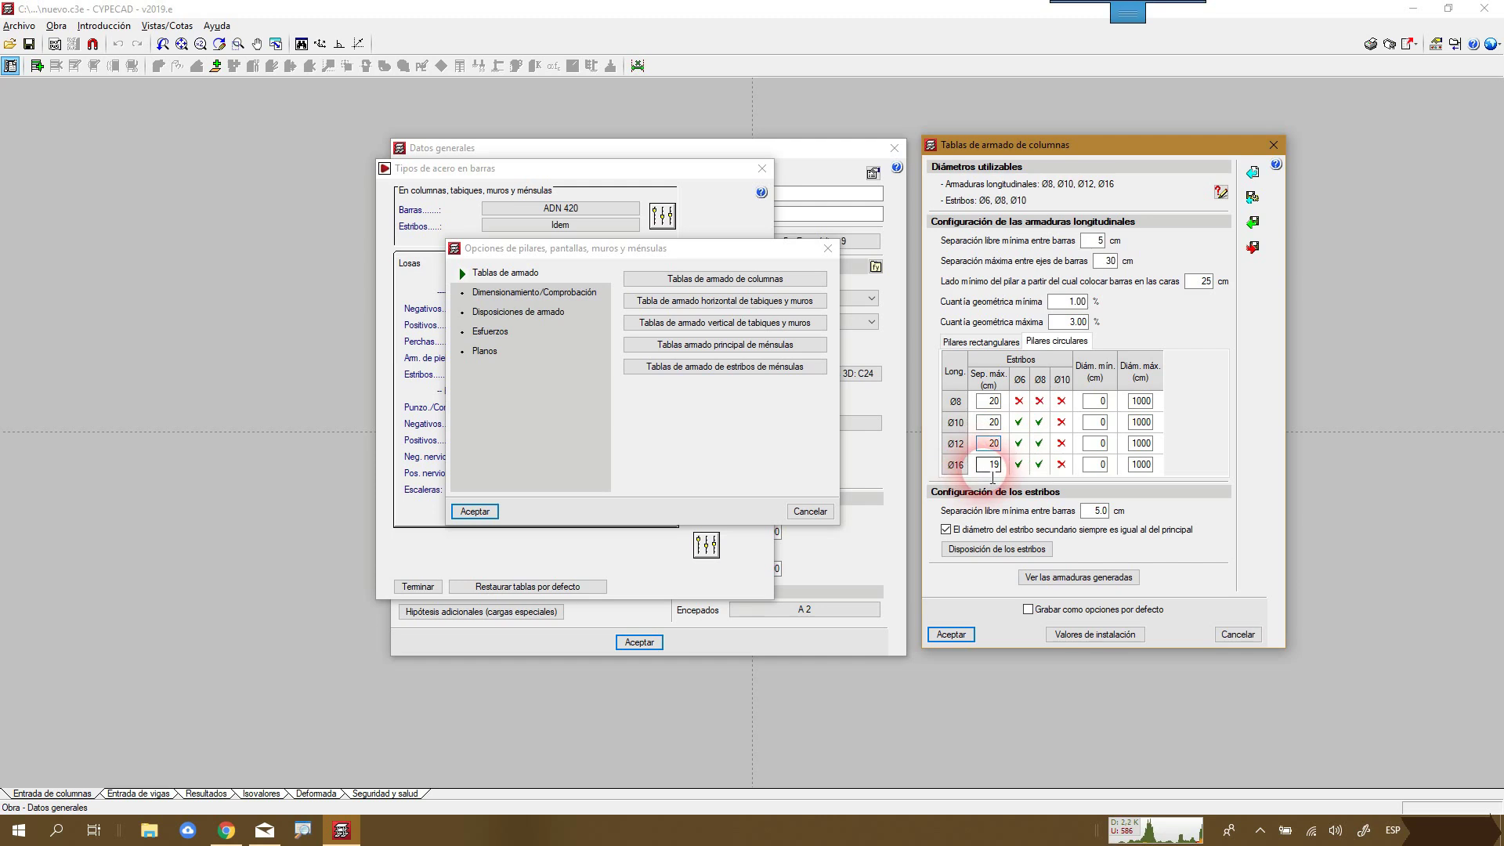
double_click(995, 465)
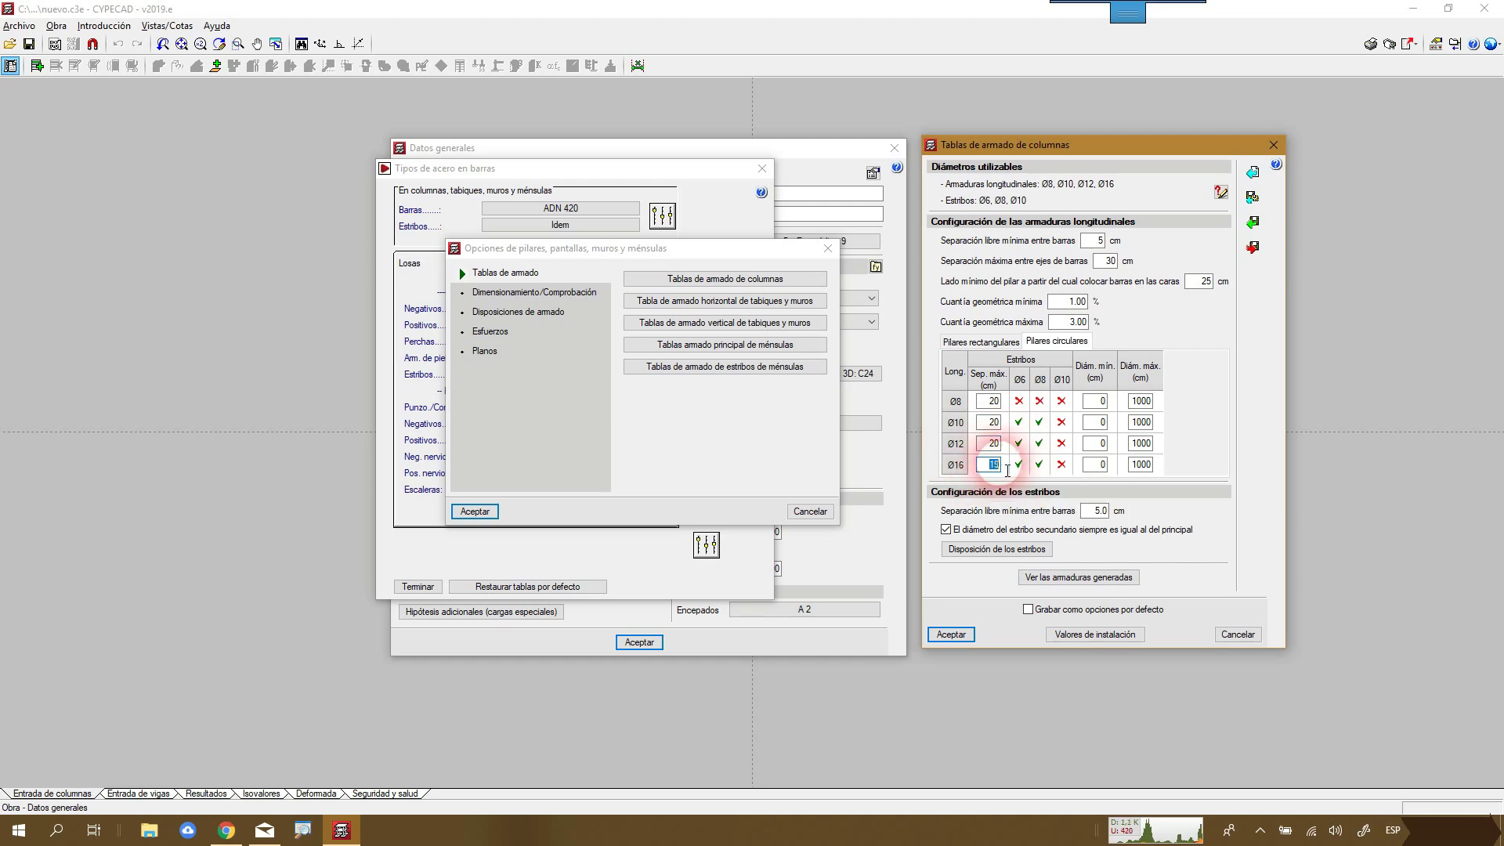
type("20")
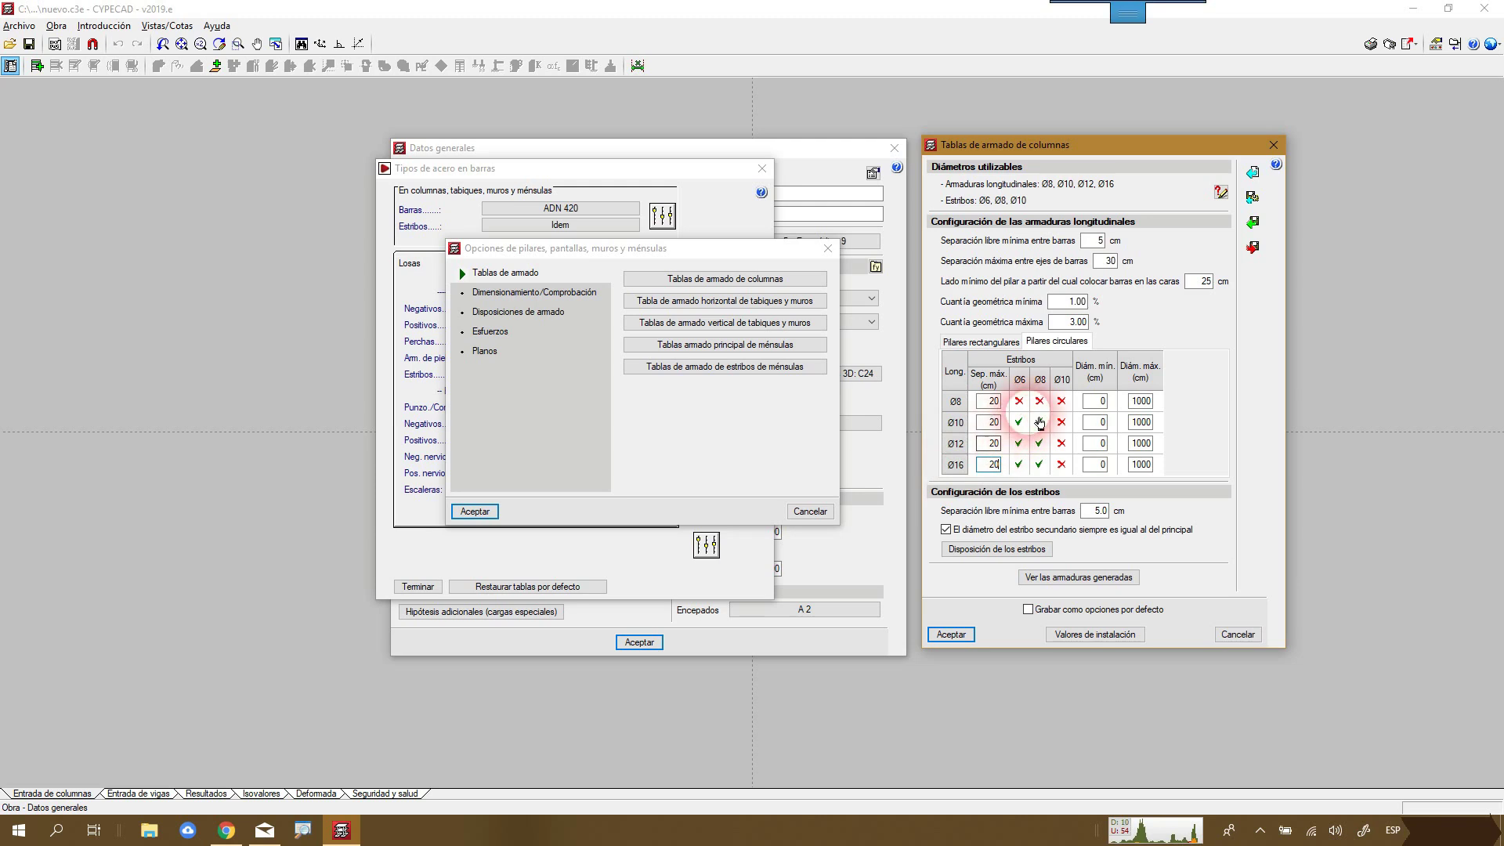
- In circular columns, enable Ø6 stirrups for Ø8 longitudinal bars and Ø10 stirrups for Ø12 and Ø16 bars
left_click(1019, 401)
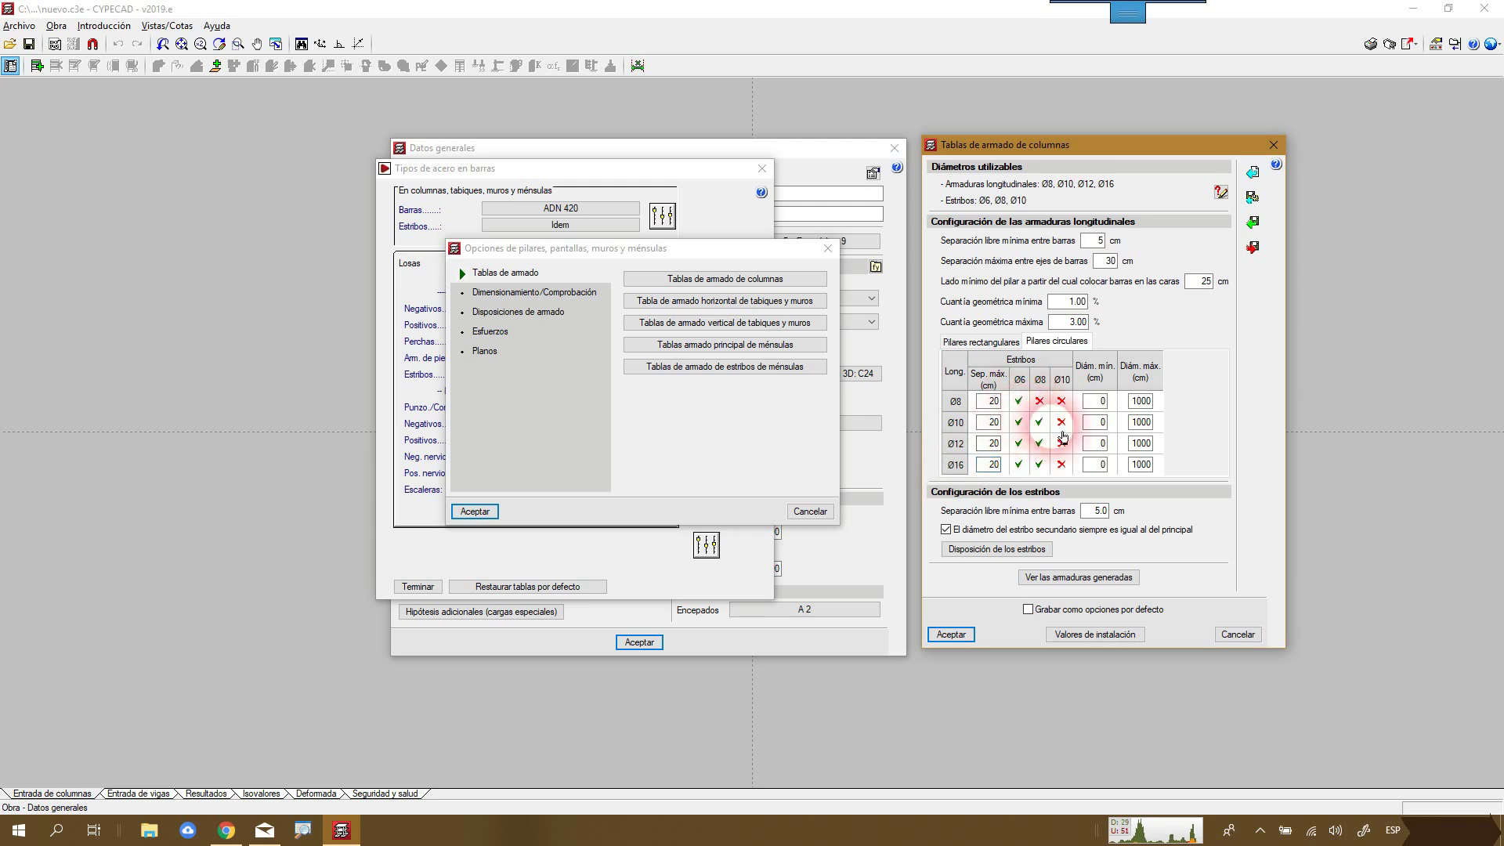
left_click(1070, 443)
left_click(1075, 478)
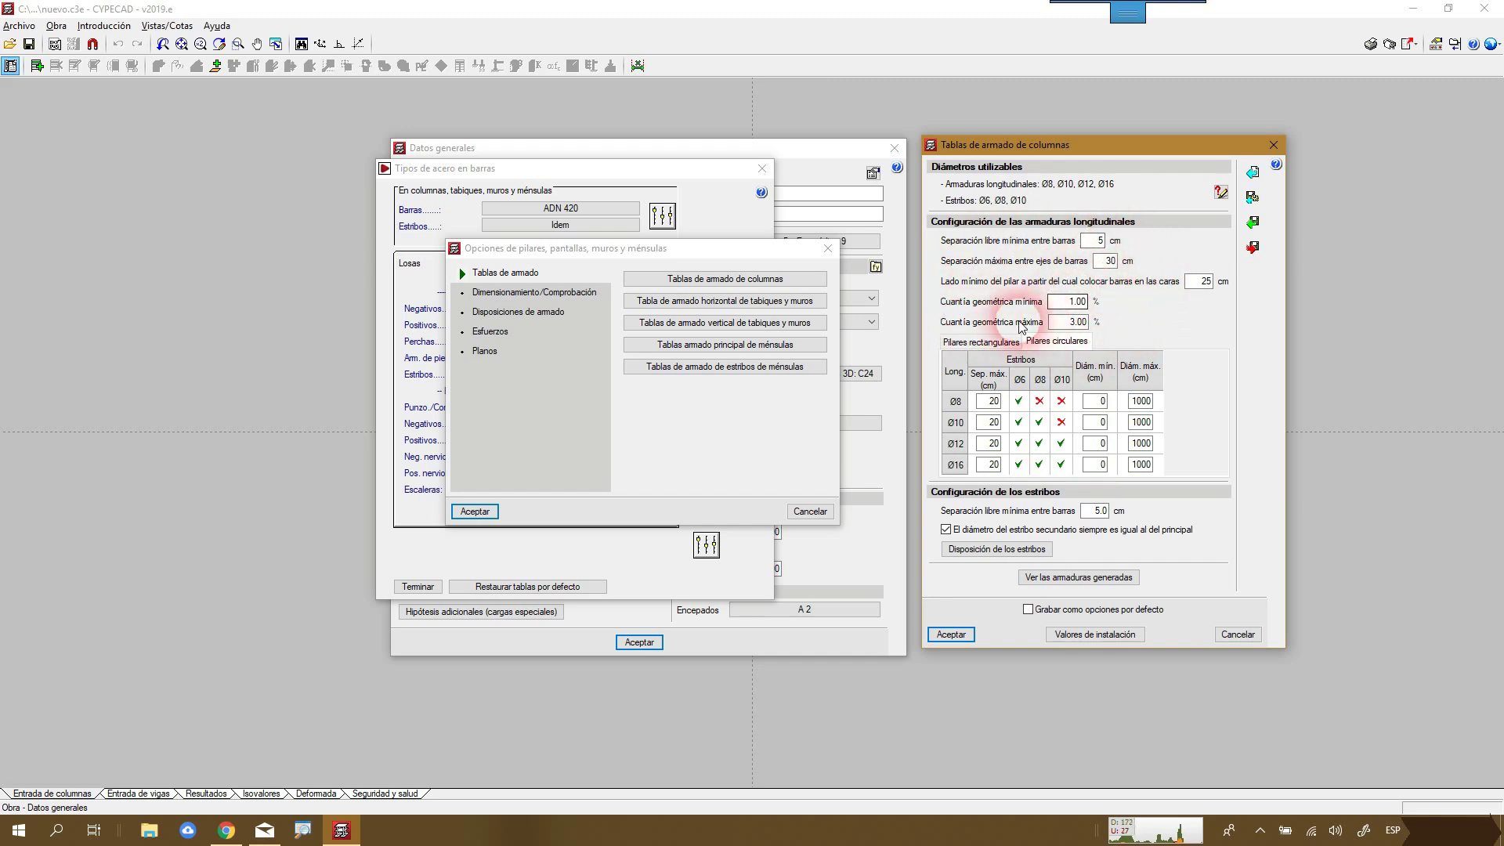
- Review the rectangular and circular column tables and the minimum clear spacing between stirrup bars
left_click(1001, 342)
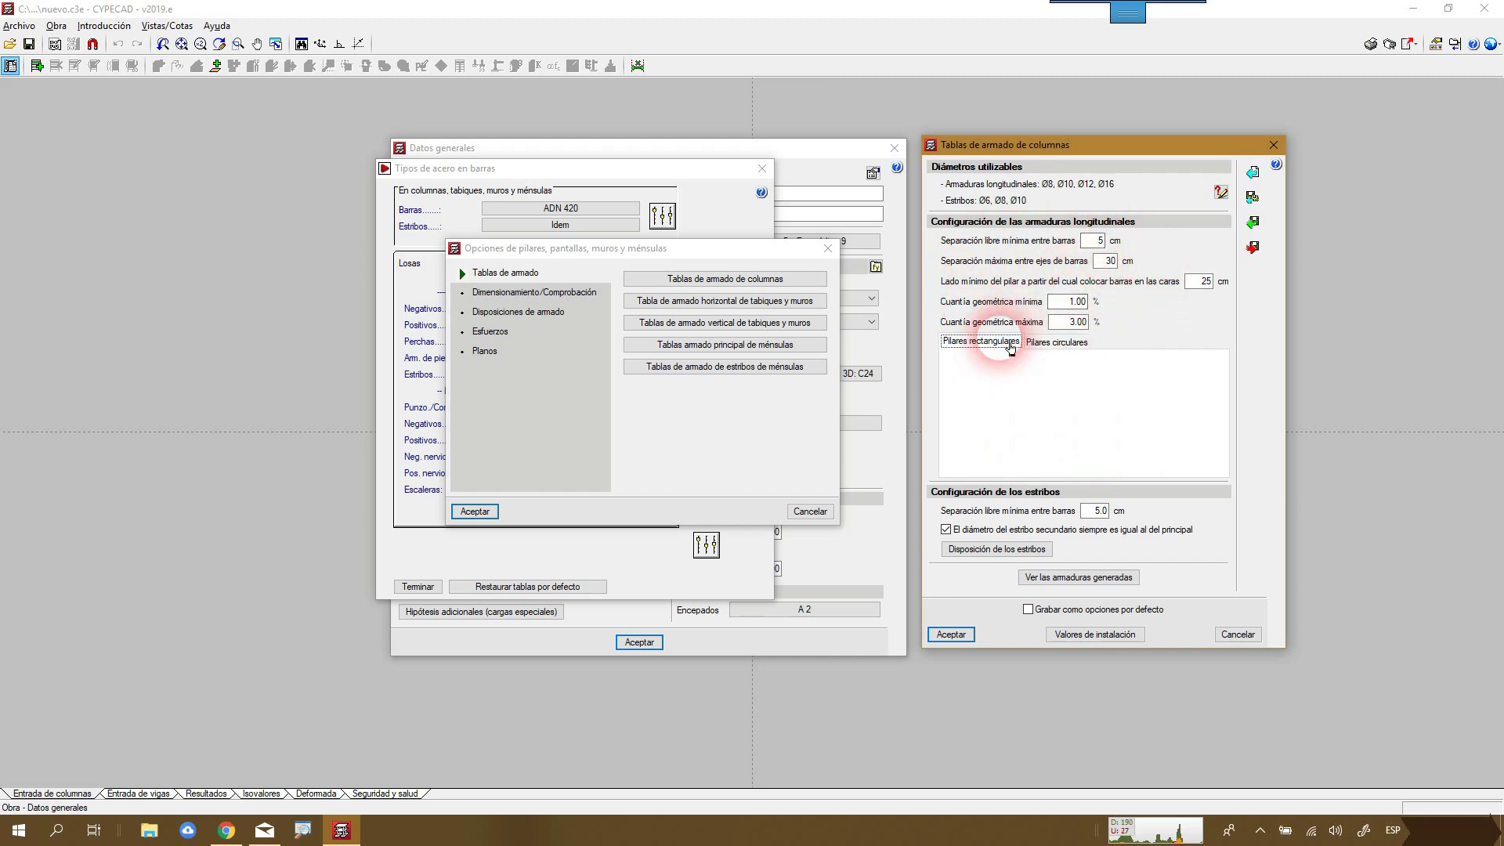
left_click(1072, 345)
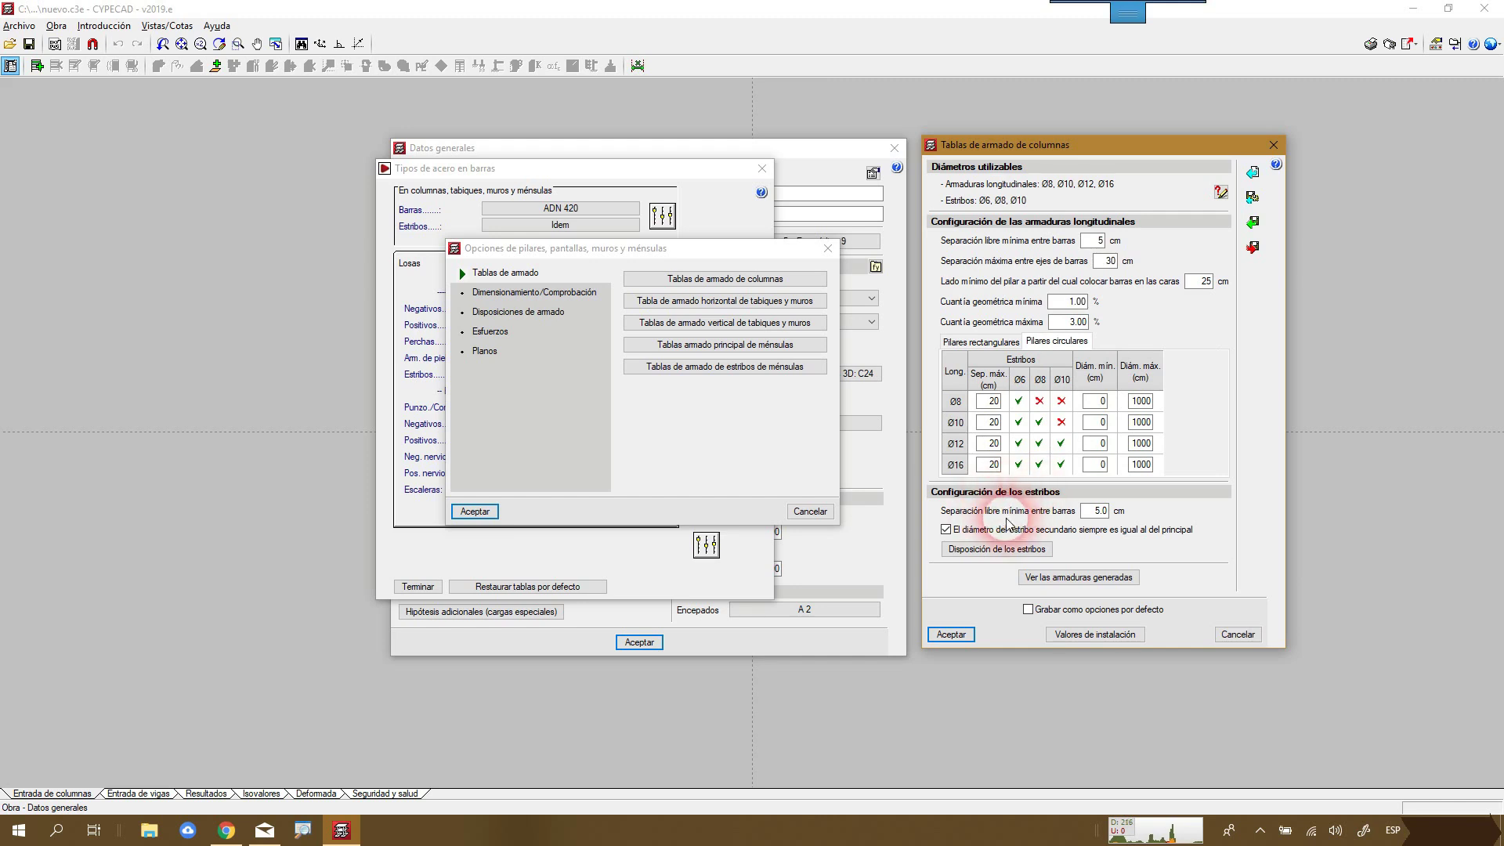
left_click(1006, 344)
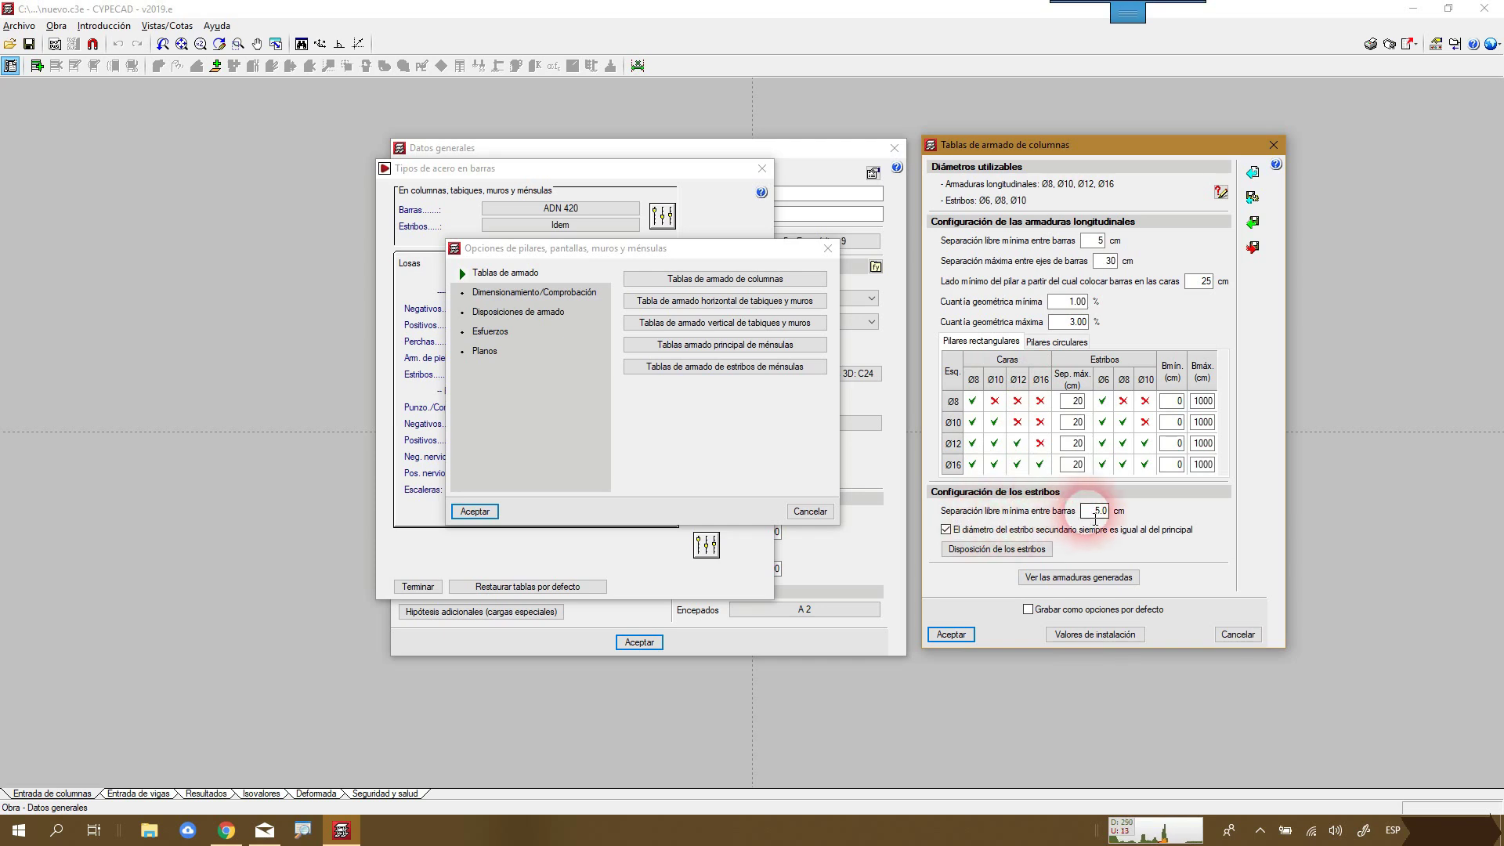
double_click(1097, 513)
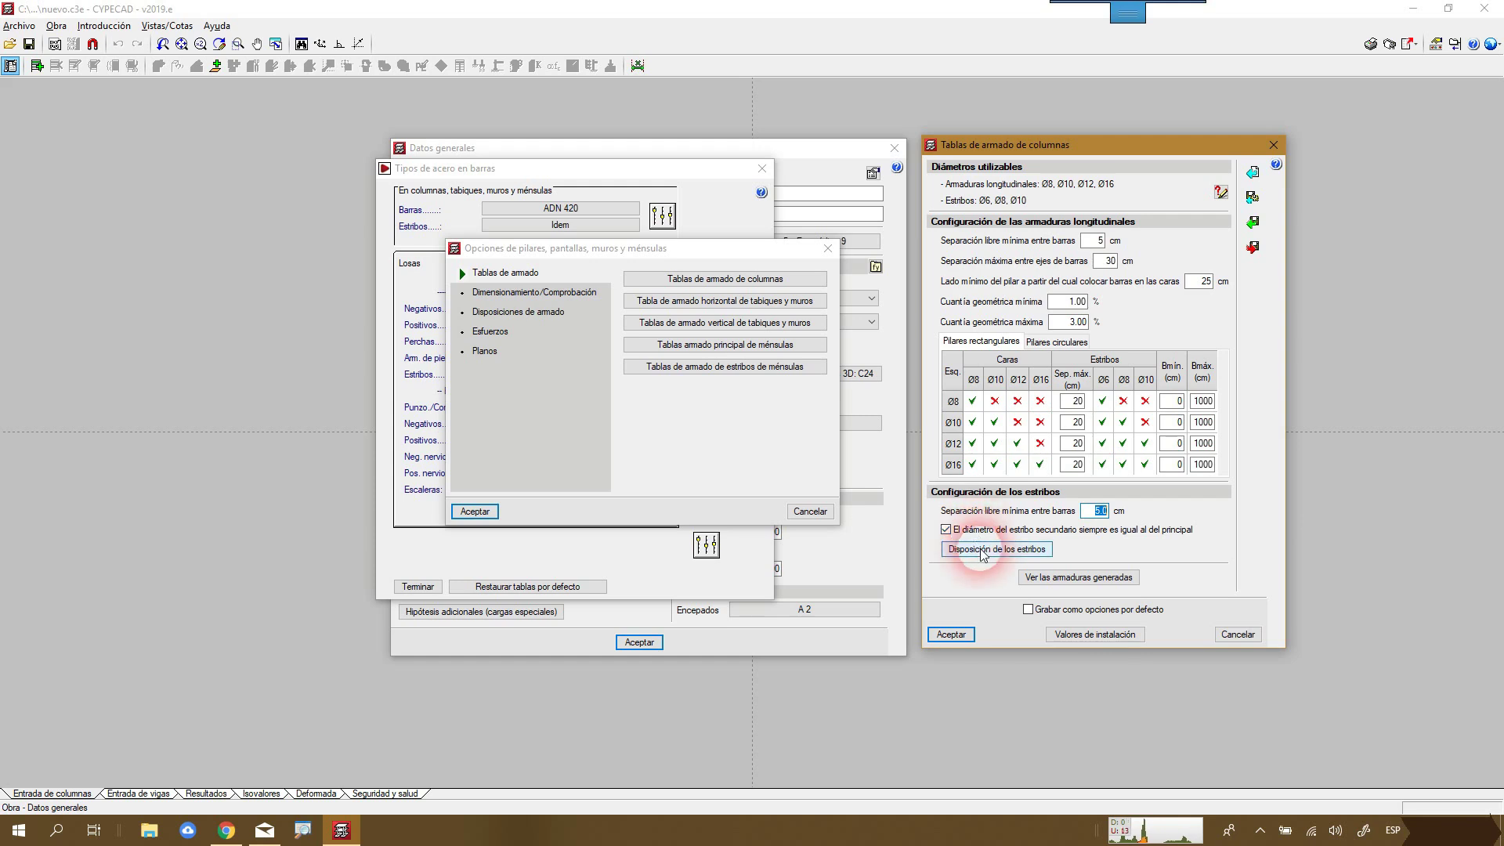
- Open the stirrup arrangement options for columns and place their dialog beside the column reinforcement tables
left_click(983, 551)
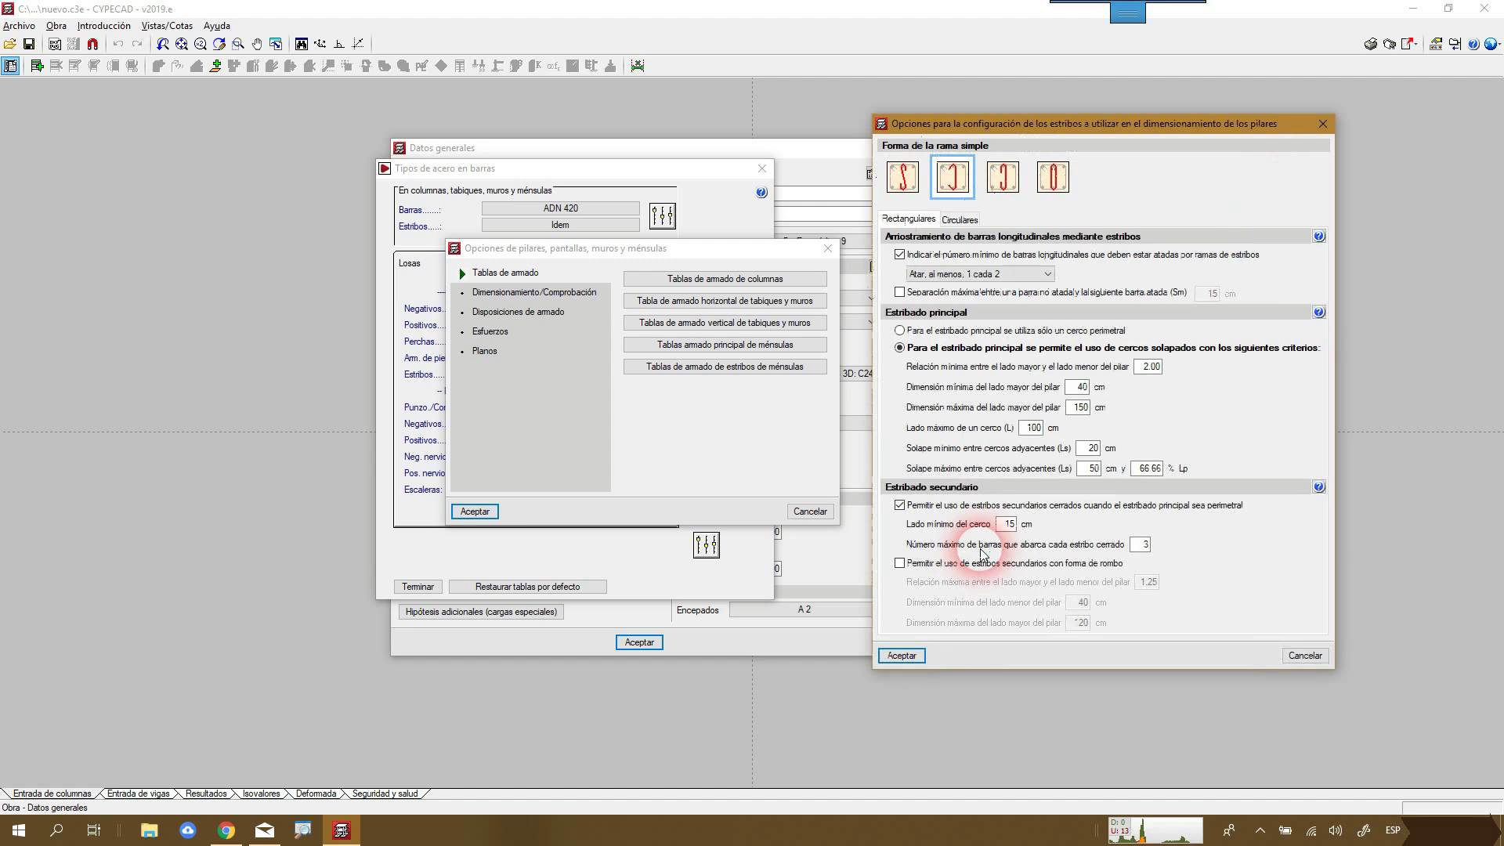
left_click_drag(1073, 125, 586, 129)
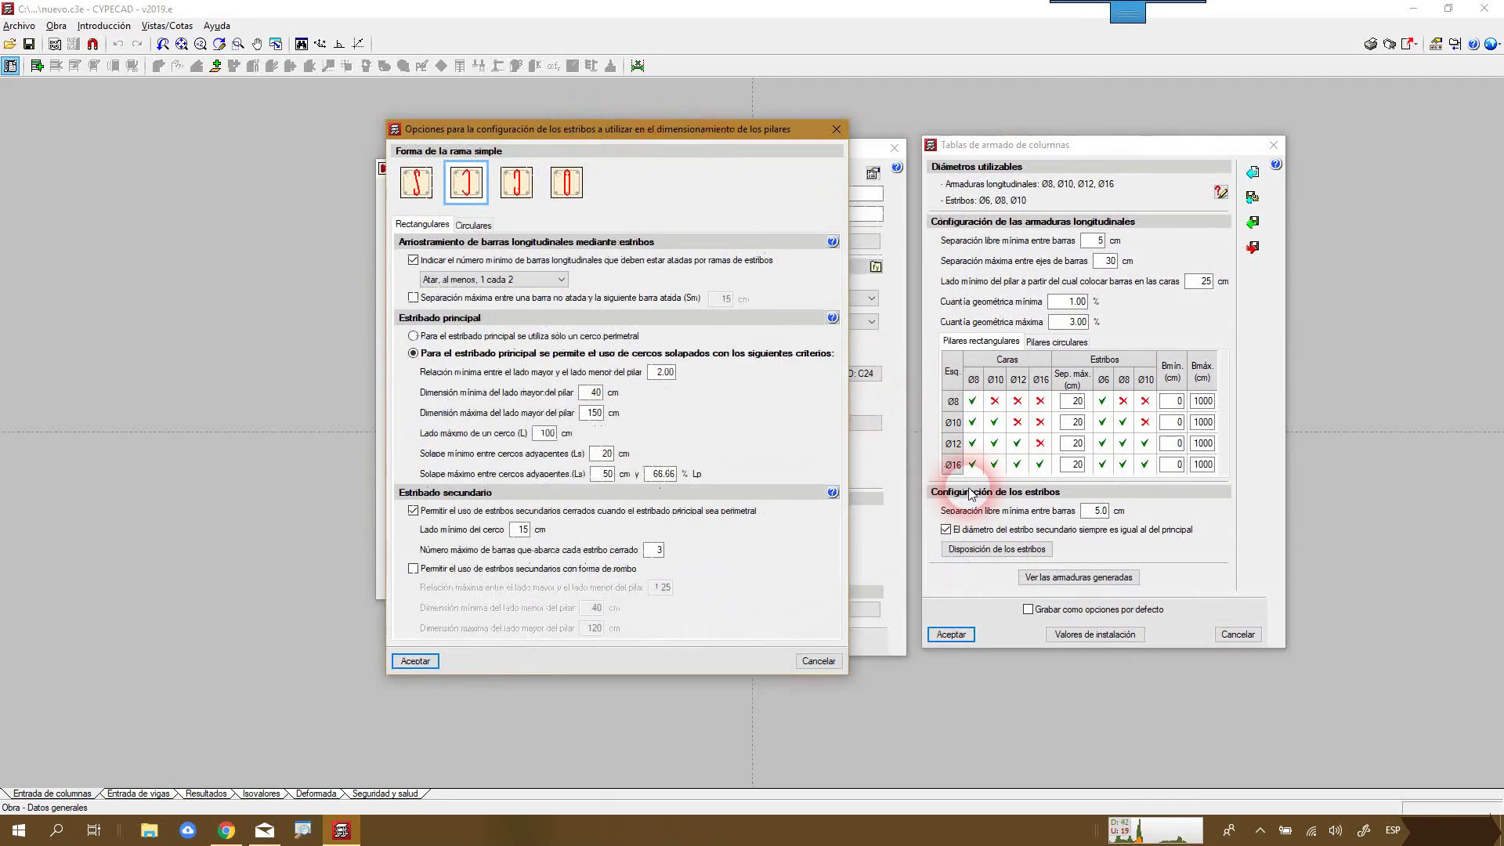
mouse_move(1053, 535)
left_mouse_down()
mouse_move(1022, 532)
mouse_move(994, 570)
mouse_move(1058, 539)
left_mouse_up()
mouse_move(974, 513)
left_mouse_down()
mouse_move(638, 192)
mouse_move(647, 205)
left_mouse_up()
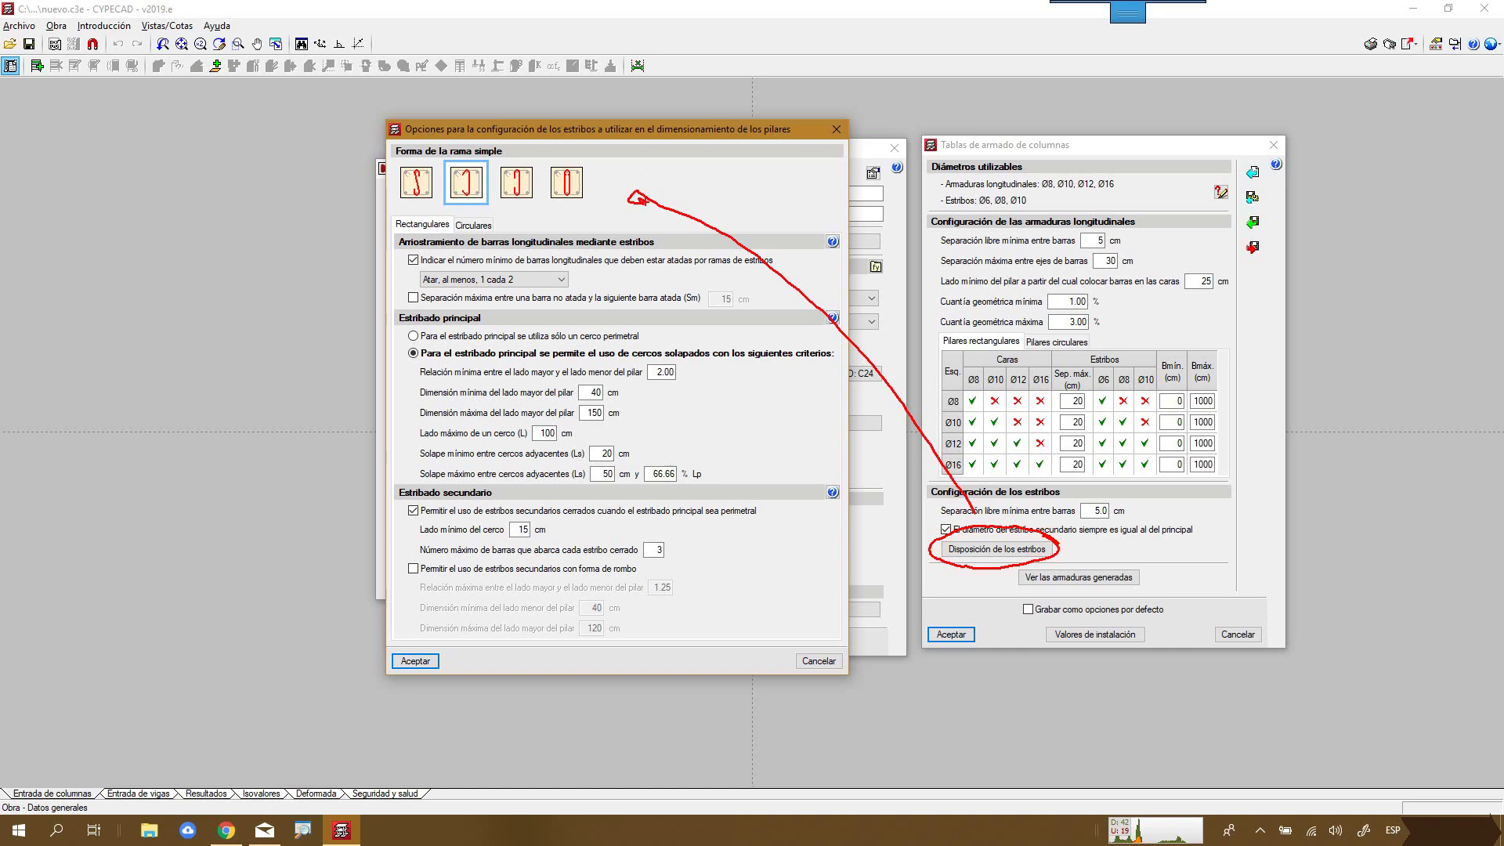
key("Escape")
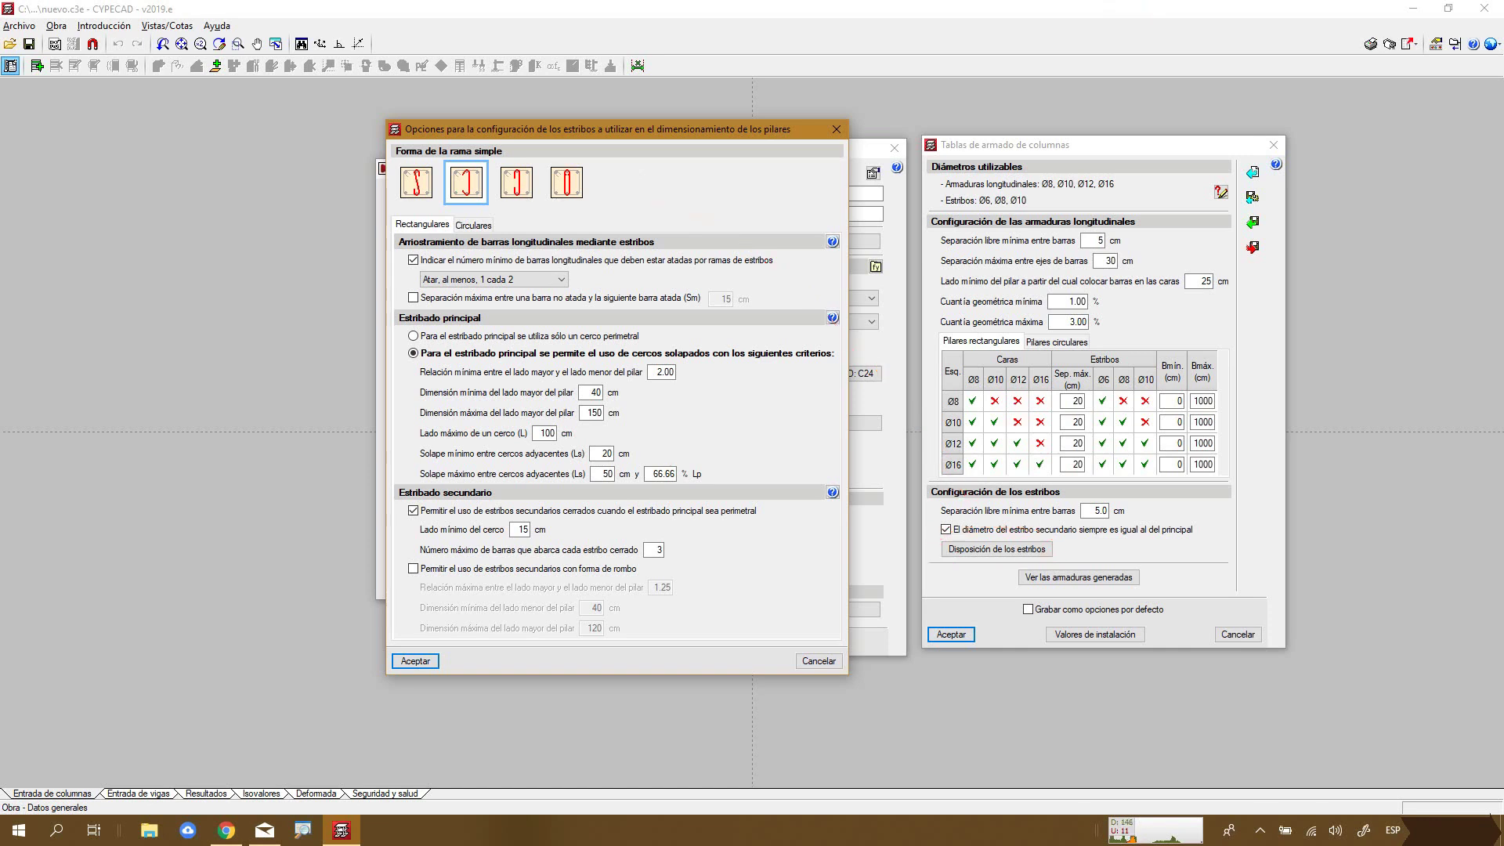
- Compare the stirrup options for rectangular and circular columns and examine the available simple branch shapes
left_click_drag(635, 130, 651, 140)
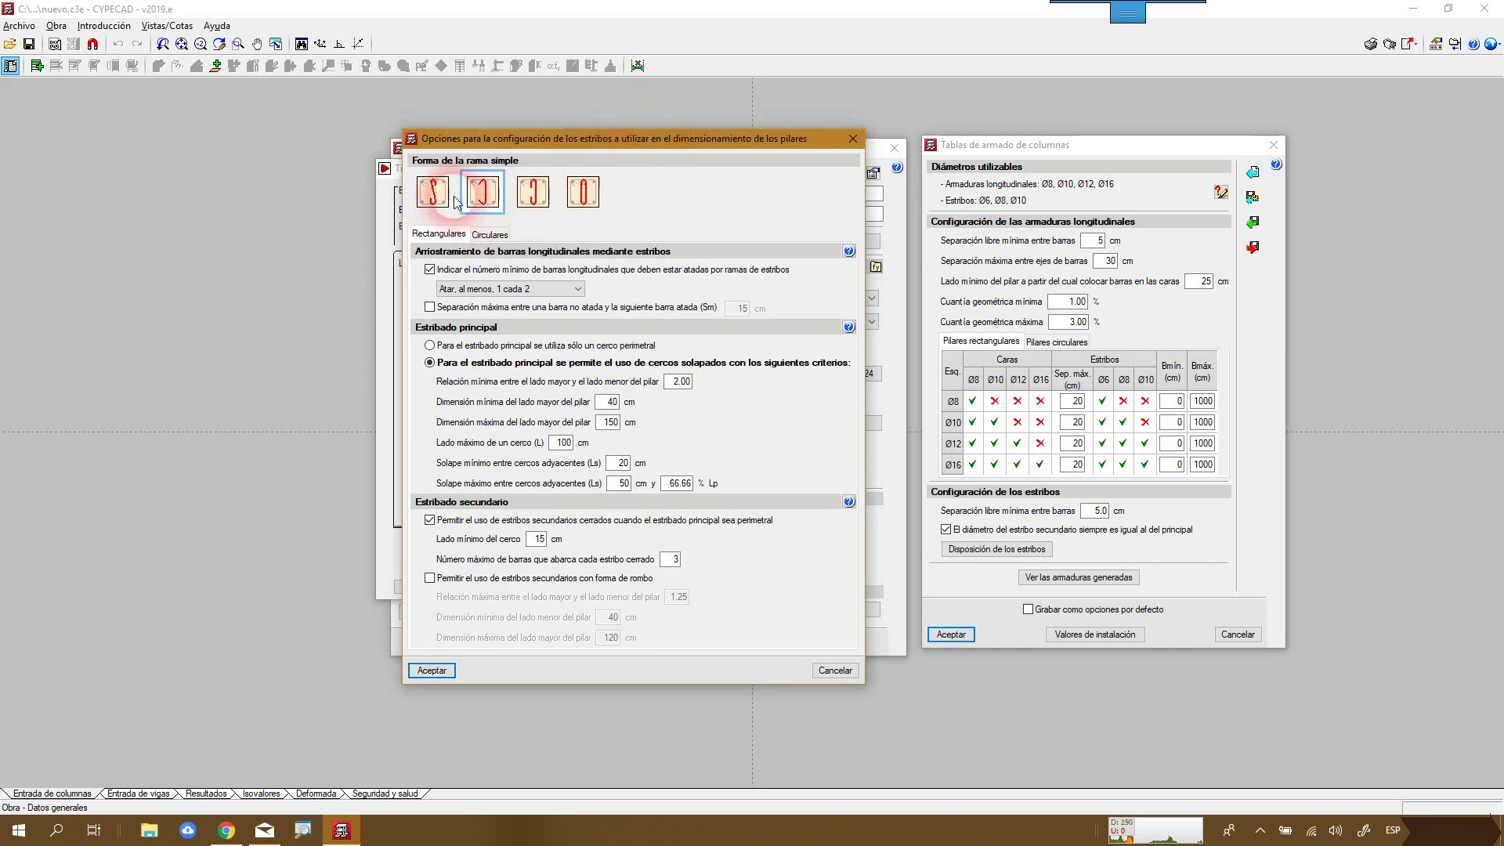
left_click(444, 238)
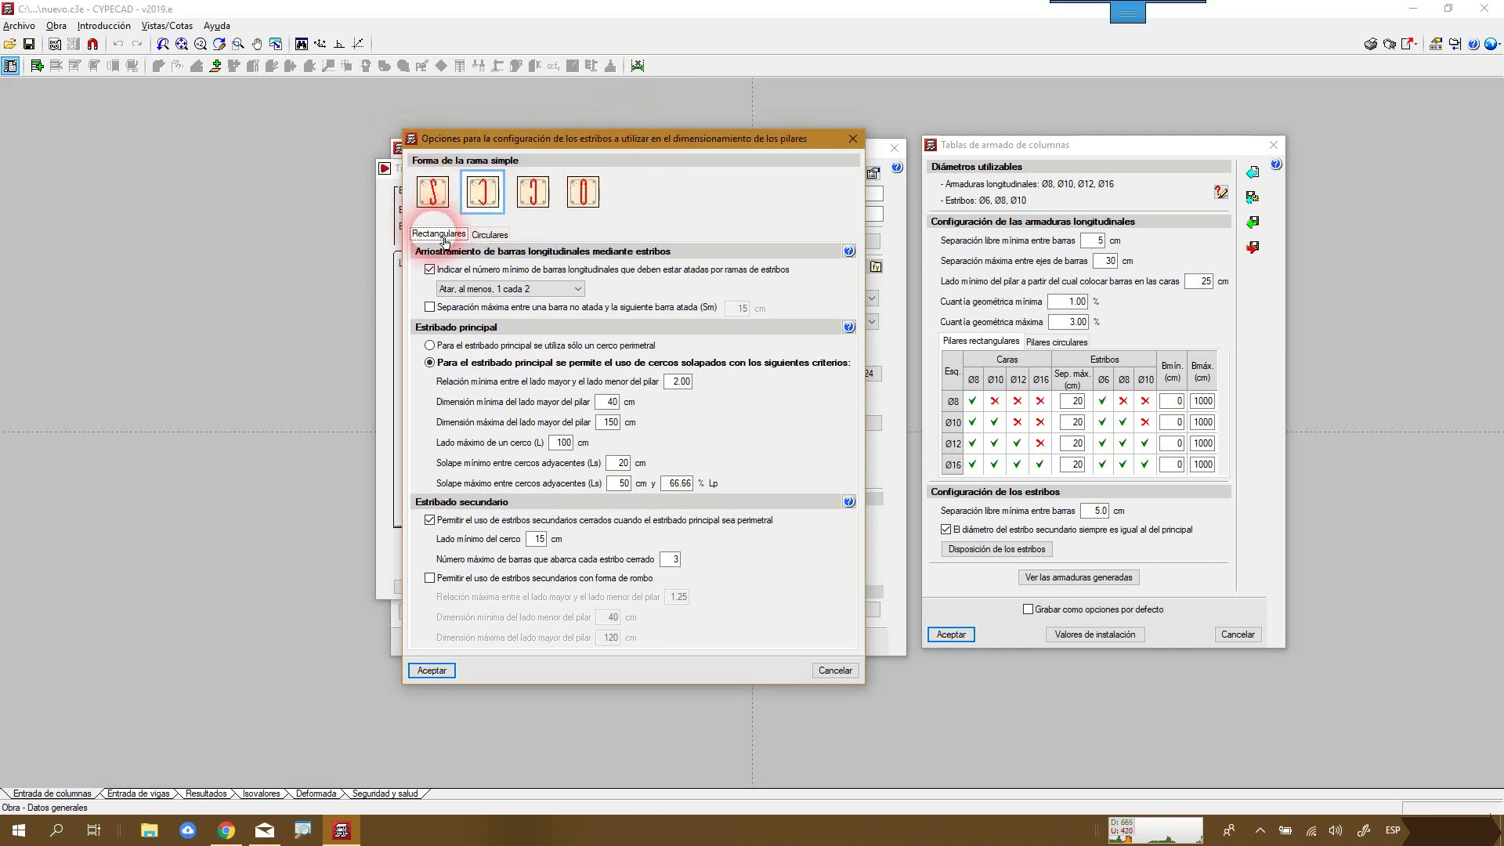
left_click(492, 236)
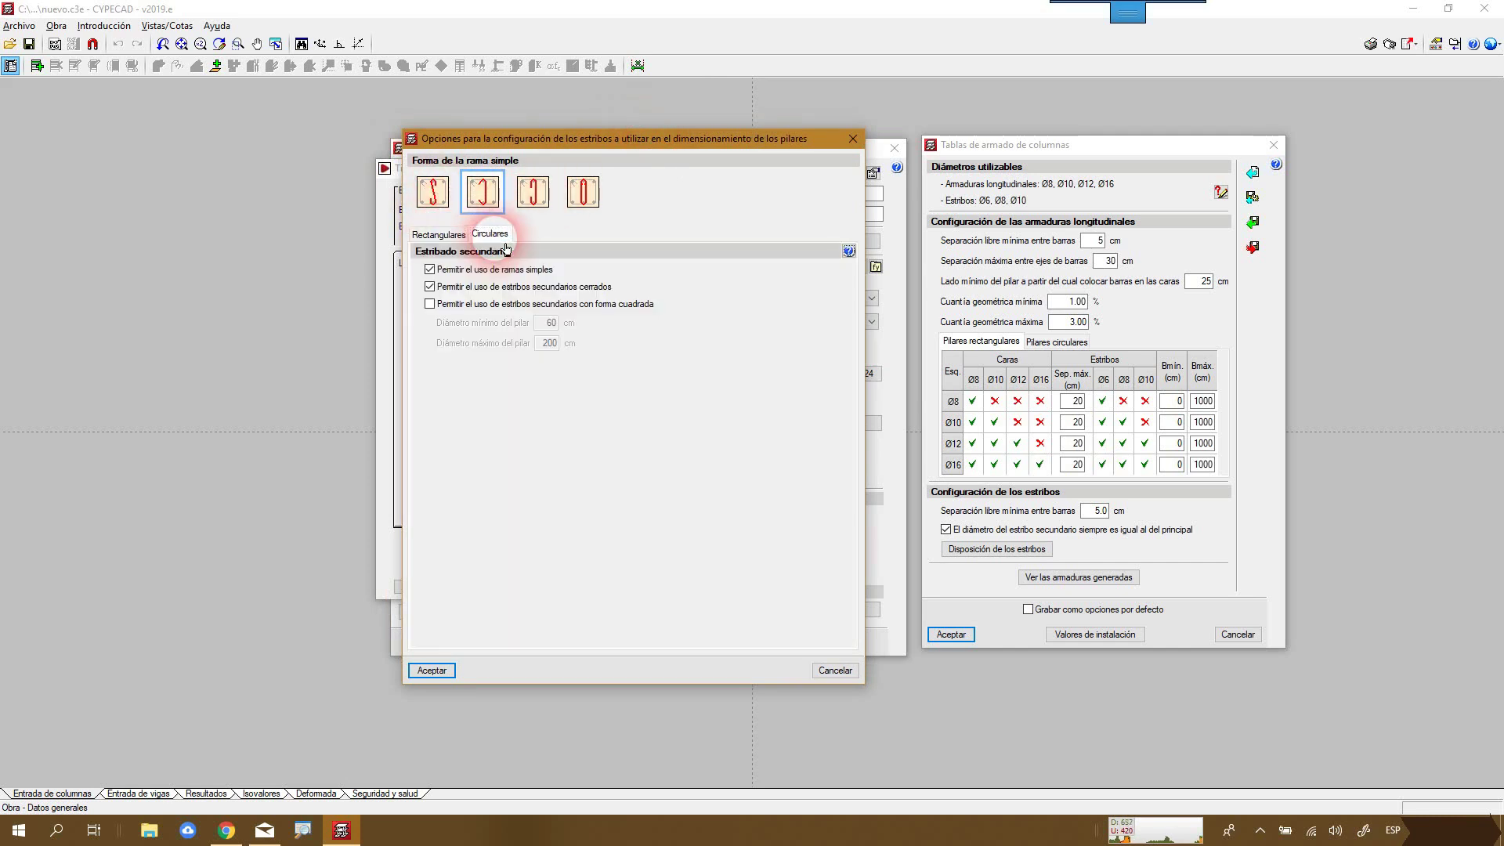
left_click(458, 243)
left_click(446, 204)
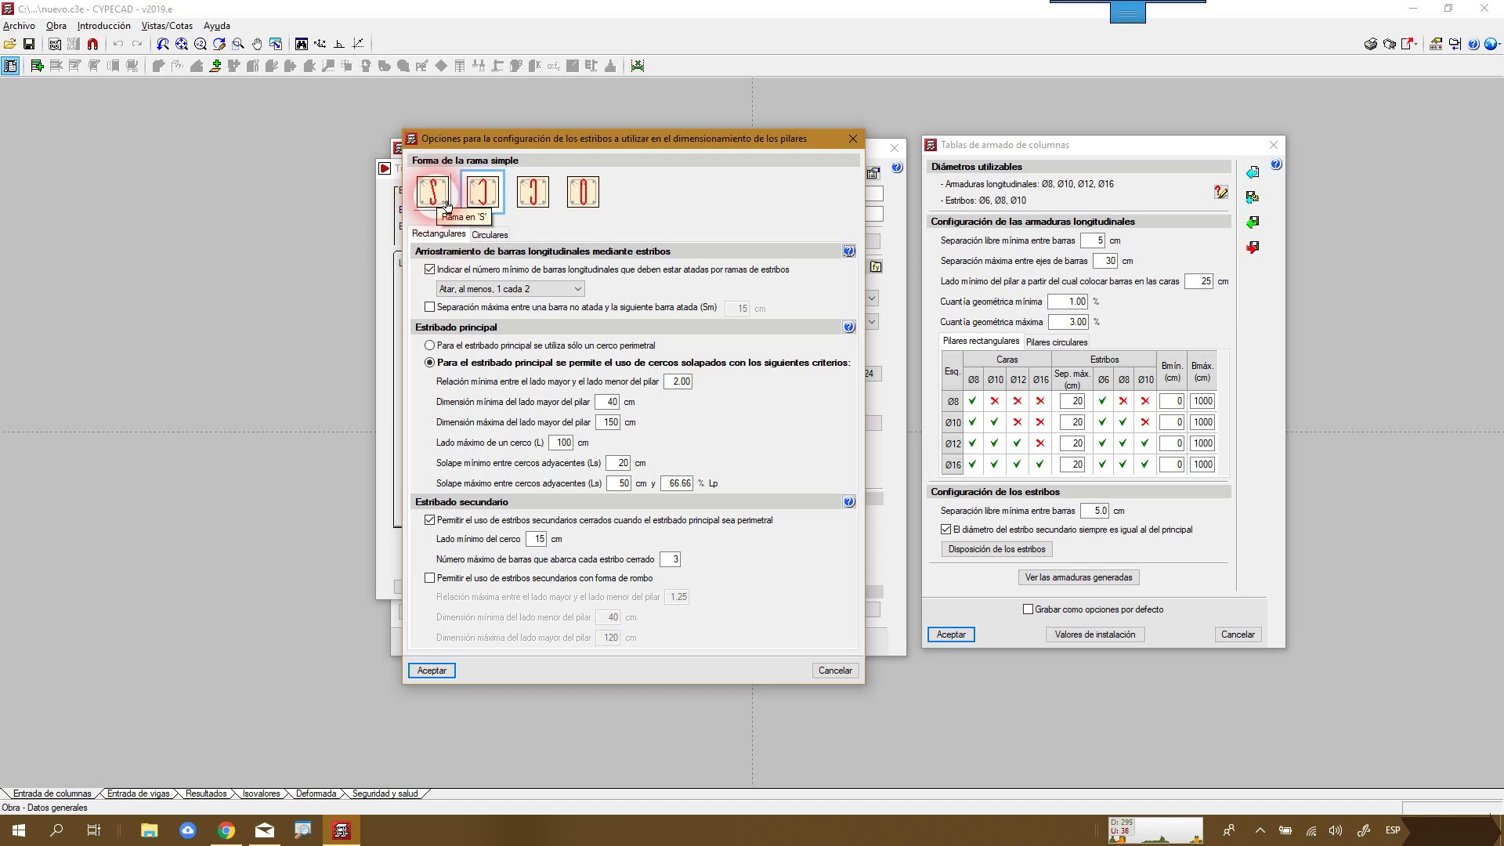
left_click(453, 209)
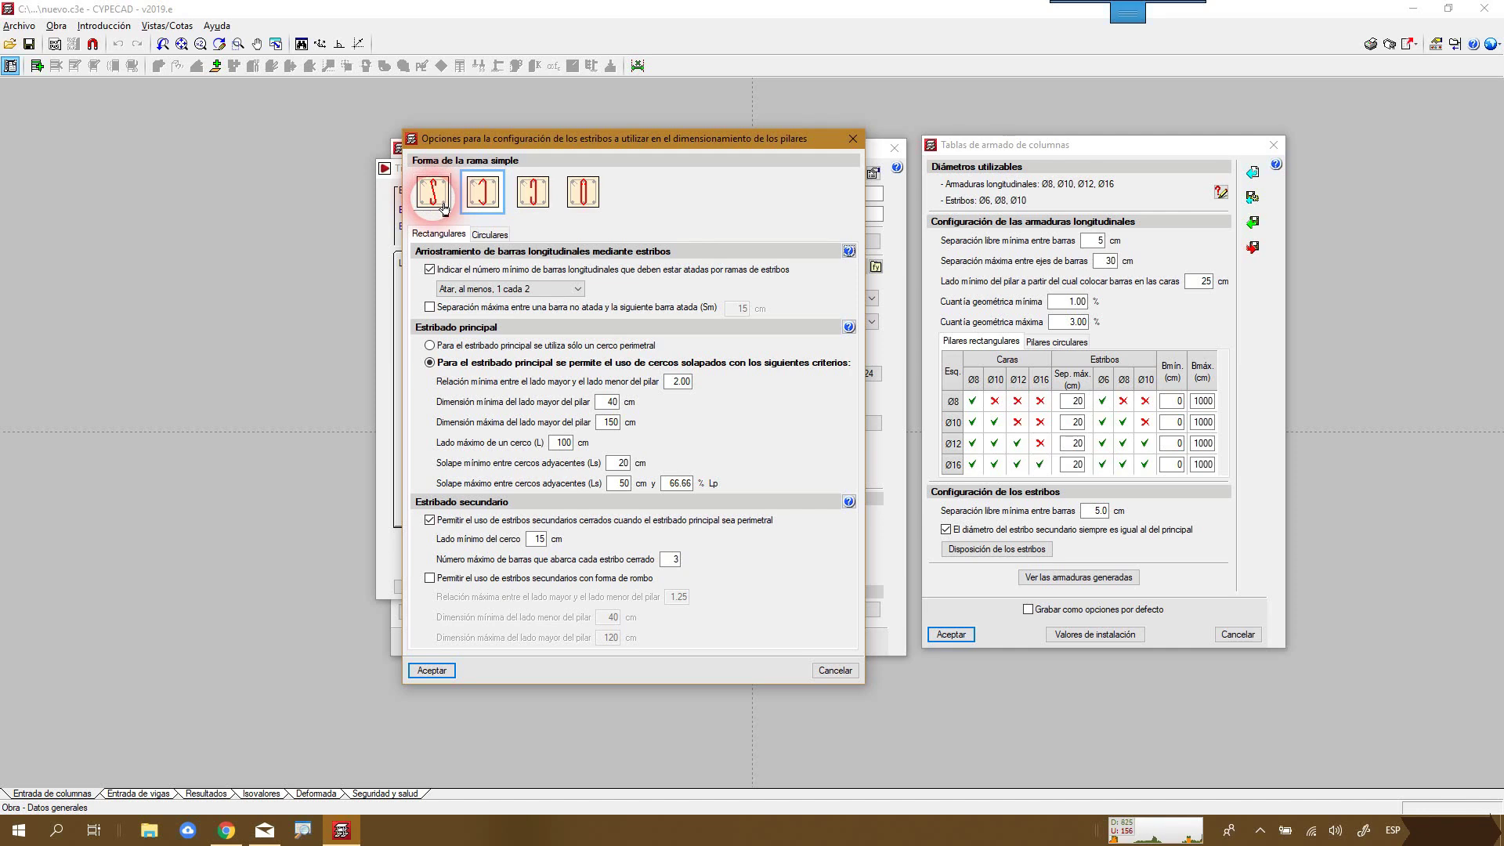
left_click(496, 206)
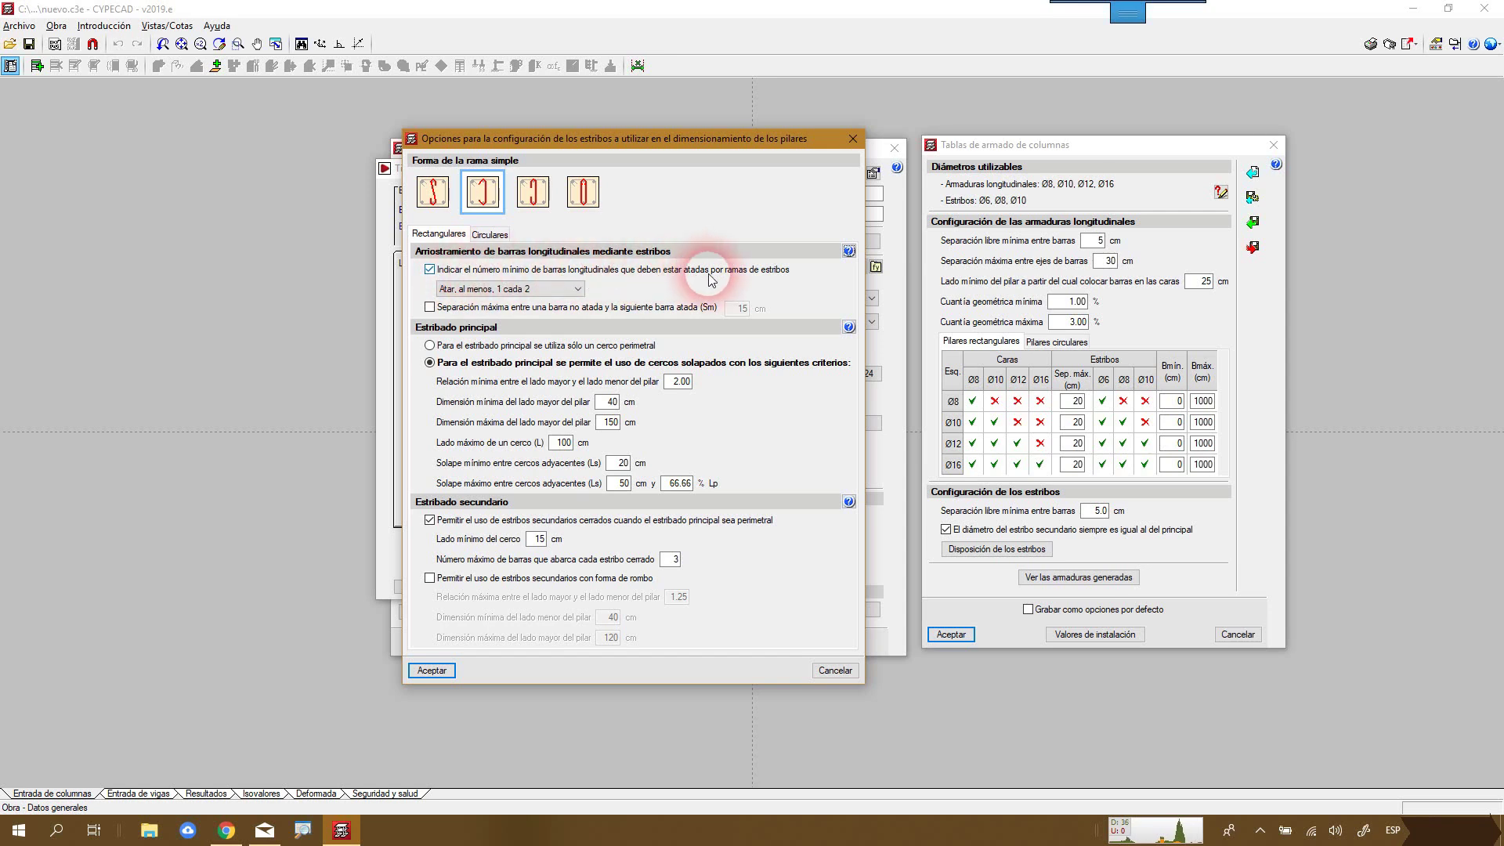
- Try the rectangular columns' longitudinal bar bracing options: the minimum number of tied bars and the maximum untied-to-tied bar spacing (Sm)
left_click(576, 289)
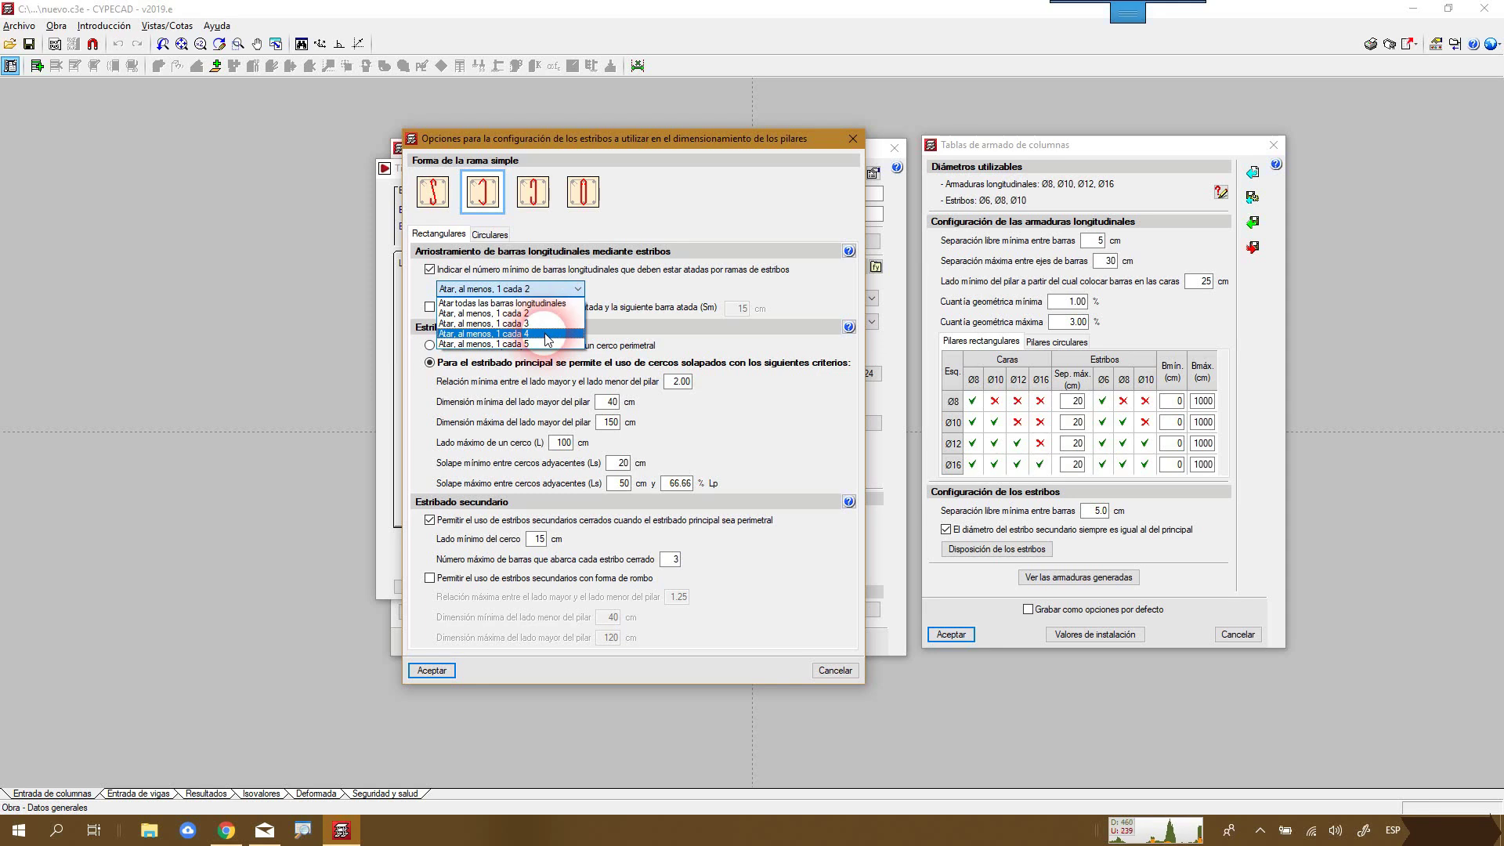
left_click(618, 296)
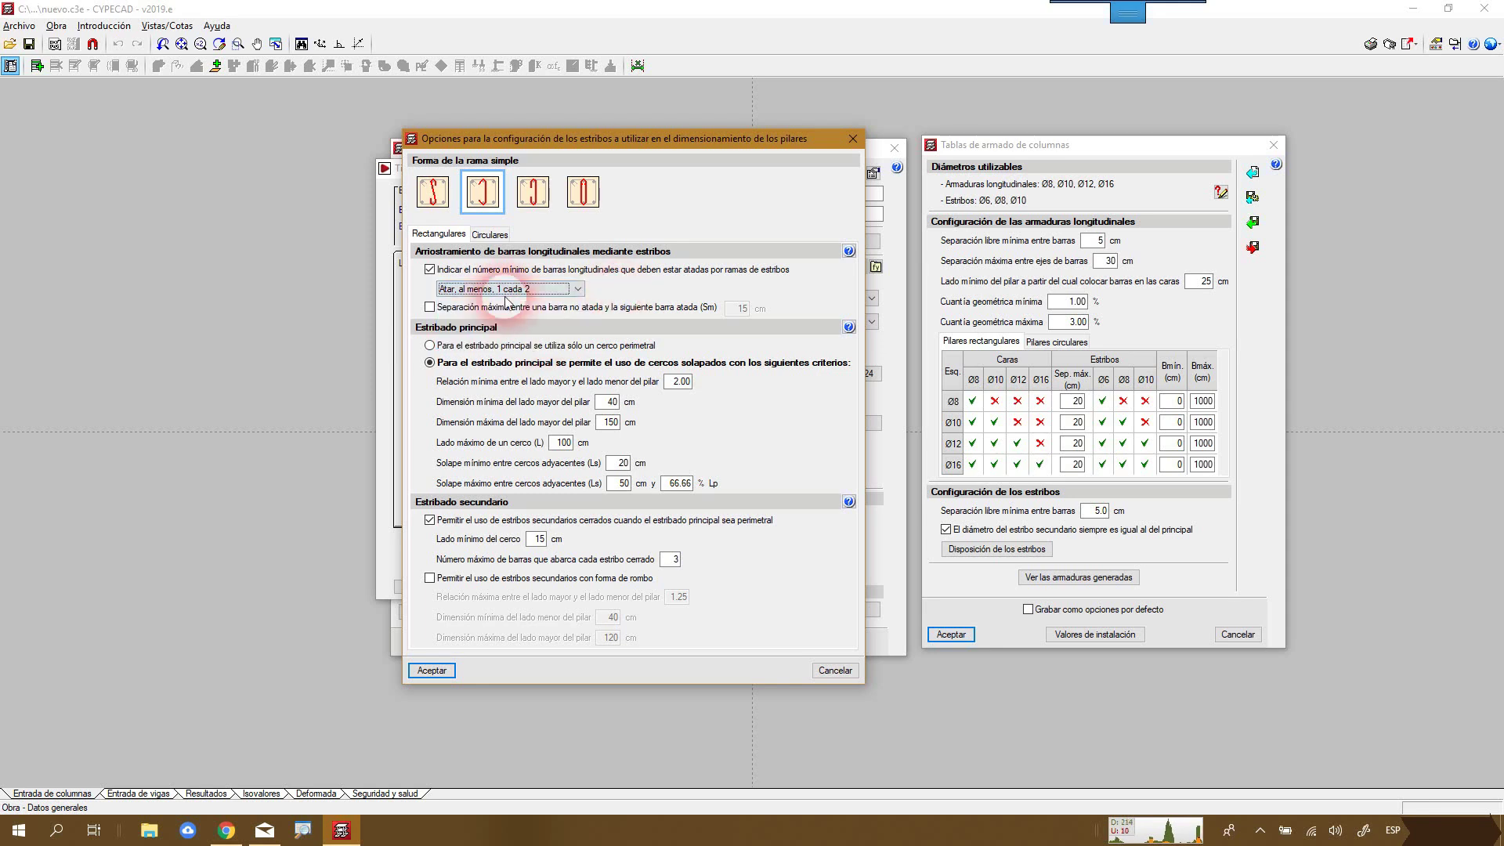
left_click(430, 269)
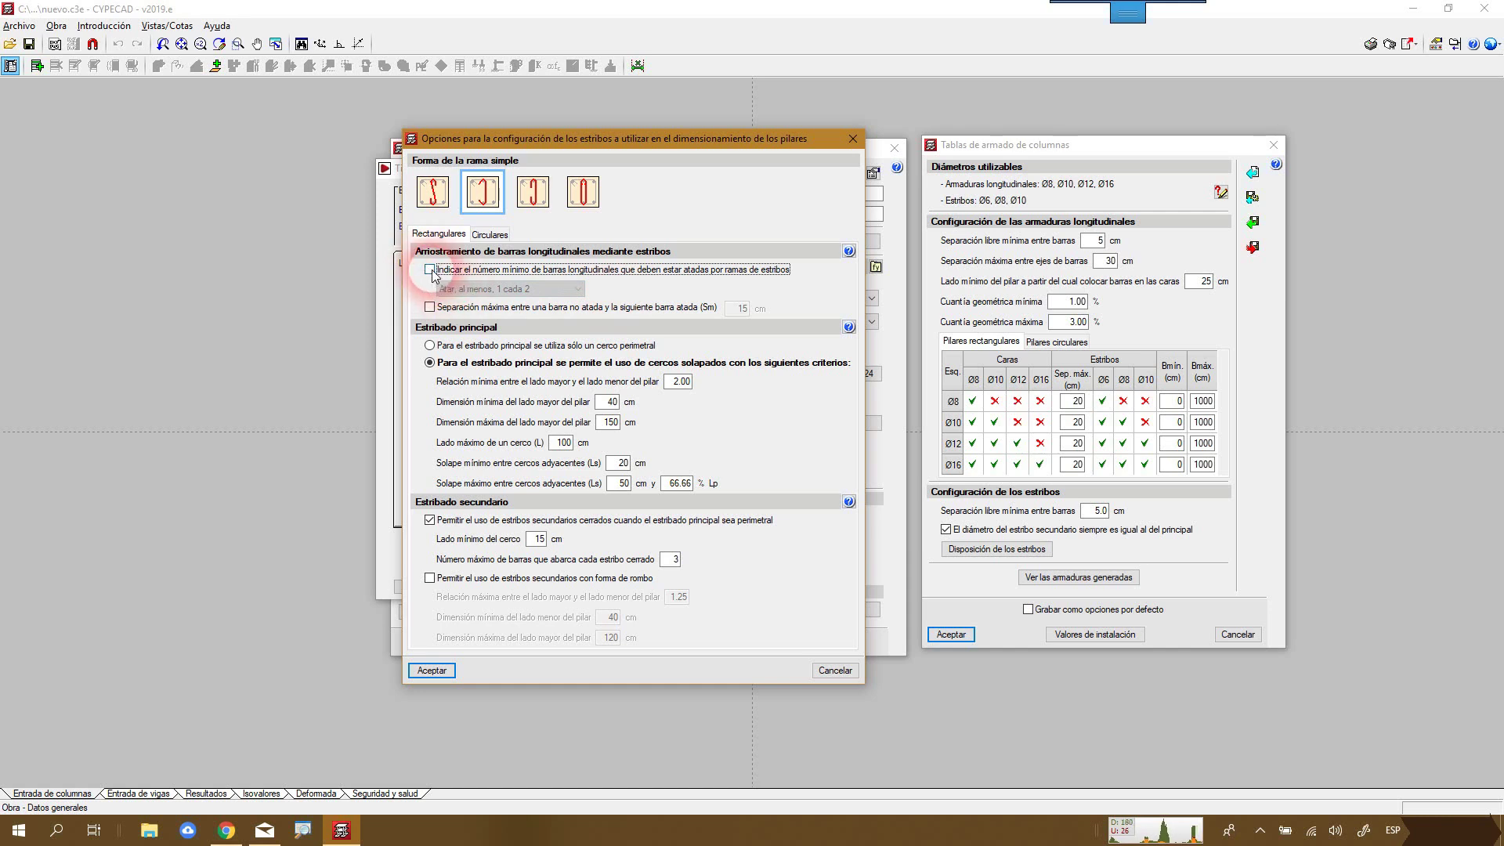
left_click(430, 271)
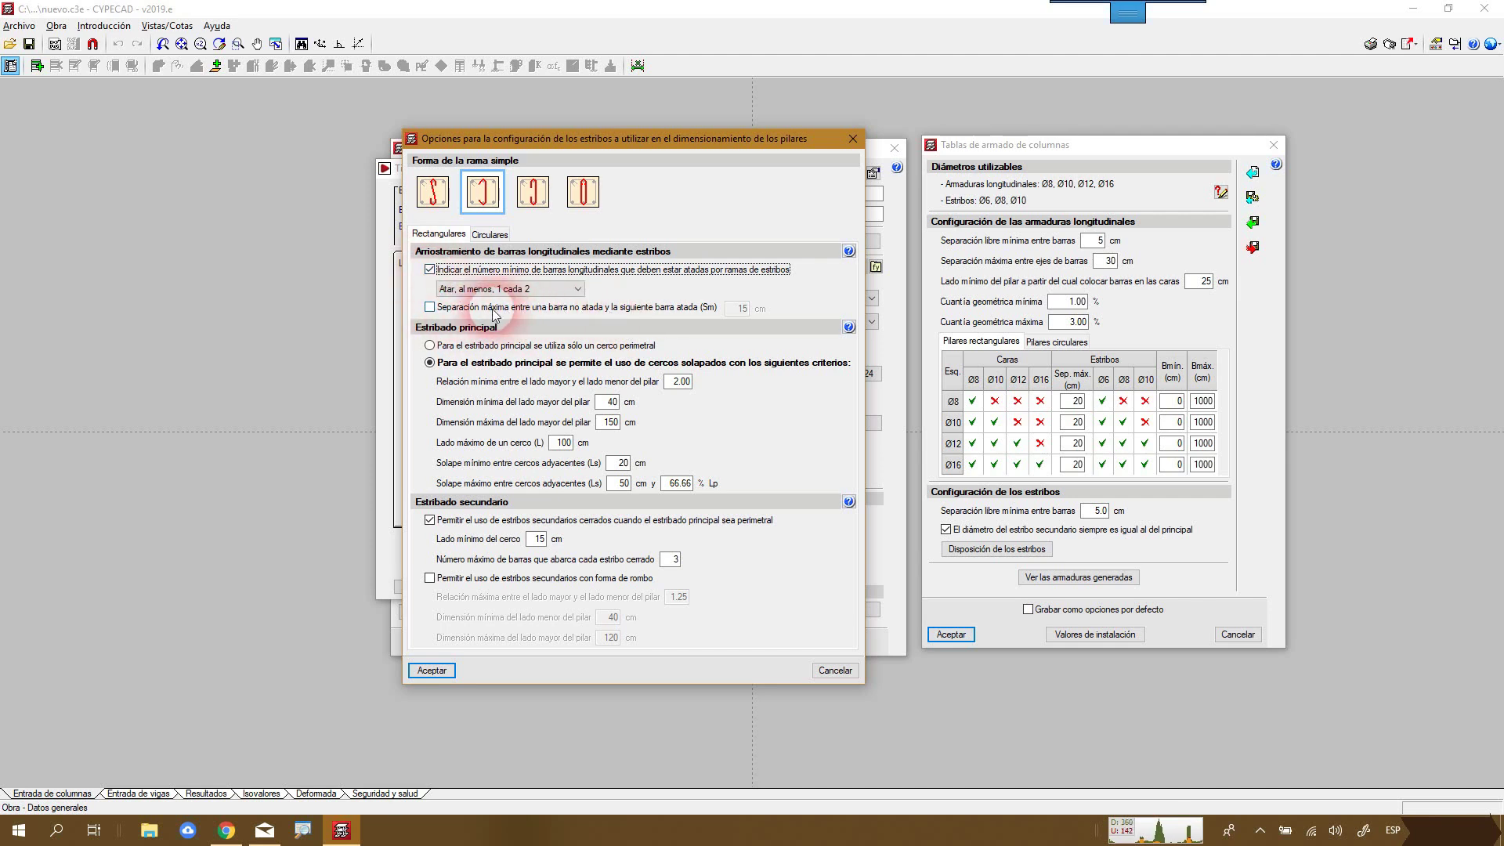
left_click(430, 308)
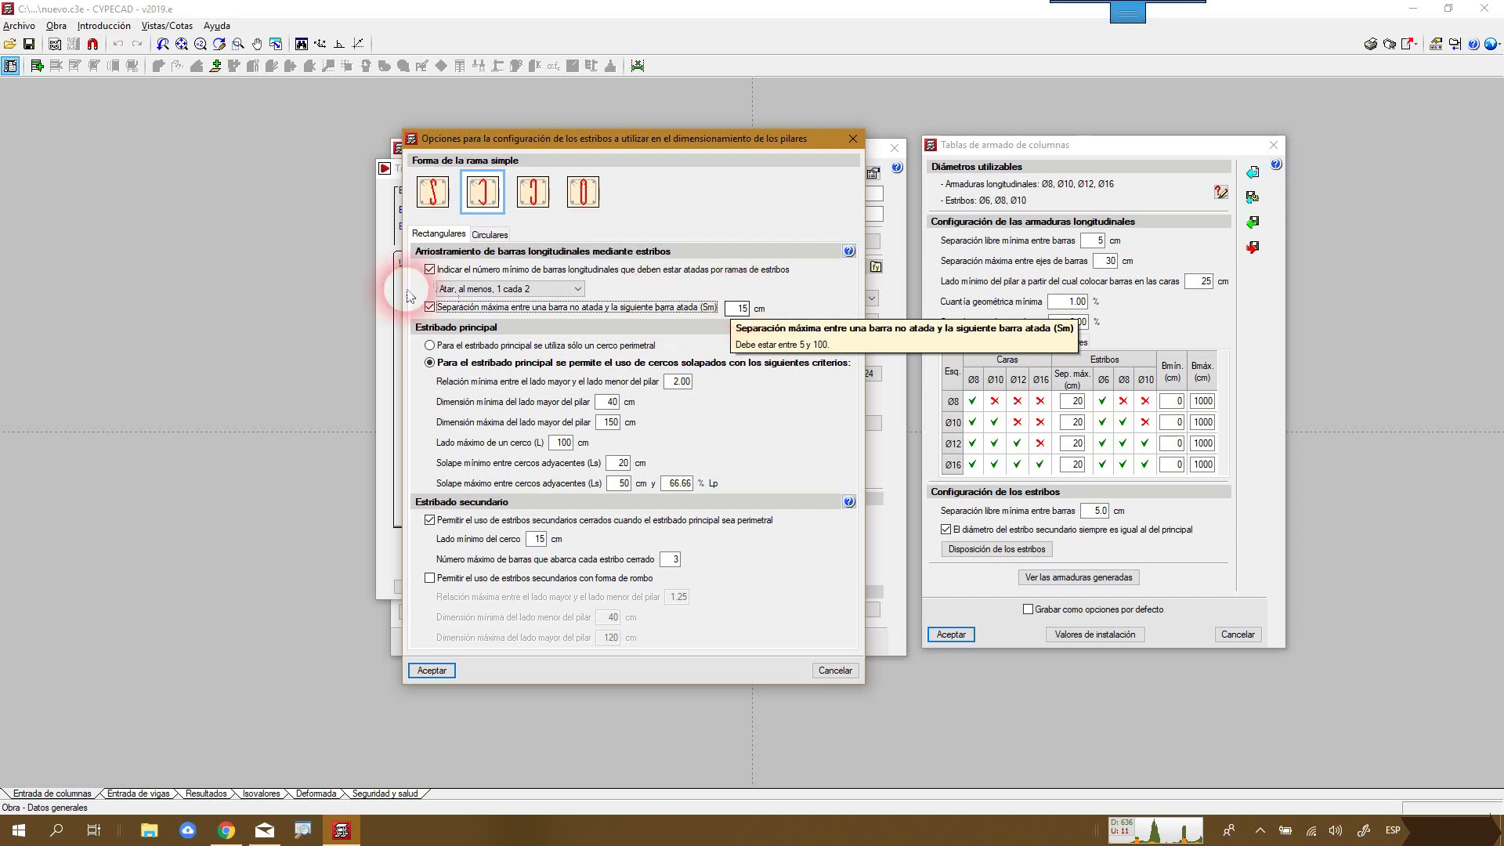
left_click(430, 308)
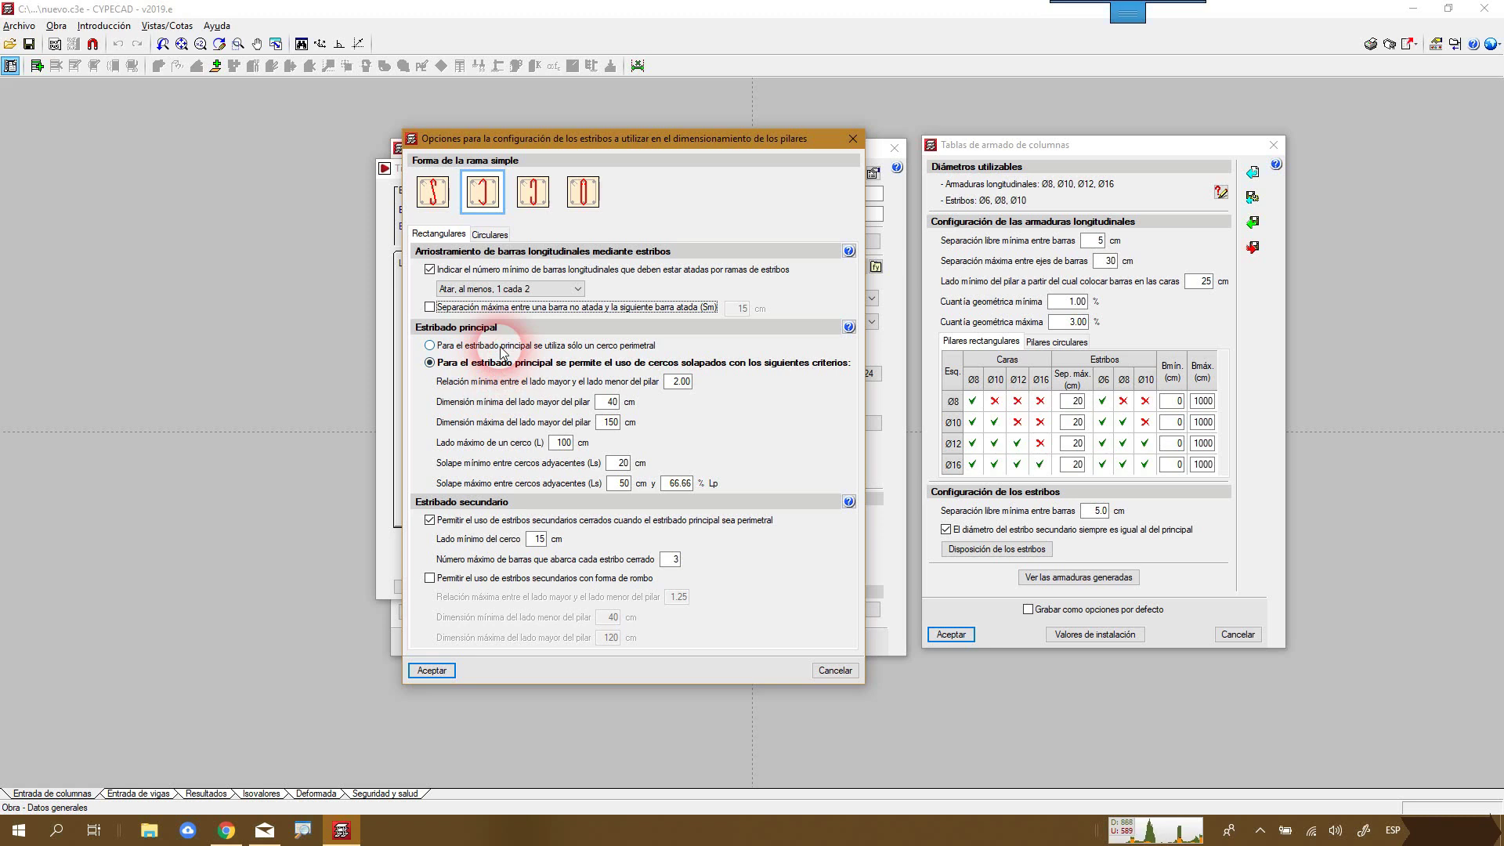
- Restrict the main stirrups of rectangular columns to a single perimeter hoop
left_click(500, 347)
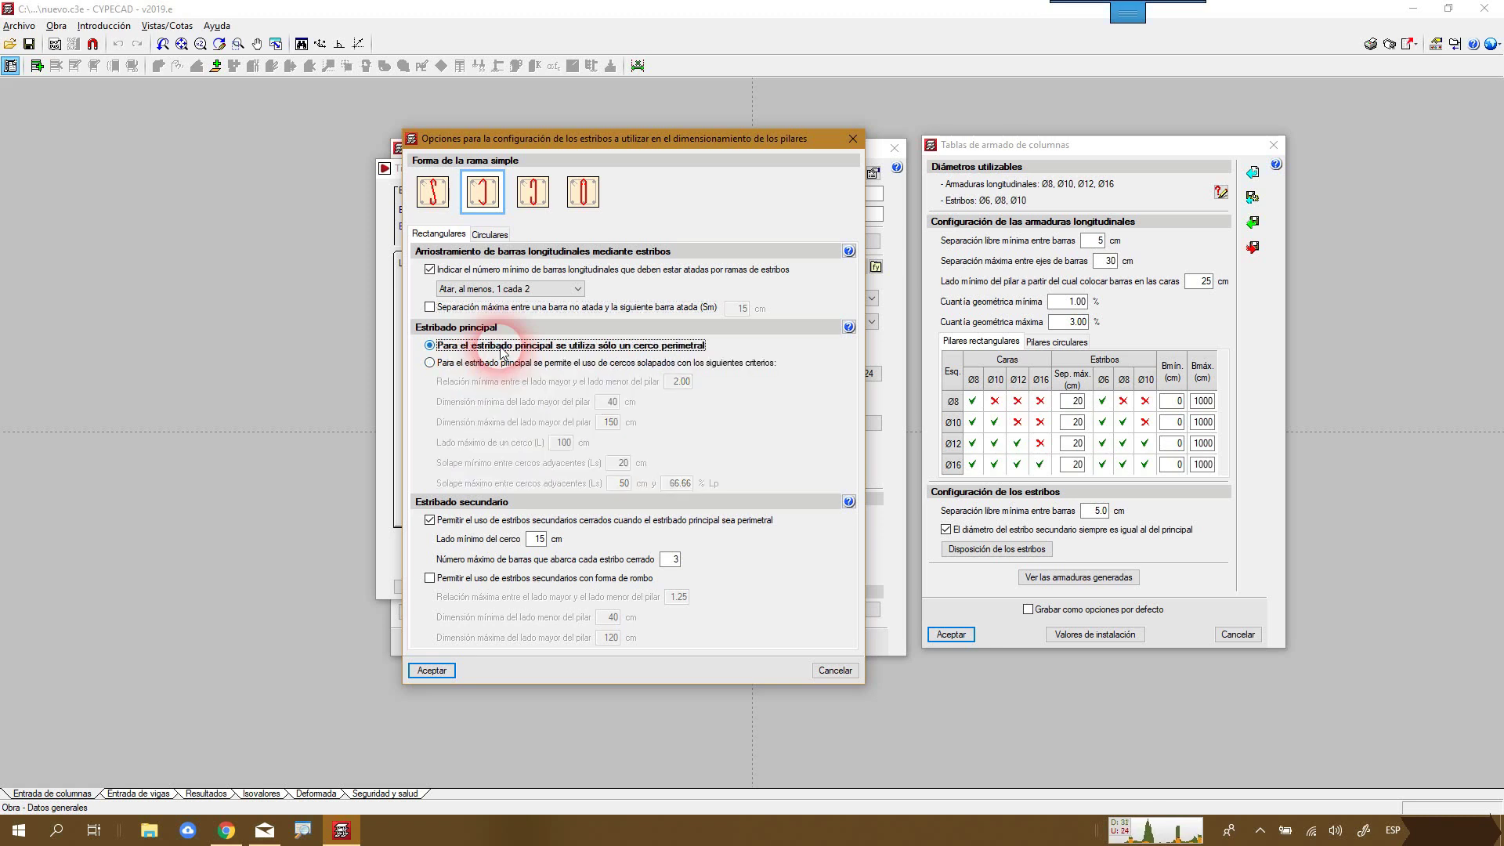
- Allow overlapping hoops for the main stirrups and diamond-shaped secondary stirrups in rectangular columns
left_click(489, 363)
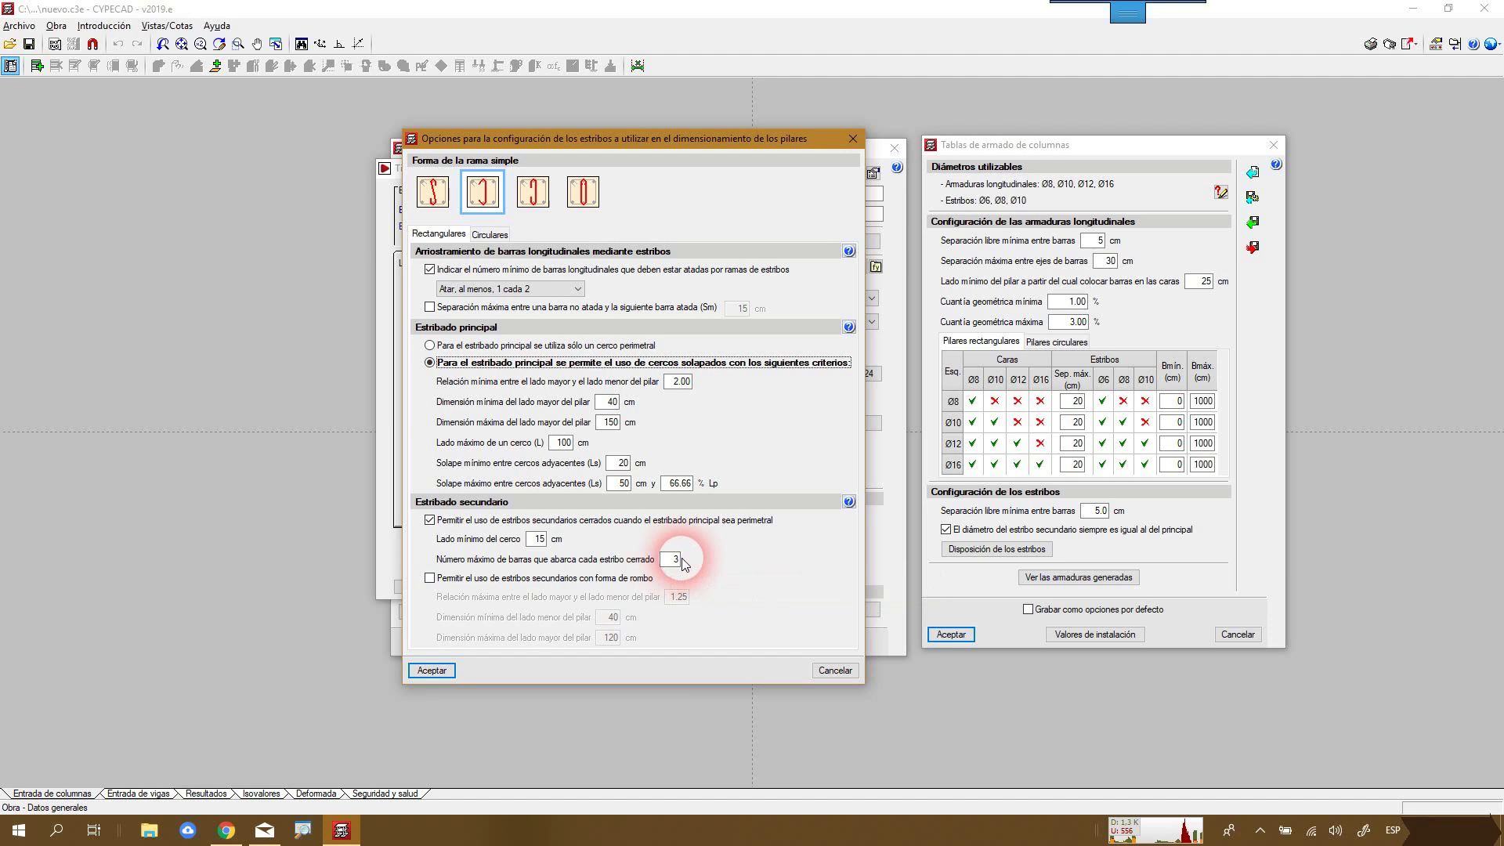
left_click(430, 579)
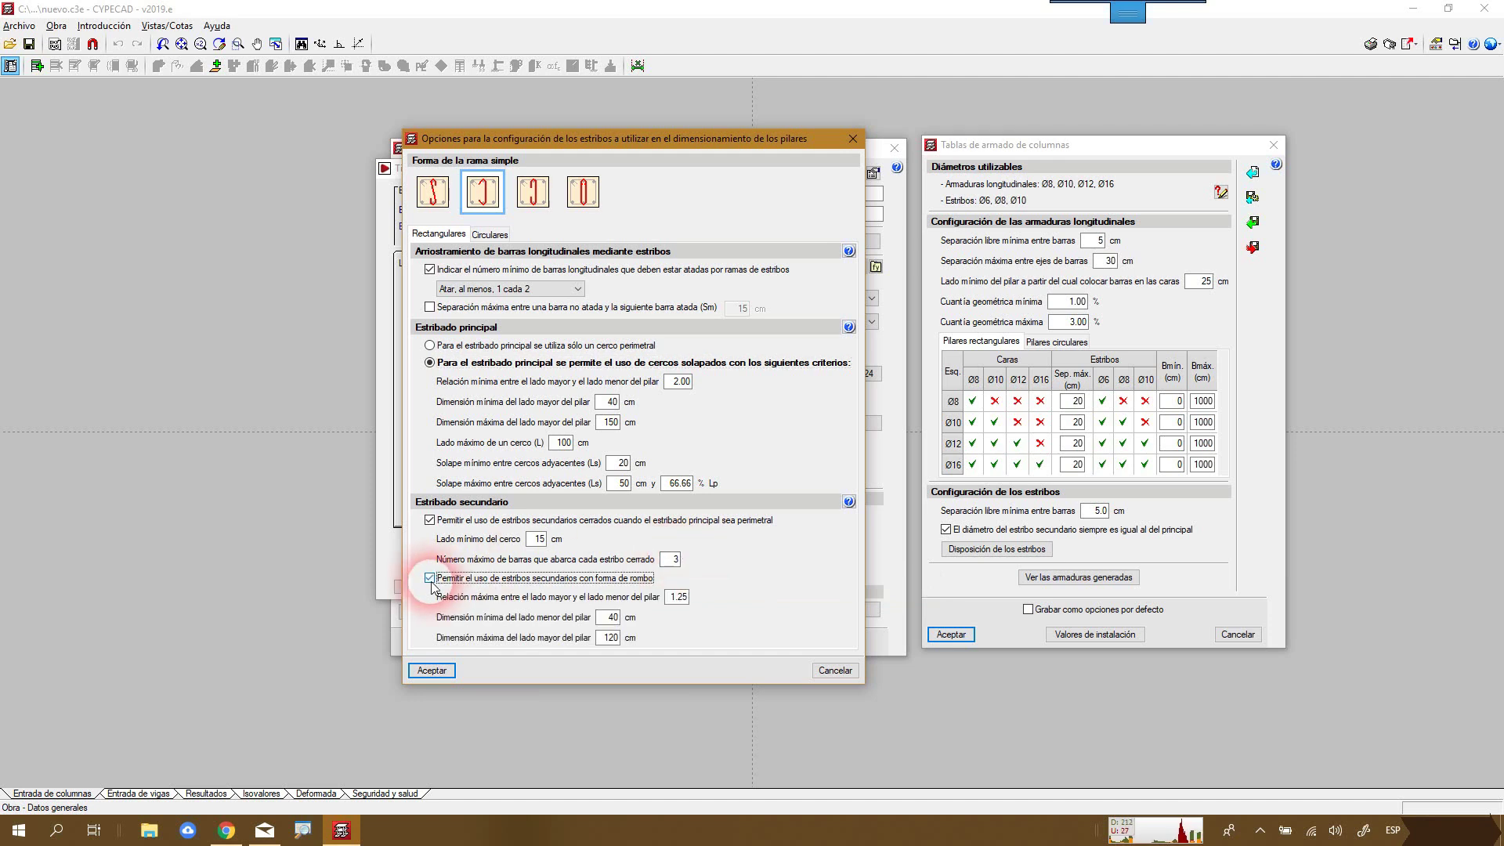
left_click(609, 638)
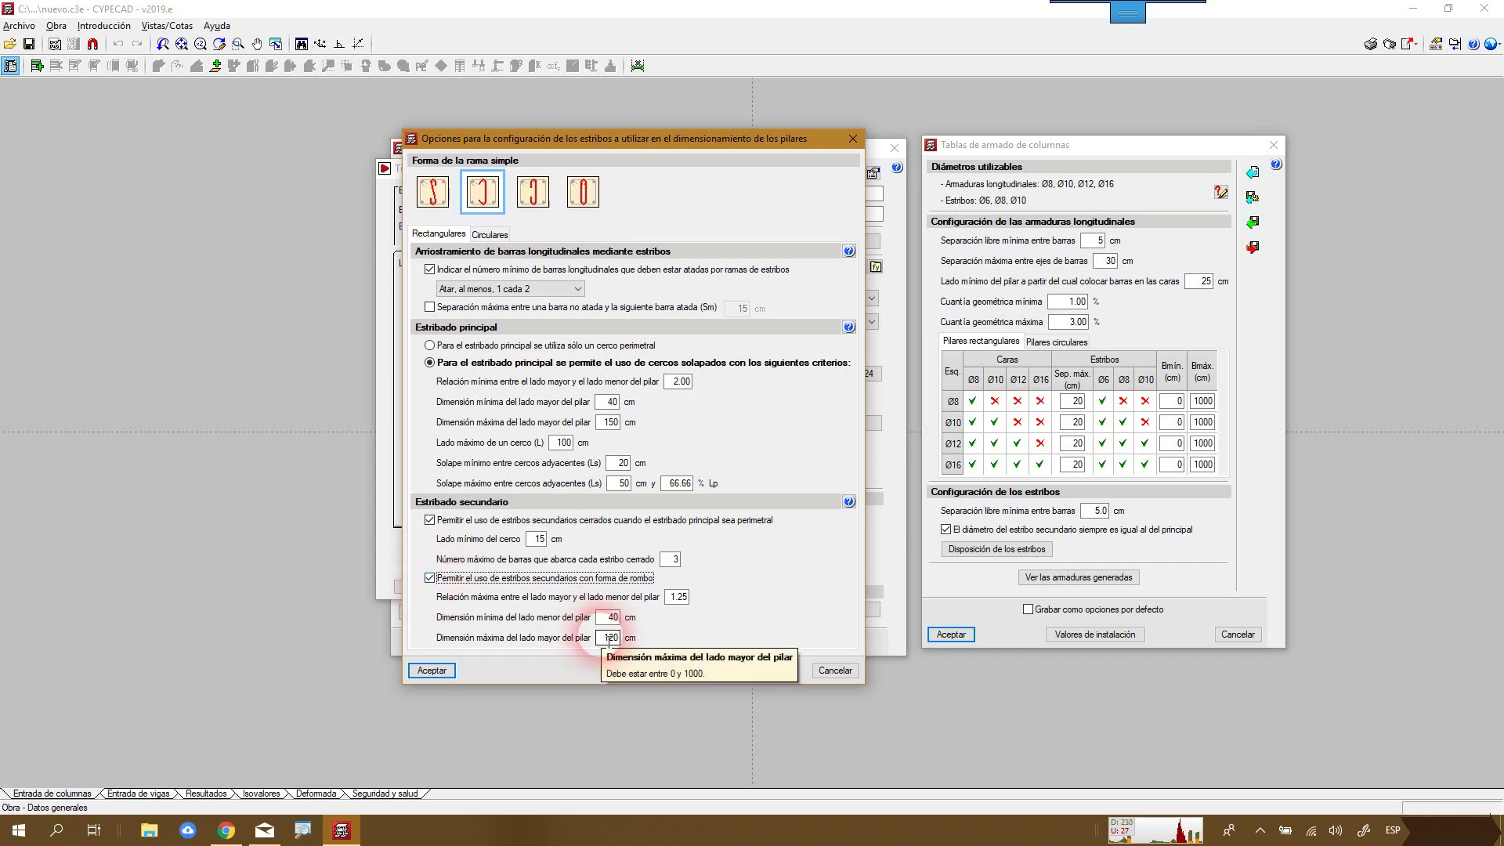
- Allow square secondary stirrups in circular columns and accept the stirrup arrangement options
left_click(511, 239)
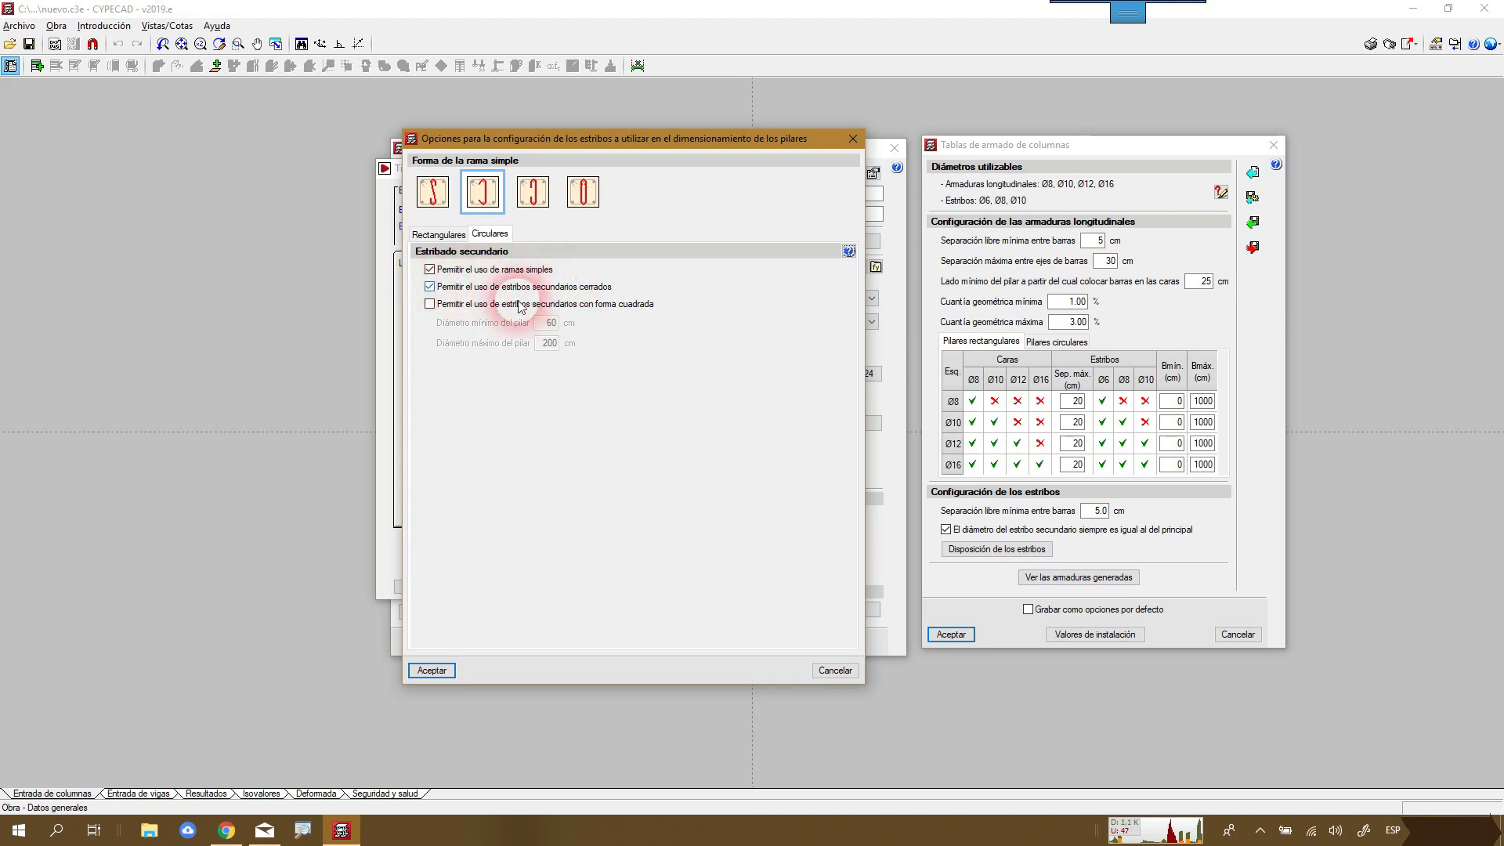
left_click(430, 307)
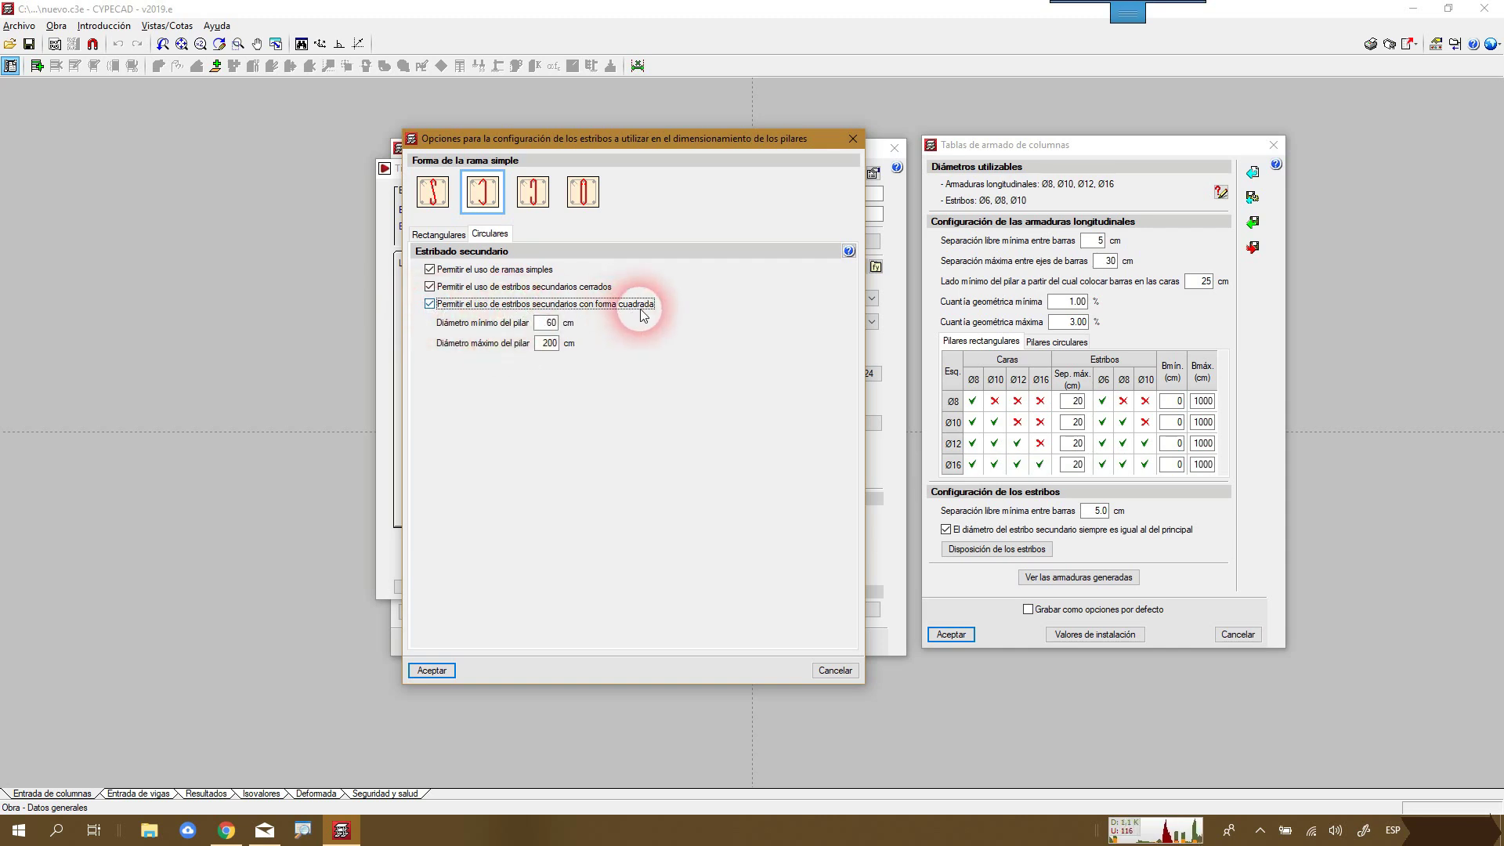
left_click(433, 671)
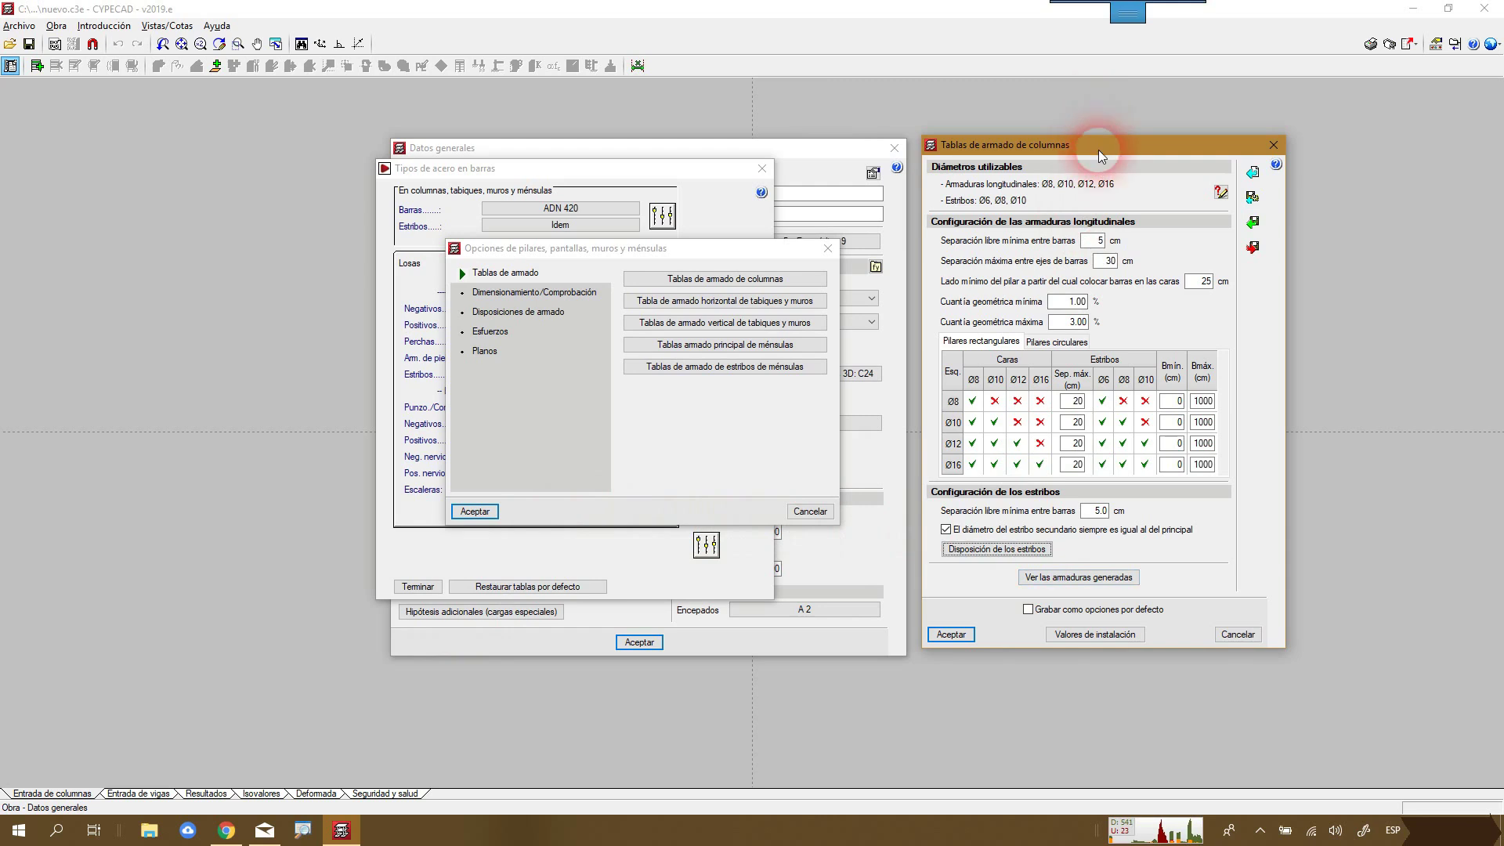
- View the generated column reinforcements full screen and preview the X, Y and combined branch stirrup arrangements for the first bar set
left_click_drag(1098, 144, 846, 108)
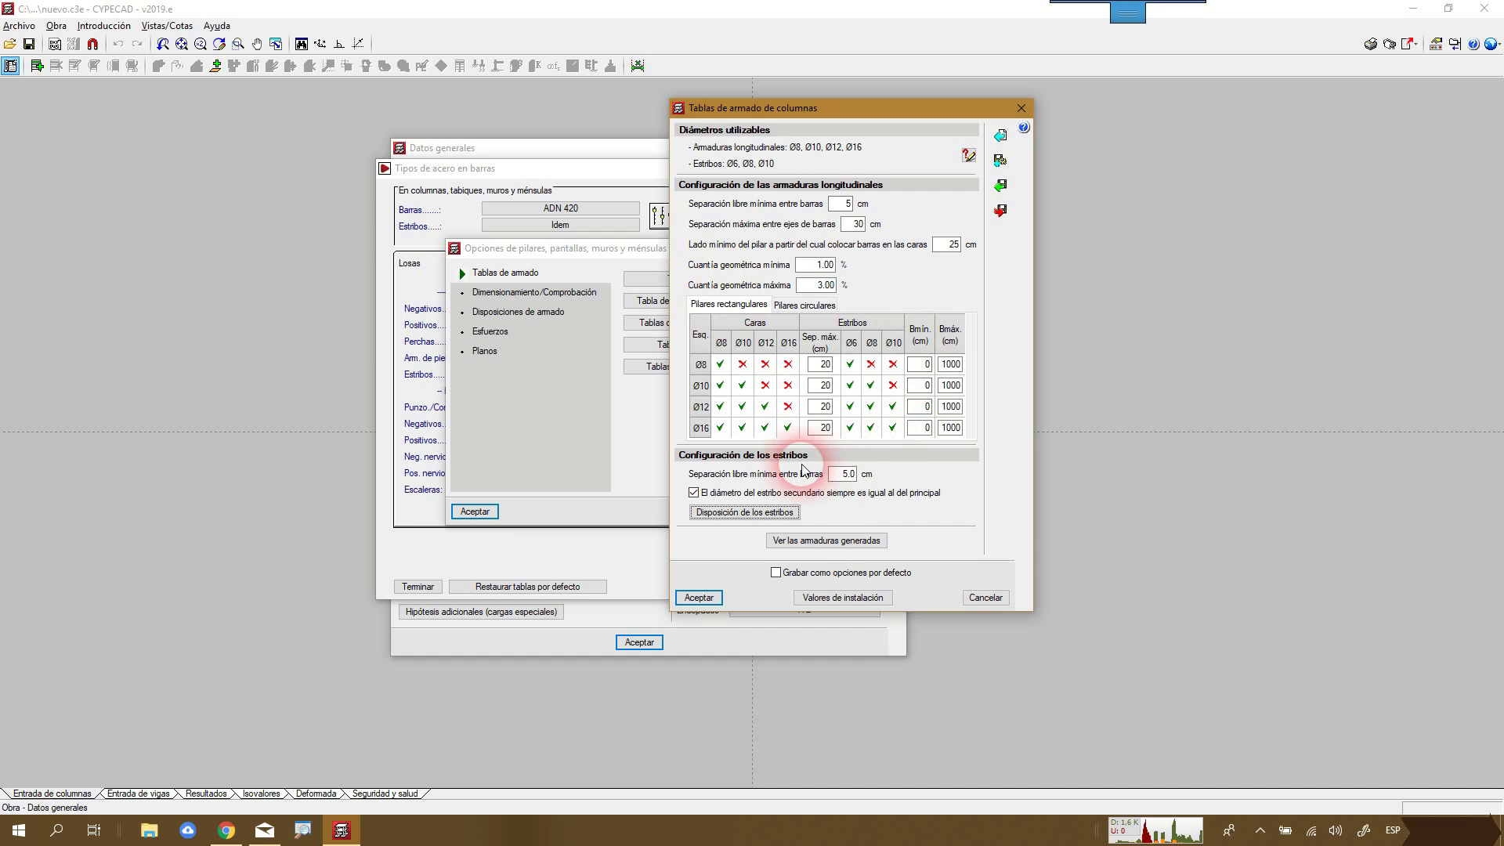
left_click(814, 541)
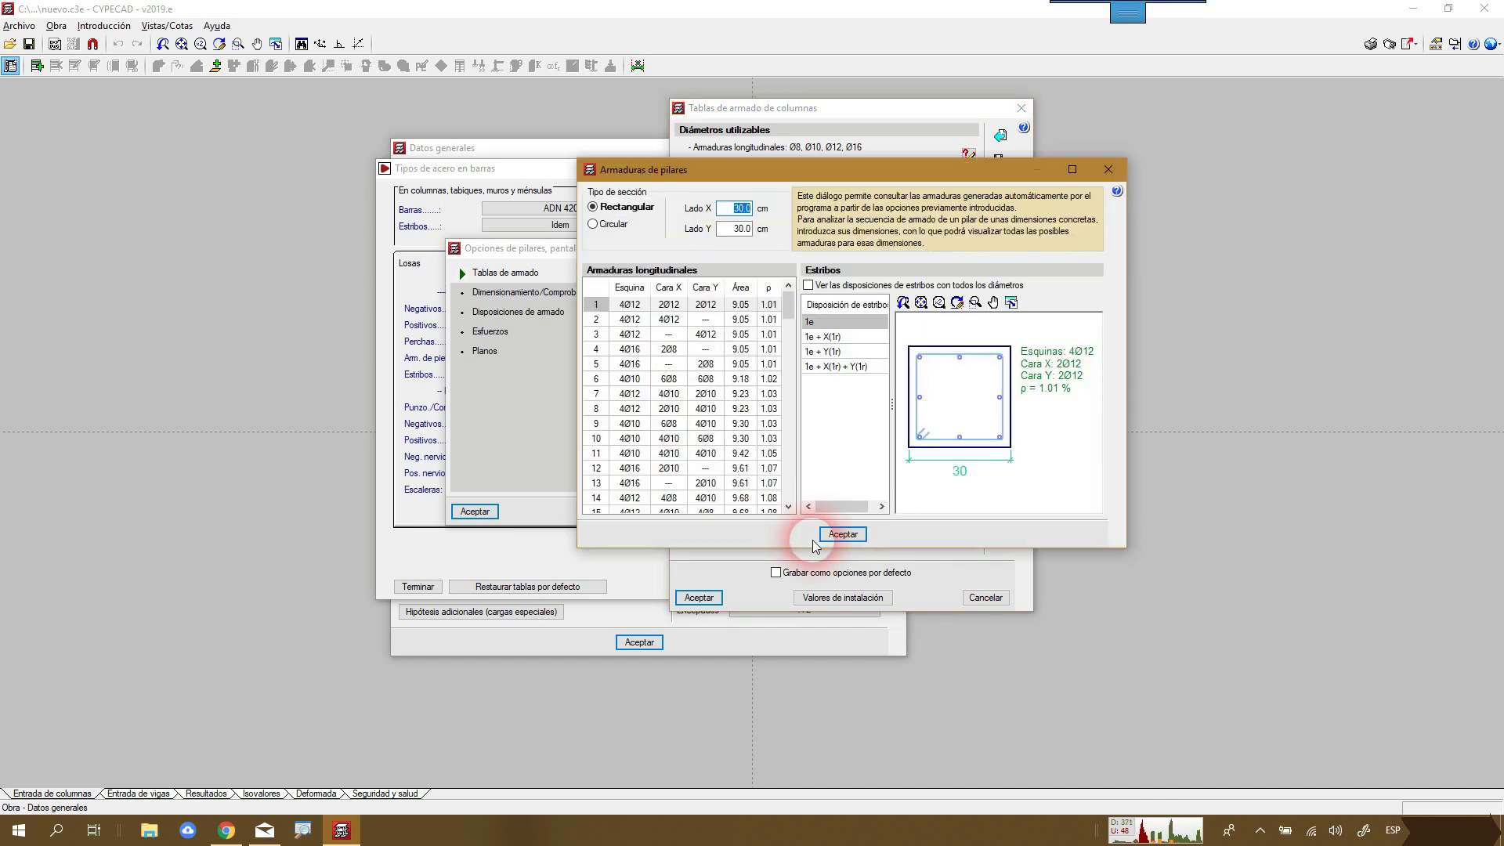
left_click(1071, 170)
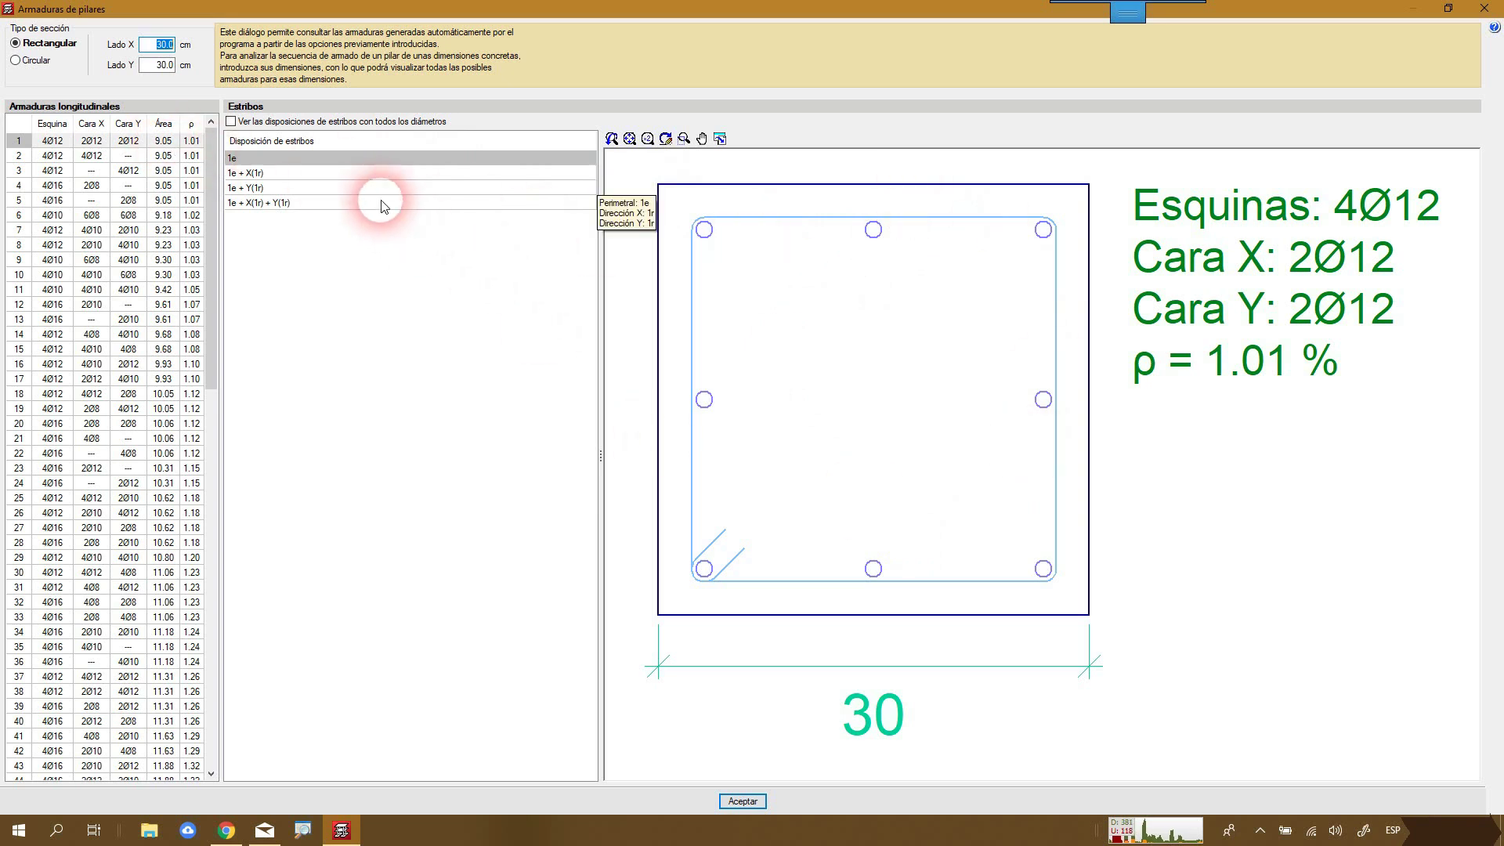
left_click(354, 173)
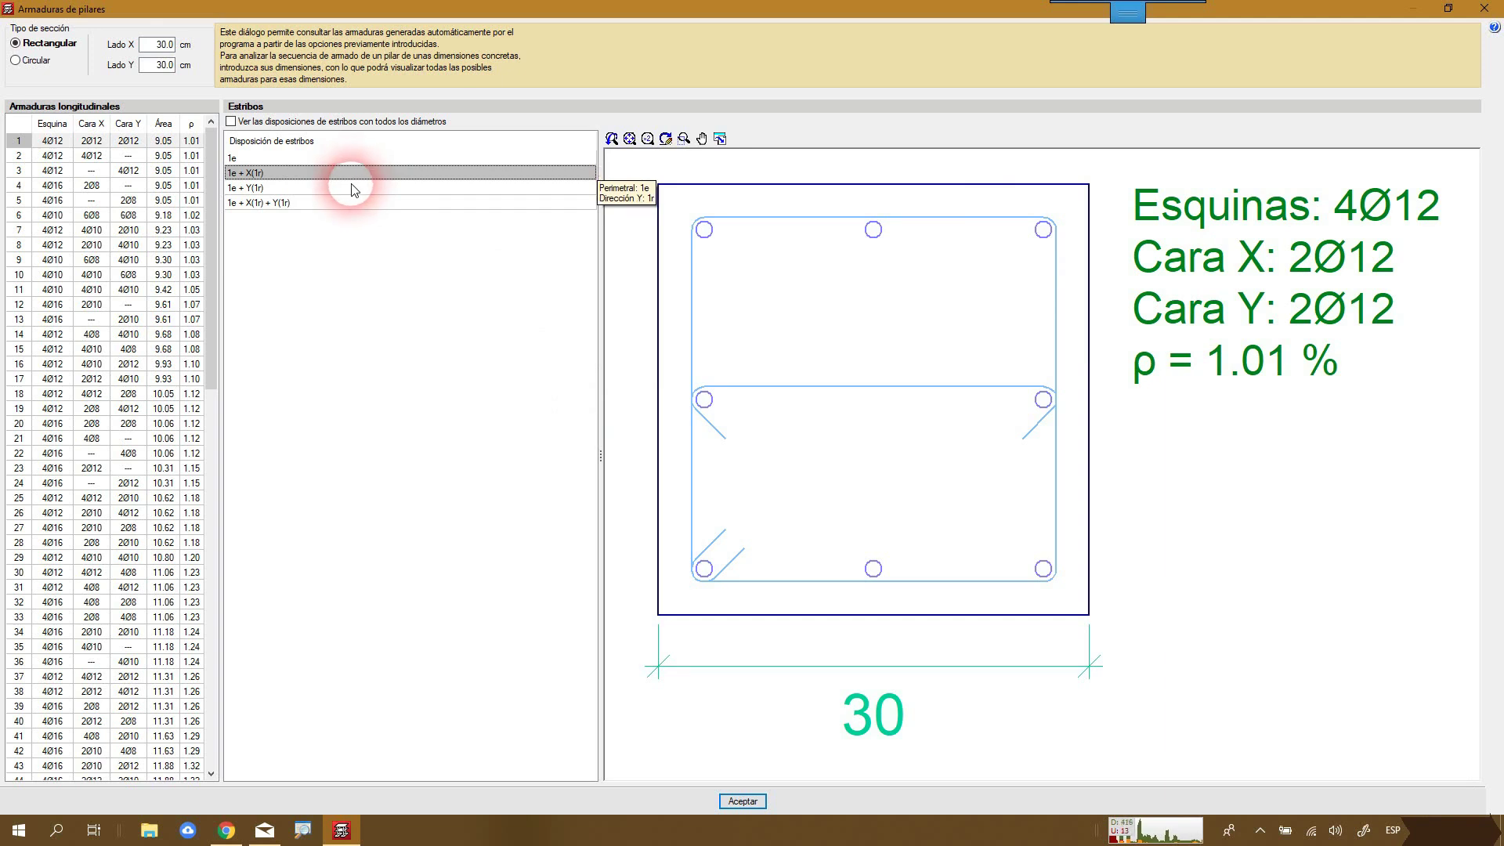
left_click(353, 188)
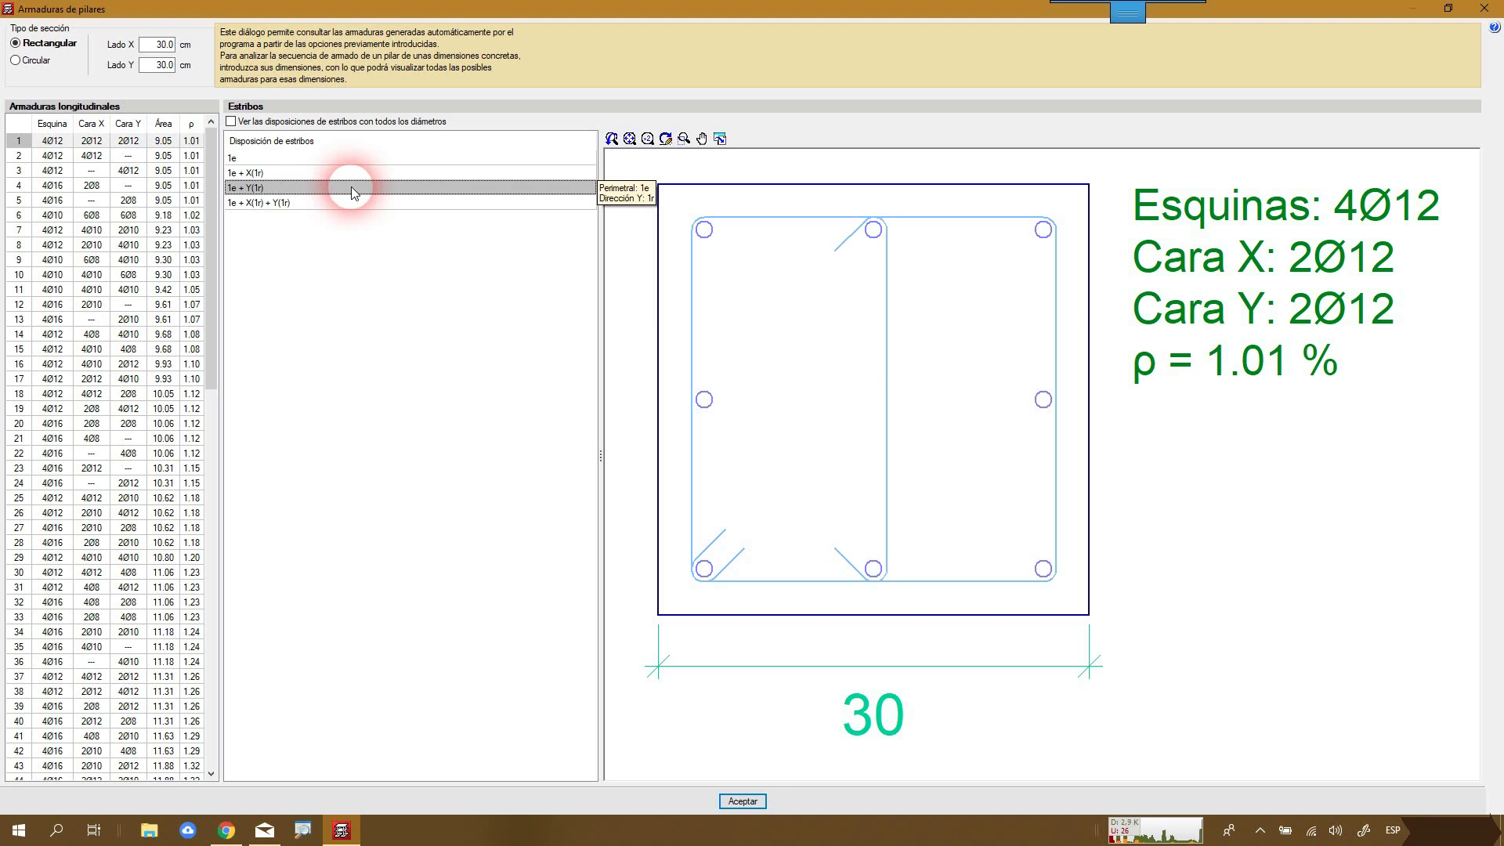
left_click(352, 202)
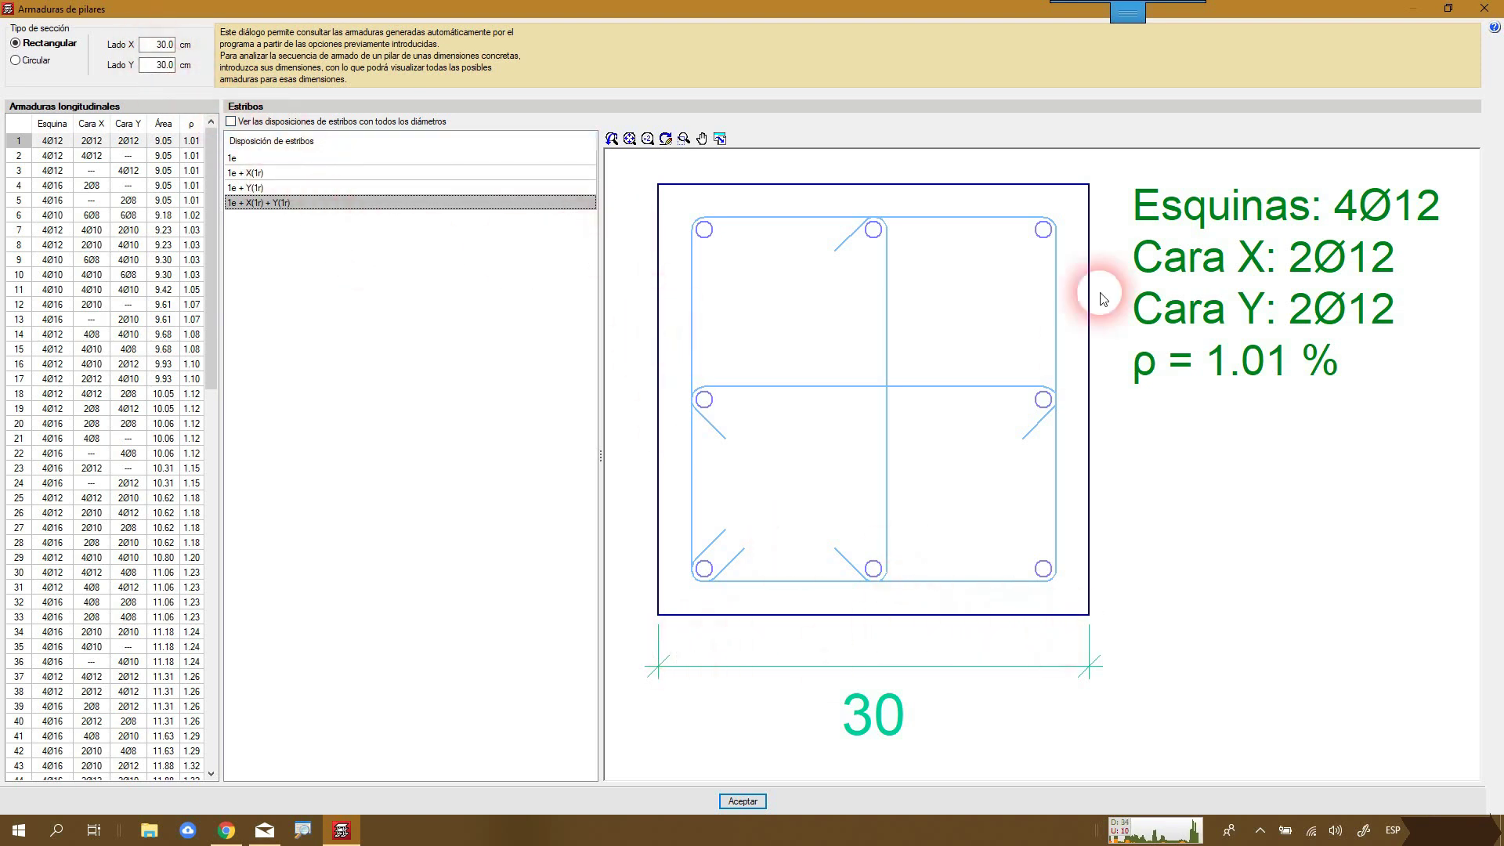
- Compare the heaviest longitudinal bar sets of the 30 × 30 cm column with the sets that have Ø16 face bars in one direction only
left_click(166, 67)
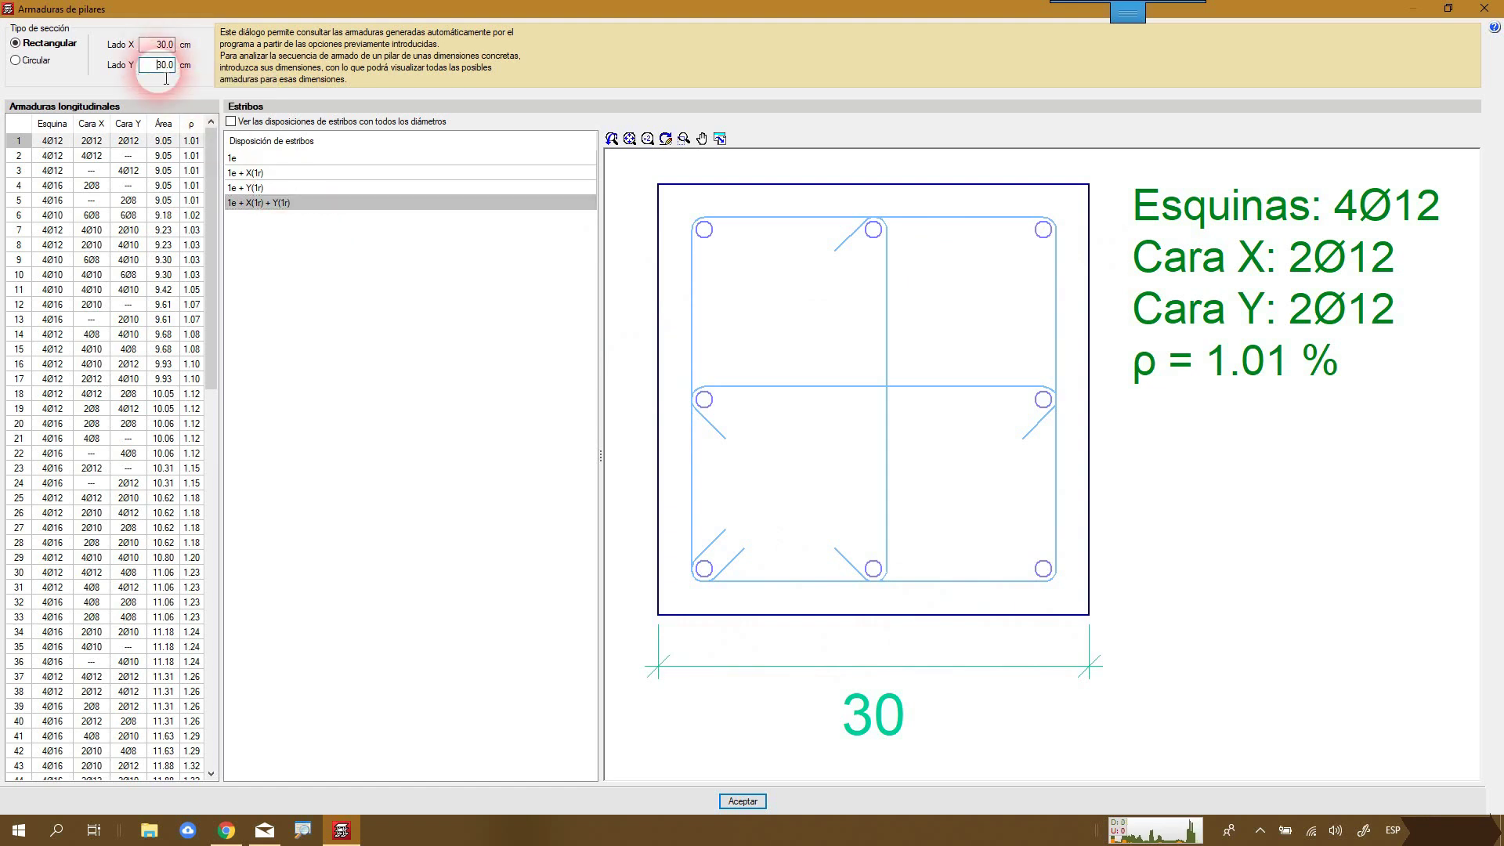
left_click(217, 203)
left_click_drag(217, 203, 245, 627)
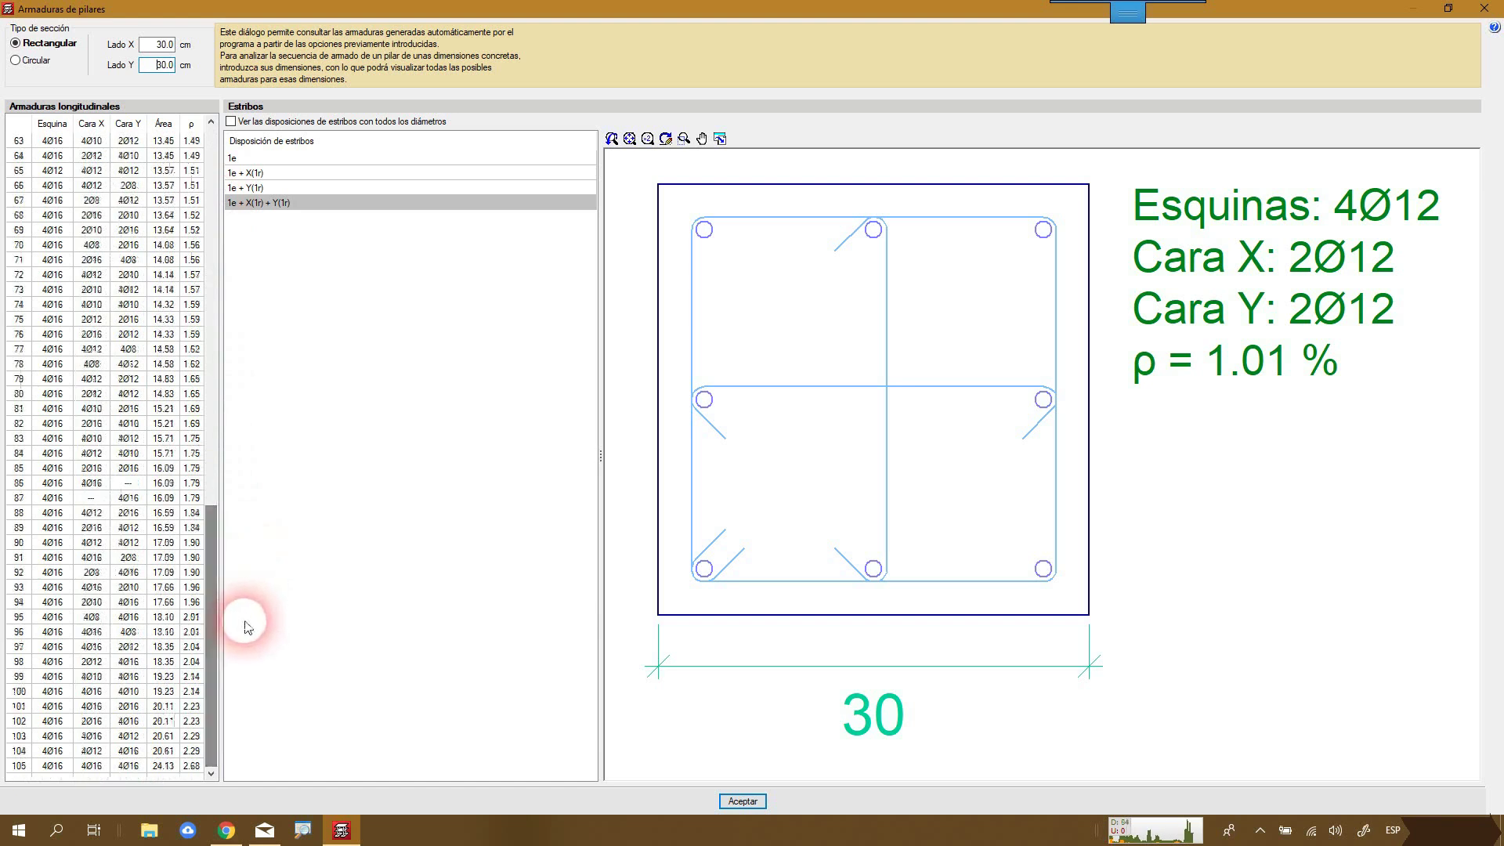
left_click(51, 766)
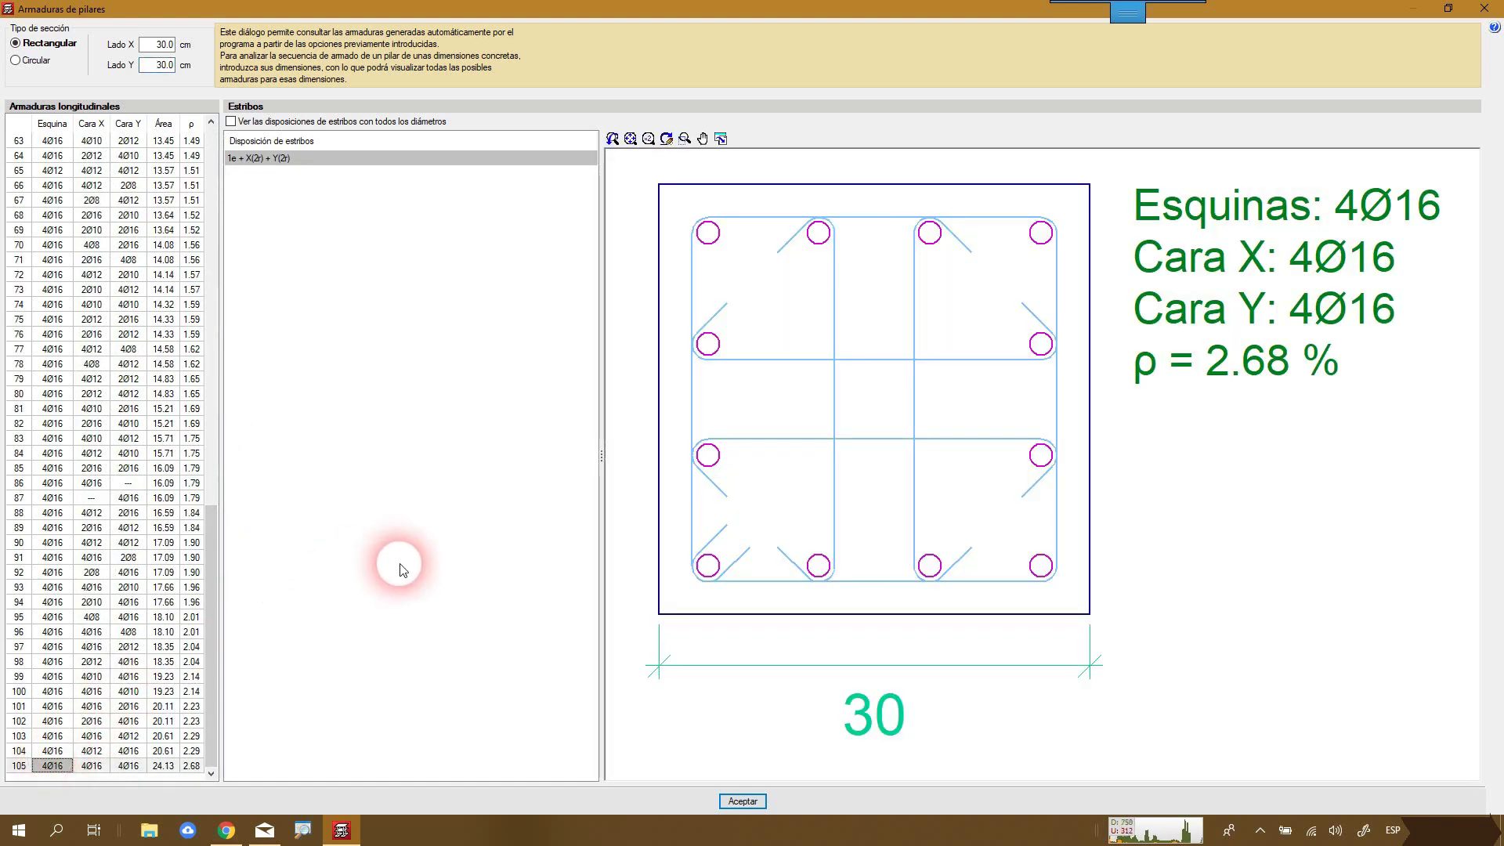
left_click(88, 618)
left_click(90, 484)
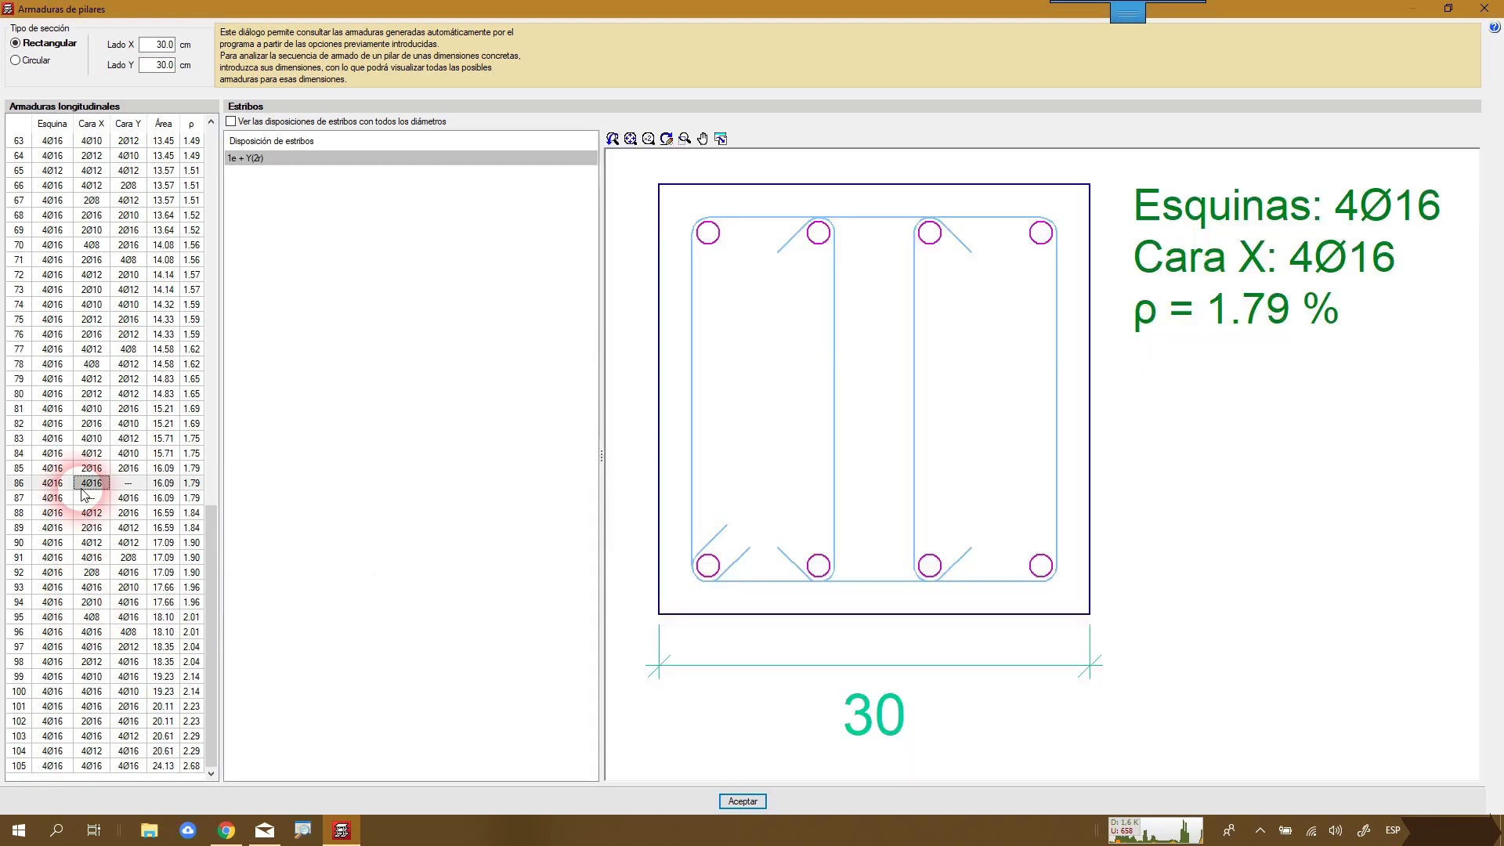
left_click(92, 499)
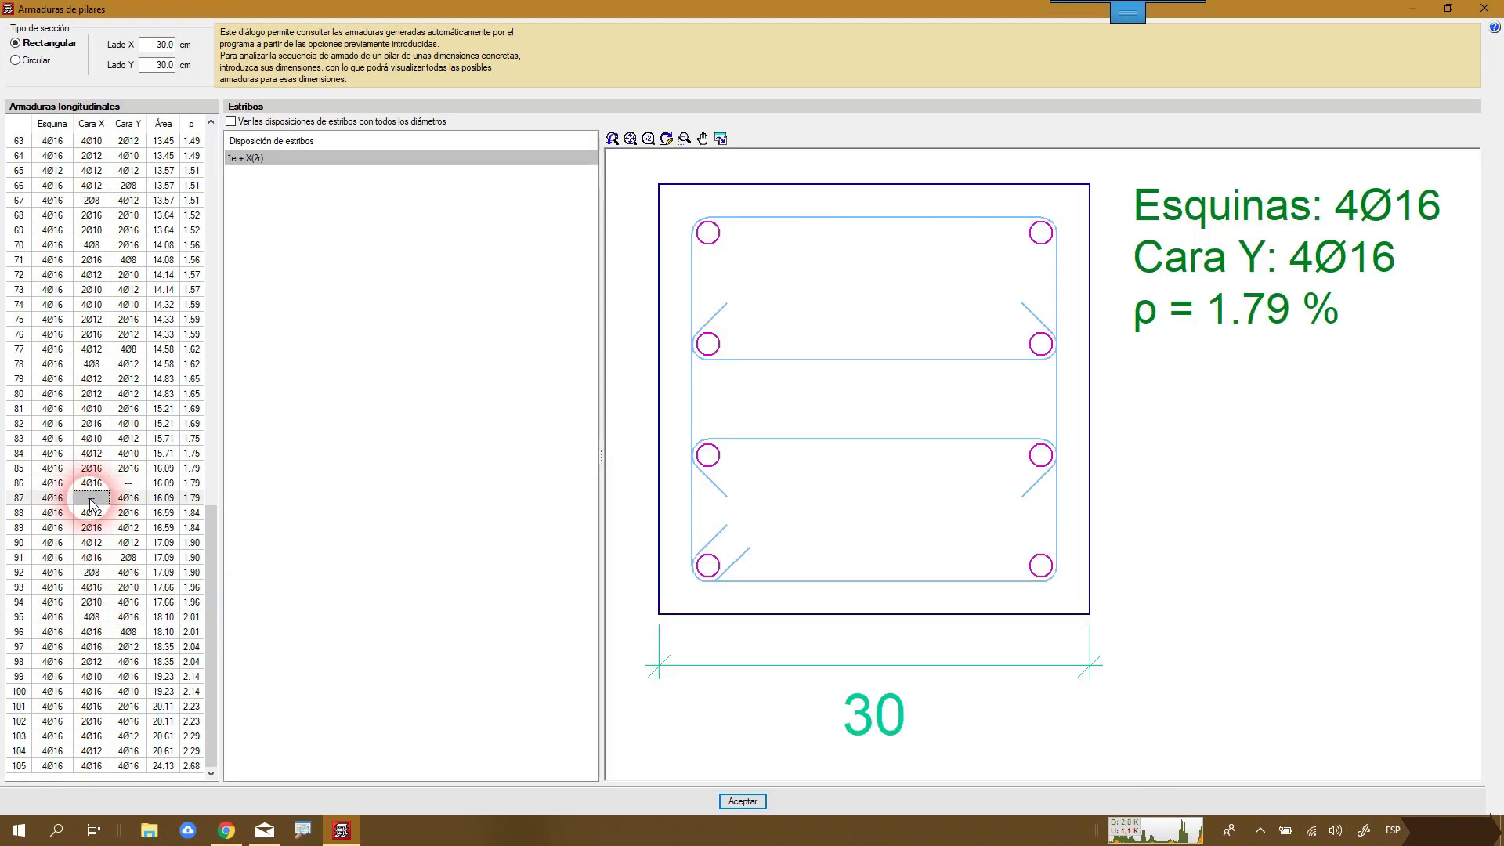
- Examine the bar set with 4Ø16 corners, 2Ø12 on X and 4Ø12 on Y, and compare its stirrup arrangements
left_click(69, 391)
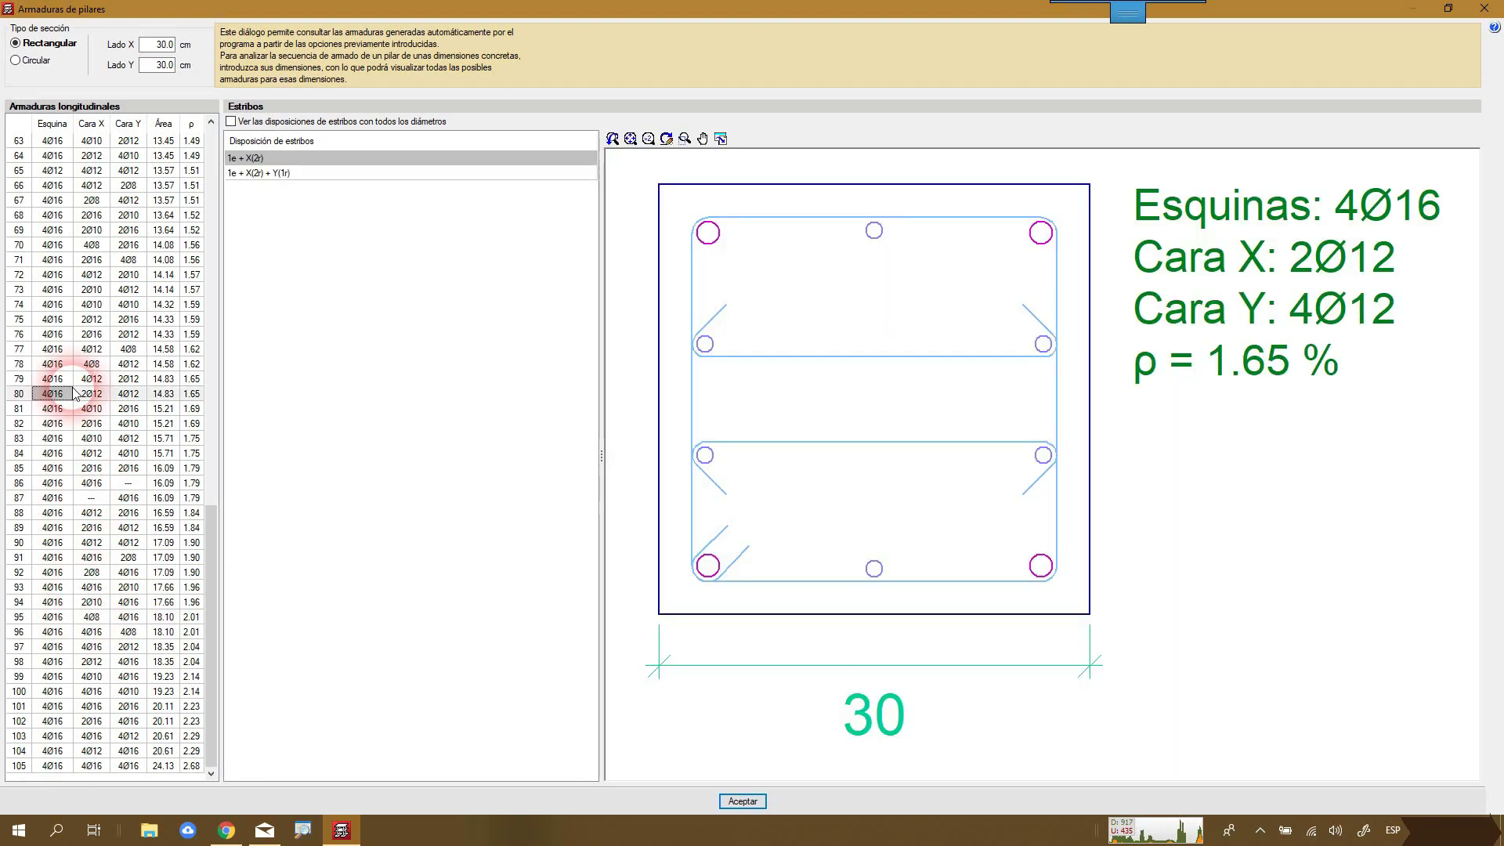
left_click(250, 211)
left_click(107, 368)
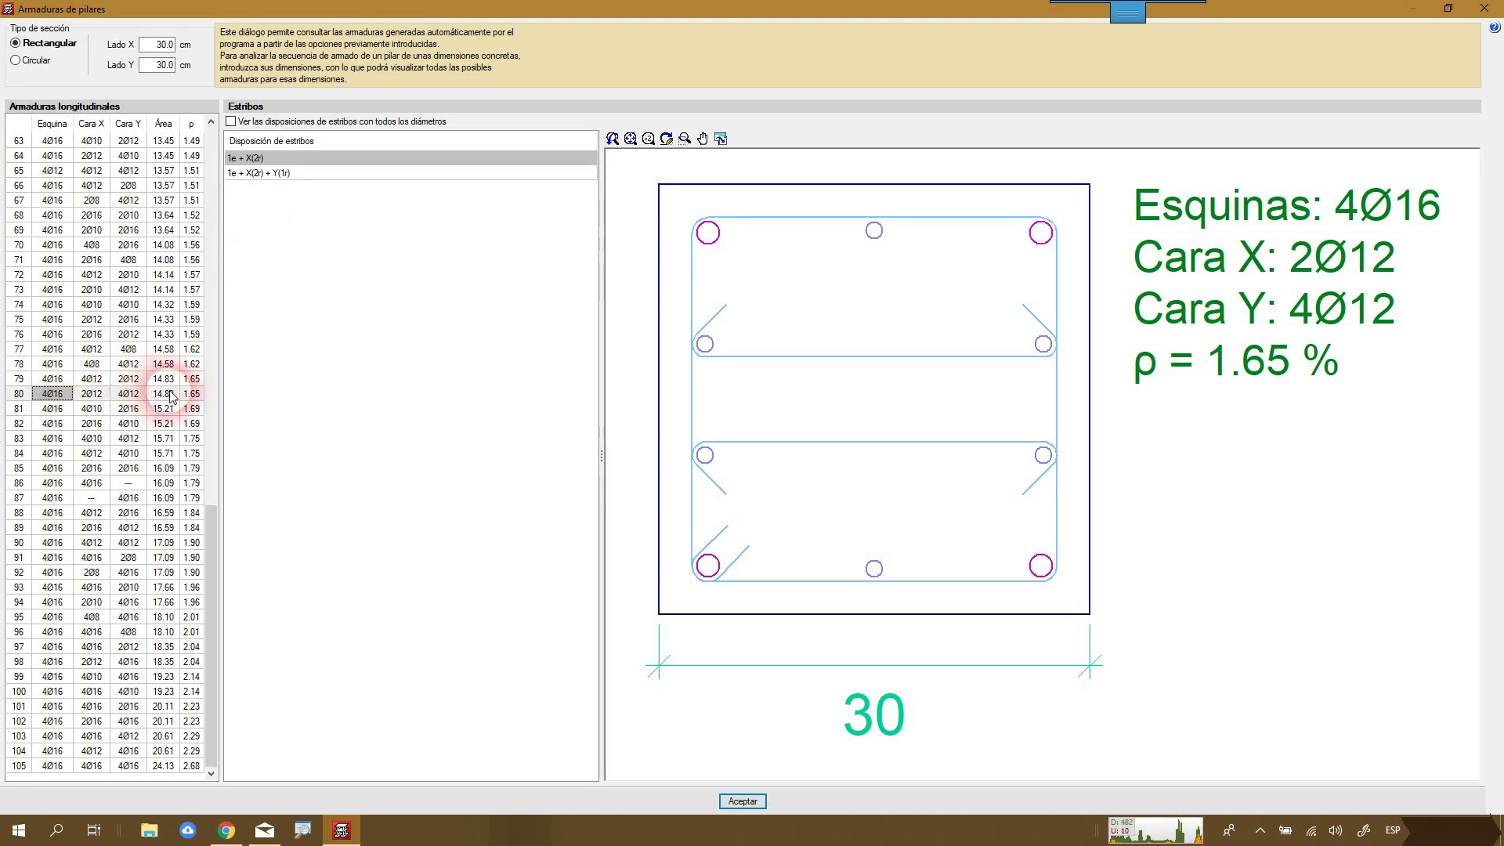
left_click(336, 174)
left_click(336, 159)
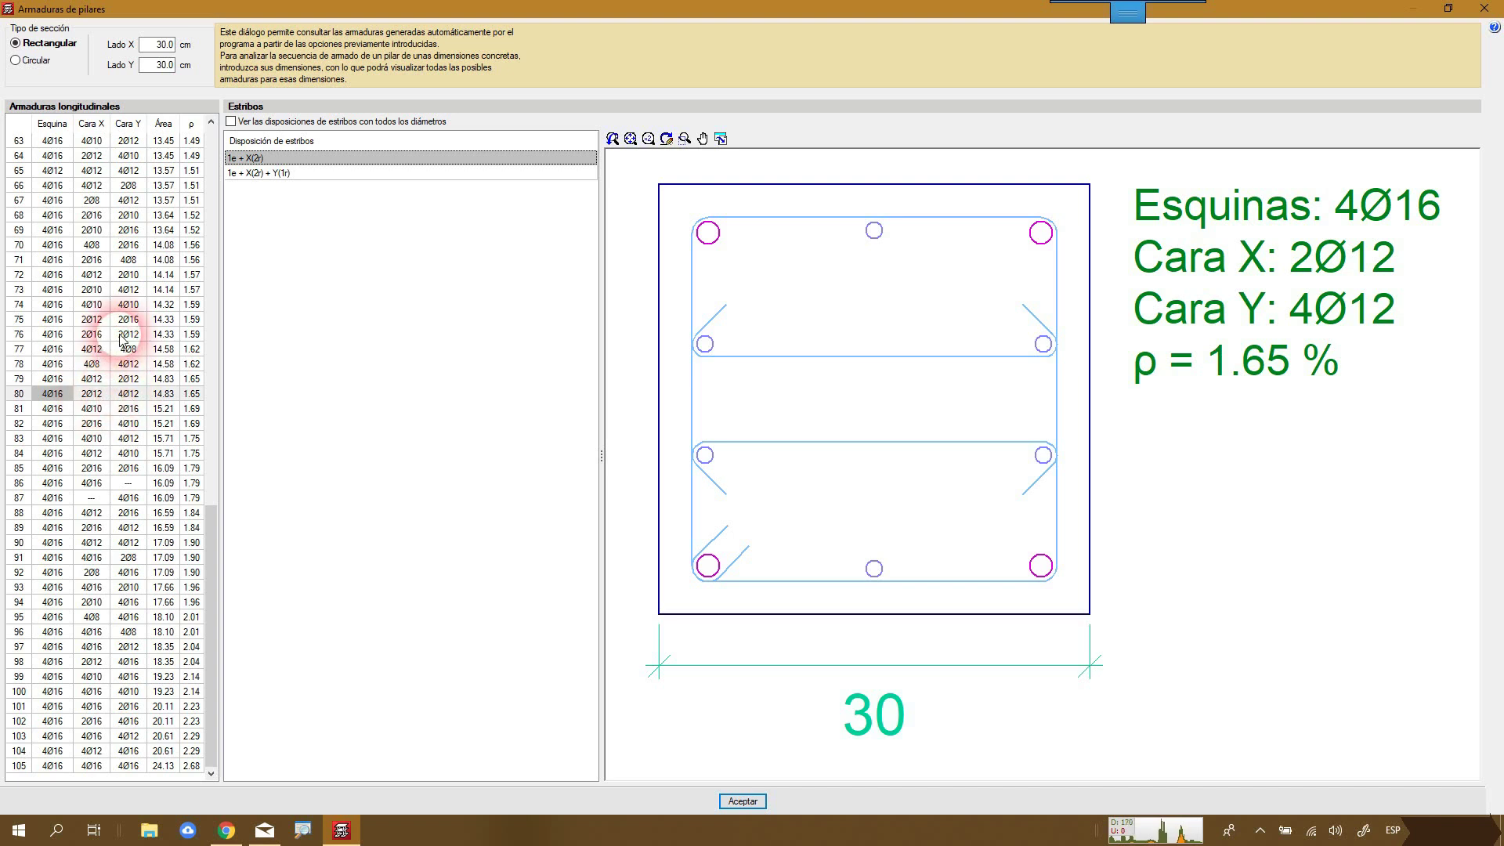
left_click_drag(215, 537, 213, 149)
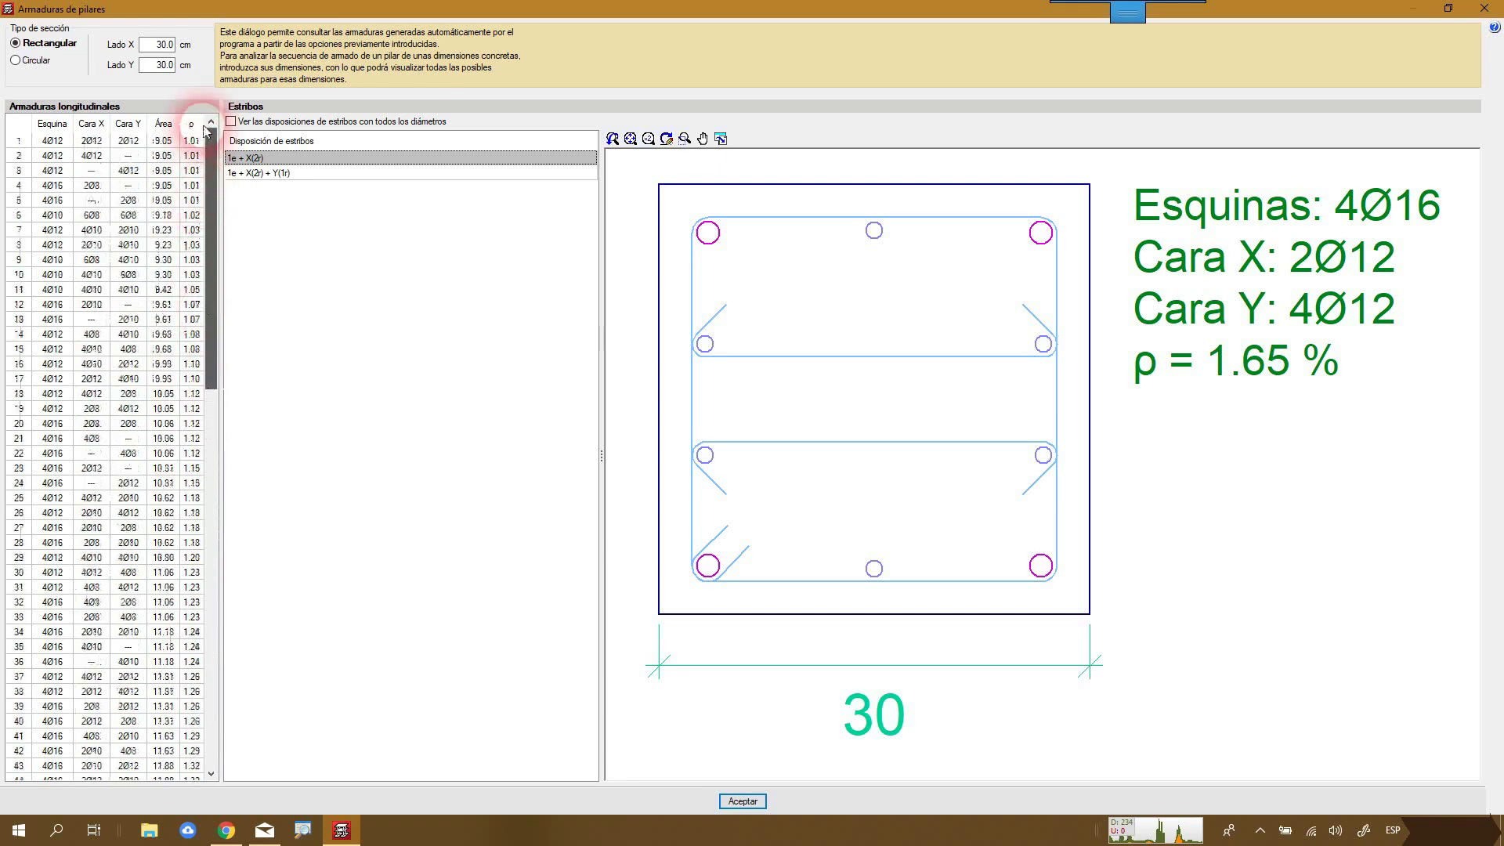
left_click(255, 174)
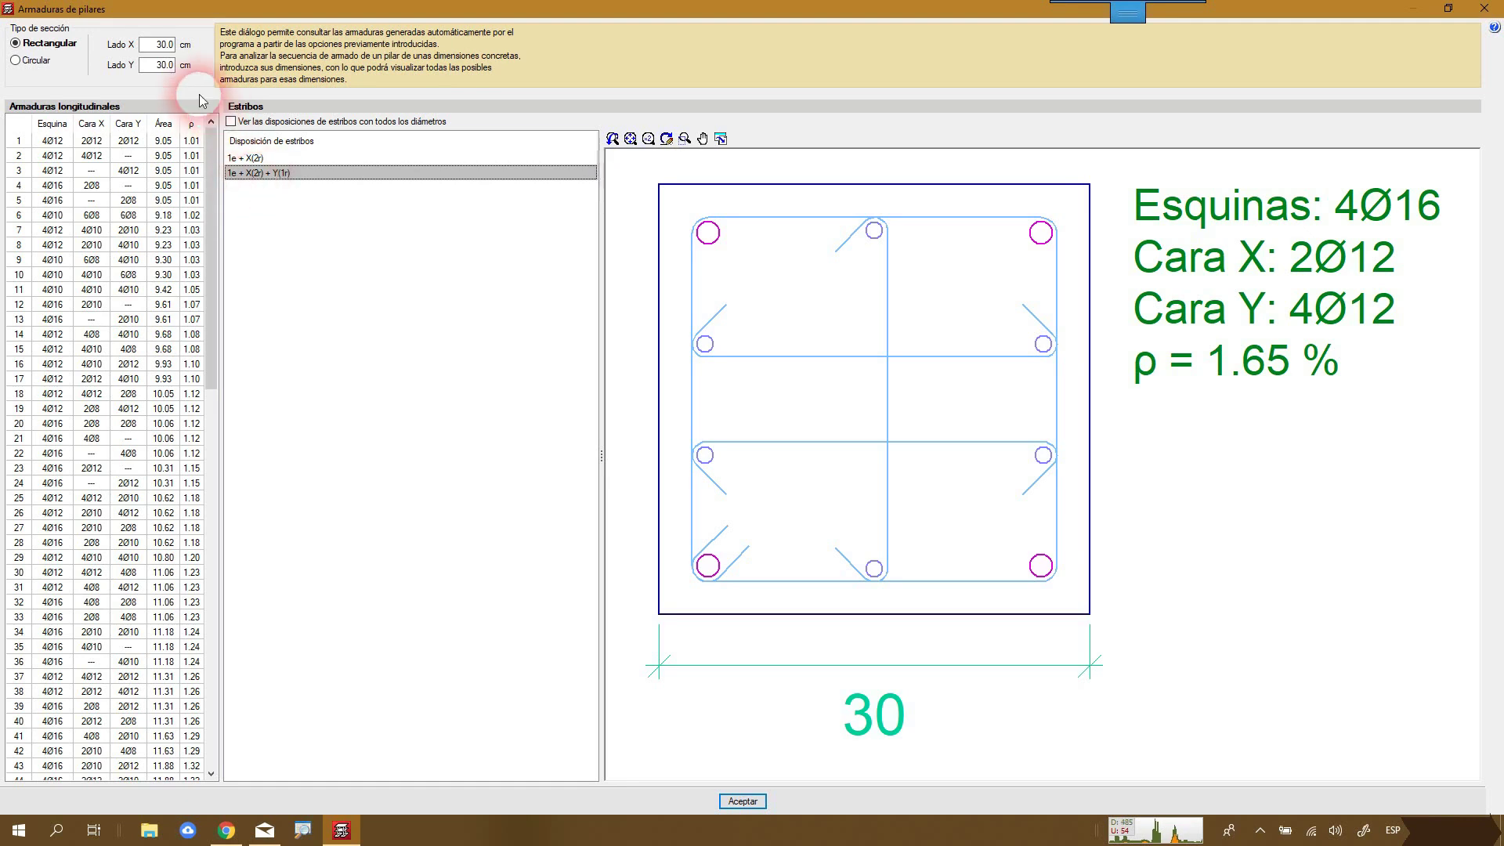
- Set side Y of the rectangular column section to 60 cm and regenerate its reinforcement list
left_click(161, 46)
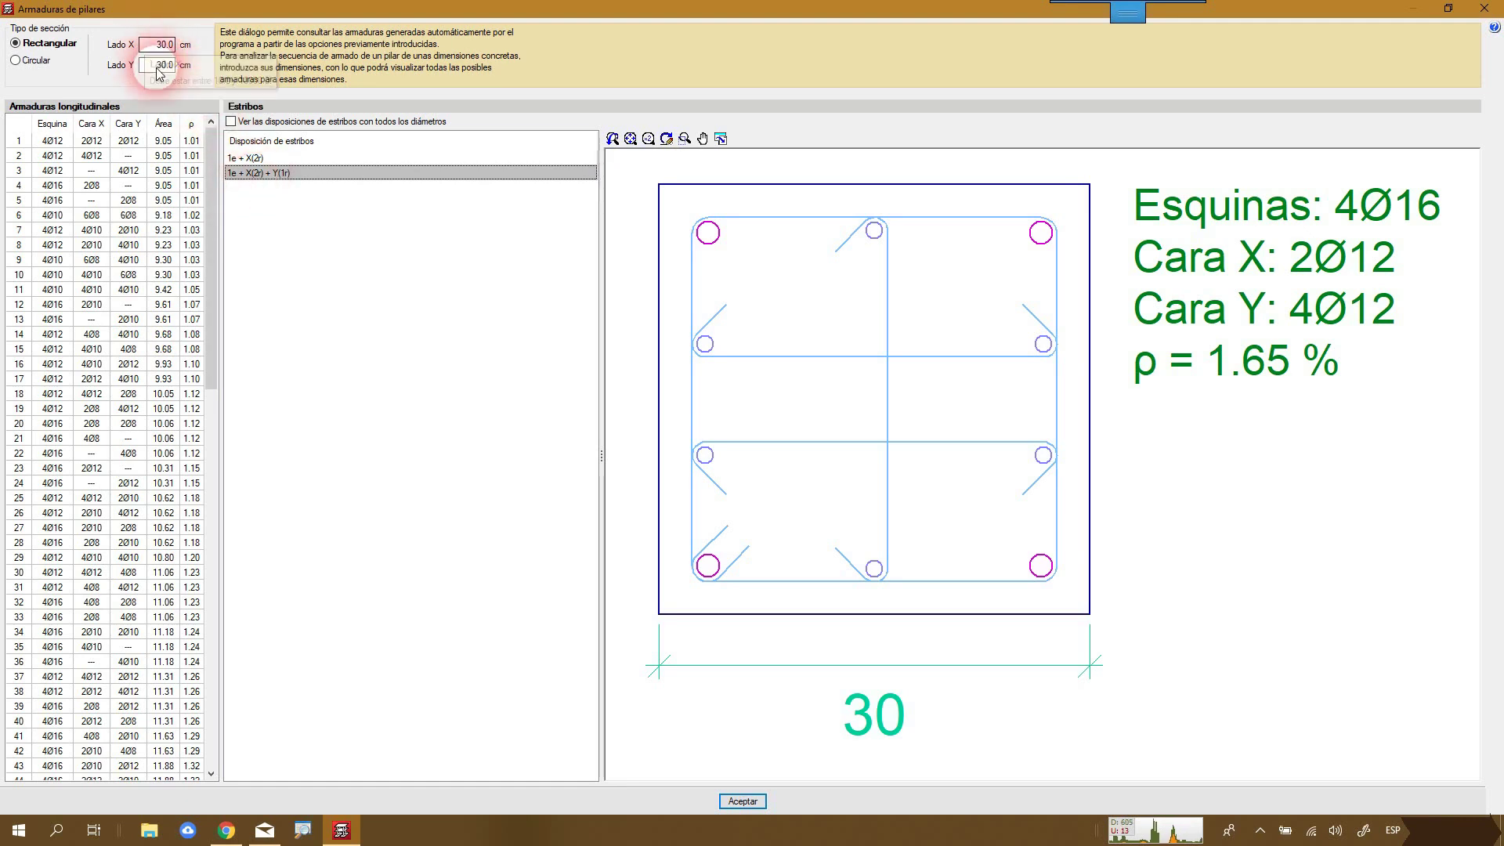
left_click_drag(153, 66, 207, 73)
type("6")
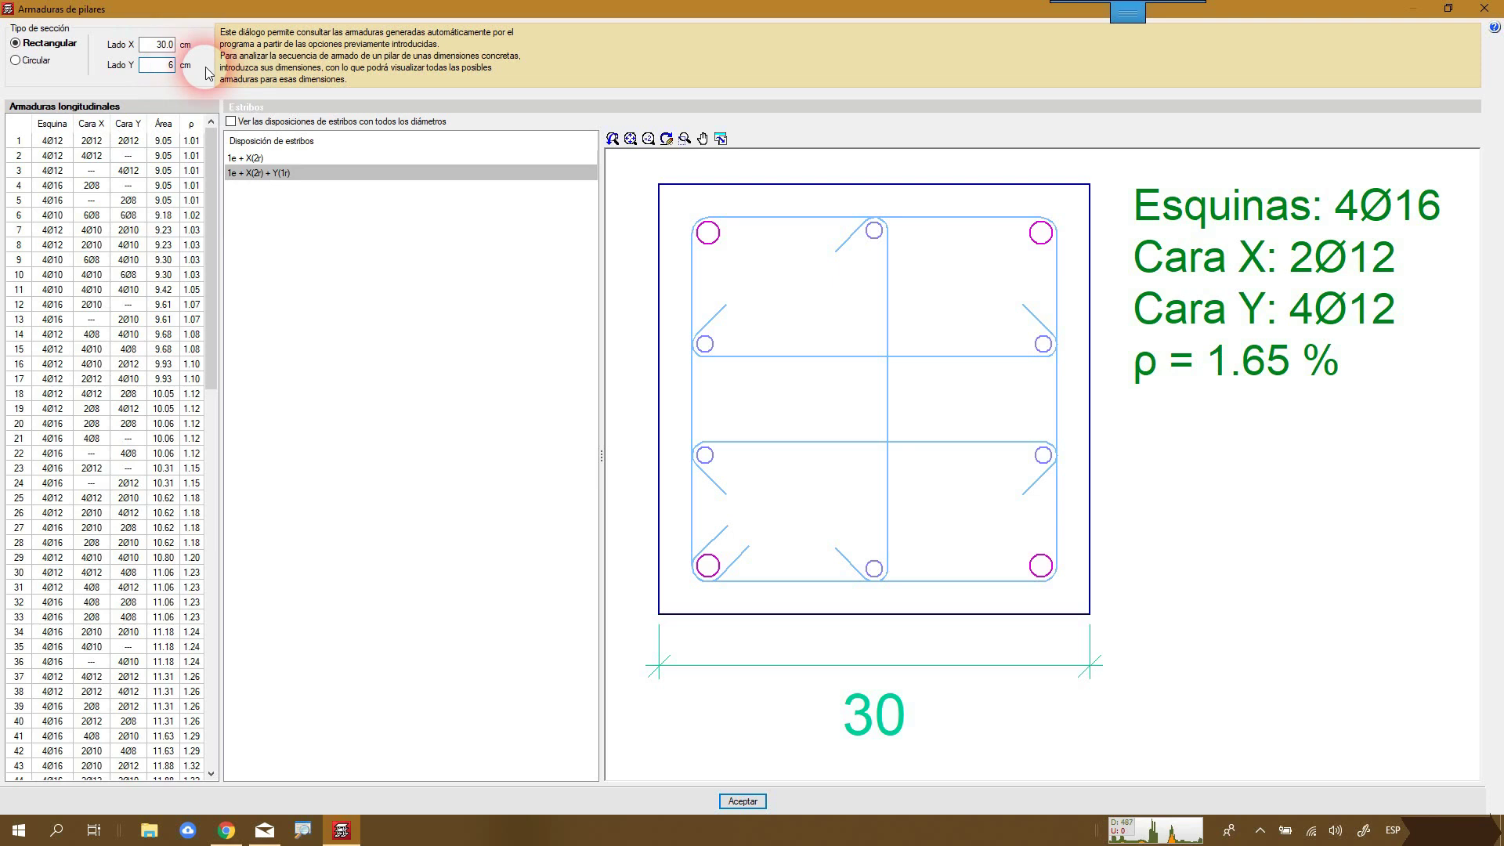
type("0")
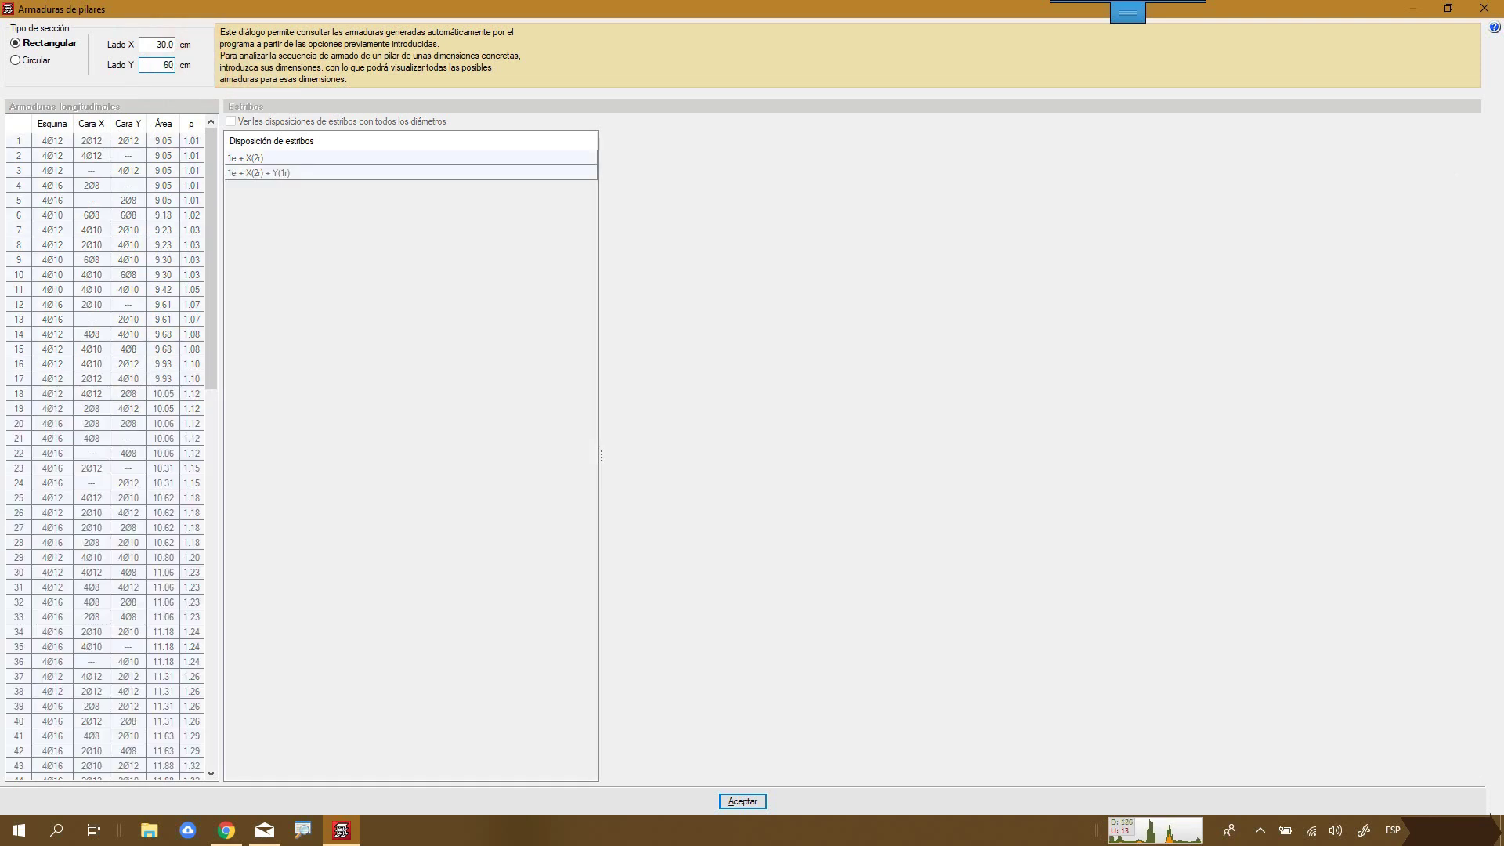
left_click(207, 73)
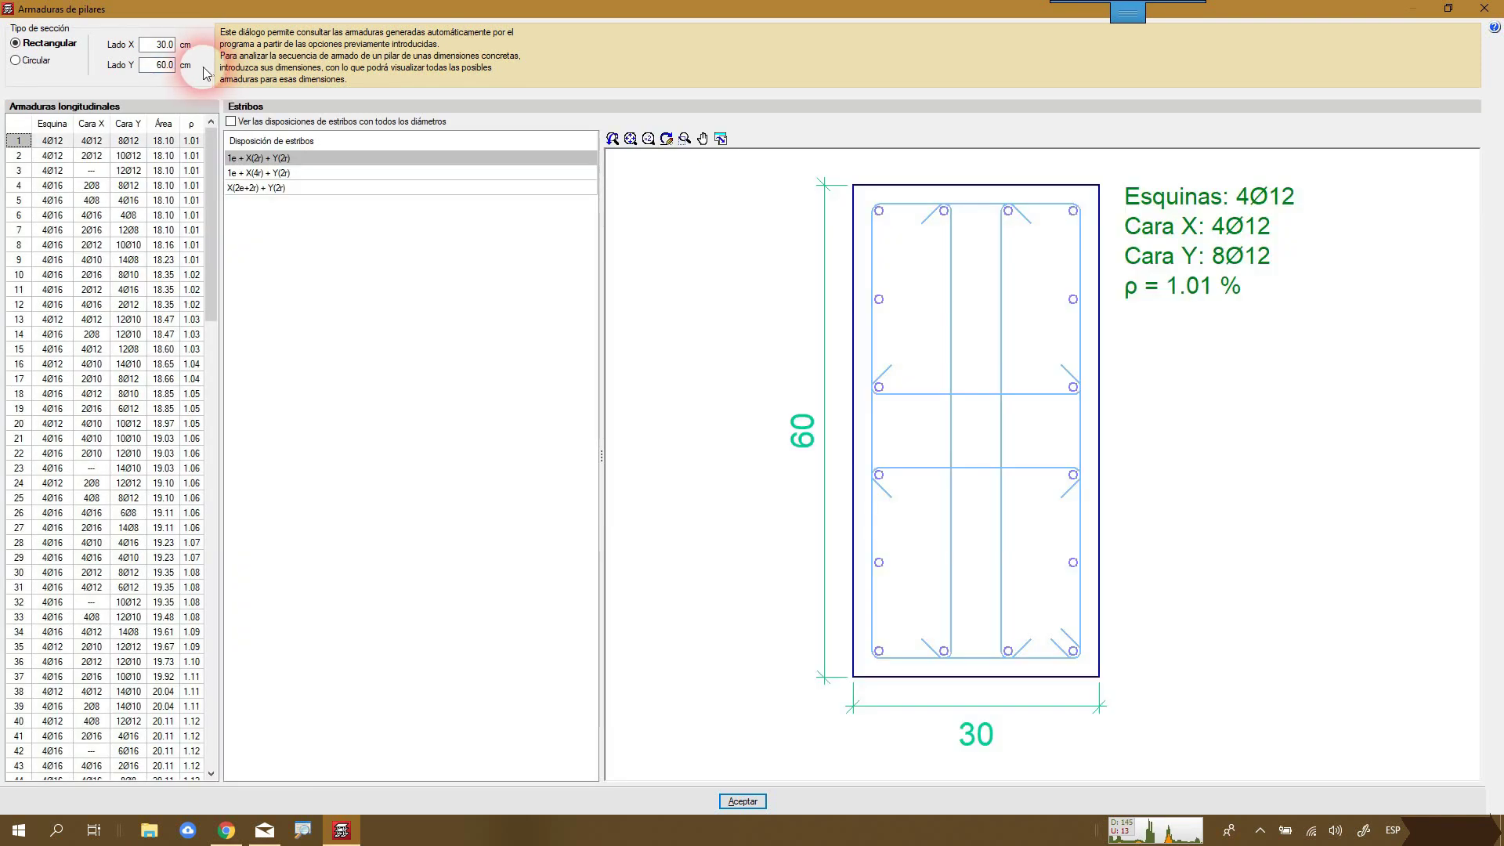
- Examine light and heavy bar sets of the 30 × 60 cm column, including 4Ø16 corners with 2Ø12 on X and 12Ø16 on Y
left_click(135, 191)
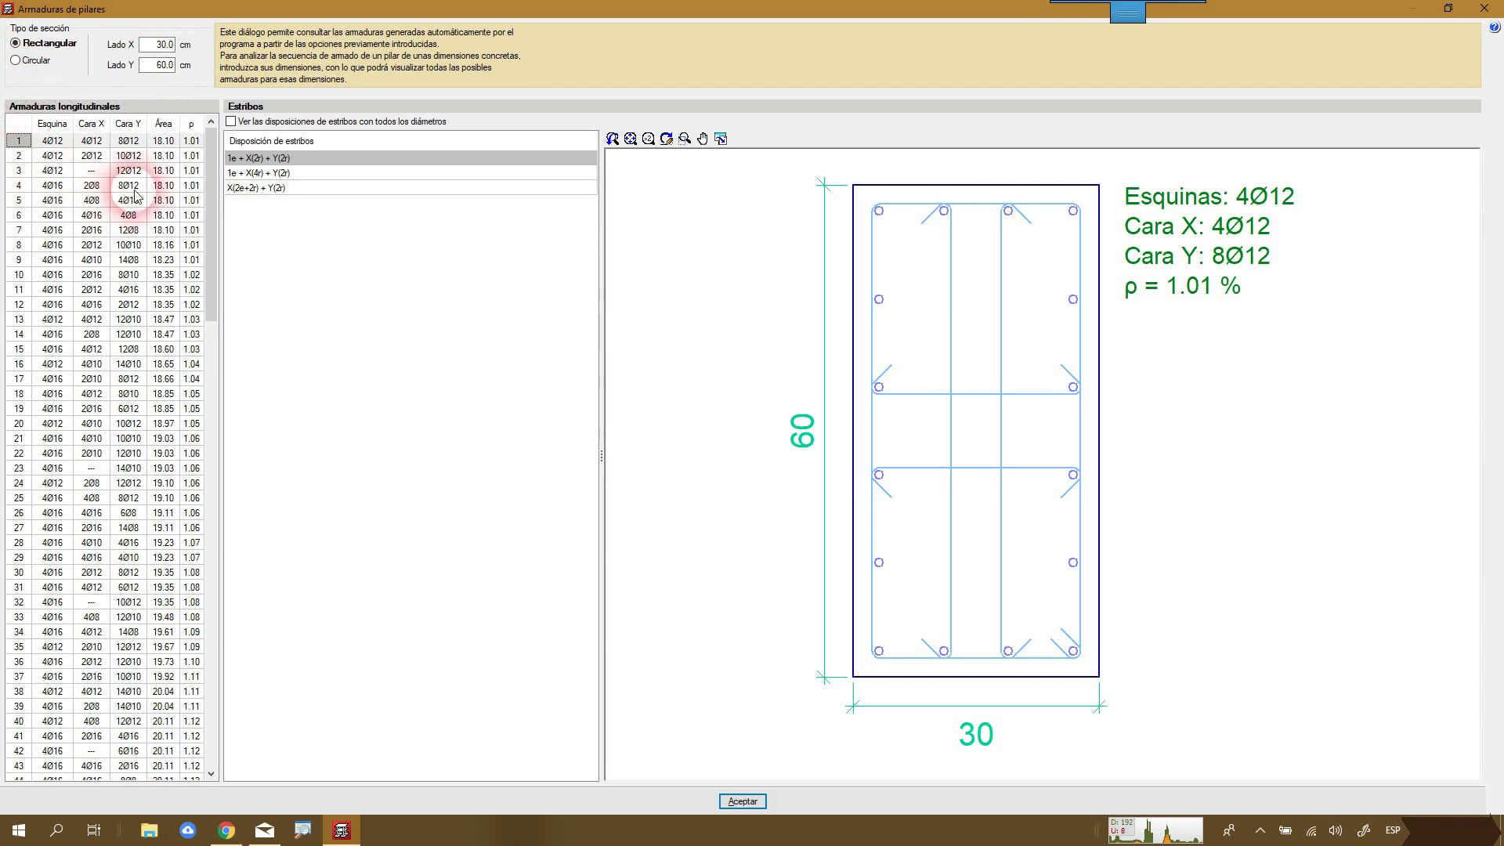
left_click(156, 175)
left_click(128, 213)
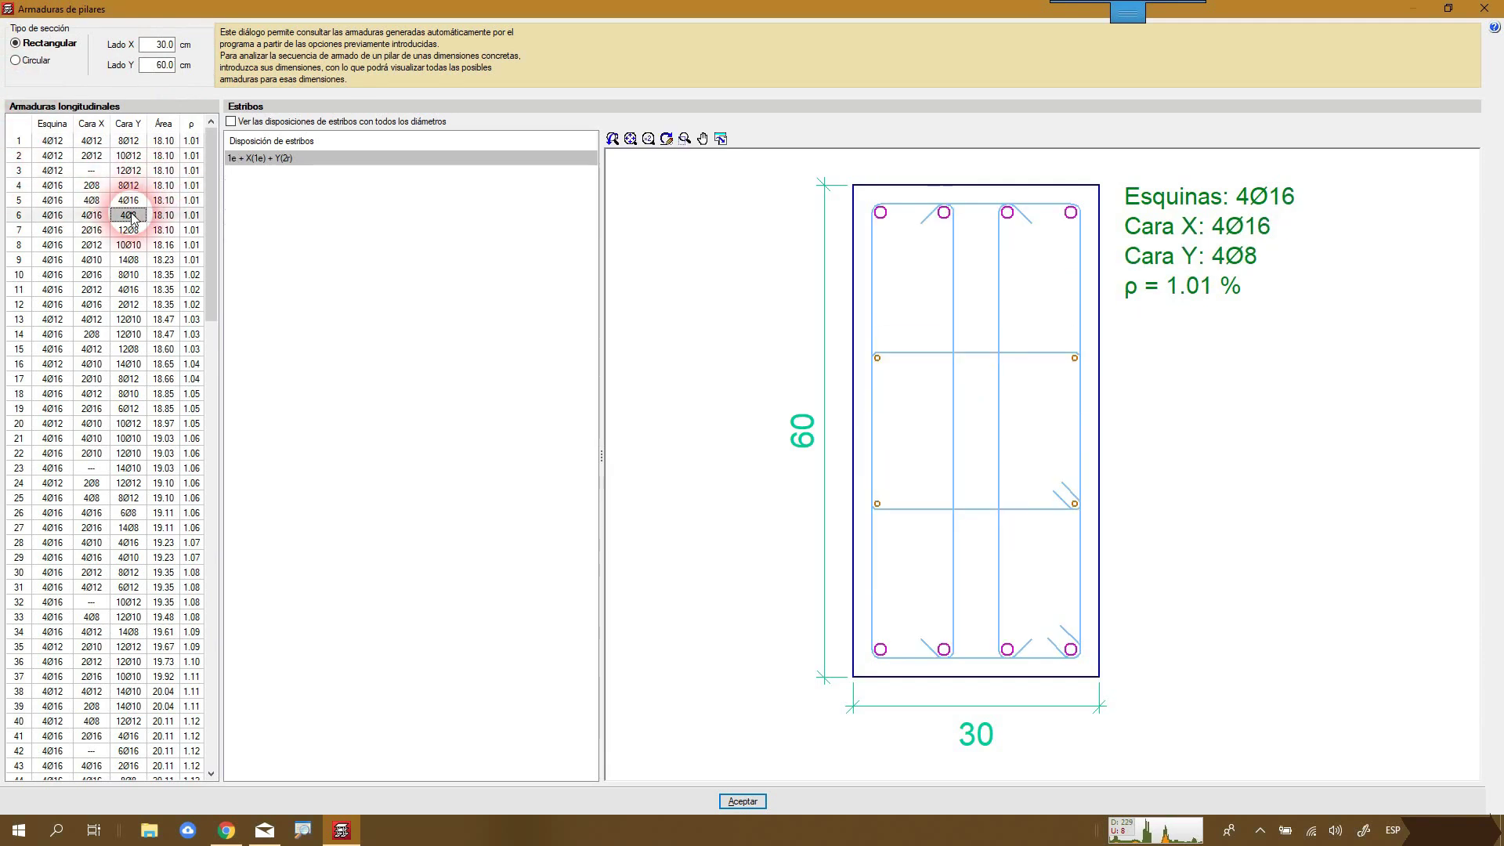
left_click_drag(211, 205, 124, 699)
left_click(123, 694)
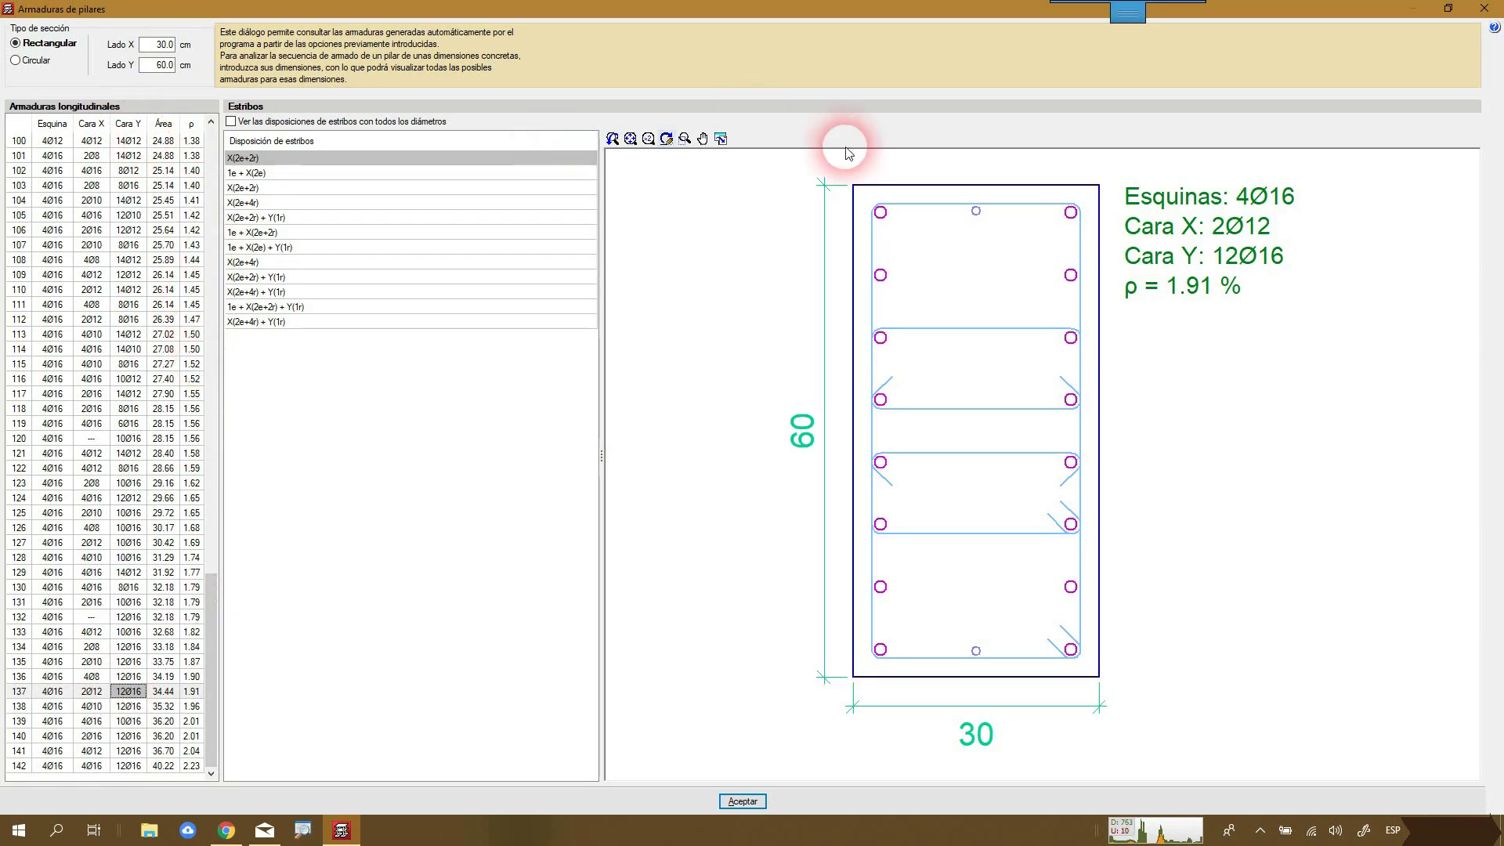
- Reopen the generated reinforcements and preview the 1e + X(4r) + Y(2r) and X(2e+2r) + Y(2r) stirrup arrangements
left_click(1475, 10)
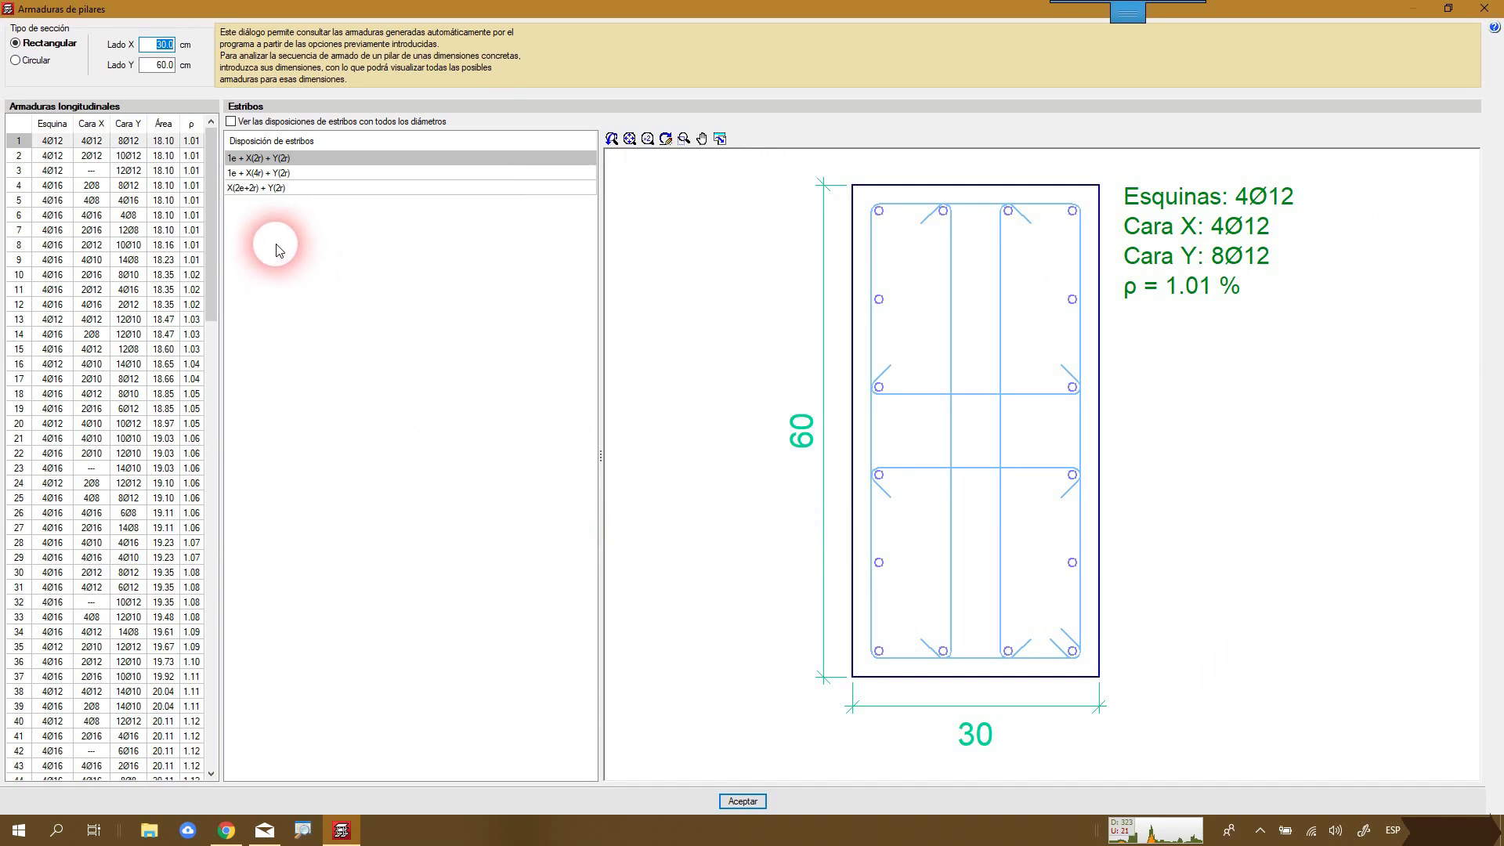
left_click(335, 174)
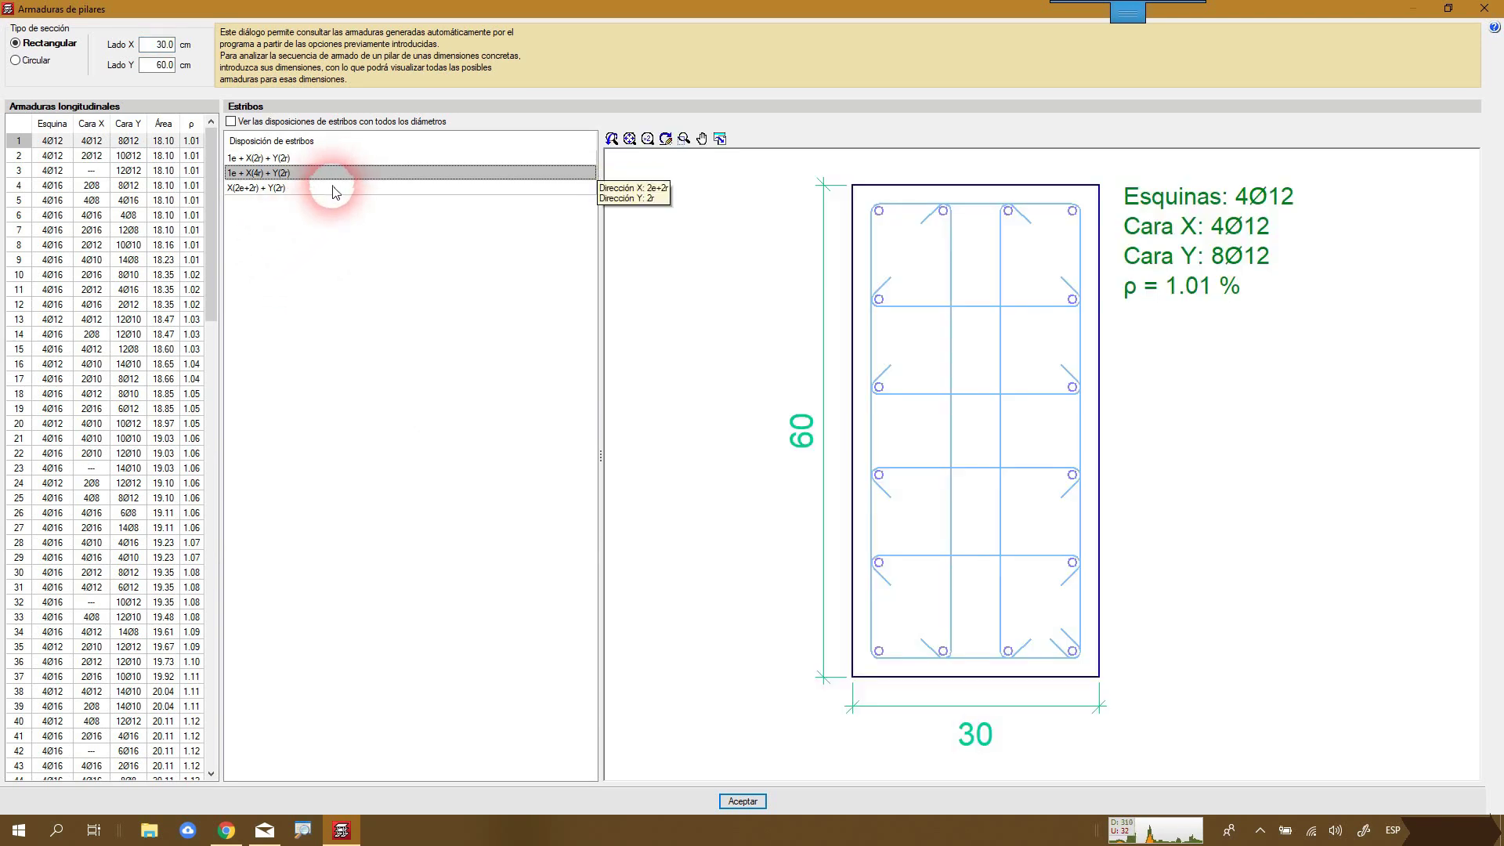
left_click(332, 187)
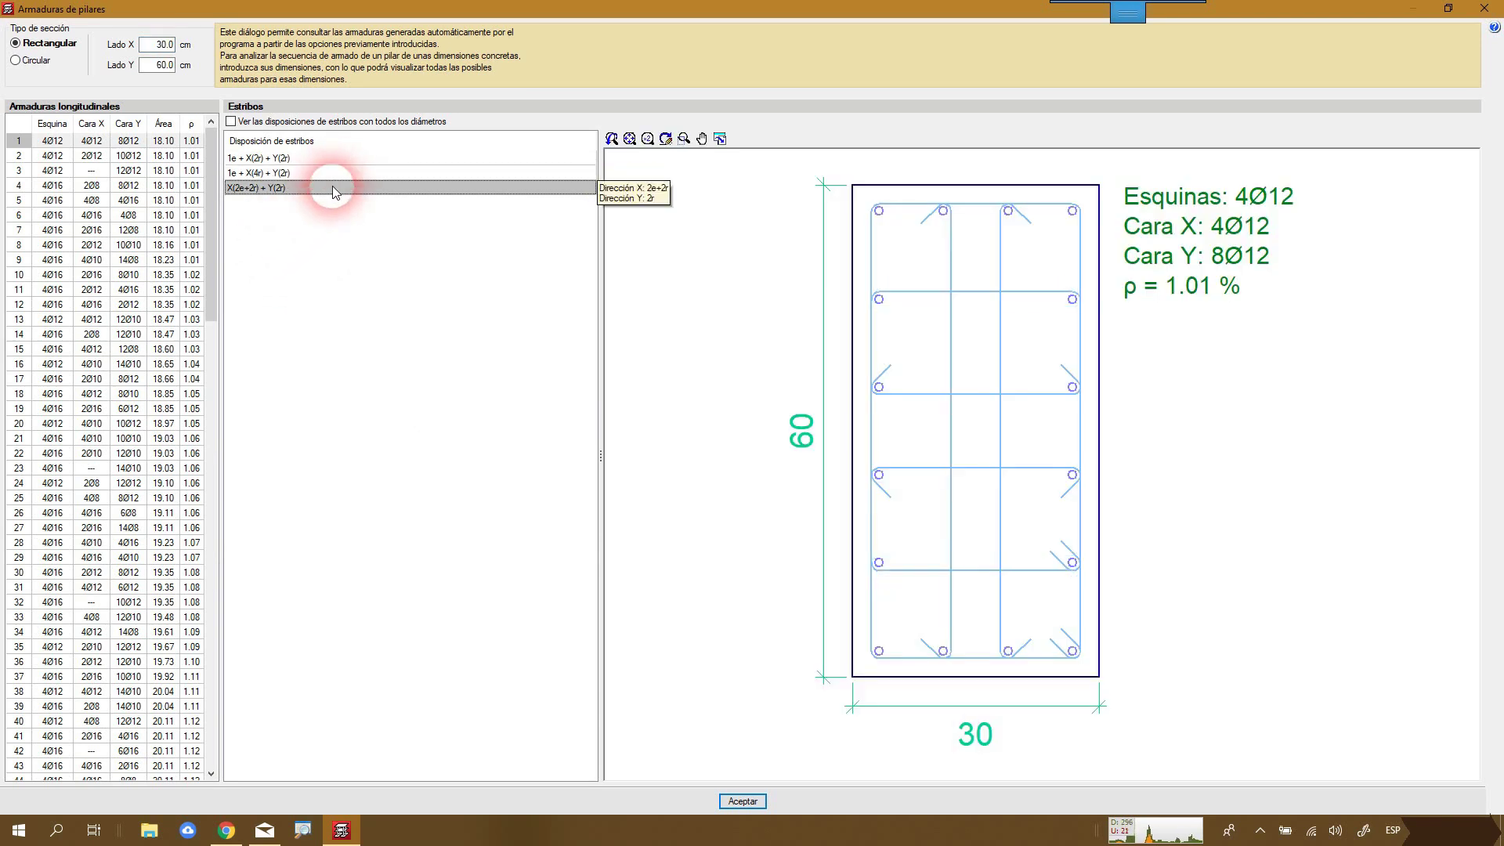
- Switch to a circular section and compare the generated perimeter bar sets from 8Ø12 through 8Ø16
left_click(37, 63)
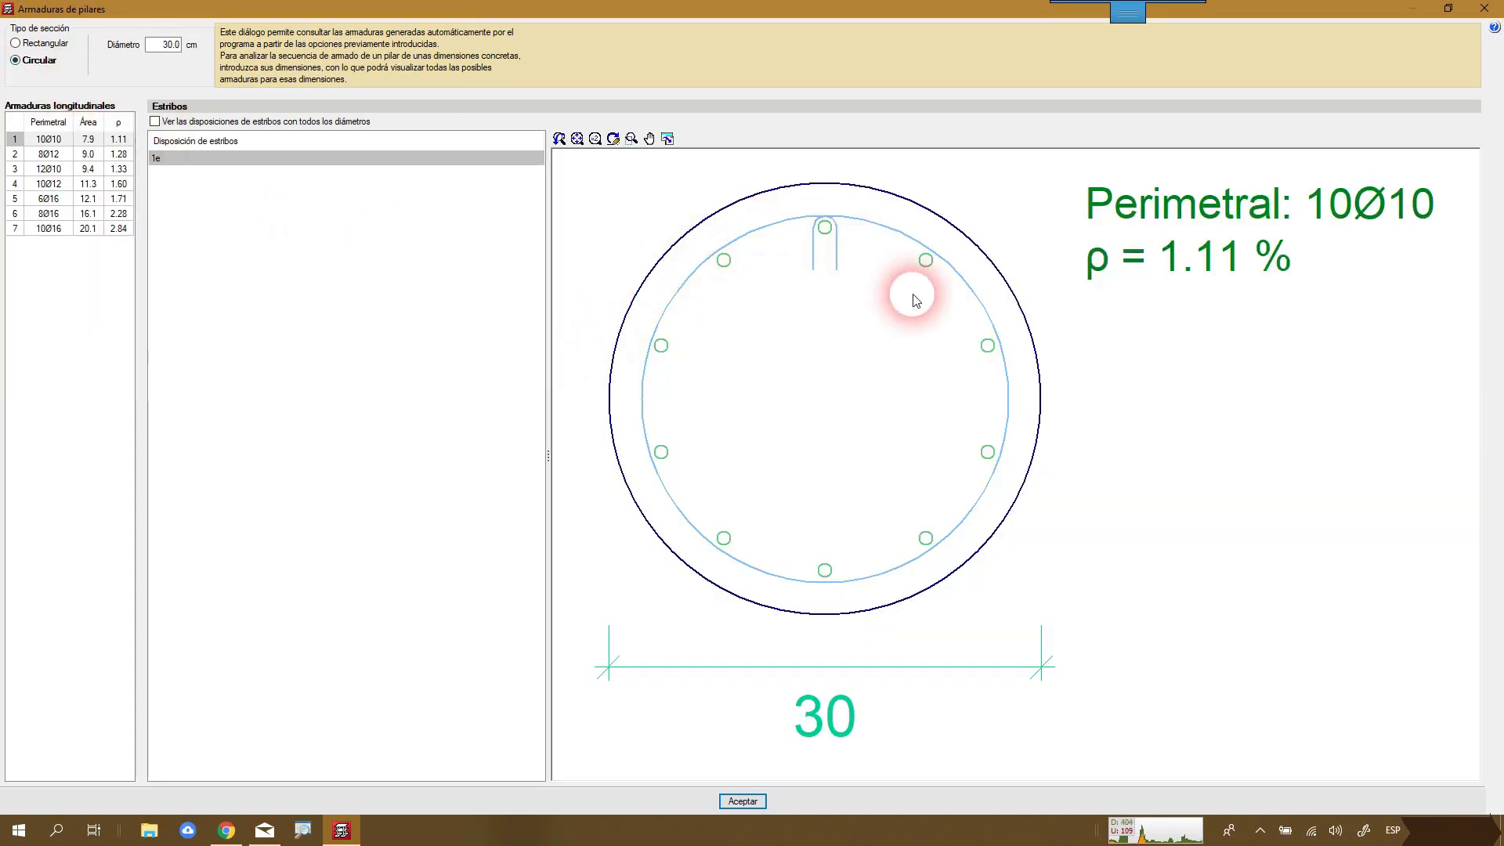
left_click(65, 156)
left_click(64, 170)
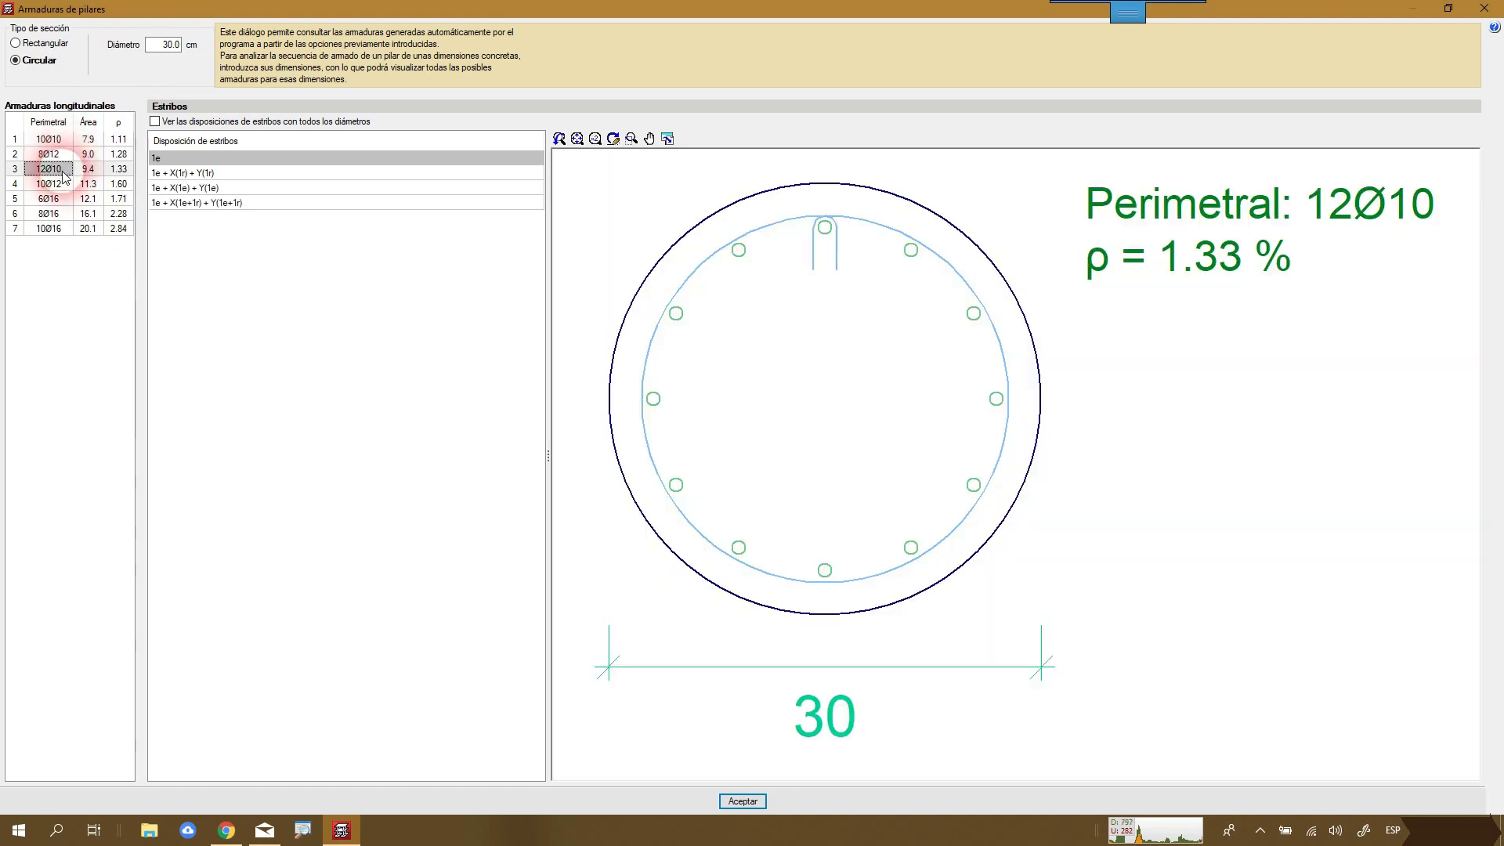
left_click(64, 187)
left_click(65, 201)
left_click(65, 215)
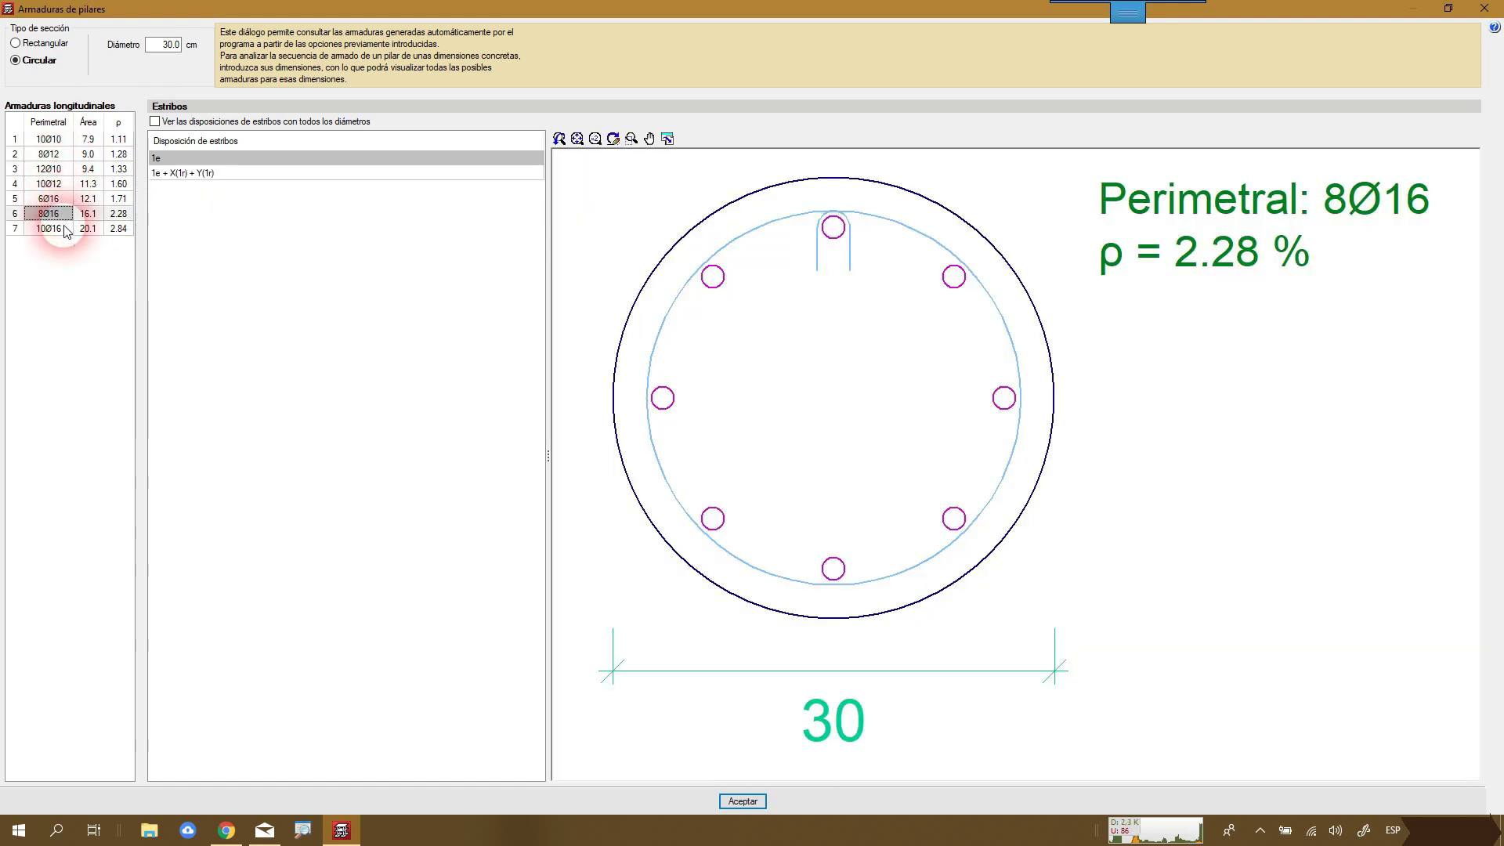
- Compare the 10Ø16 and 10Ø10 perimeter sets of the circular column and preview the stirrup arrangements available for 12Ø10
left_click(54, 228)
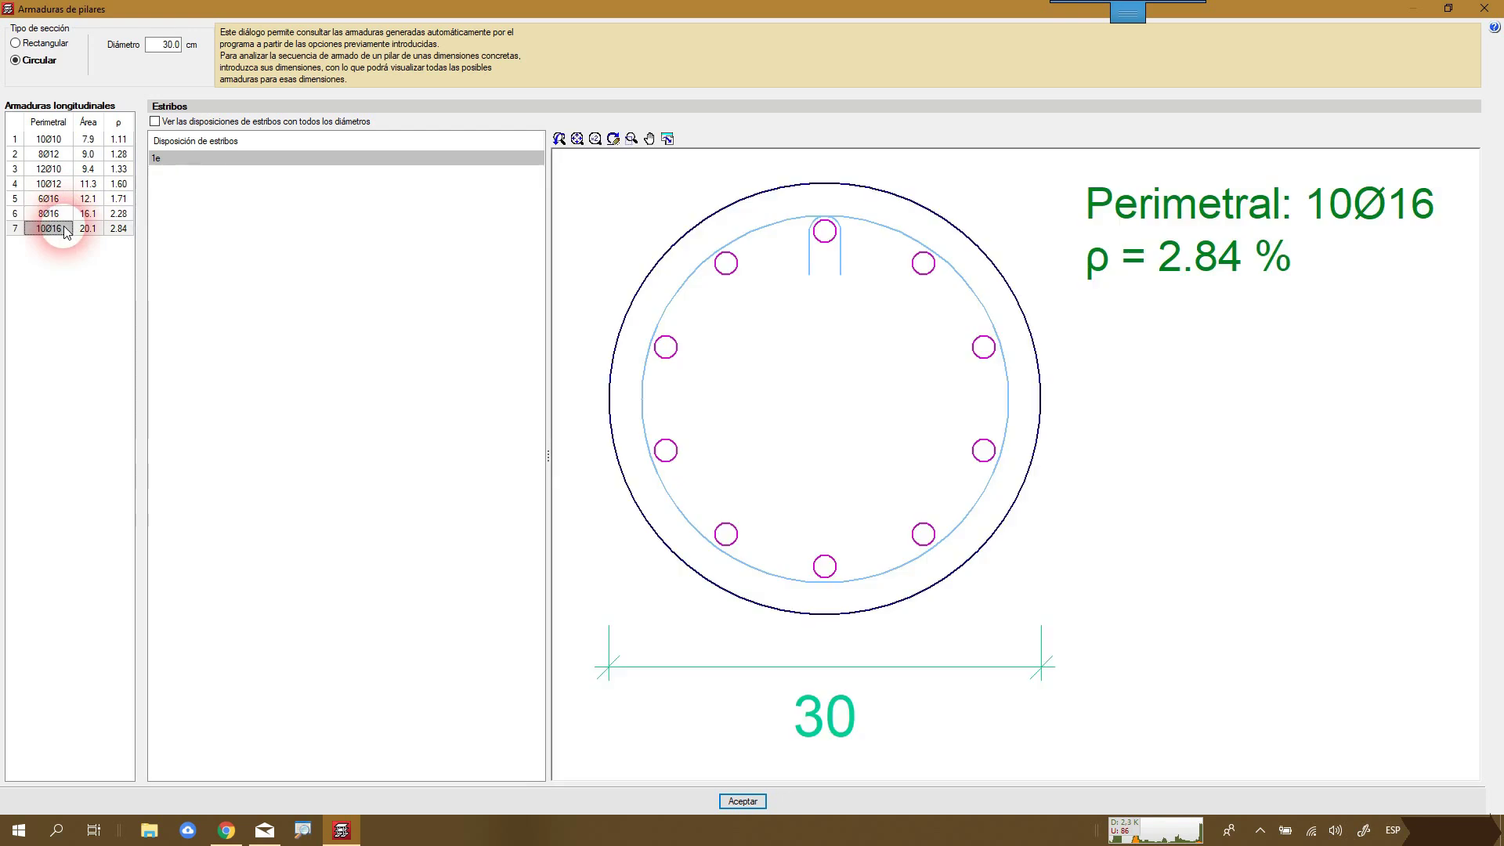
left_click(58, 141)
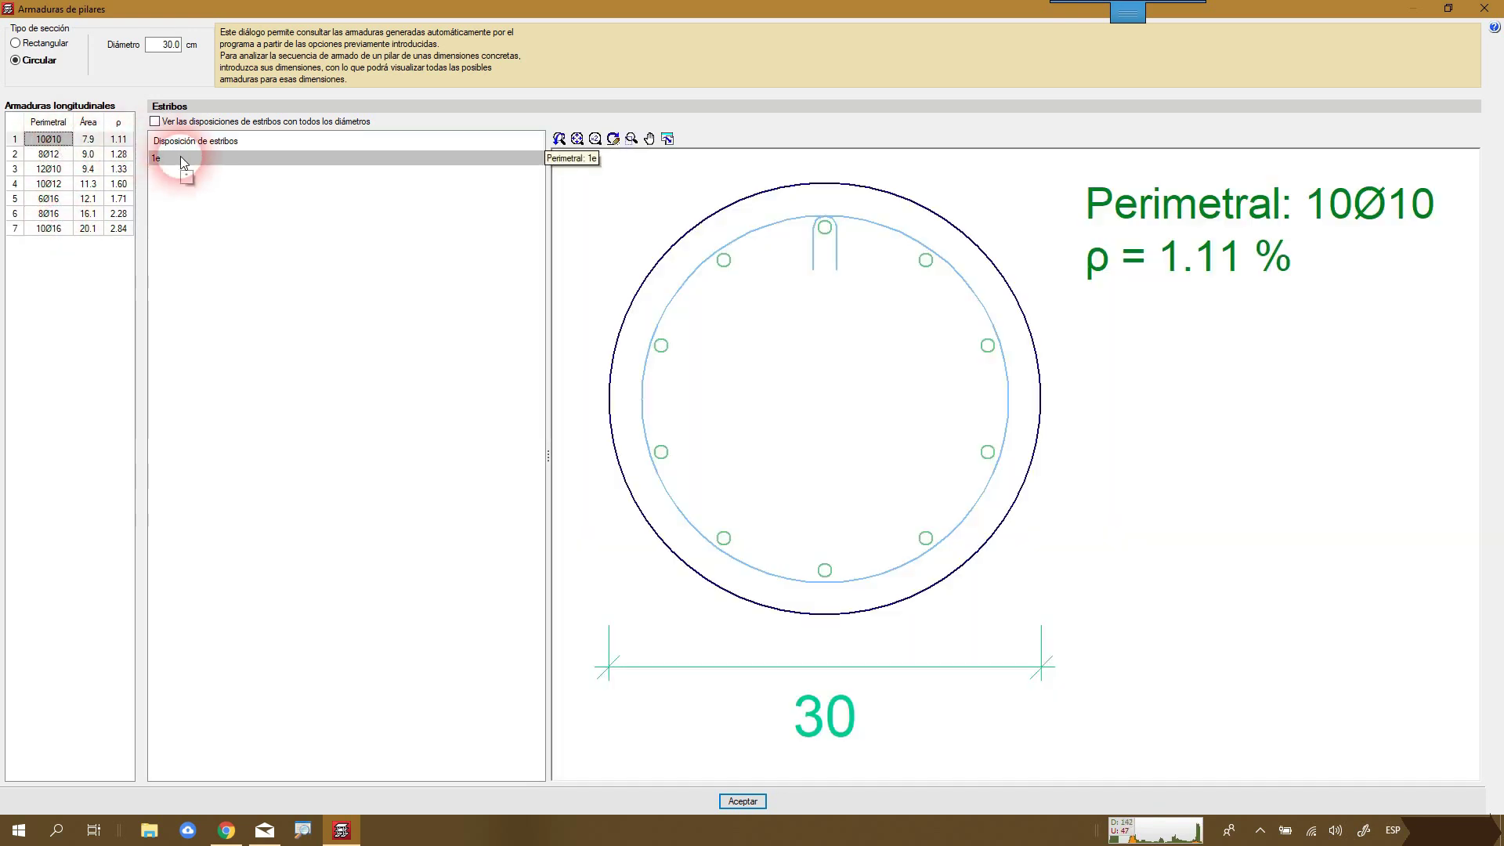
left_click(53, 169)
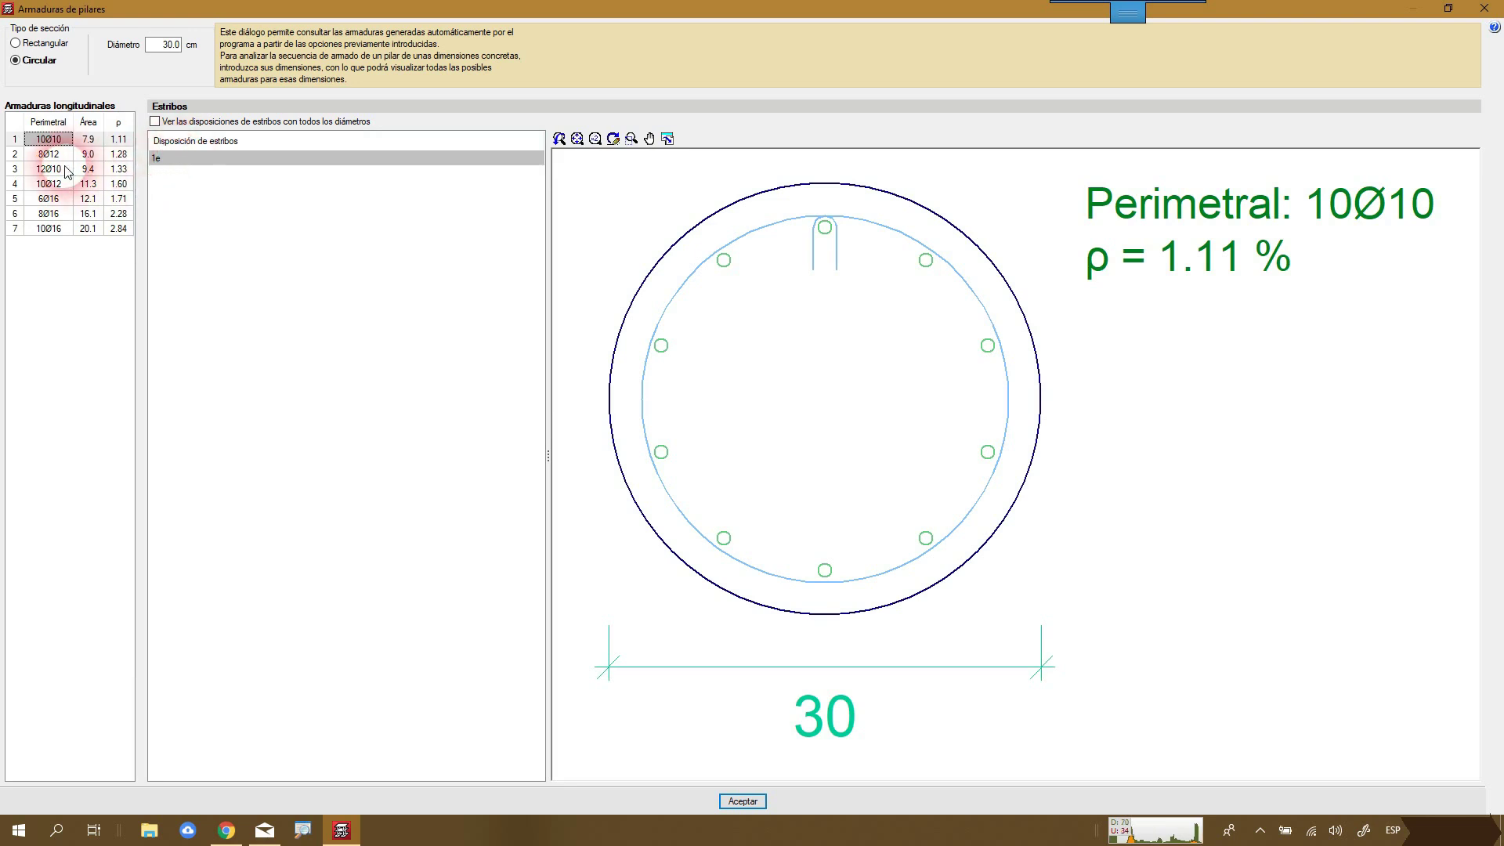
left_click(242, 174)
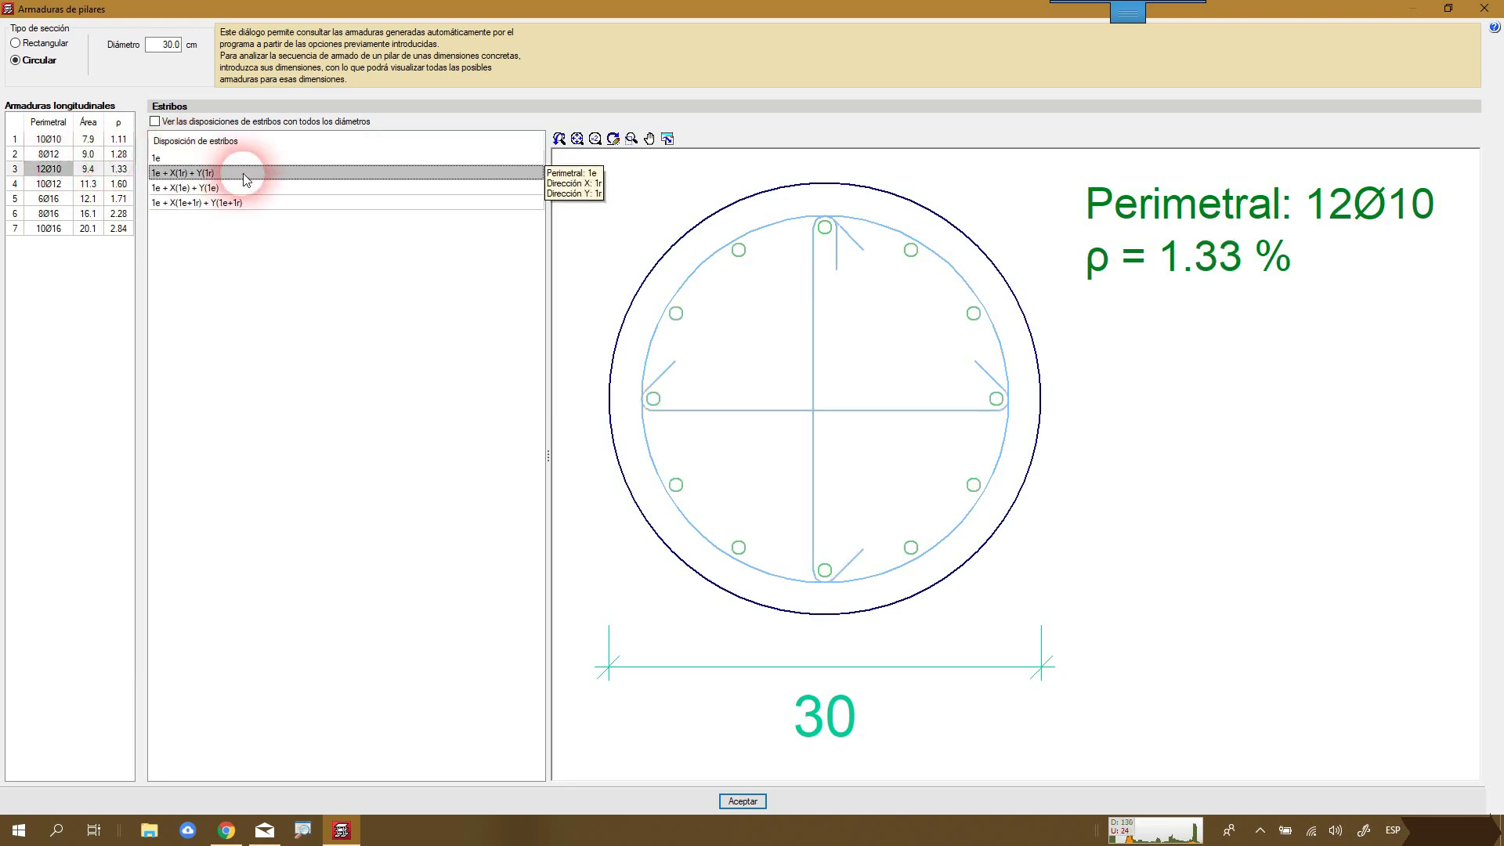
left_click(250, 191)
left_click(250, 203)
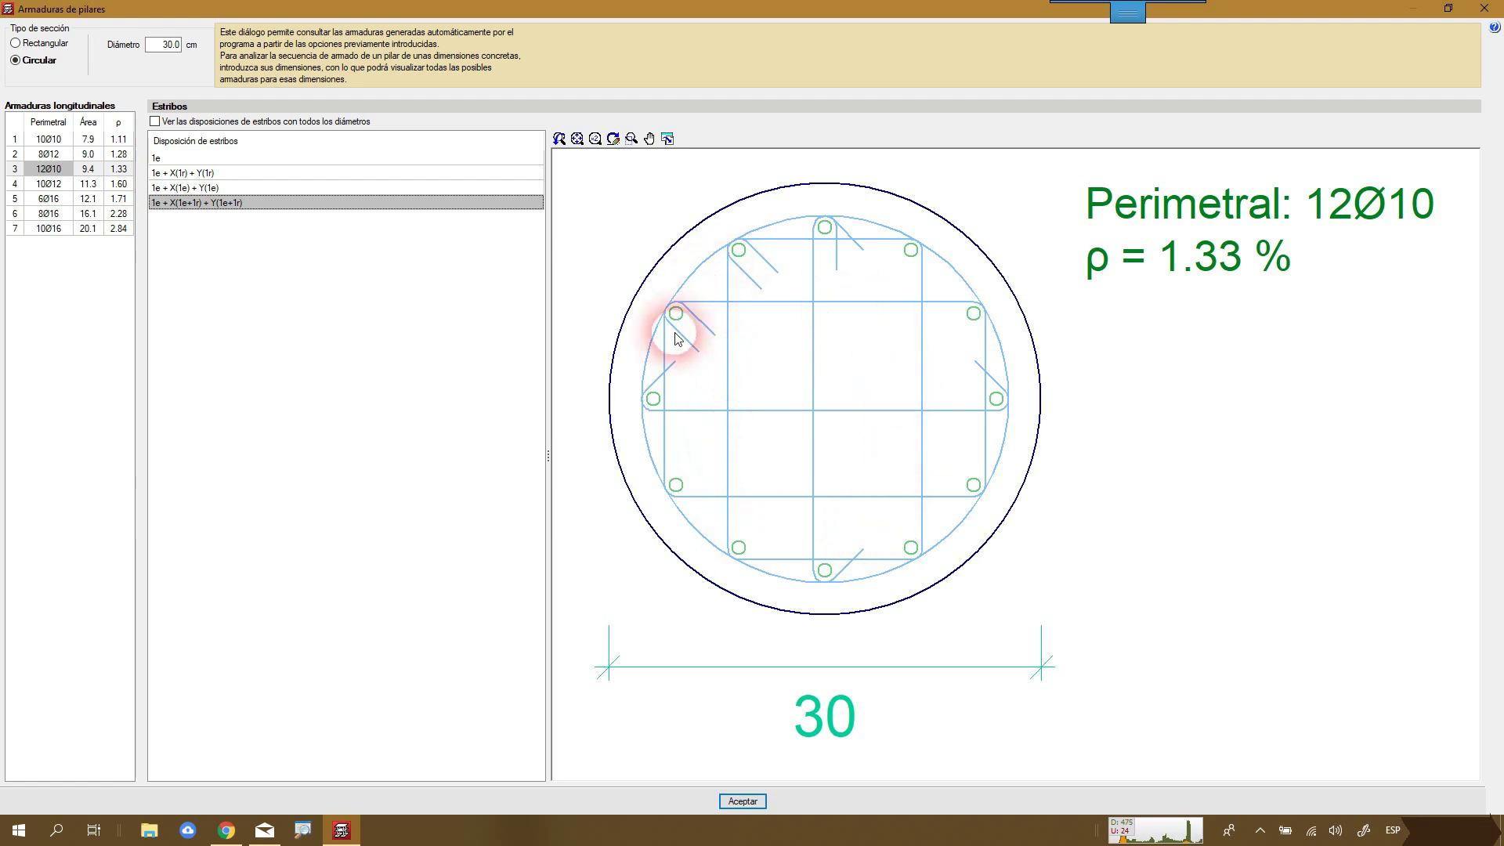
left_click(275, 187)
left_click(346, 172)
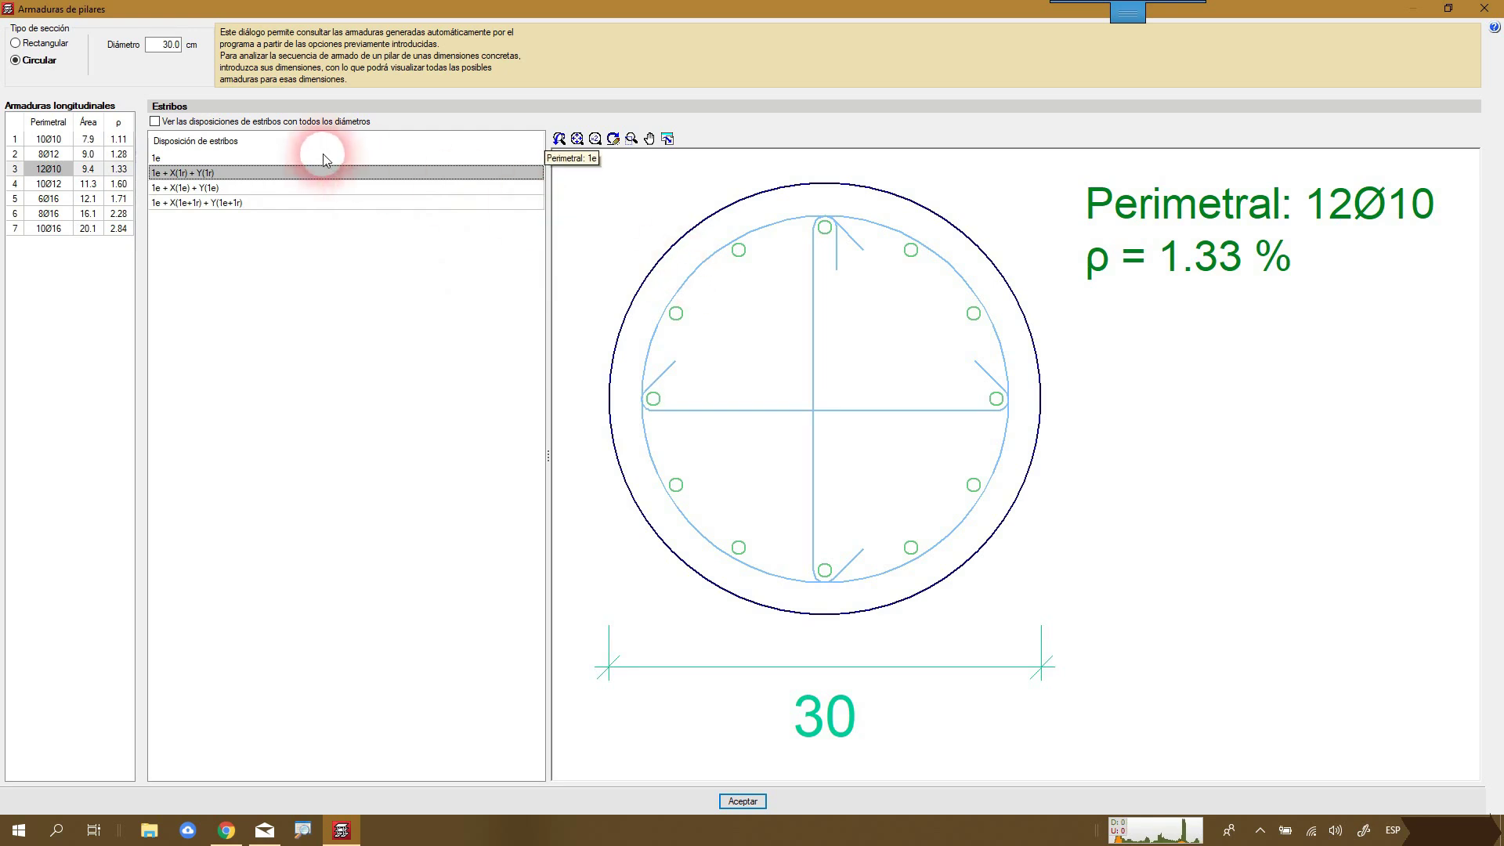
left_click(321, 159)
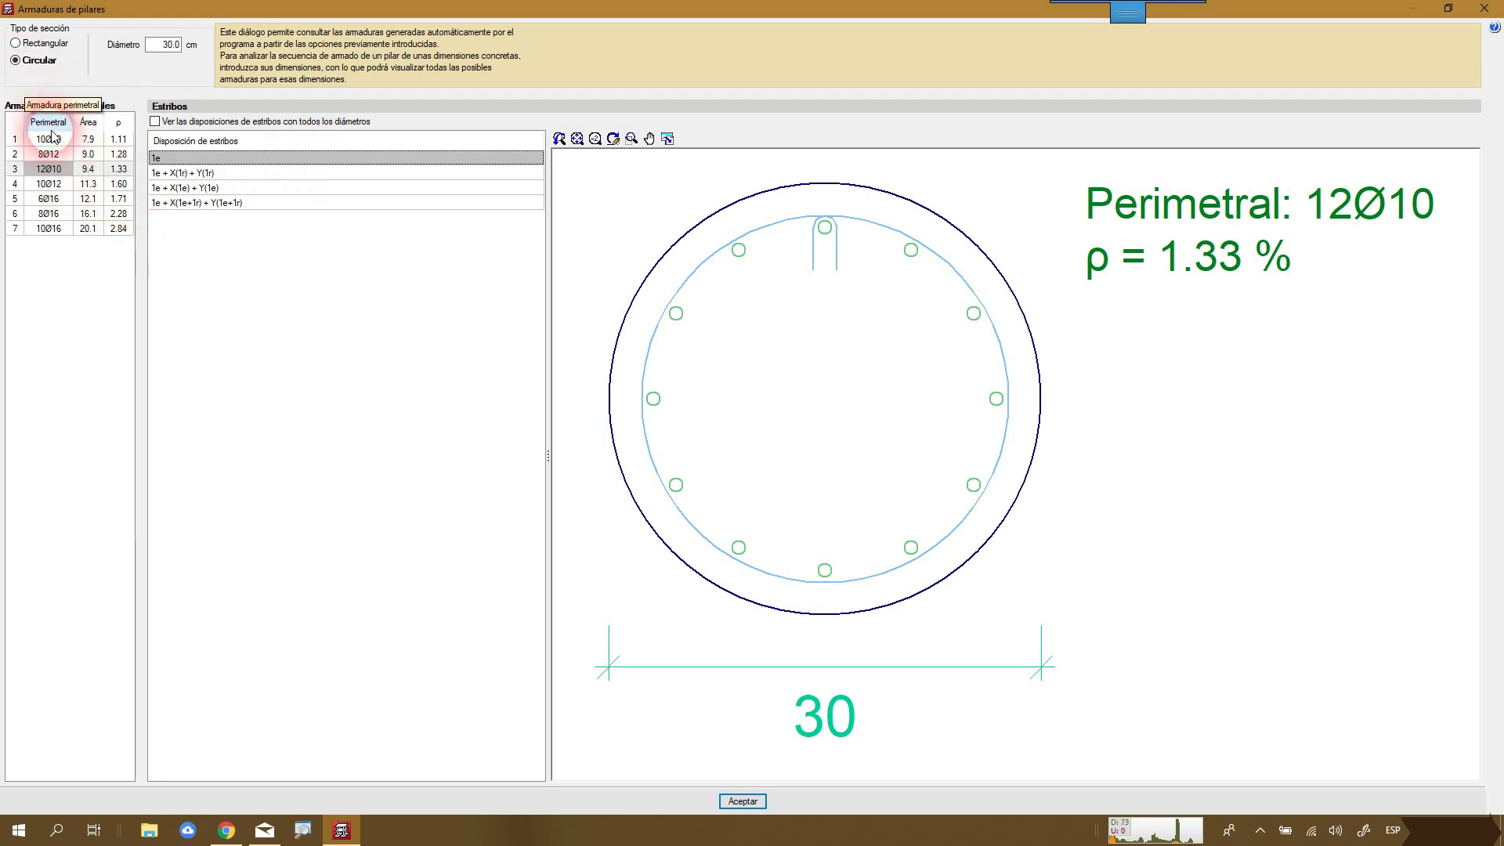
- Return to the rectangular section, examine the X(2e+2r) stirrups for 4Ø16 corners, 2Ø12 on X and 8Ø16 on Y, and close the reinforcement viewer
left_click(41, 44)
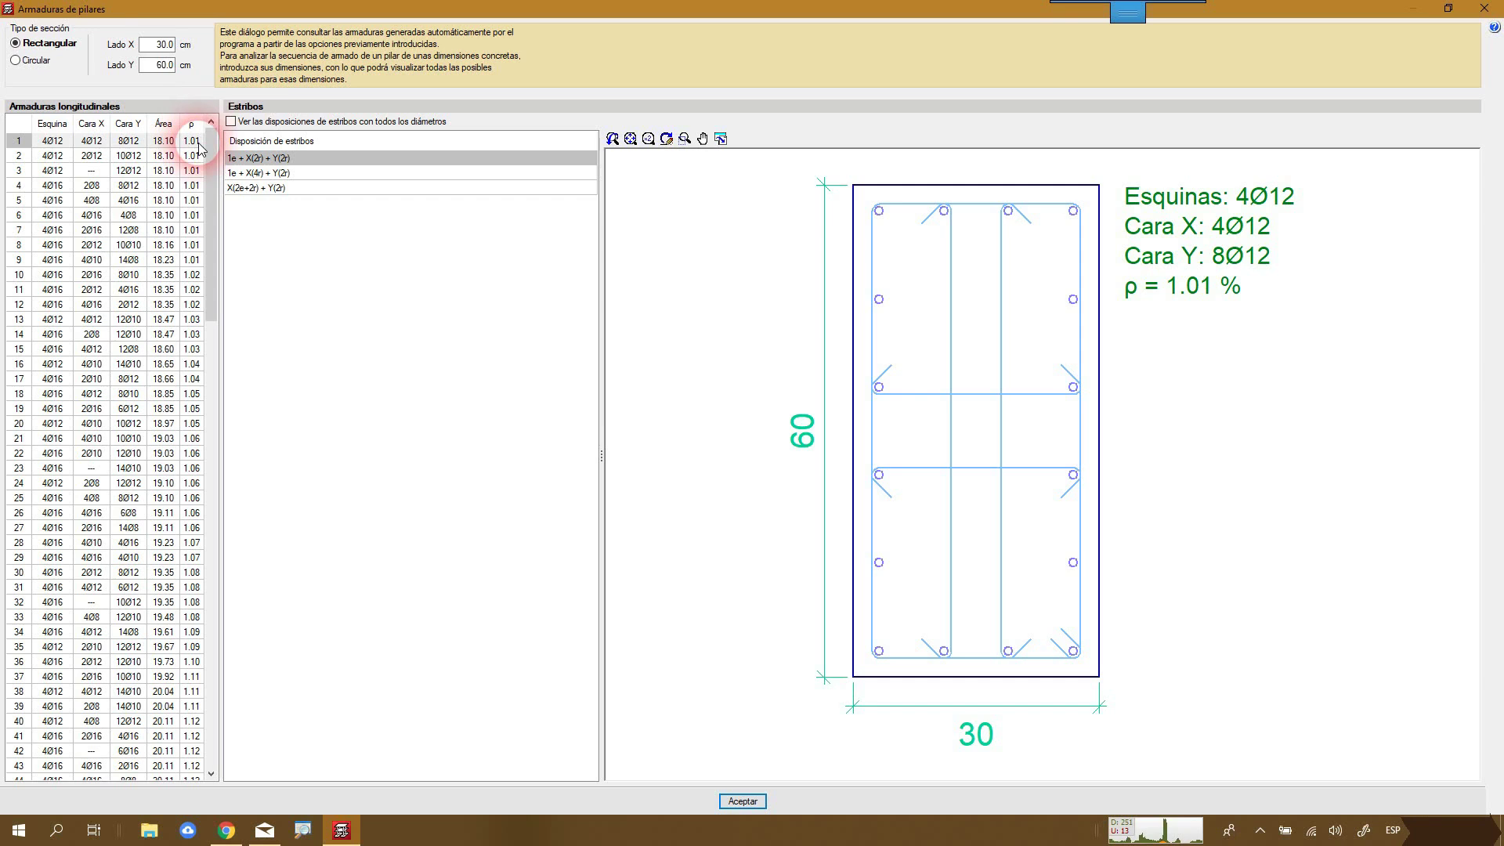
mouse_move(209, 190)
left_mouse_down()
mouse_move(228, 296)
mouse_move(218, 548)
left_mouse_up()
left_click(194, 574)
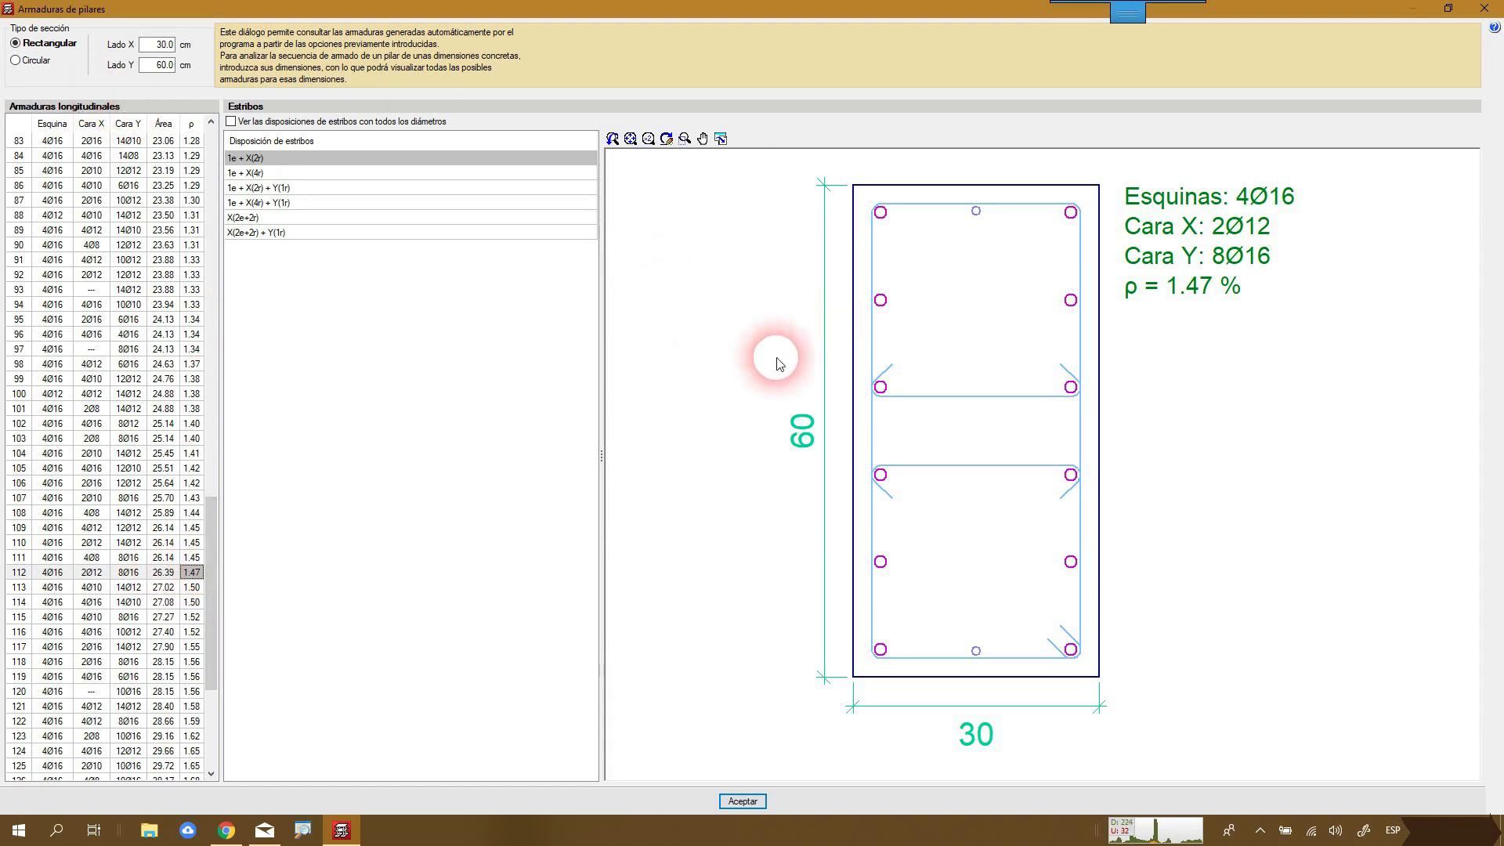
left_click(325, 217)
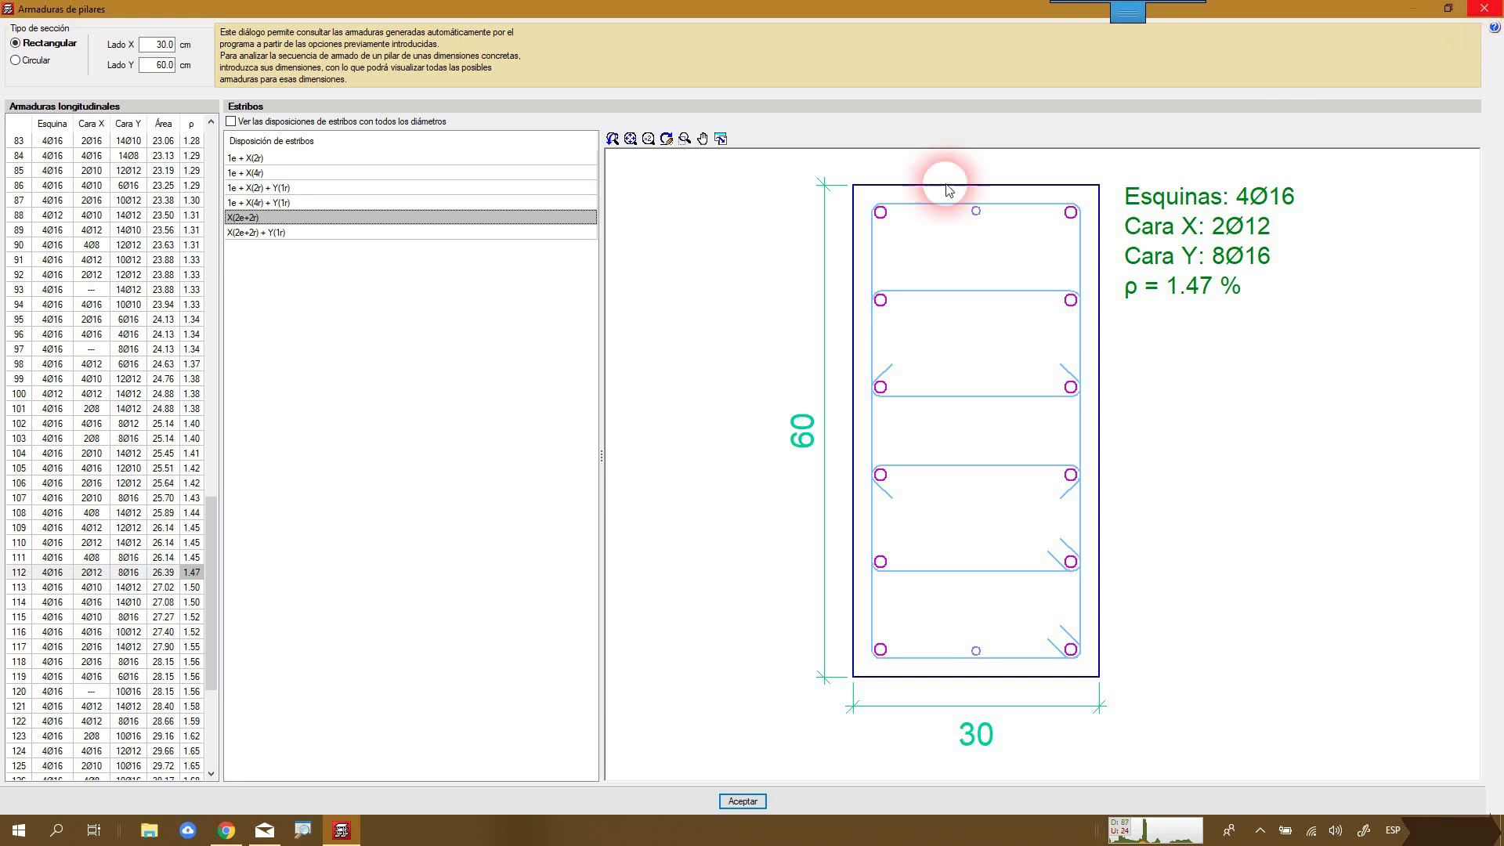
left_click_drag(212, 624, 196, 758)
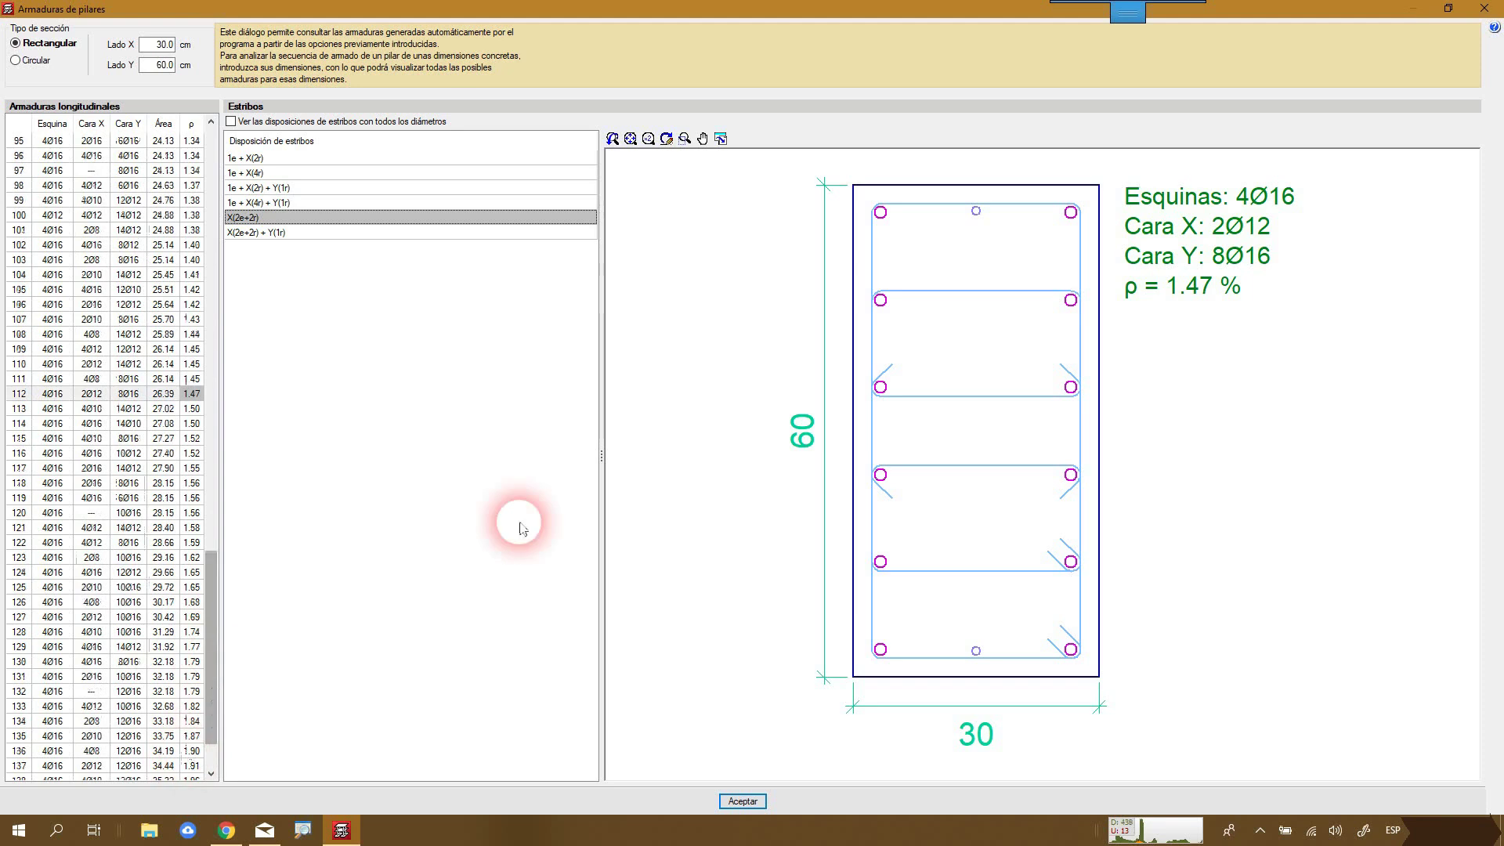
left_click(1487, 11)
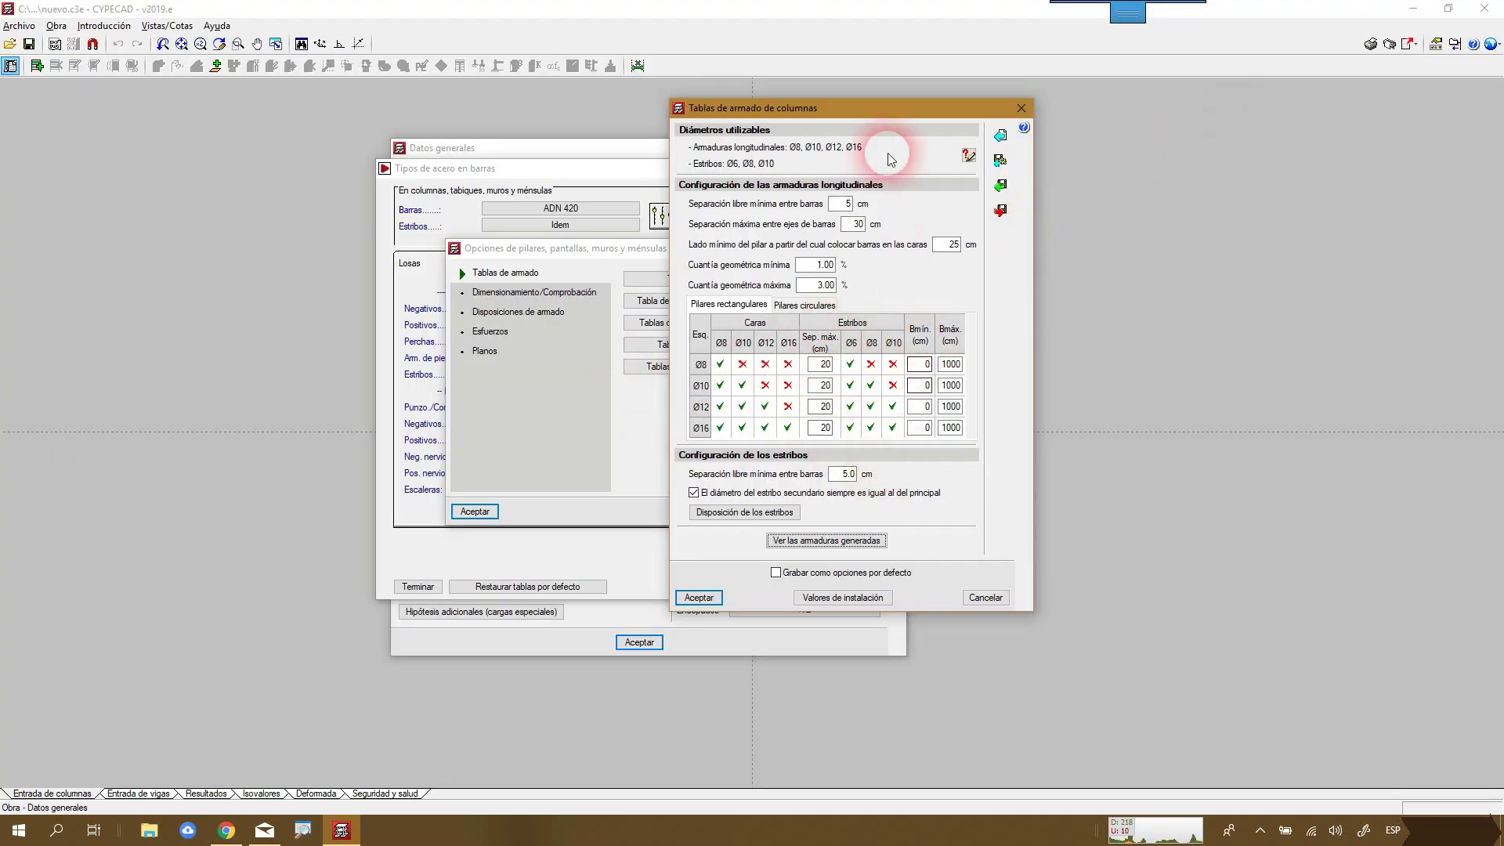
left_click_drag(877, 107, 720, 75)
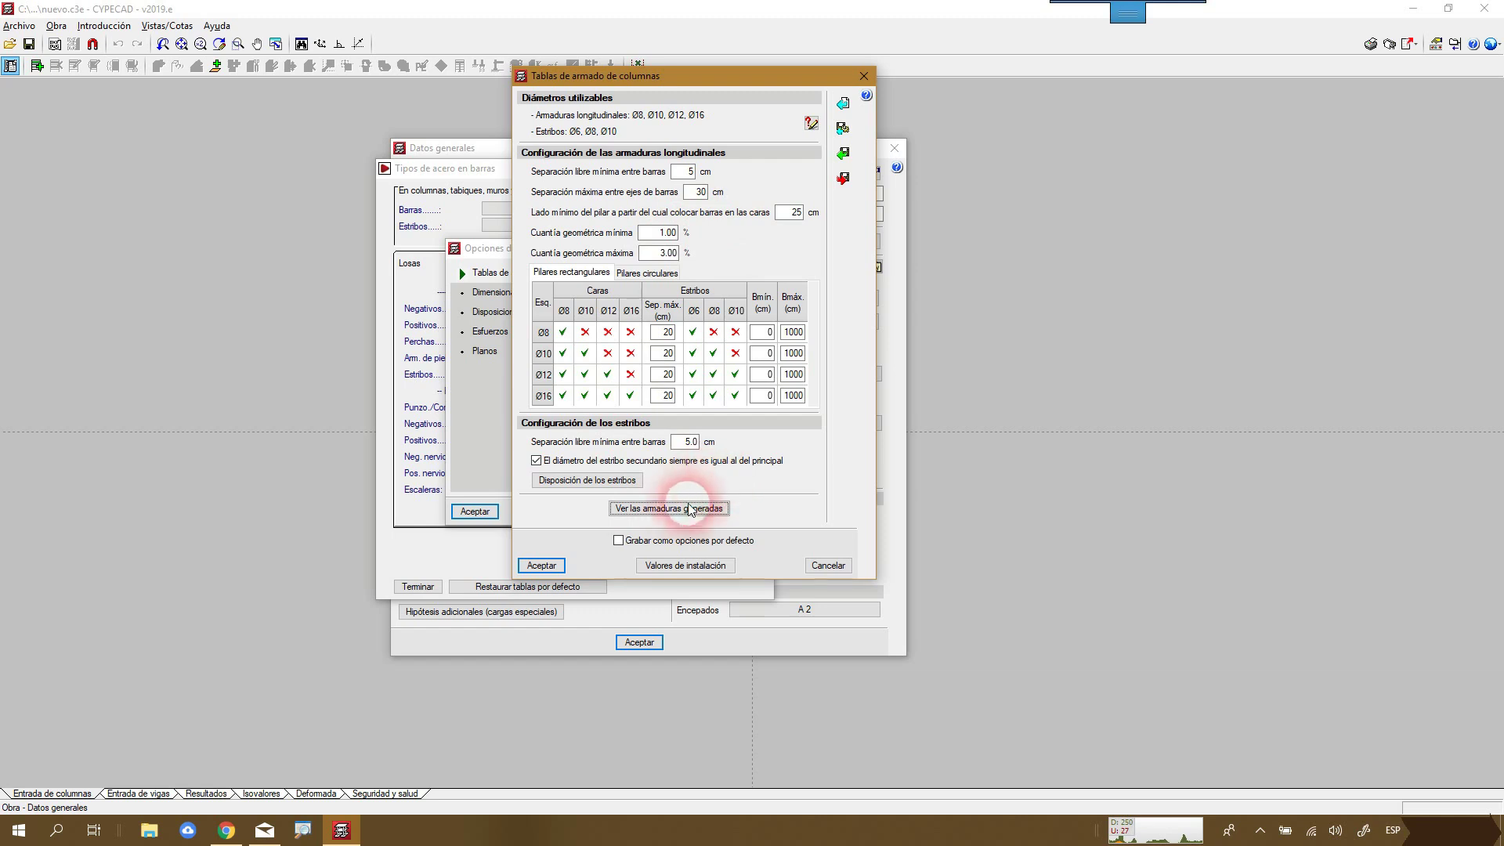
left_click(627, 542)
left_click(619, 541)
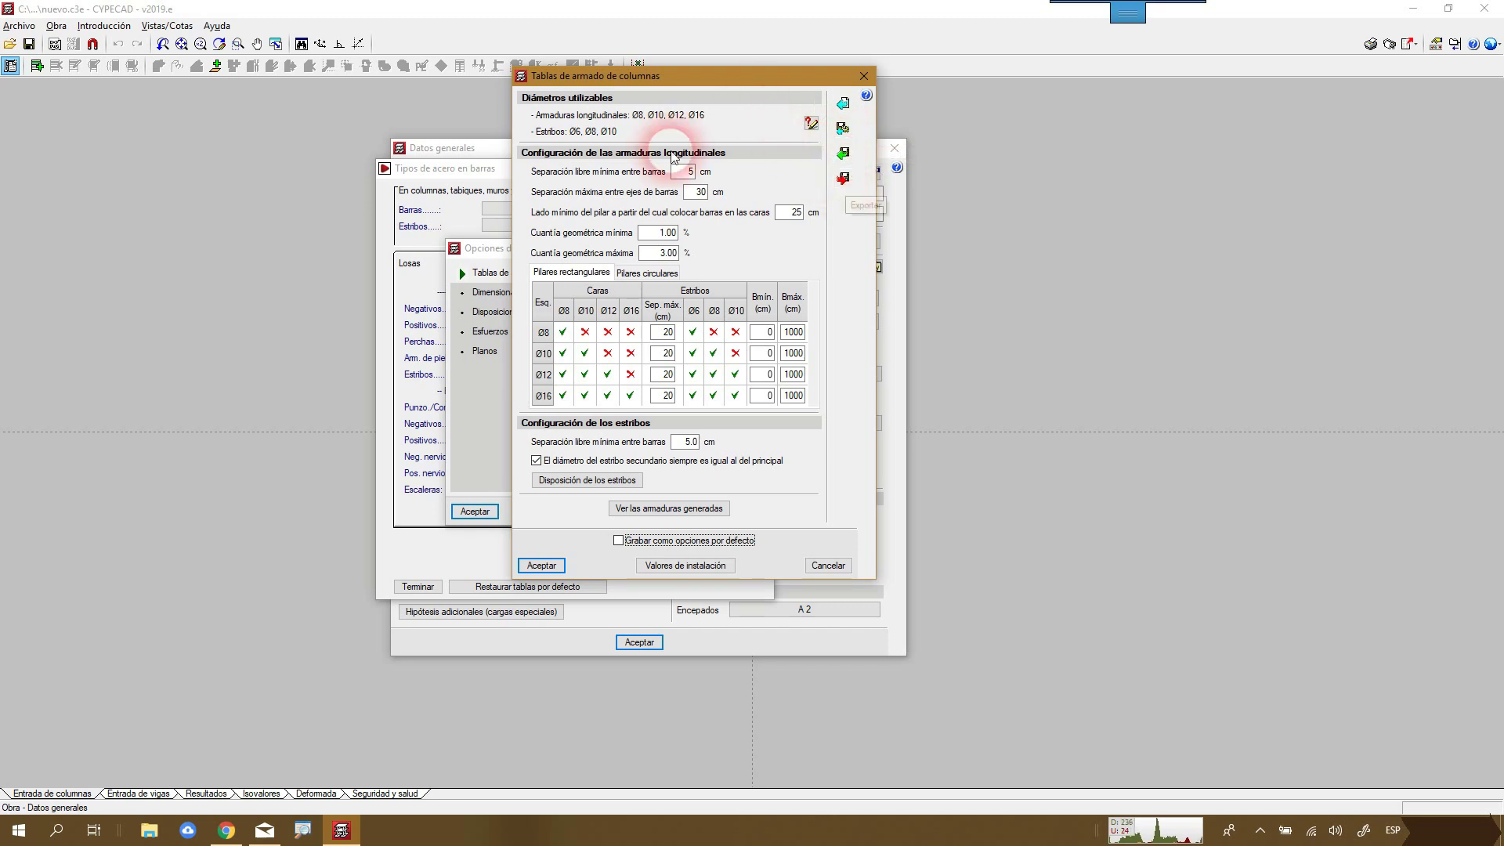
- Export the column reinforcement tables to a file named "Columnas para Edificios pequeños" and mark them as initial values for new projects
left_click(843, 179)
left_click(719, 260)
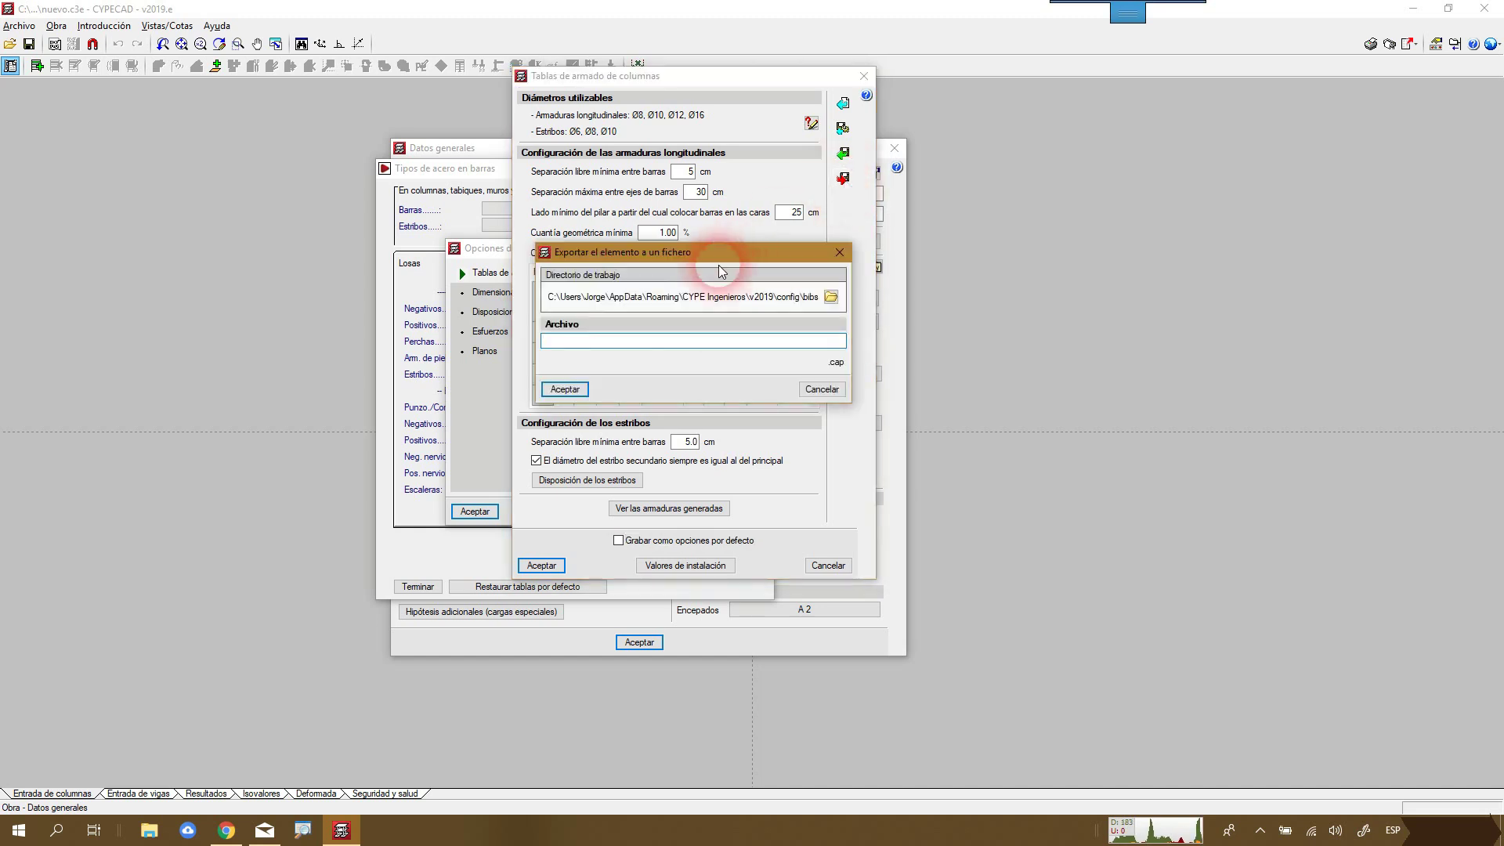
left_click_drag(716, 252, 393, 229)
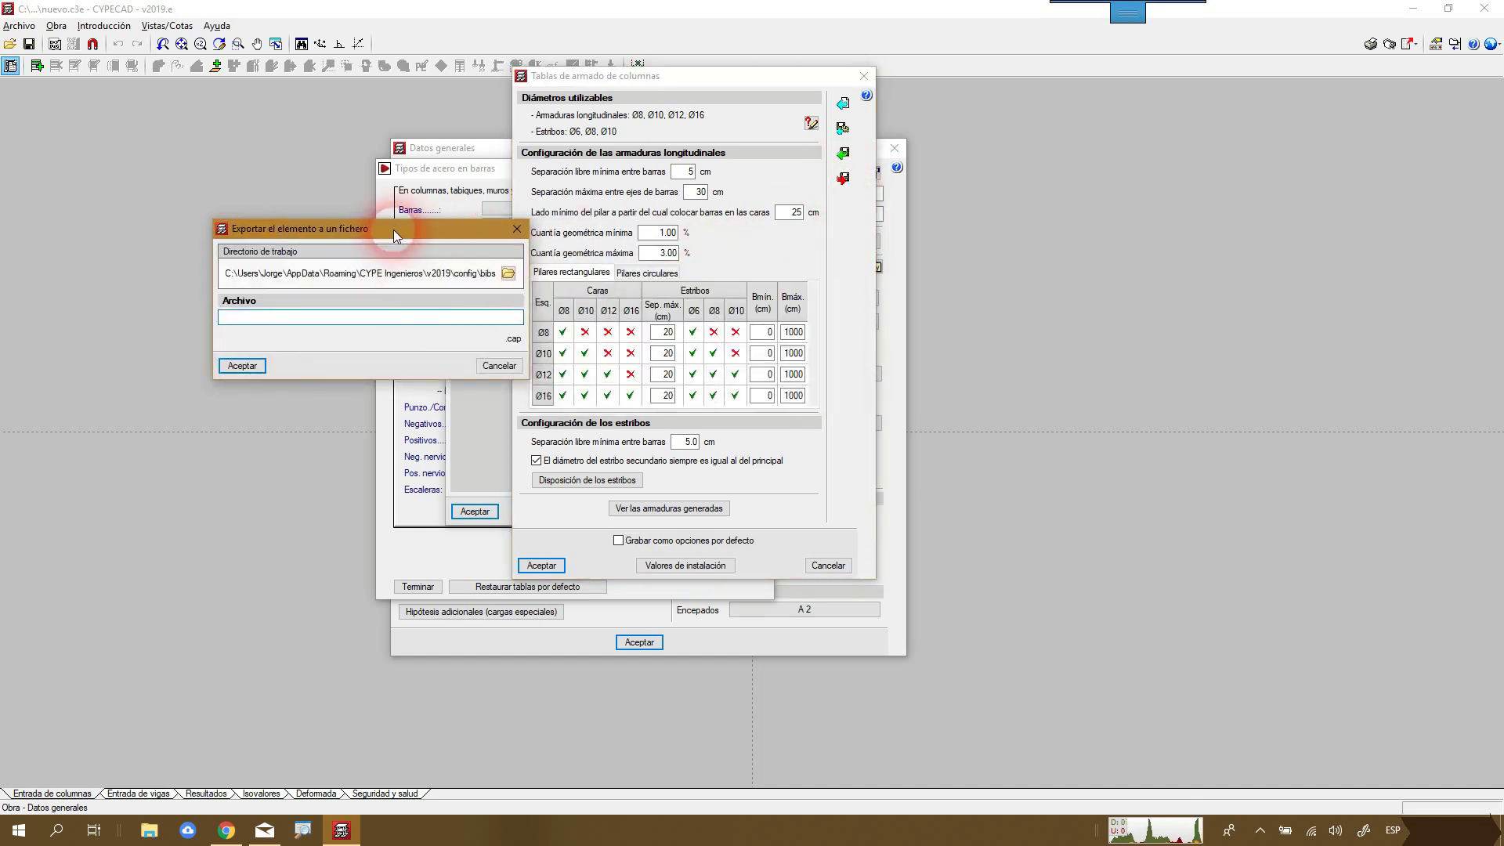
left_click(406, 319)
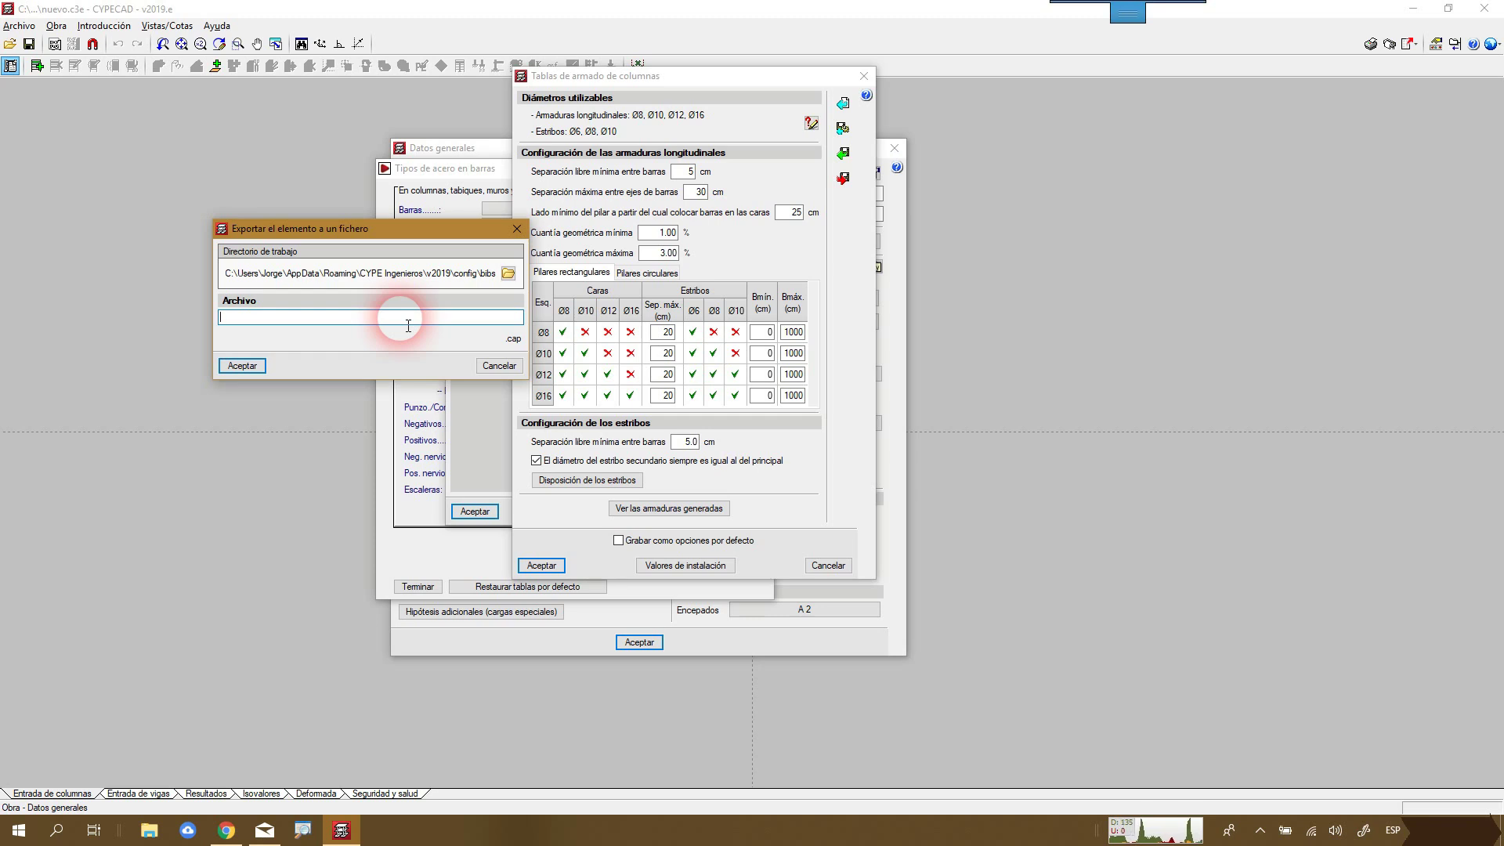
type("C")
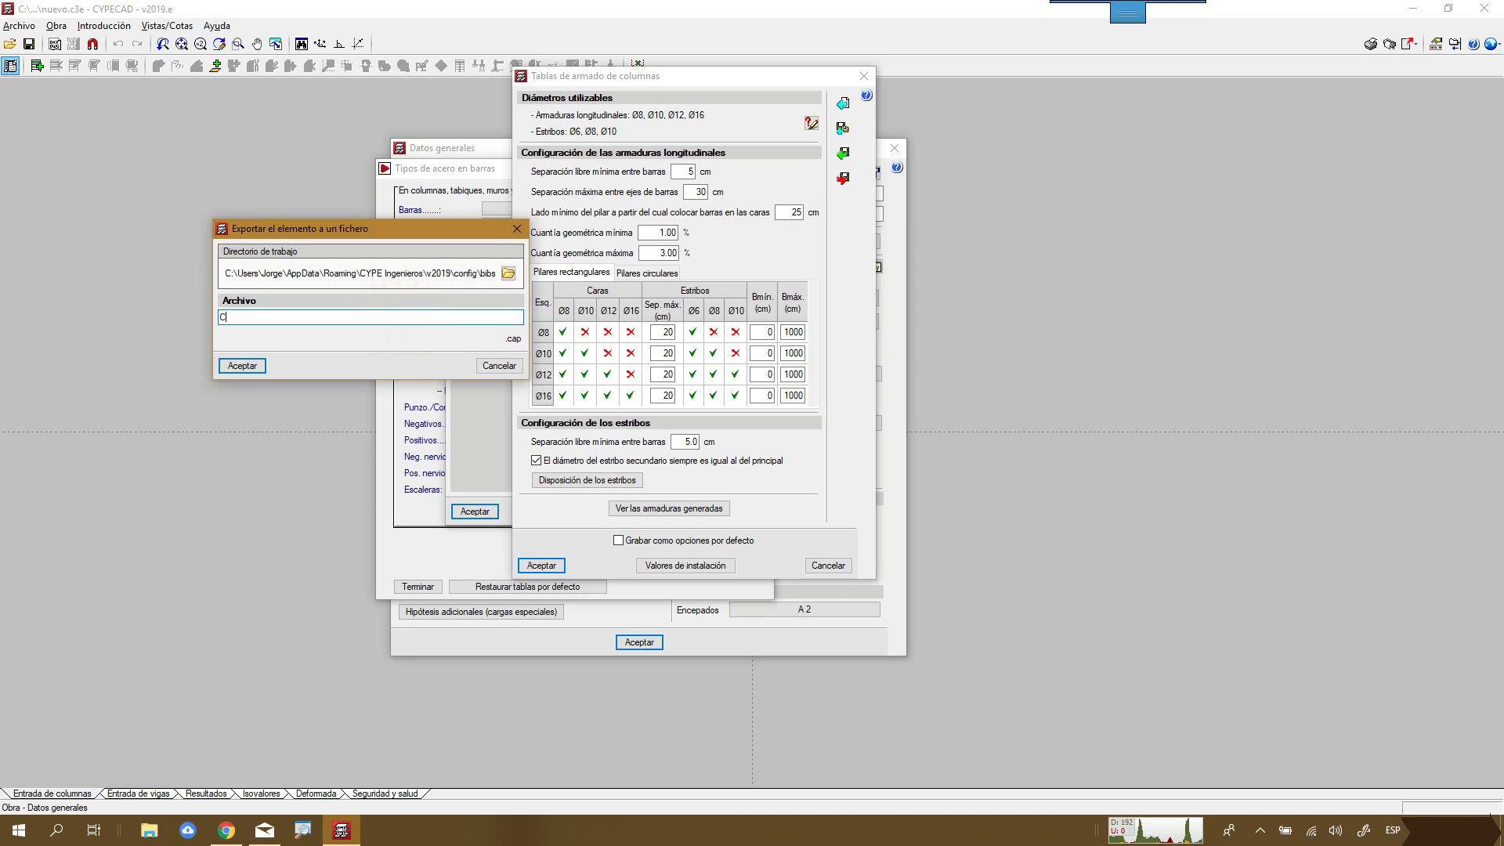
type("olumnas para Edifici")
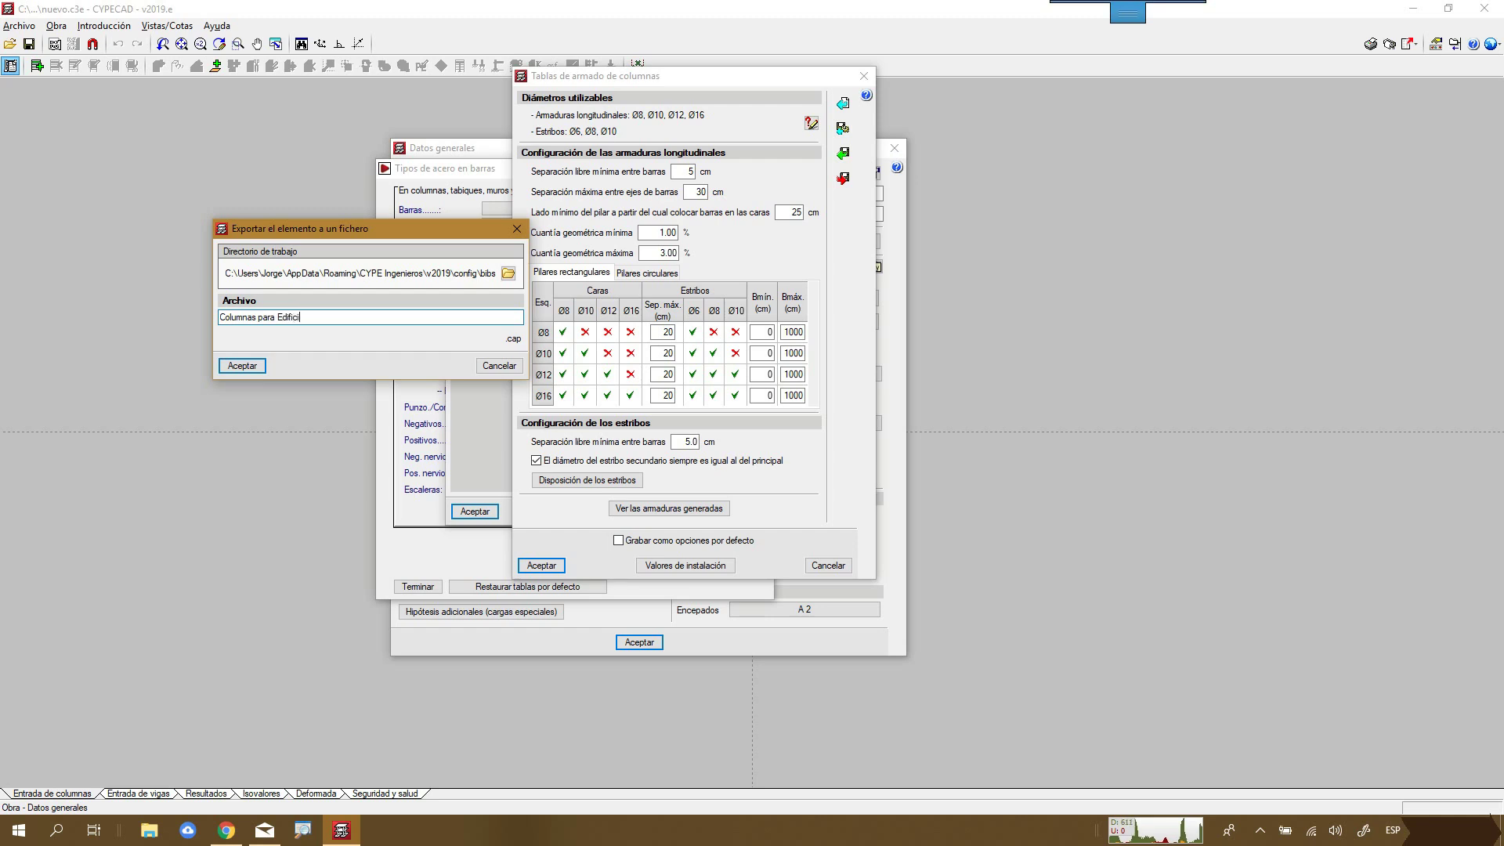
type("os pequeños")
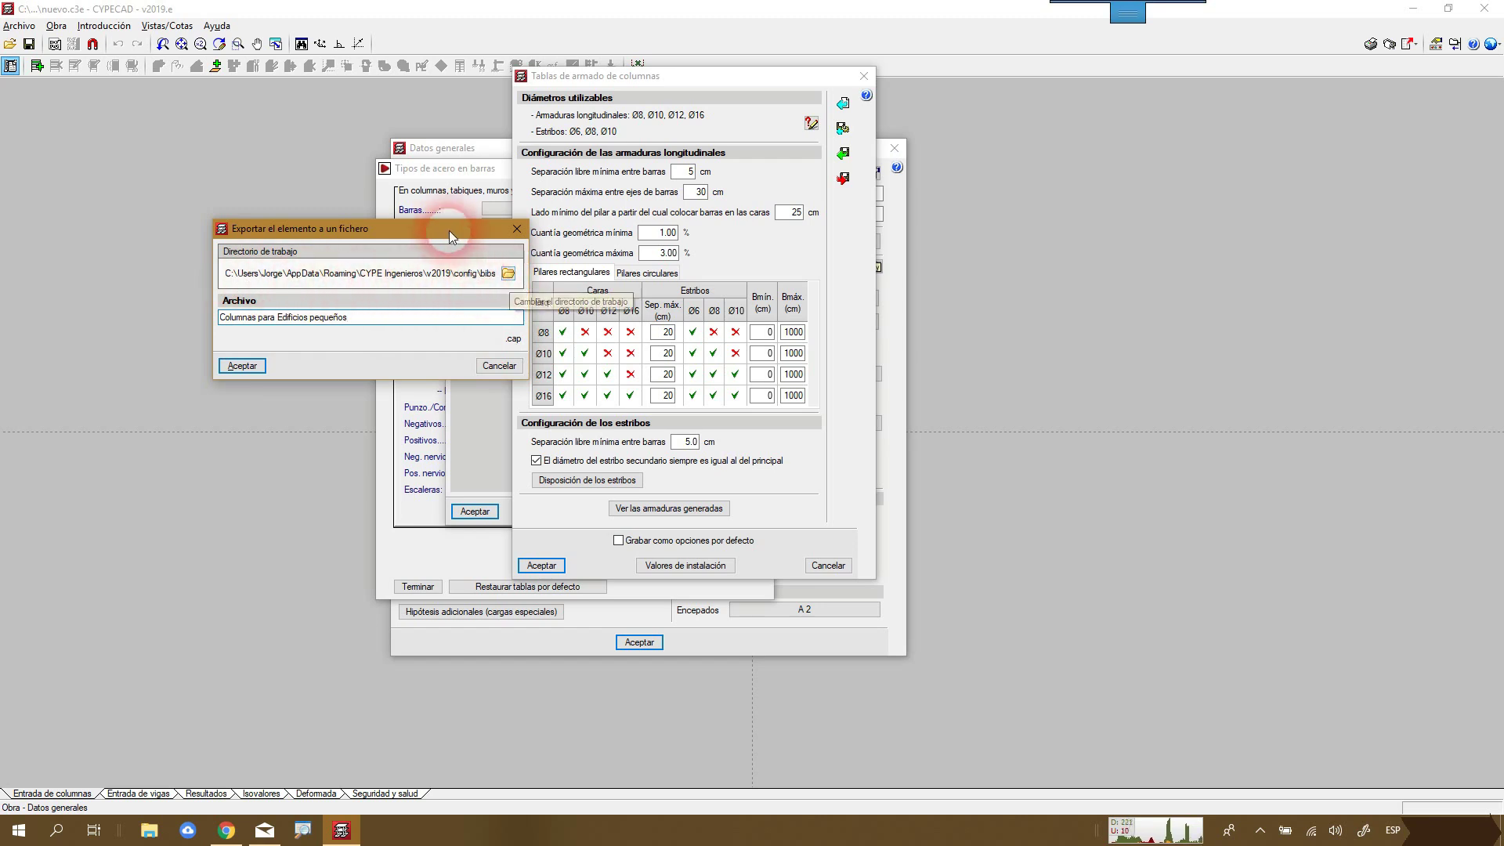
left_click_drag(449, 229, 372, 180)
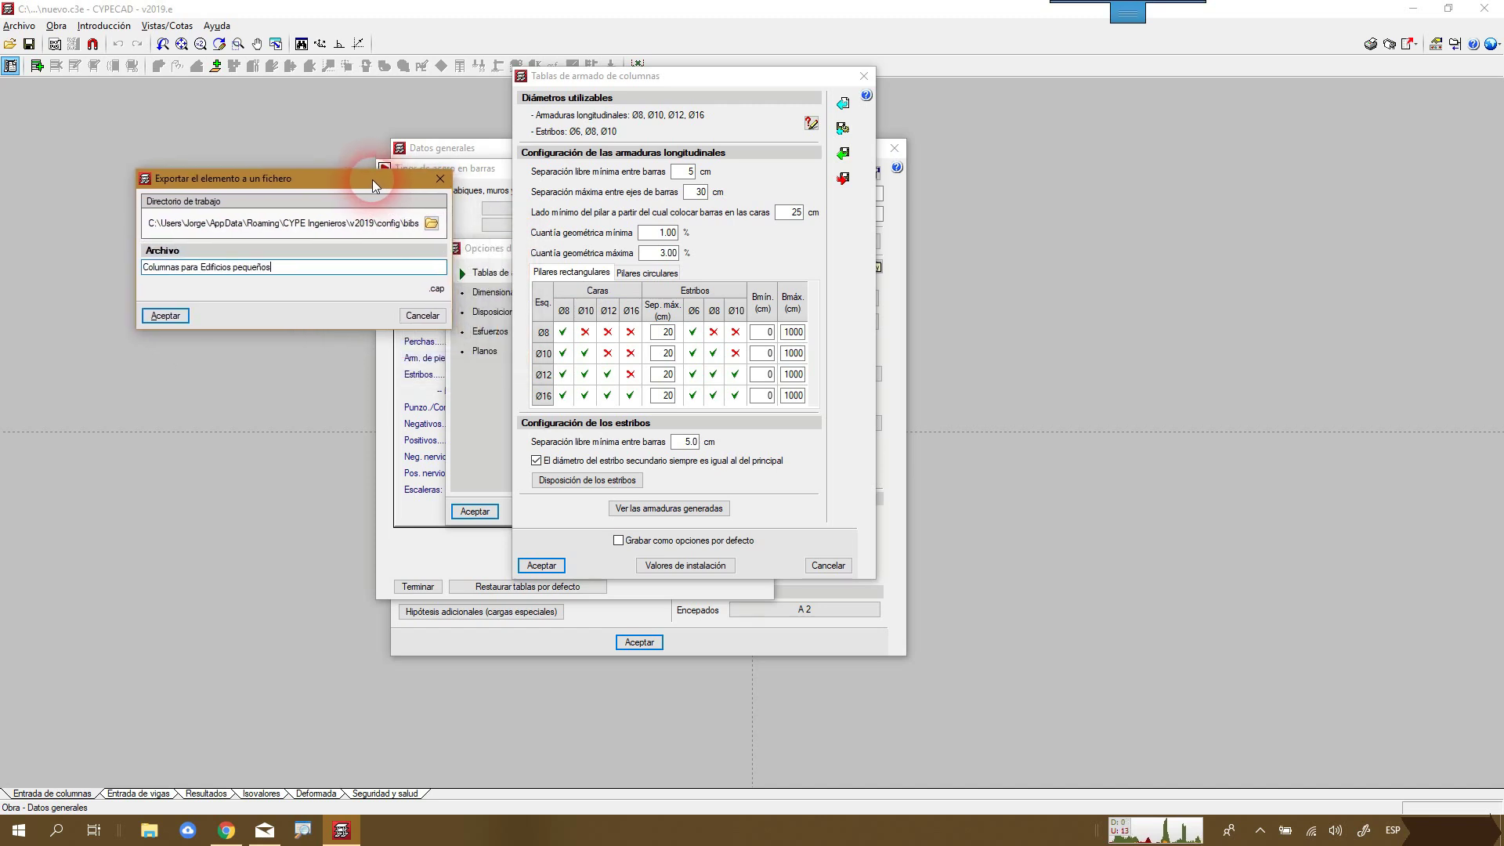
left_click(164, 316)
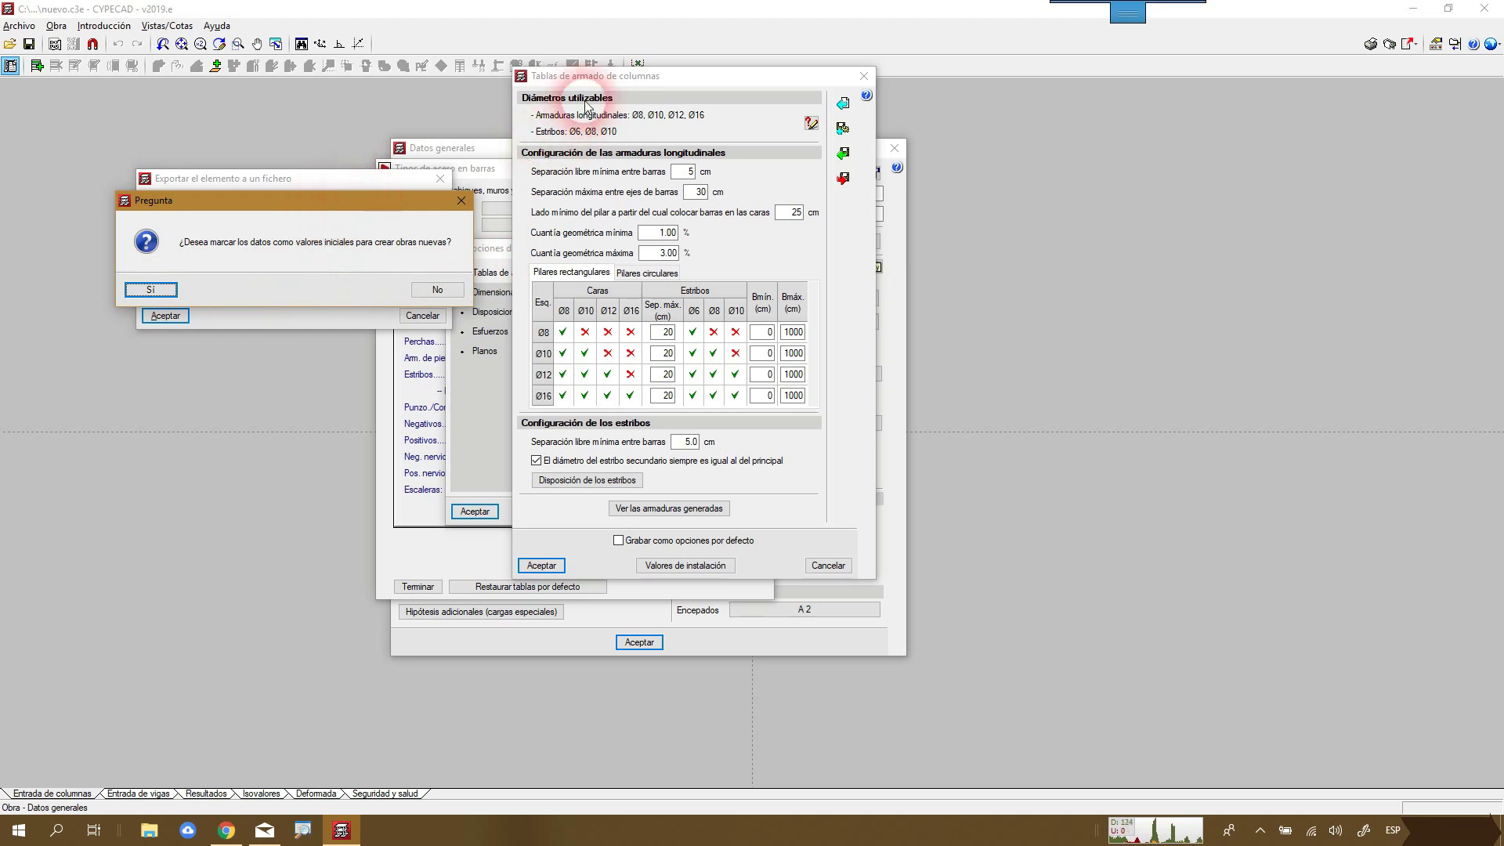
left_click(139, 294)
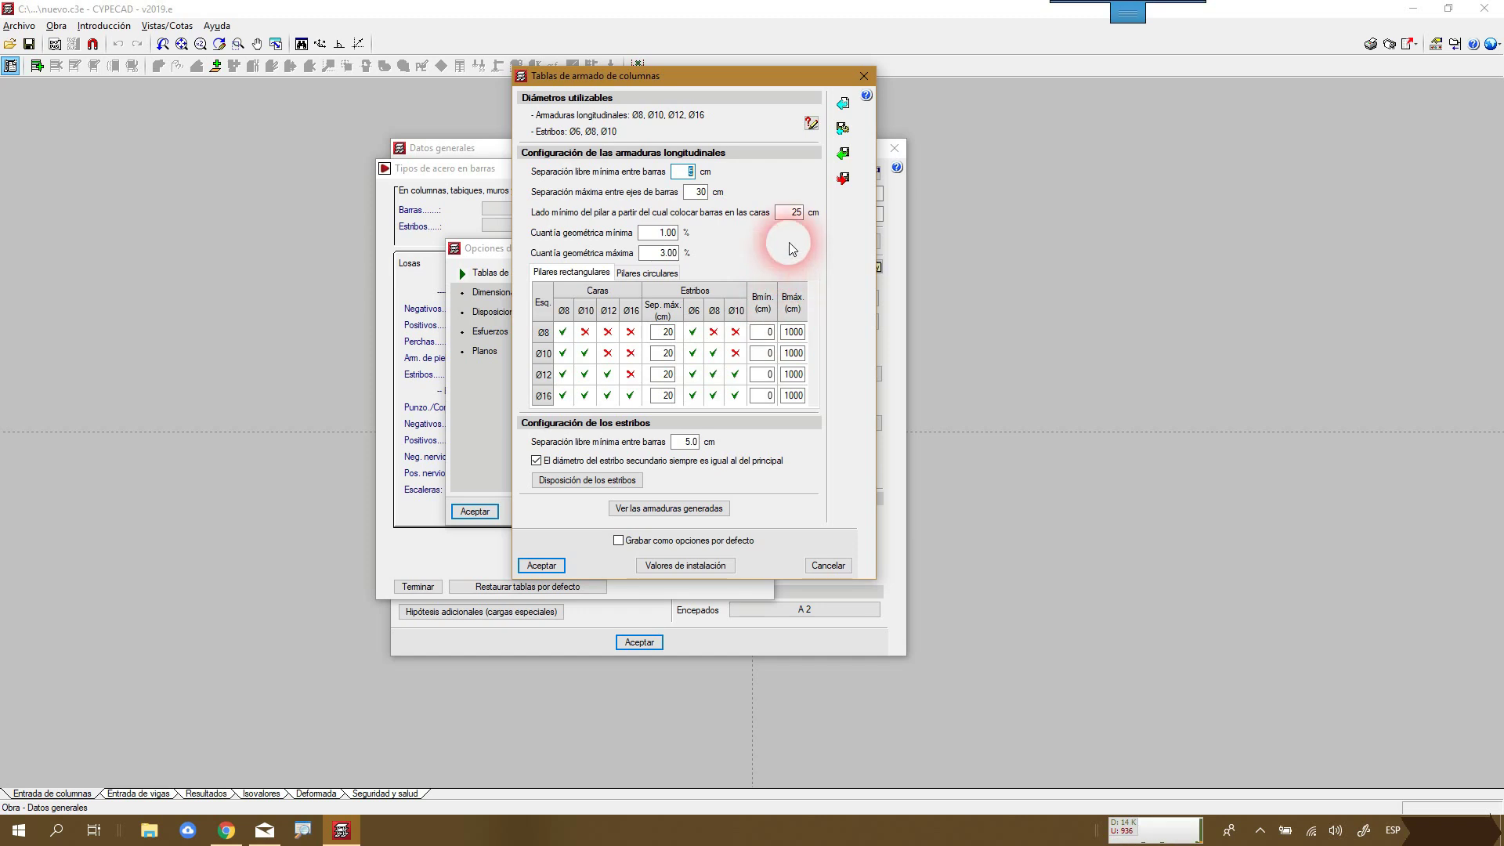
- Check the working directory and file offered for importing column reinforcement tables, and cancel the import
left_click(845, 156)
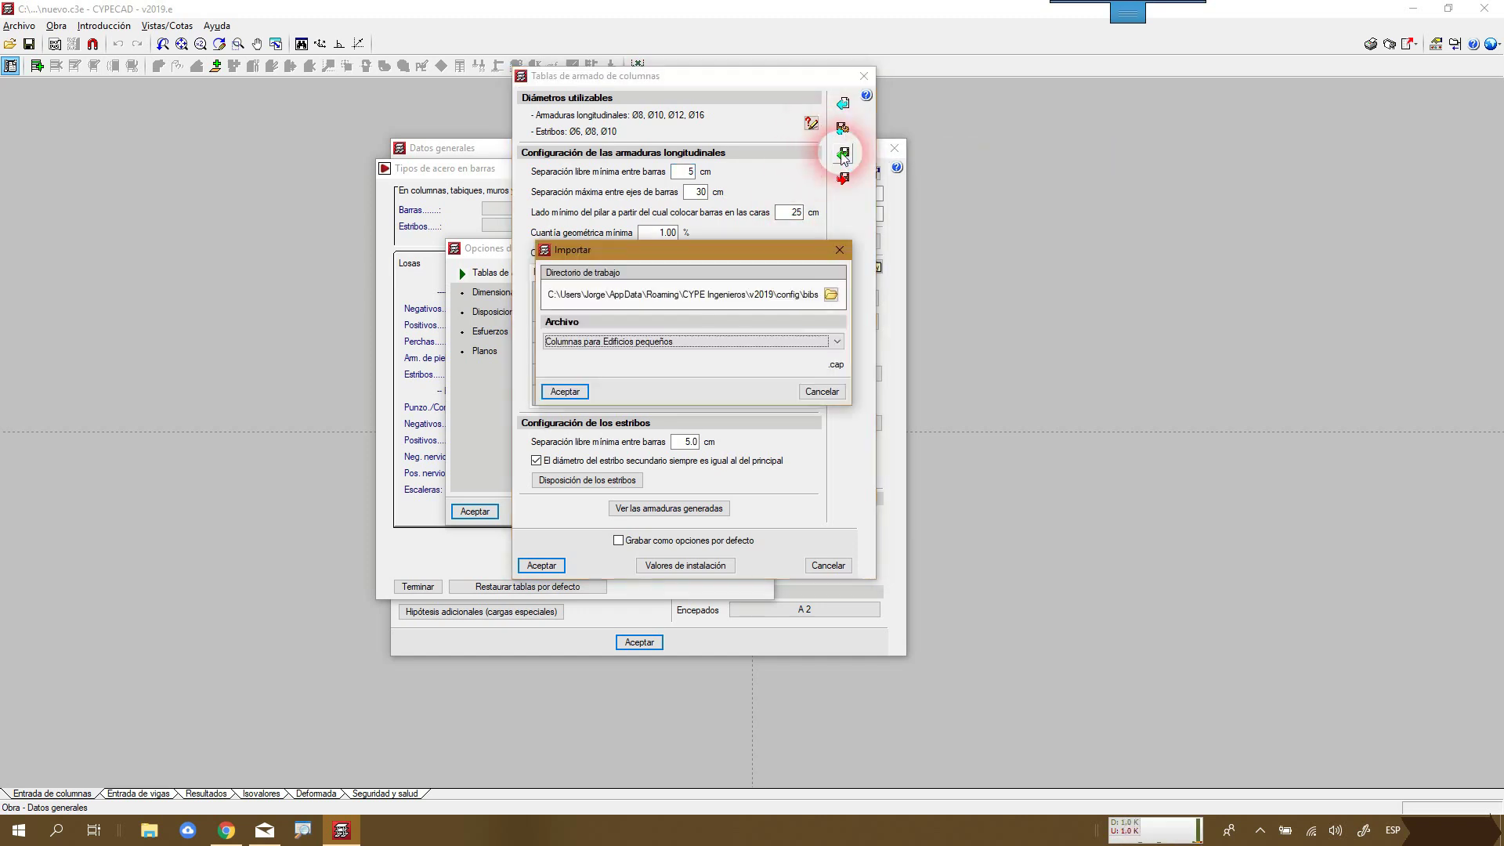
left_click(831, 295)
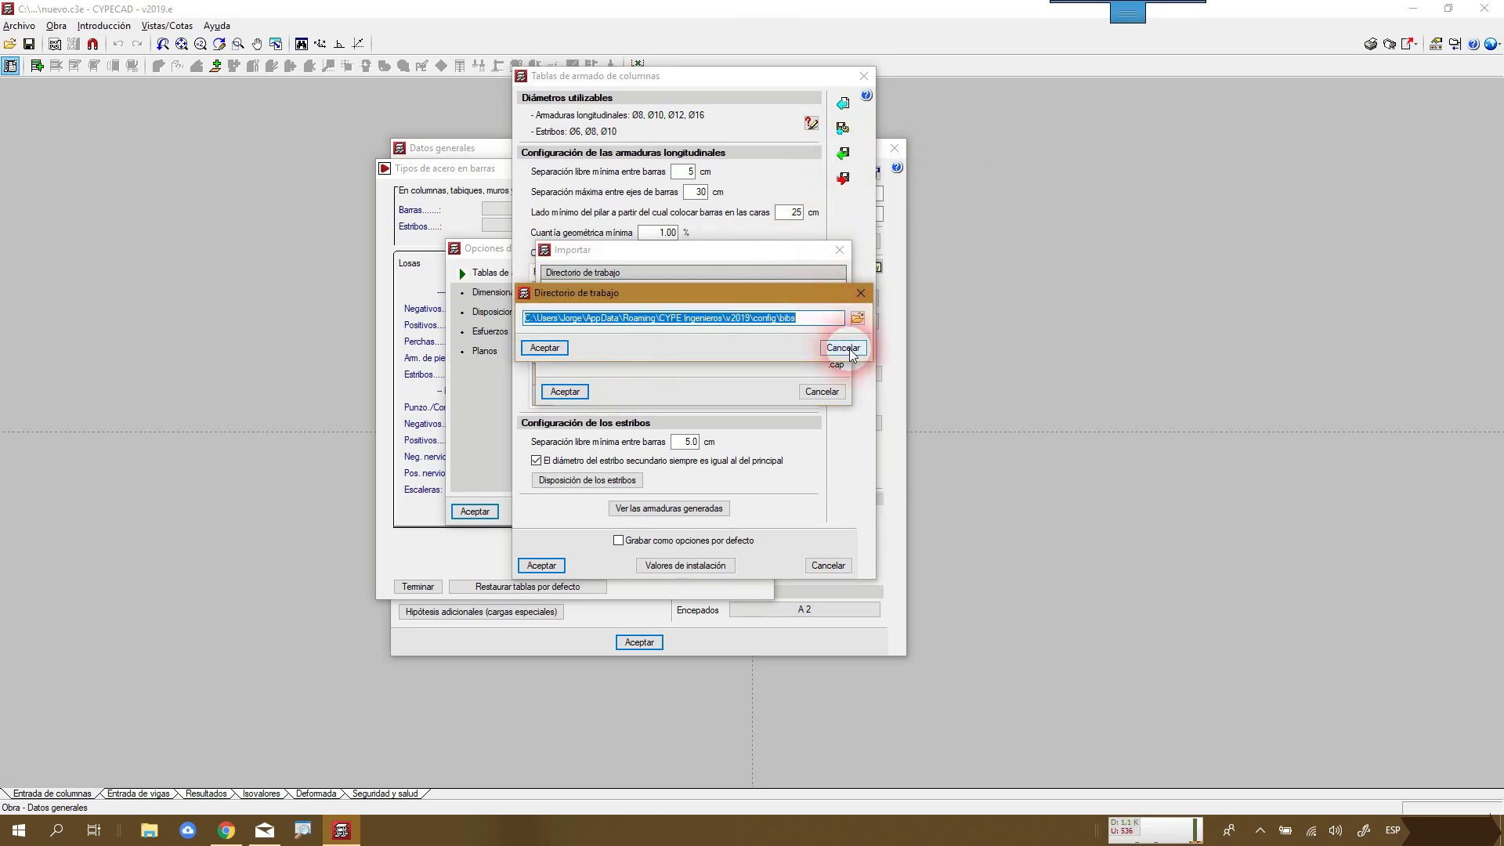
left_click(849, 349)
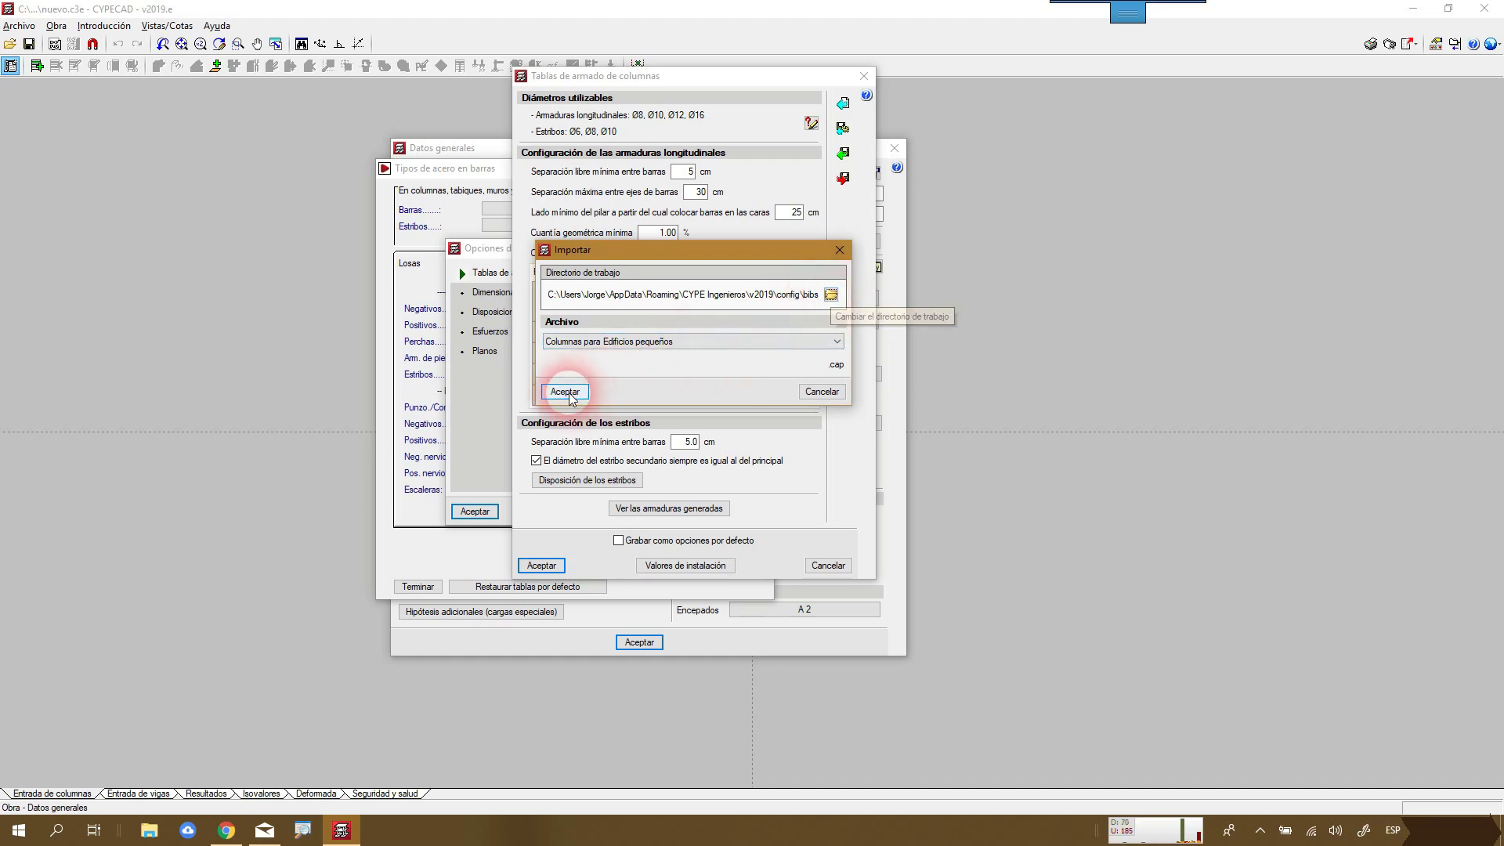
left_click(820, 392)
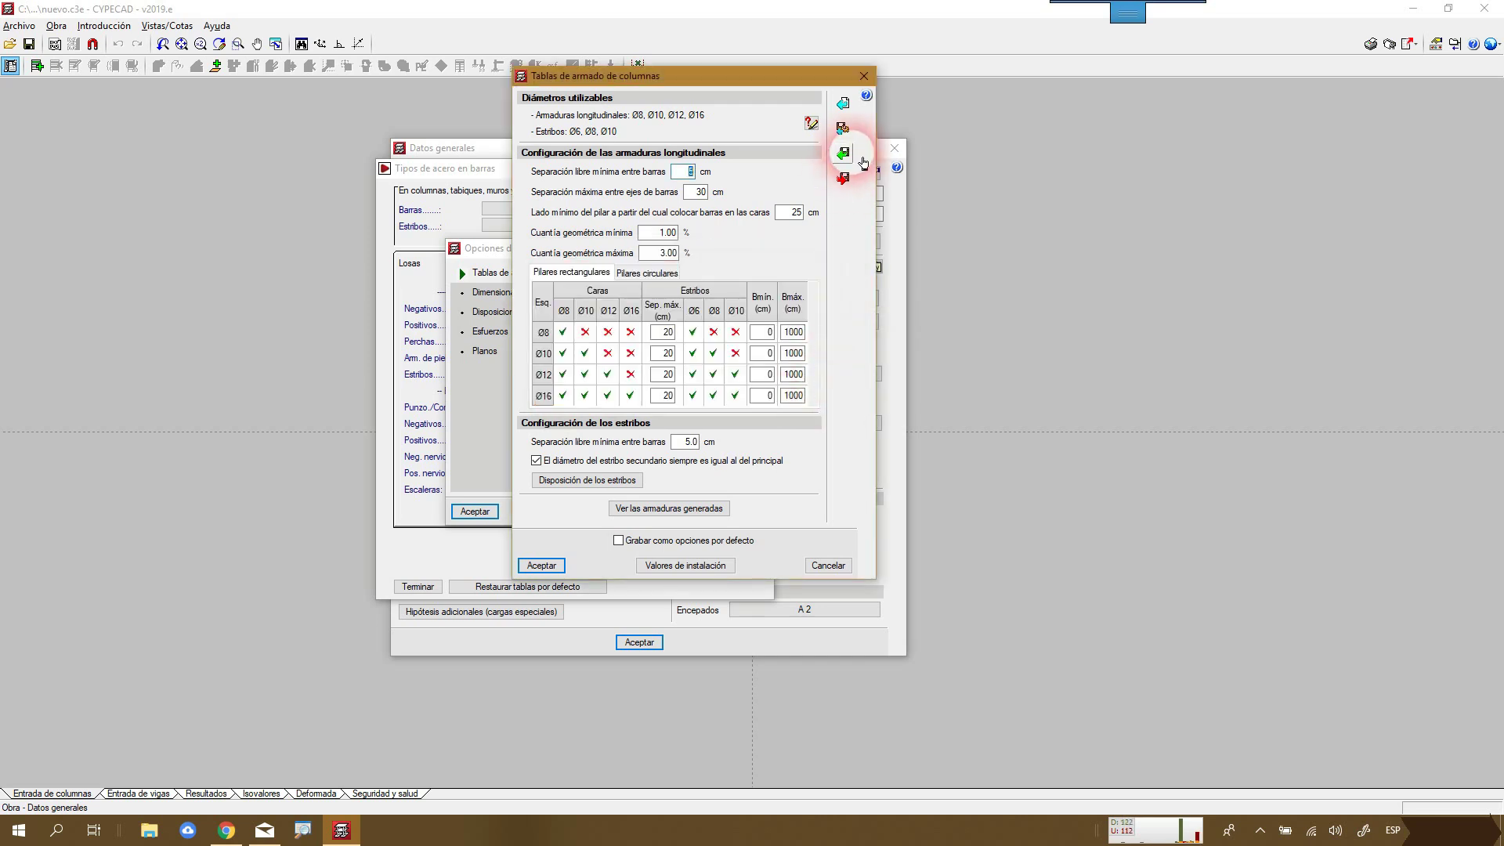
- Choose "Obras Chicas Hasta 3 plantas" as the initial-values file and import its column tables, declining to mark the import as initial values
left_click(842, 128)
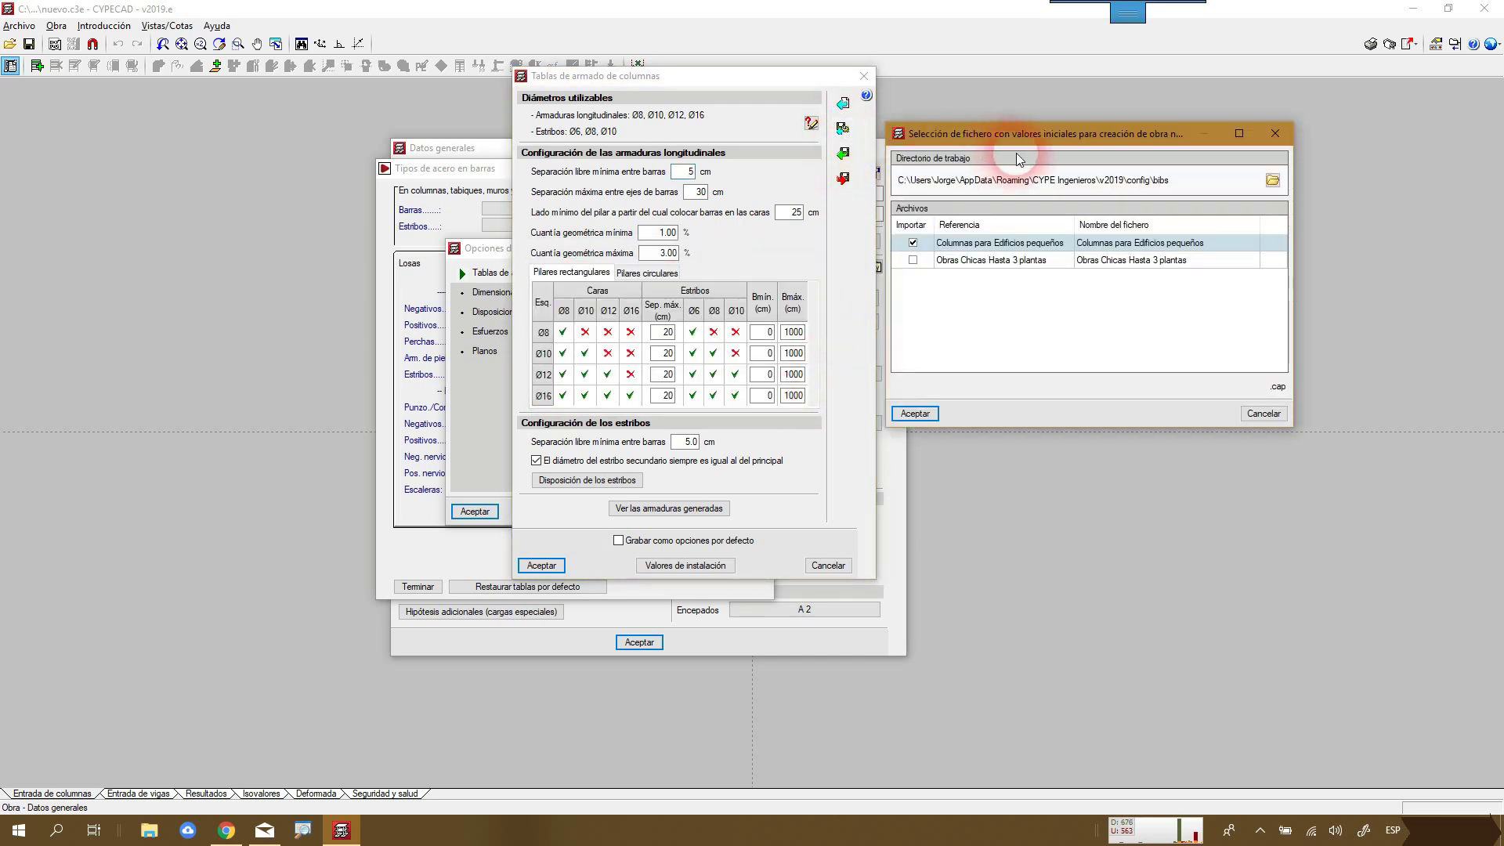
left_click_drag(1026, 139, 1069, 139)
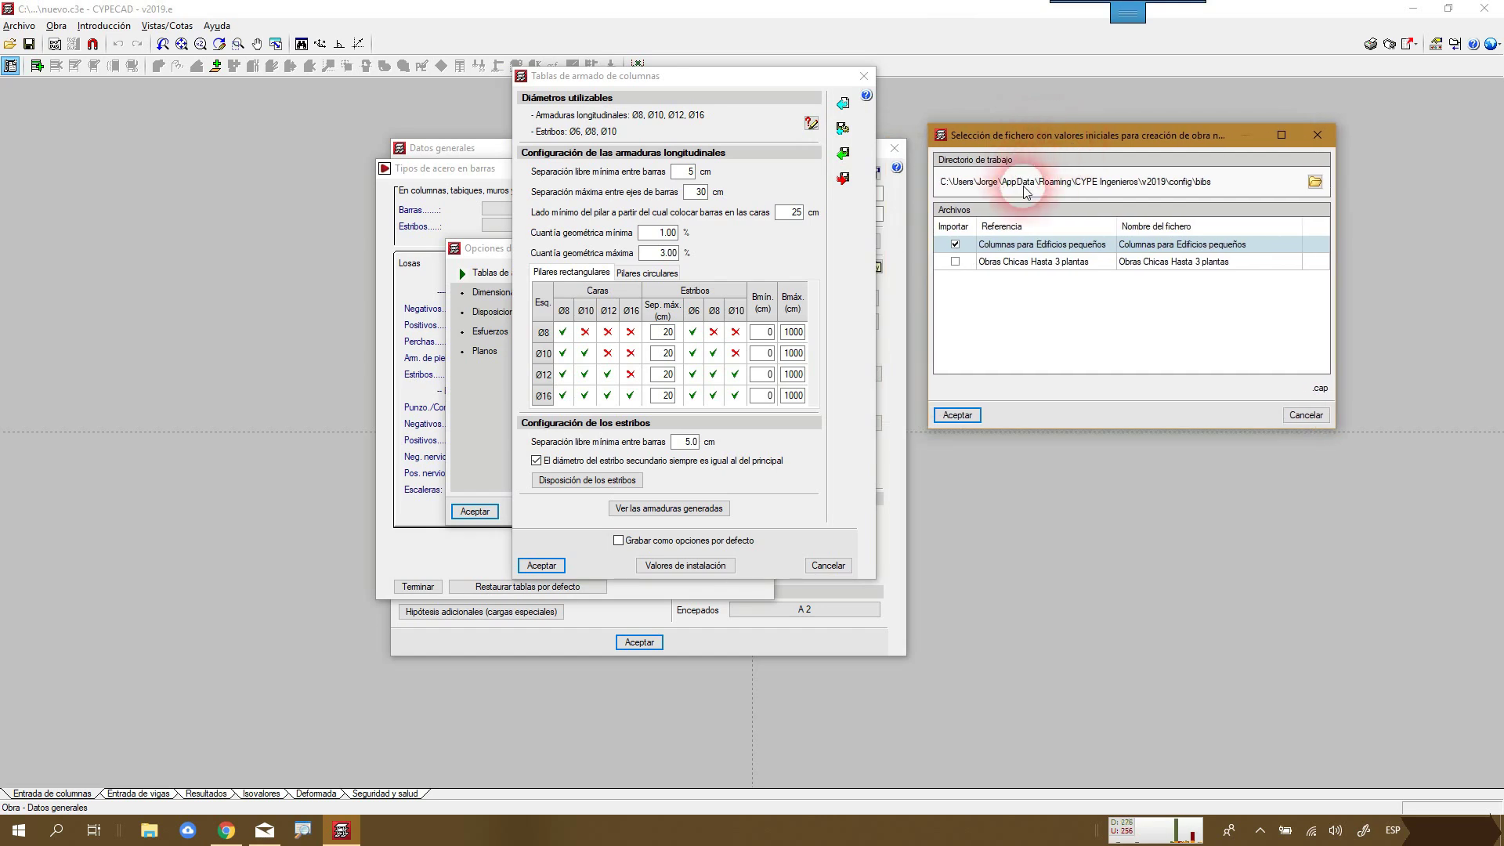
left_click(955, 262)
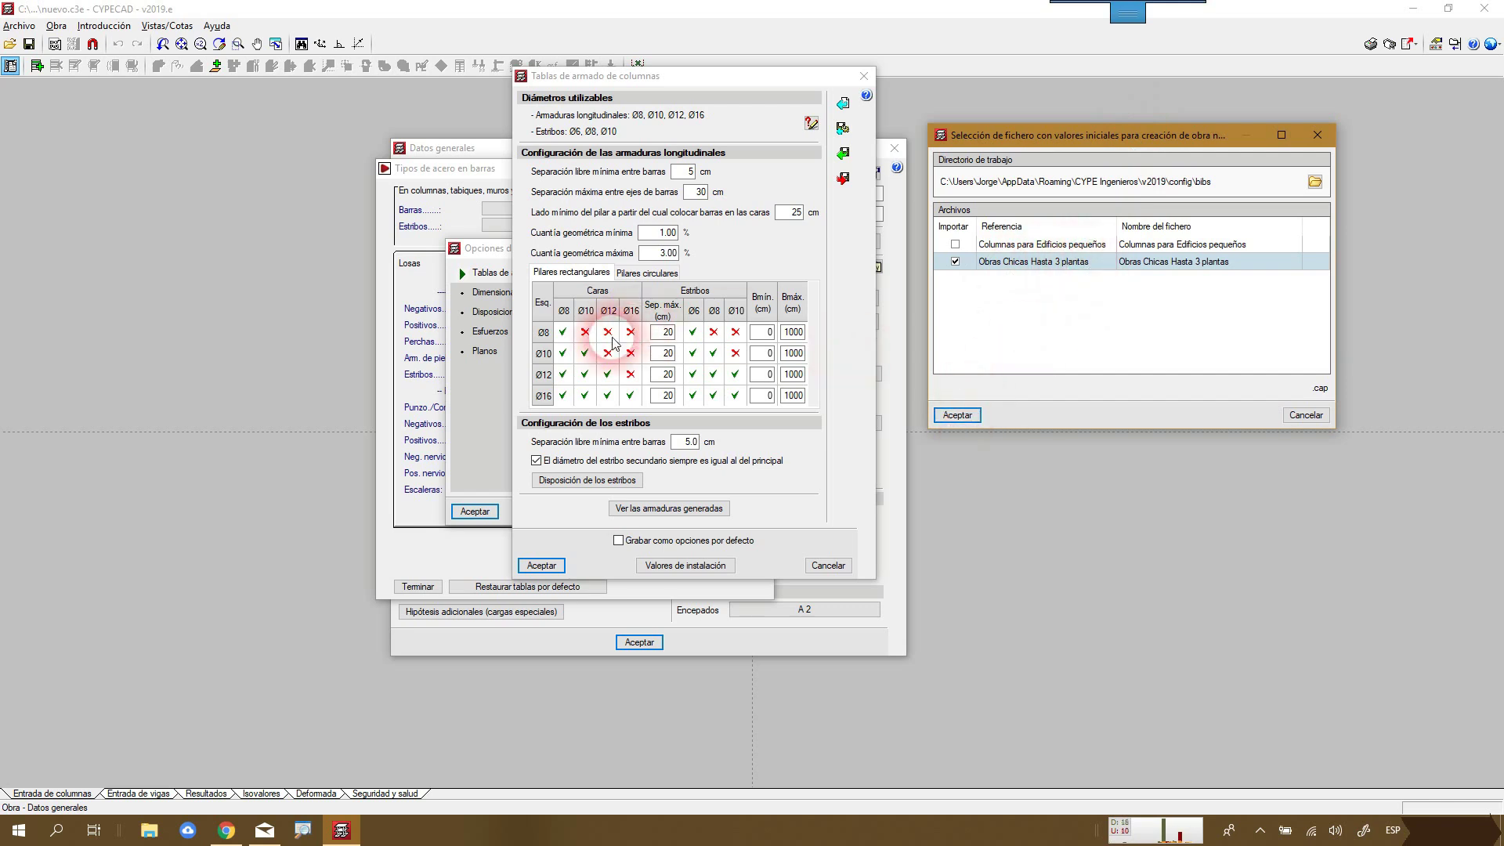
left_click(957, 414)
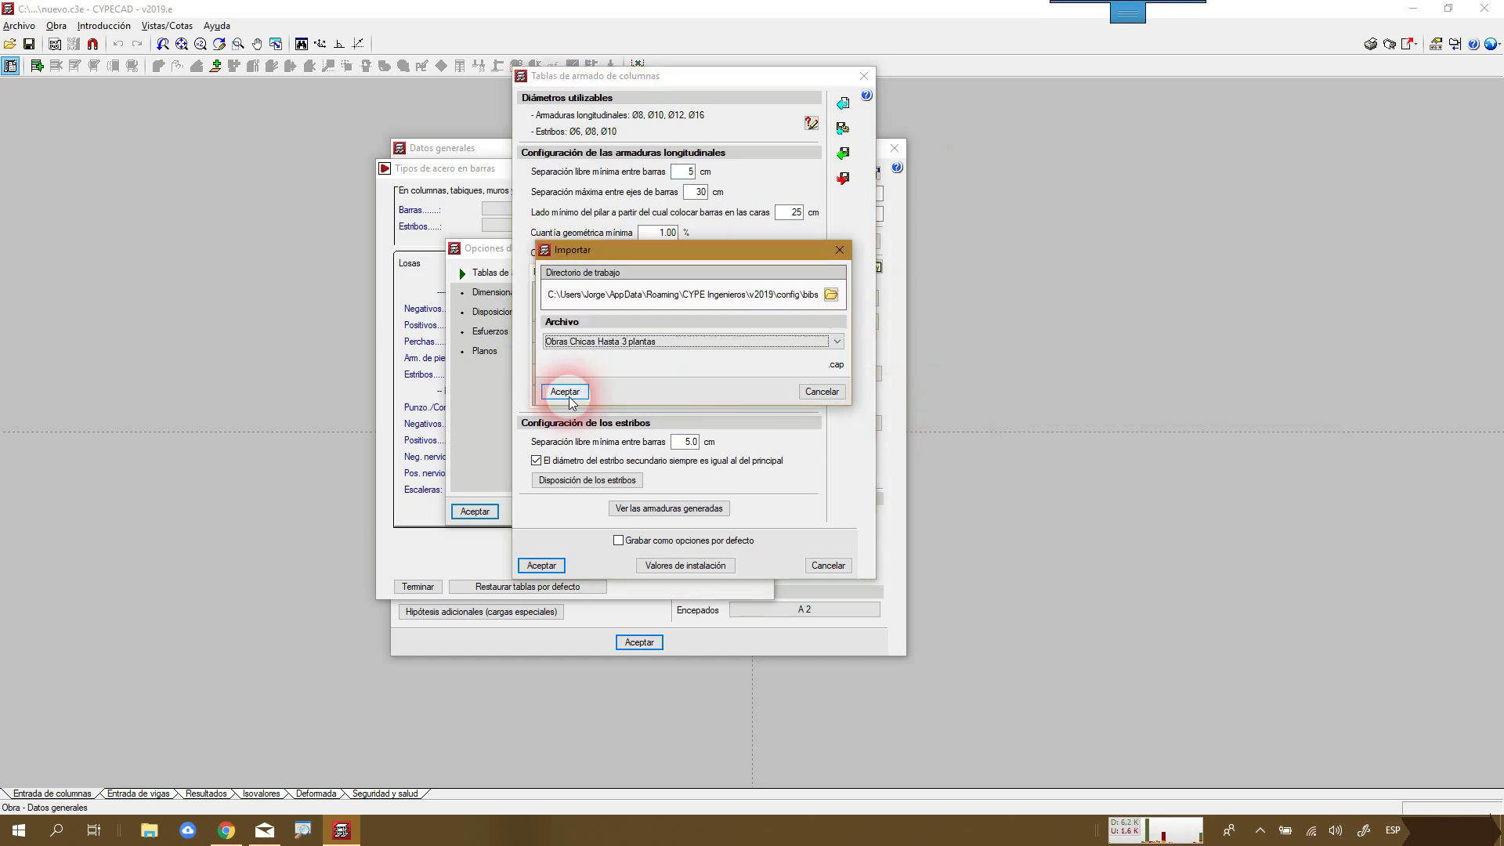
left_click(565, 391)
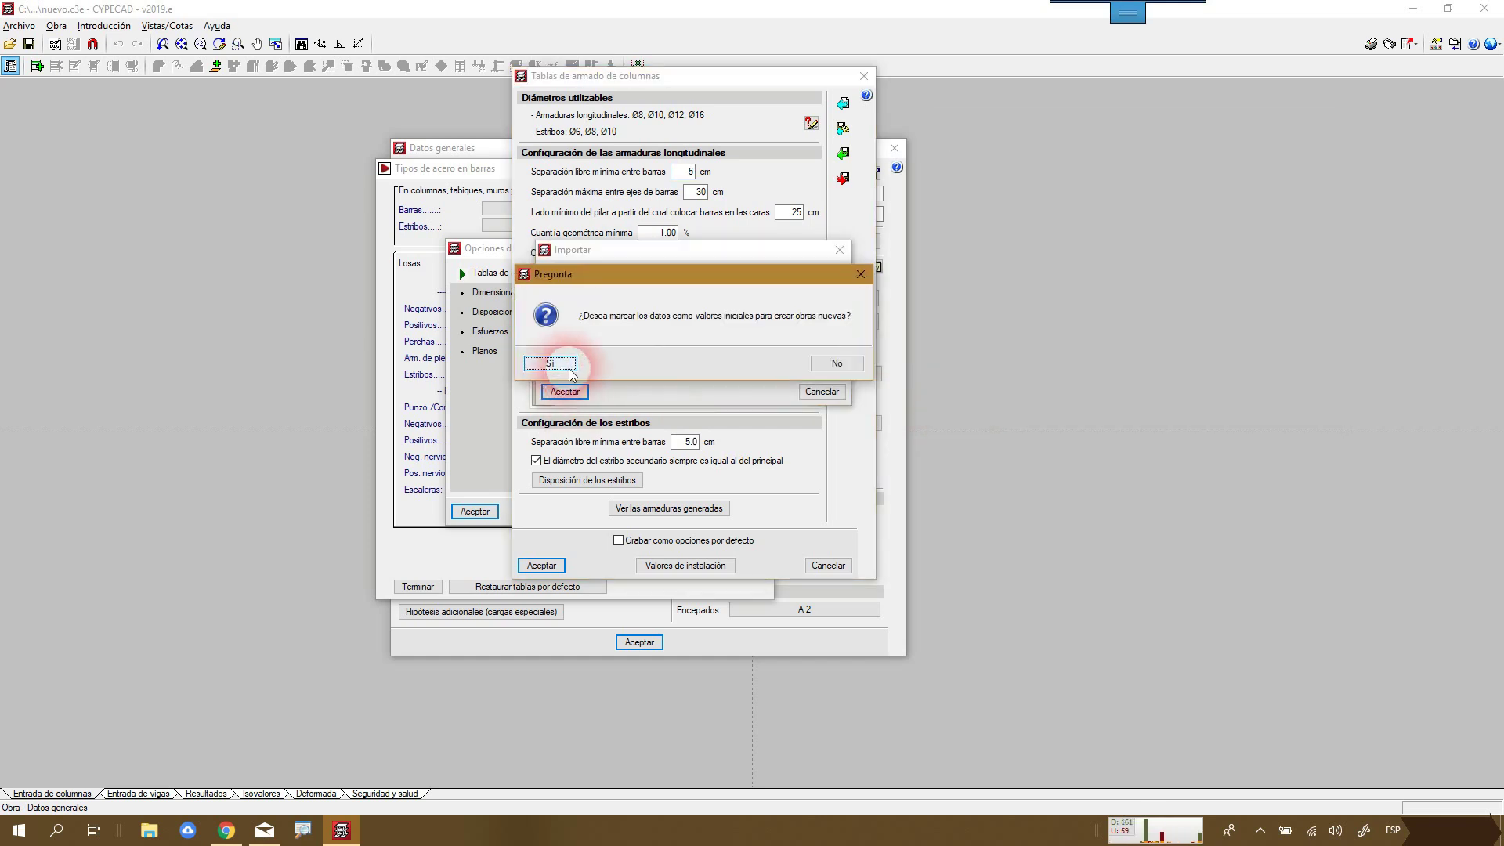
left_click(836, 363)
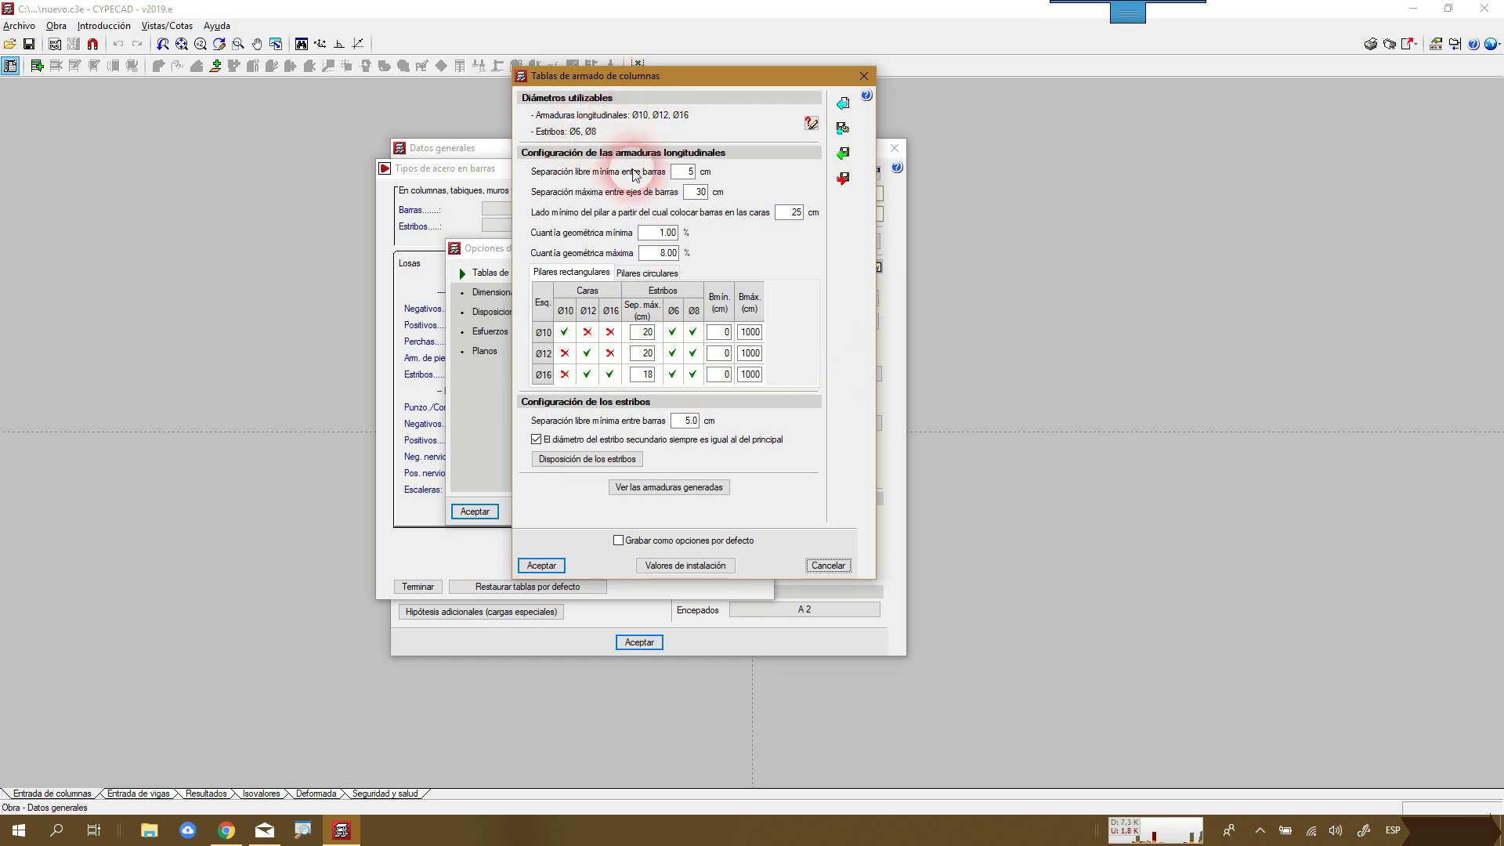
- Import the "Columnas para Edificios pequeños" column tables, mark them as initial values for new projects, and move the dialog clear of the options window
left_click(855, 164)
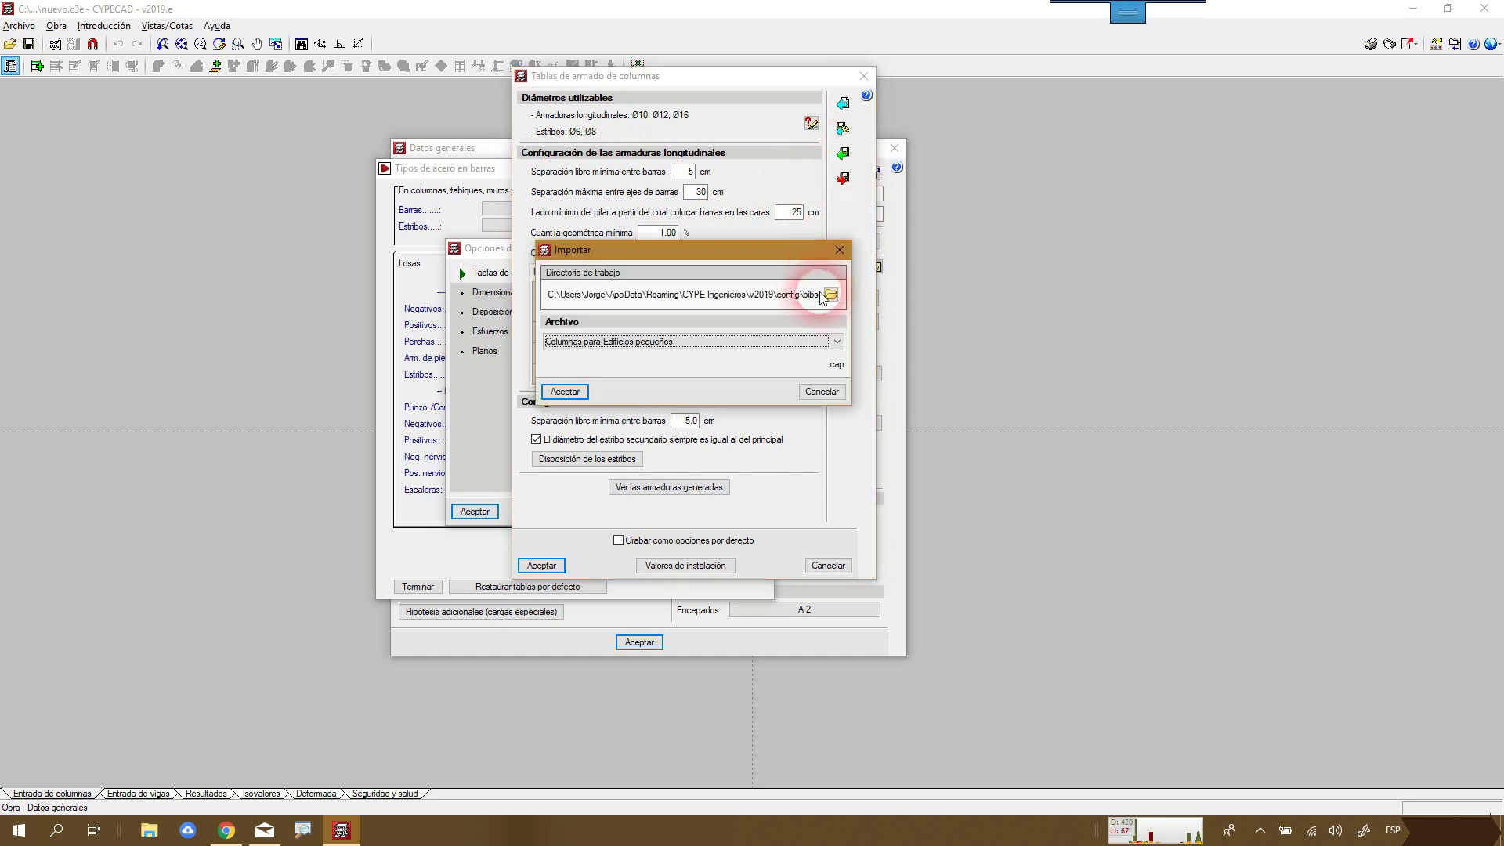
left_click(832, 342)
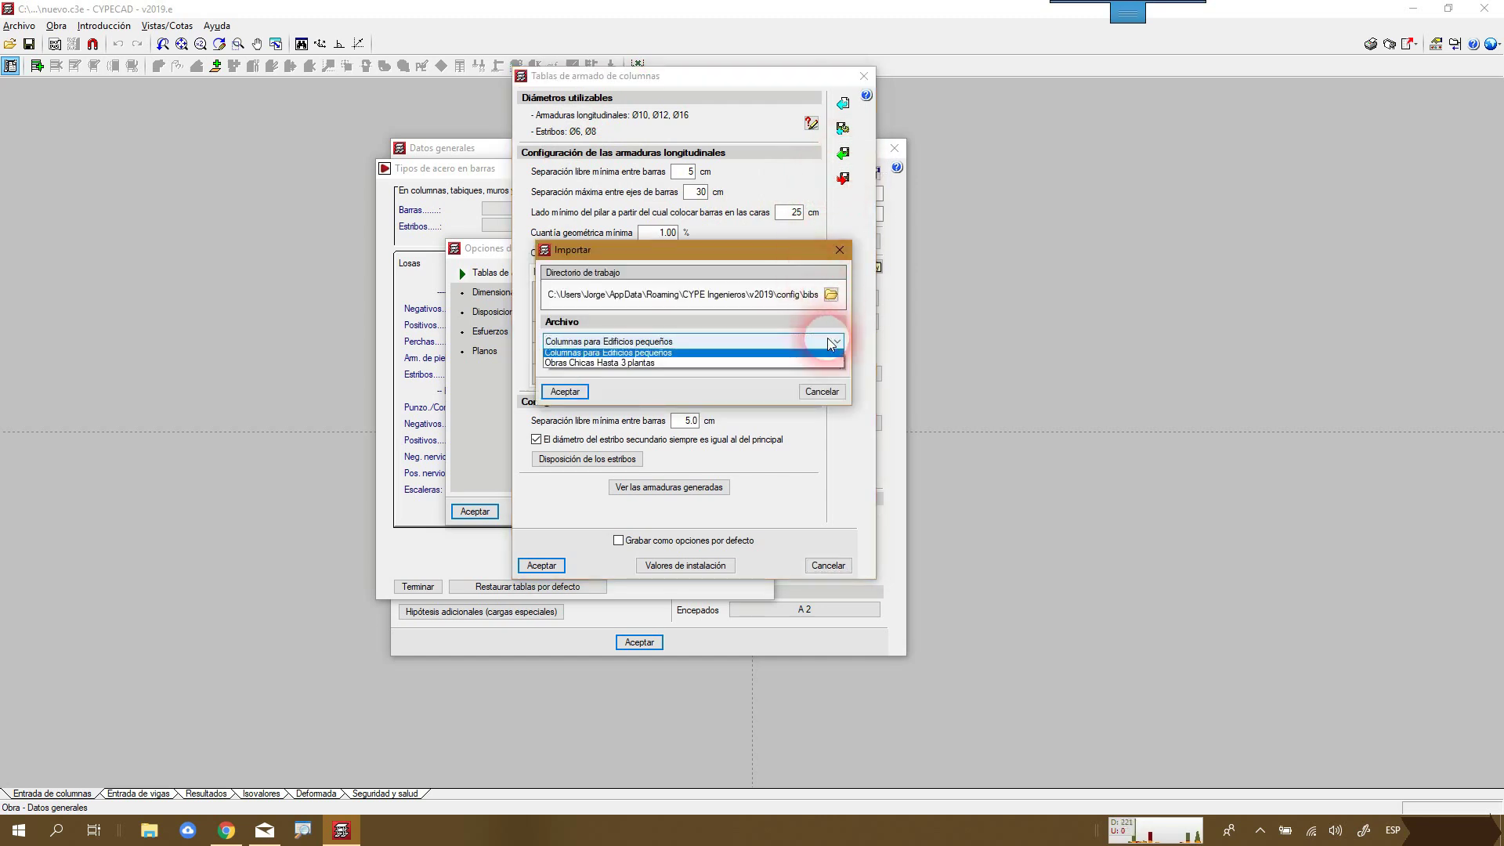
left_click(722, 356)
left_click(584, 391)
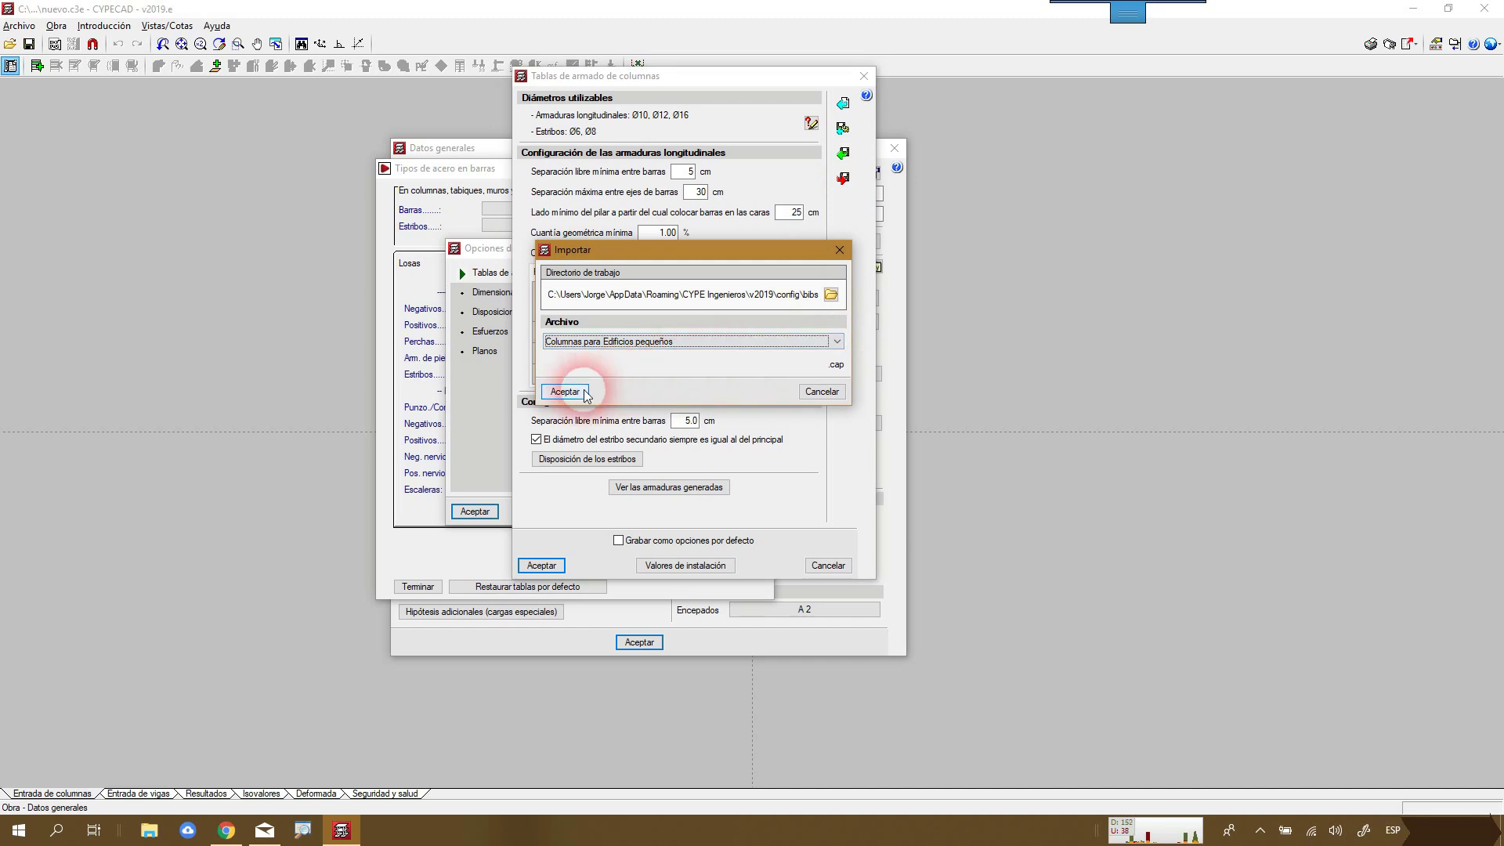
left_click(584, 391)
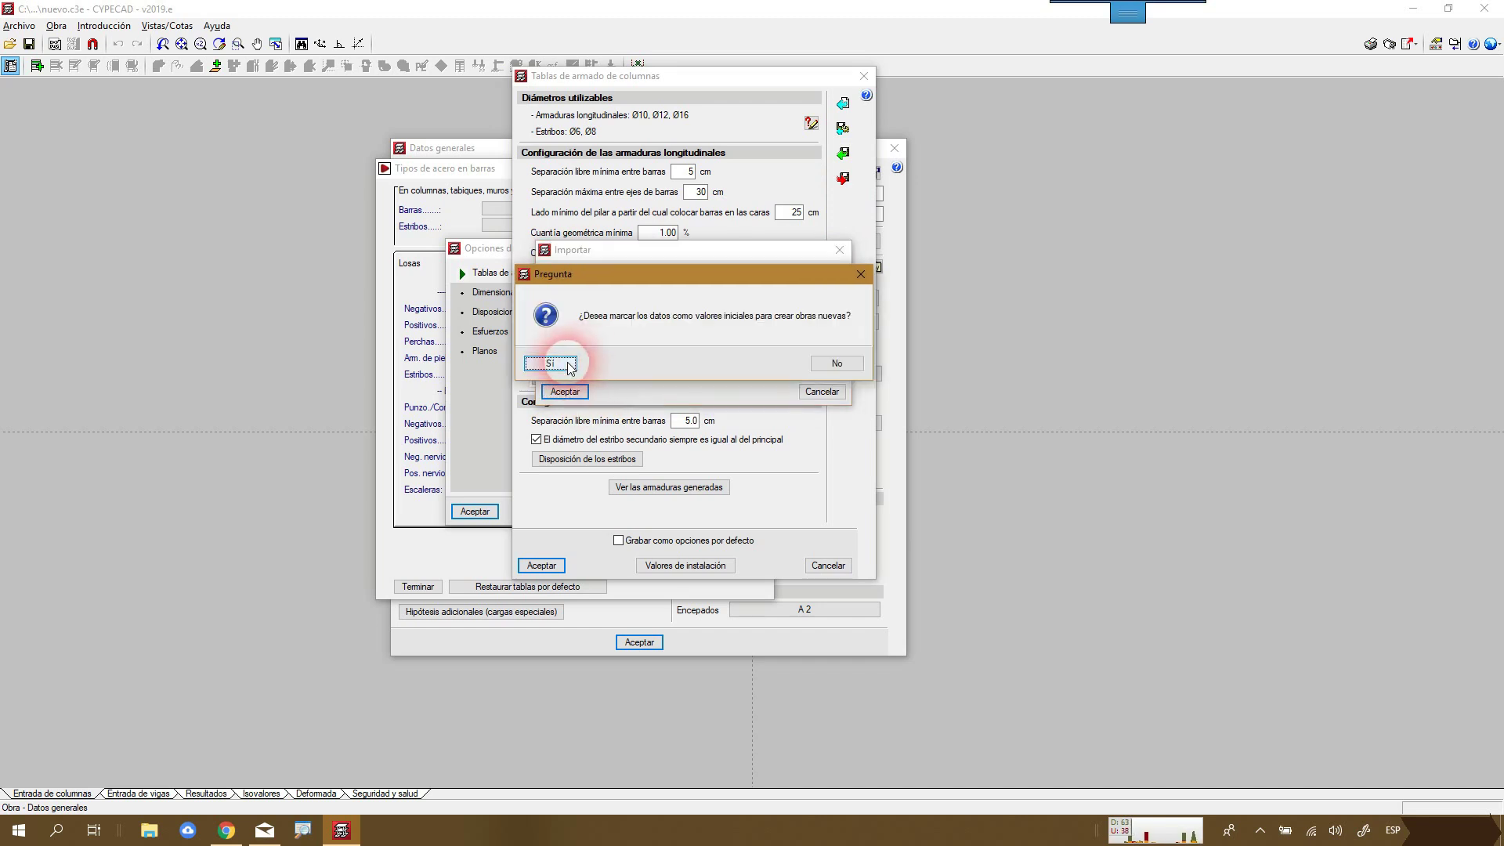
left_click(567, 368)
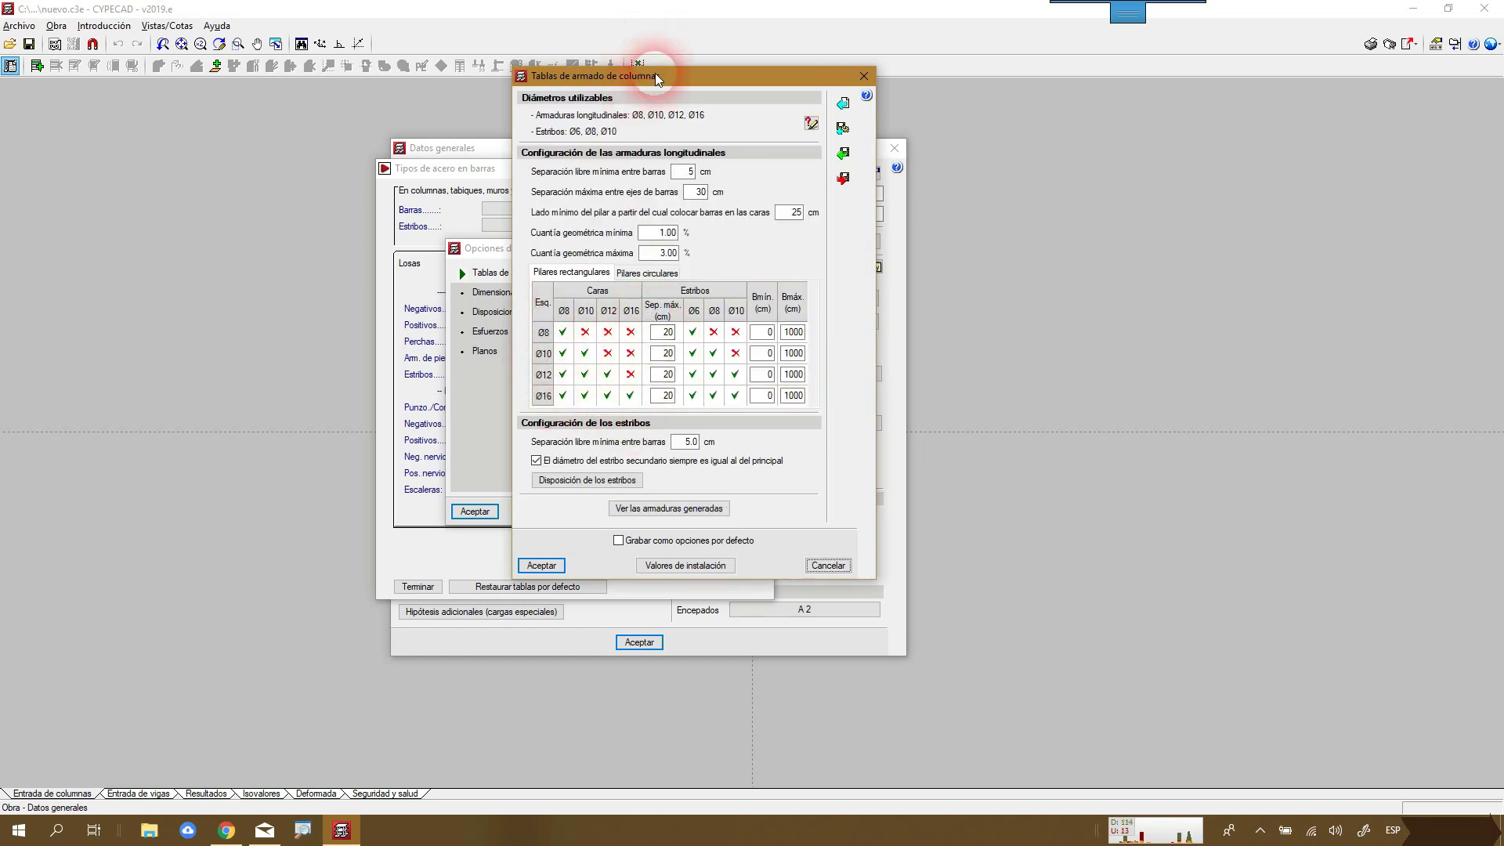
left_click_drag(655, 73, 390, 57)
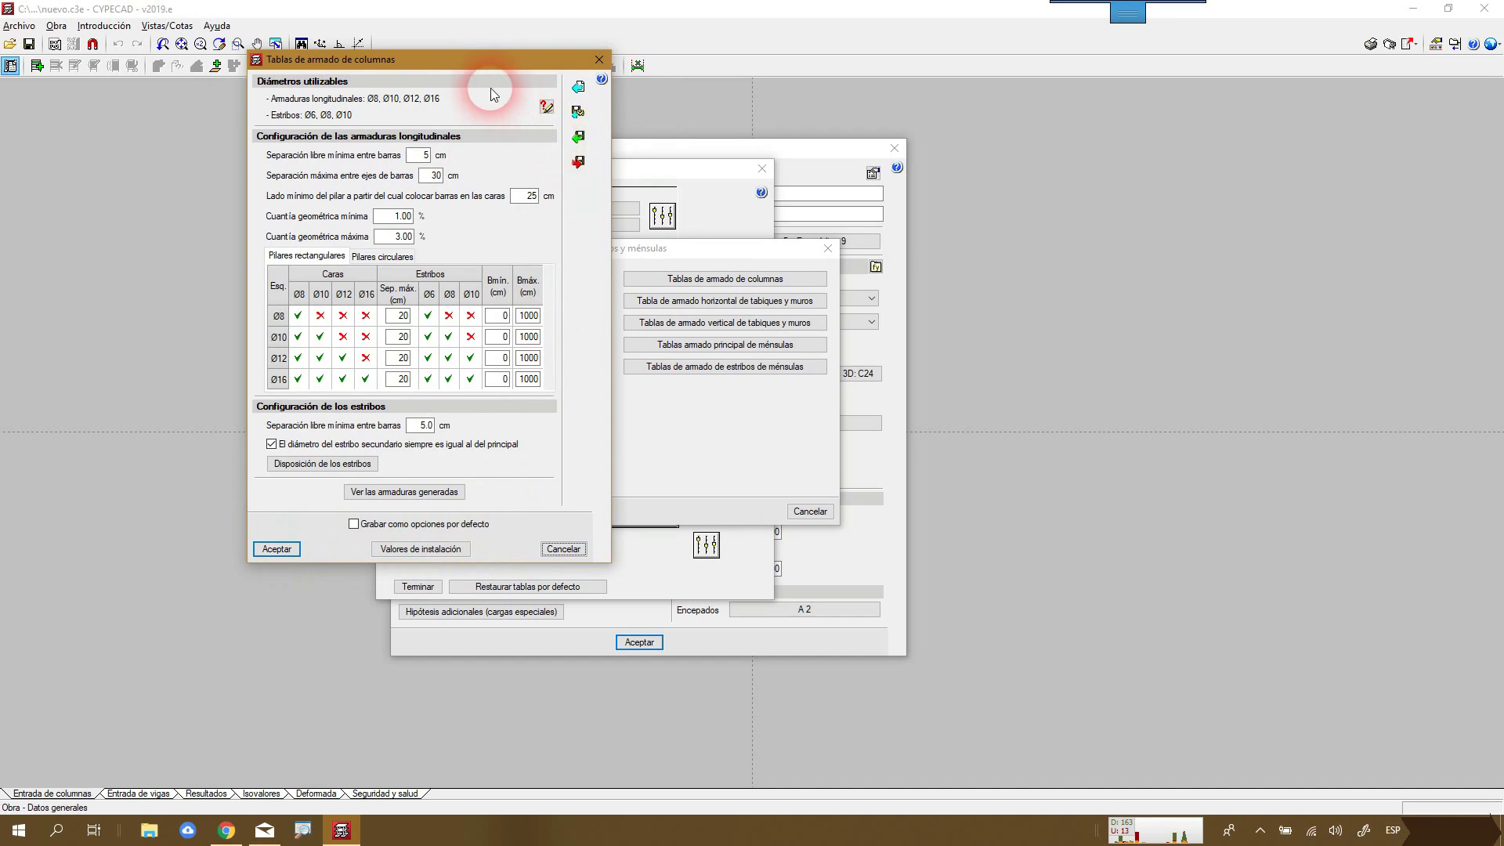
left_click_drag(467, 66, 1121, 141)
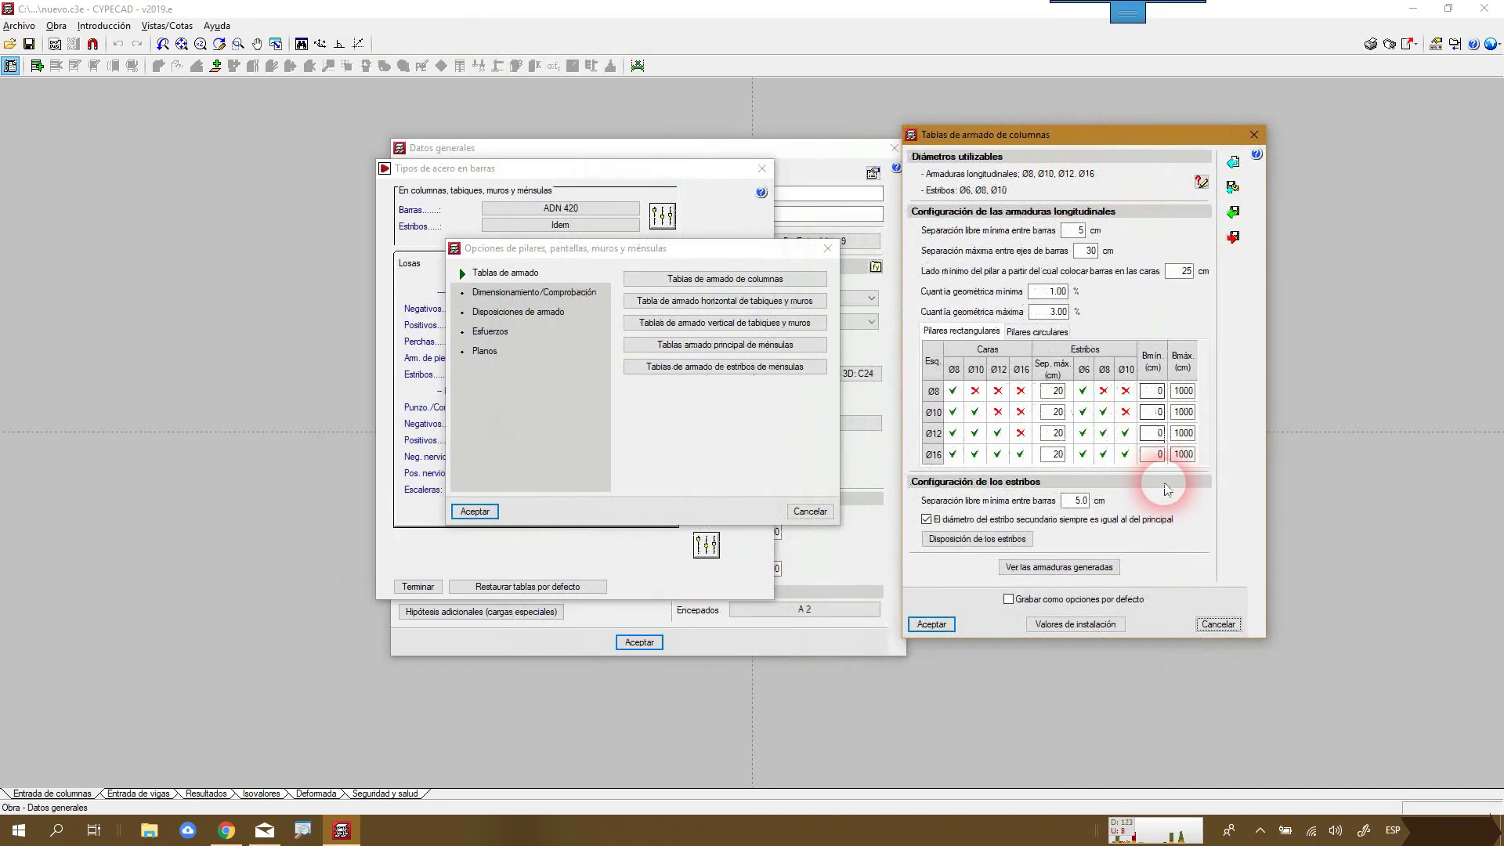